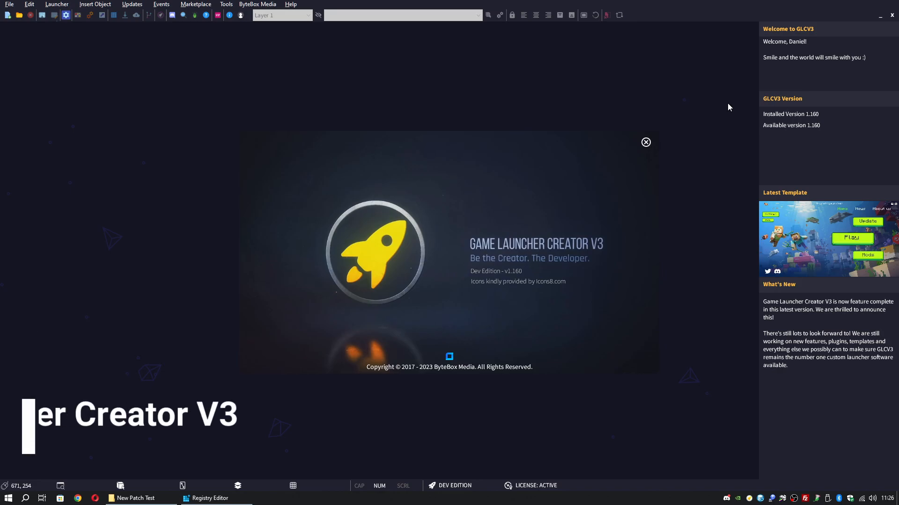
Close the Game Launcher Creator V3 splash screen to reach the empty start workspace
left_click(645, 142)
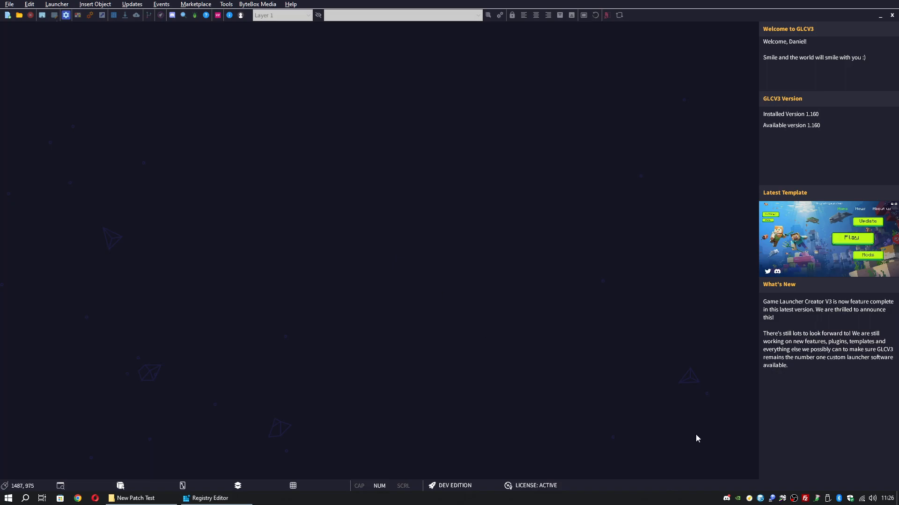
left_click(805, 499)
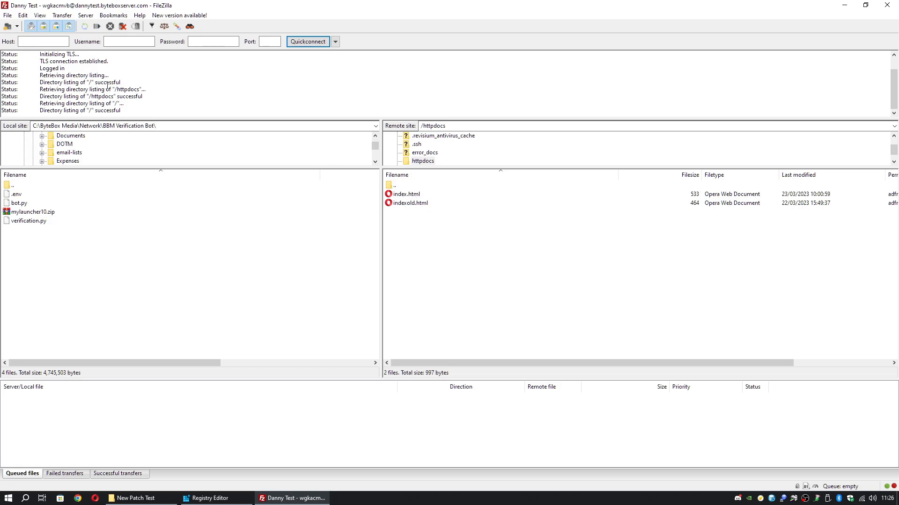
left_click(845, 8)
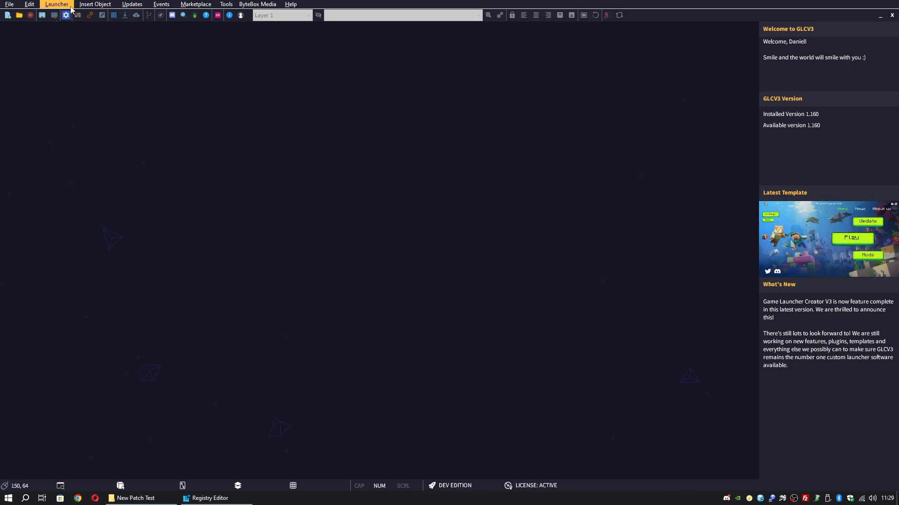
Start a new project with window title 'Test AOPS Launcher' and enter the author's name
left_click(9, 4)
left_click(18, 15)
left_click(391, 174)
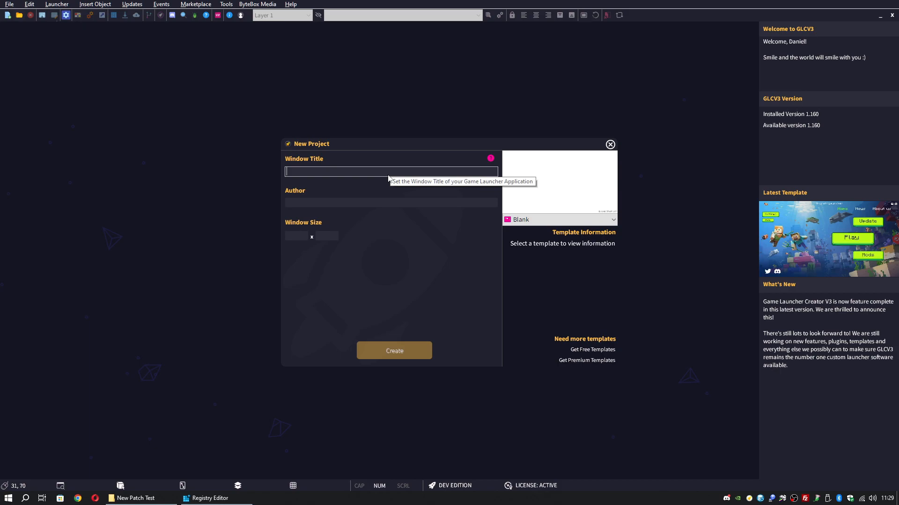
type("Test AOPS Launcher")
left_click(368, 206)
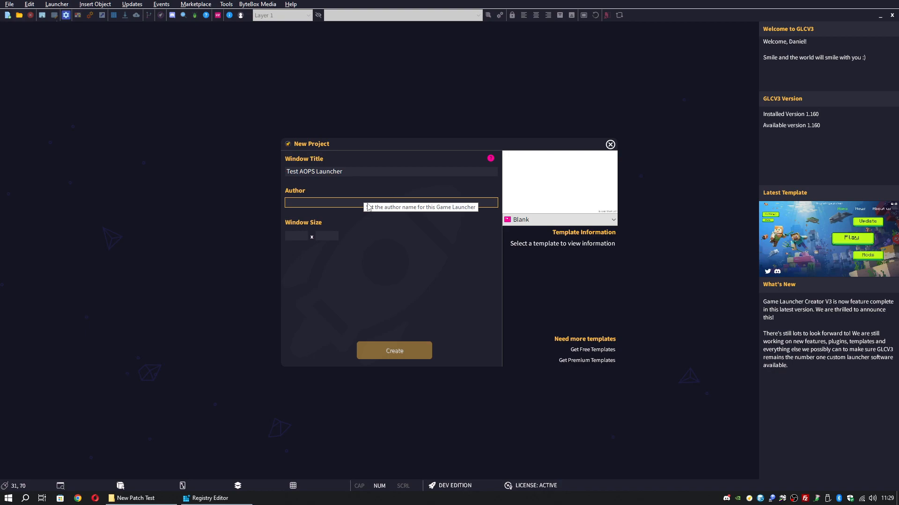
type("Danny Jay")
key("Tab")
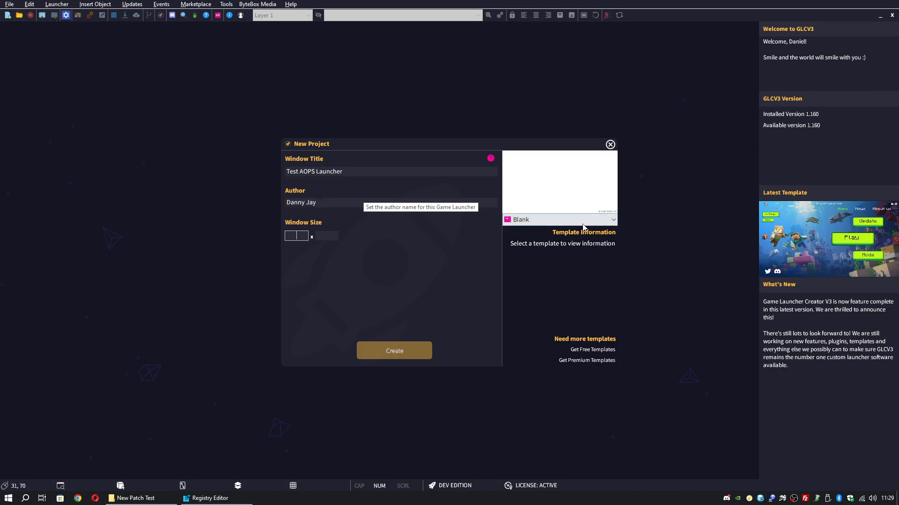
Choose the DesolateLands template and create the launcher project
left_click(582, 224)
left_click(558, 246)
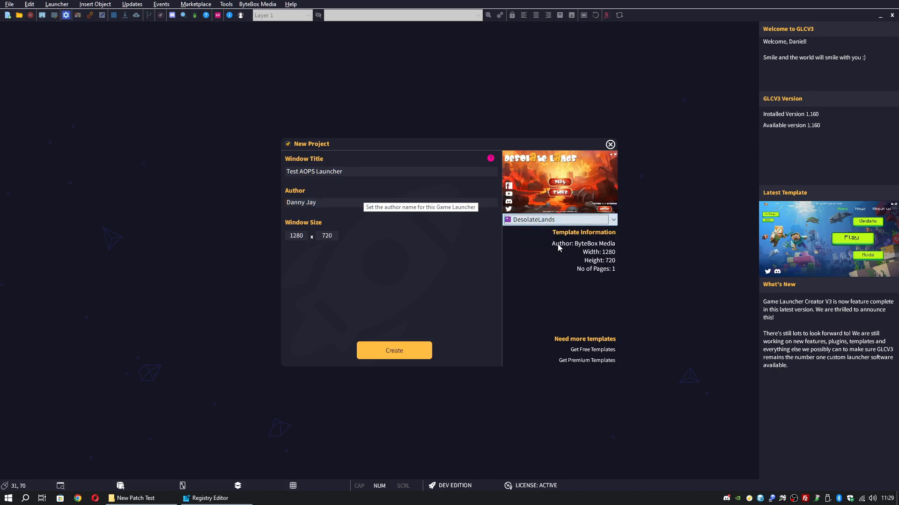
left_click(401, 357)
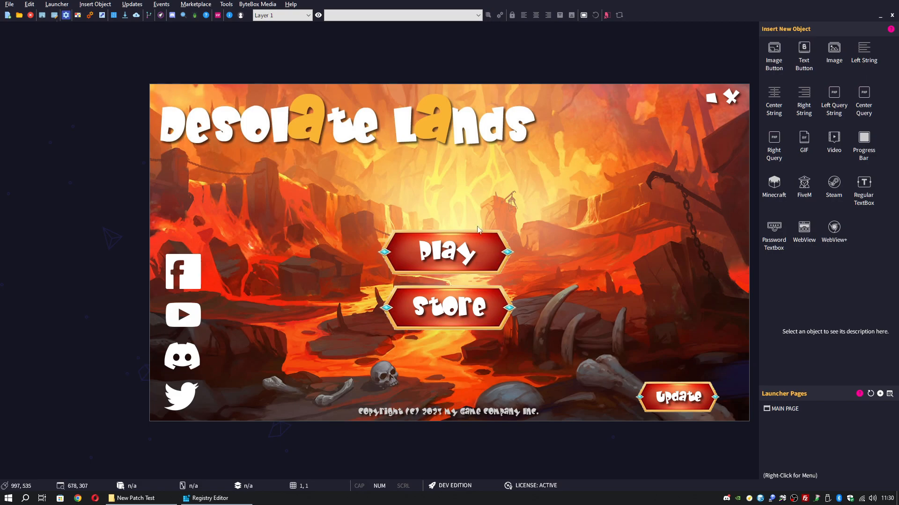
left_click(684, 406)
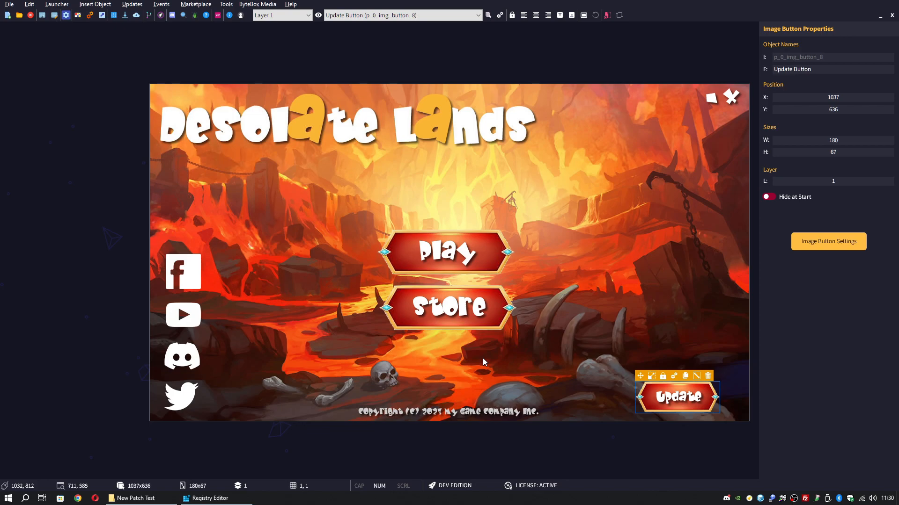
left_click(498, 201)
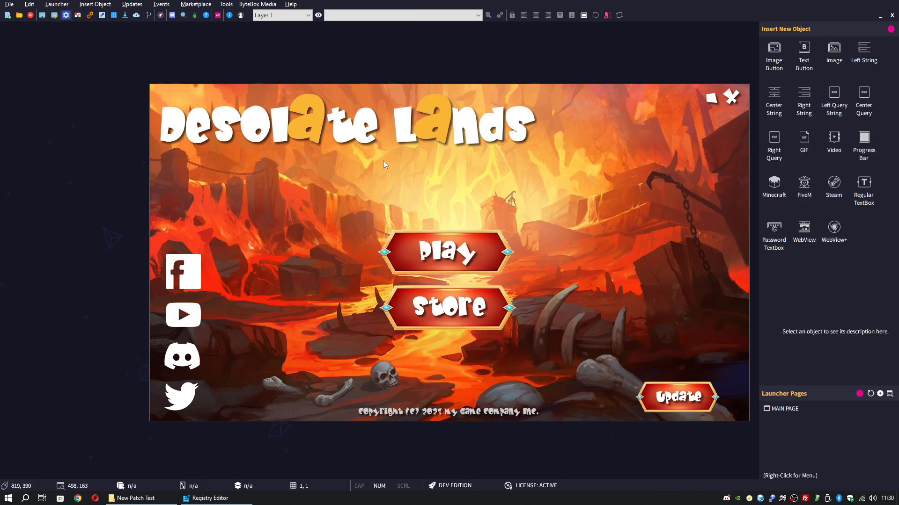
Bring the New Patch Test folder forward, move it right, and open Files In
left_click(135, 498)
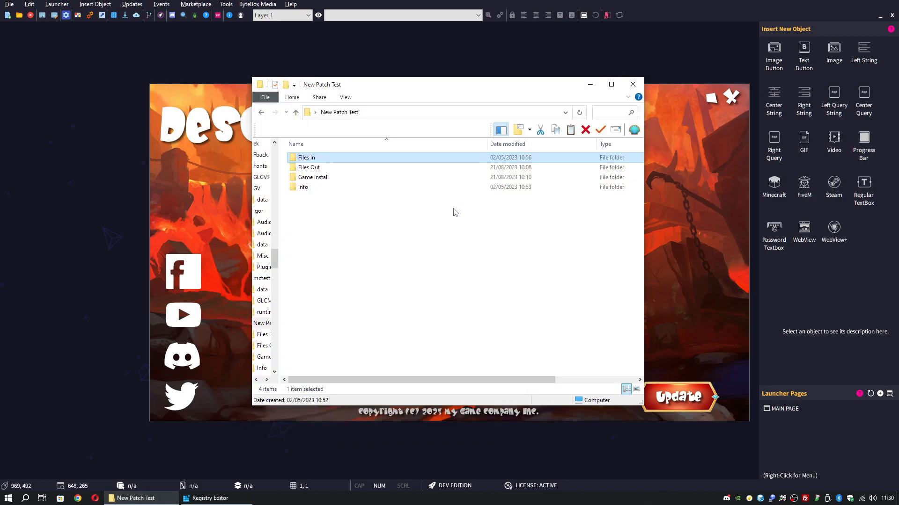
left_click_drag(431, 86, 493, 81)
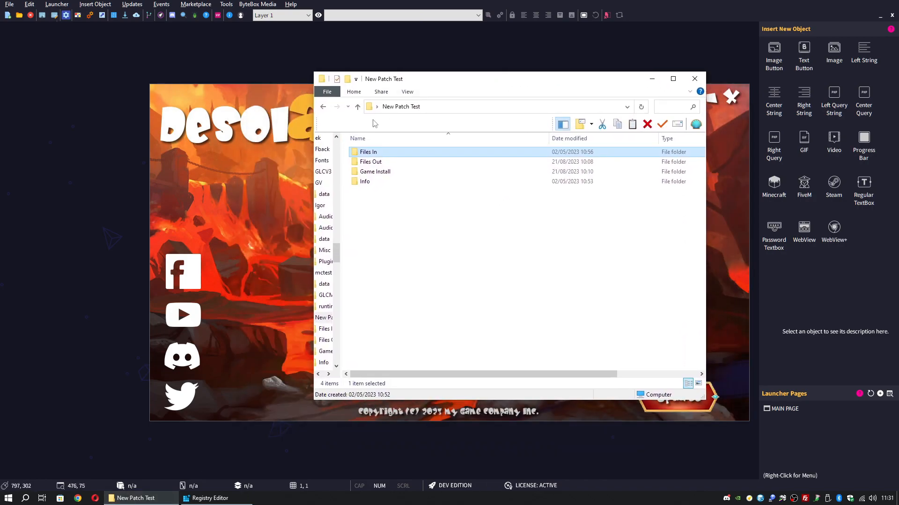
left_click(433, 210)
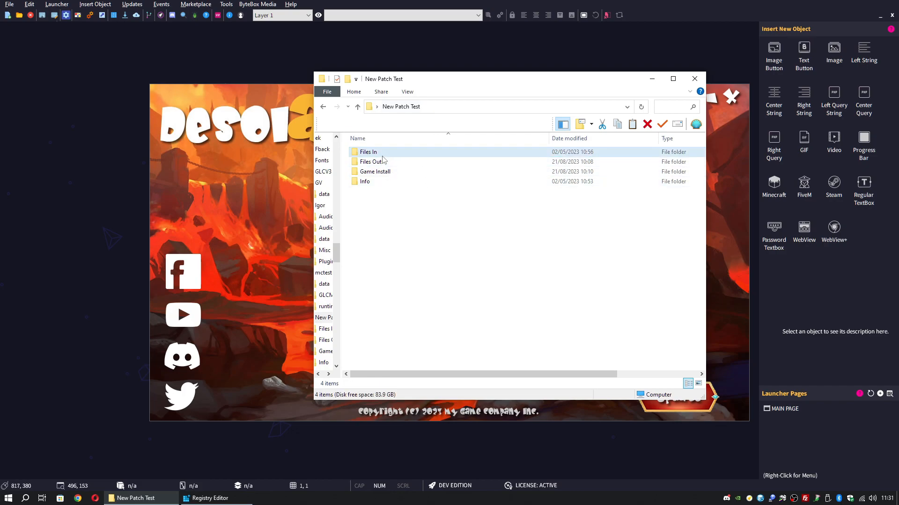
left_click(367, 155)
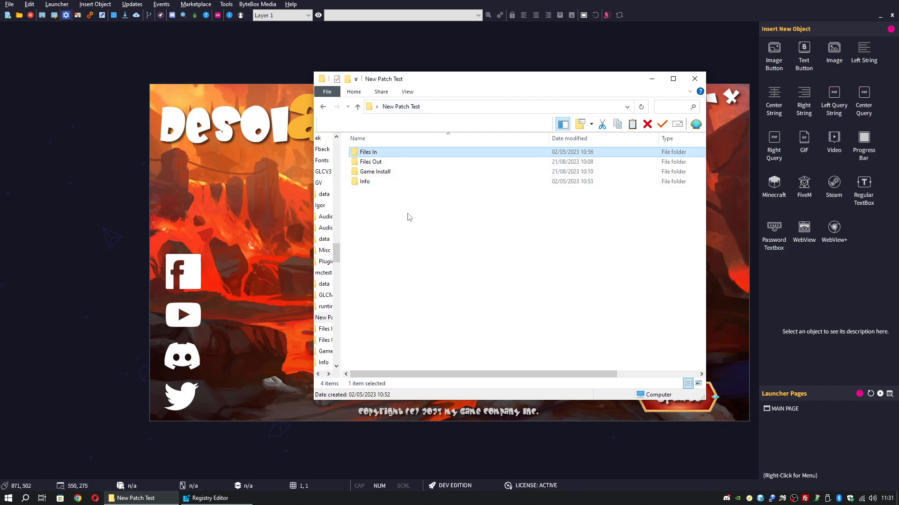
double_click(375, 153)
Scroll through the Files In contents, selecting Fireworks.exe along the way
scroll(518, 247, "down", 5)
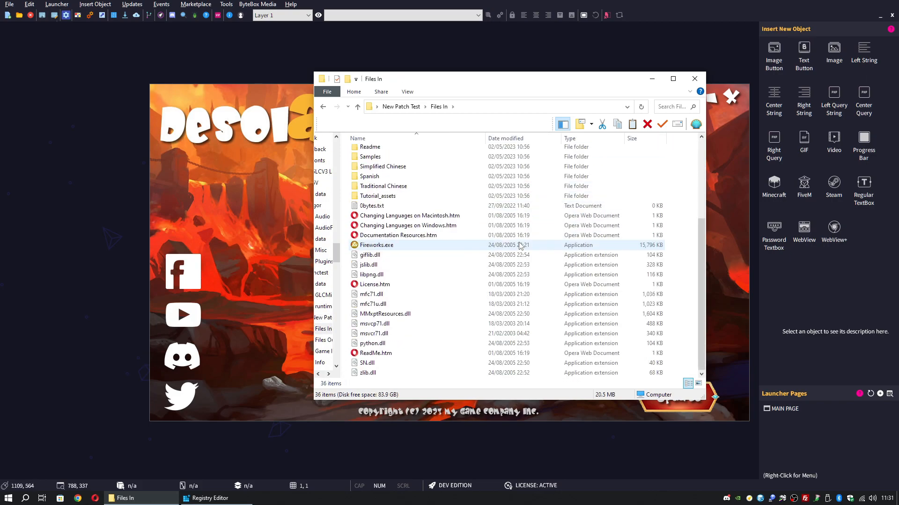
scroll(519, 245, "up", 4)
scroll(519, 245, "down", 4)
scroll(519, 246, "up", 4)
scroll(519, 245, "down", 4)
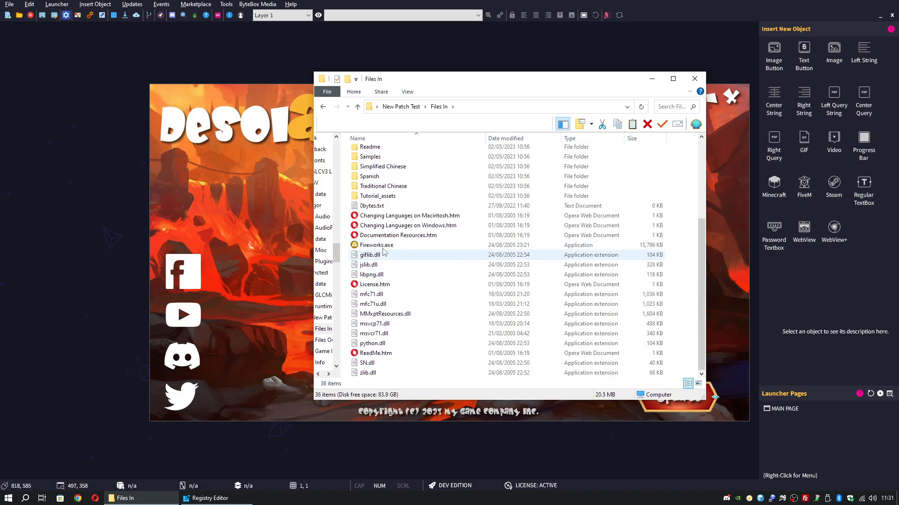
left_click(517, 246)
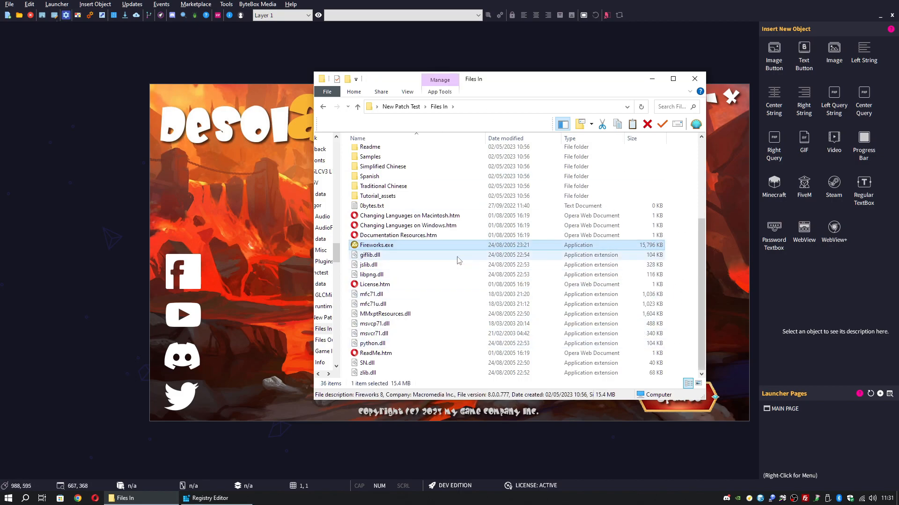
scroll(415, 276, "up", 4)
scroll(414, 276, "up", 1)
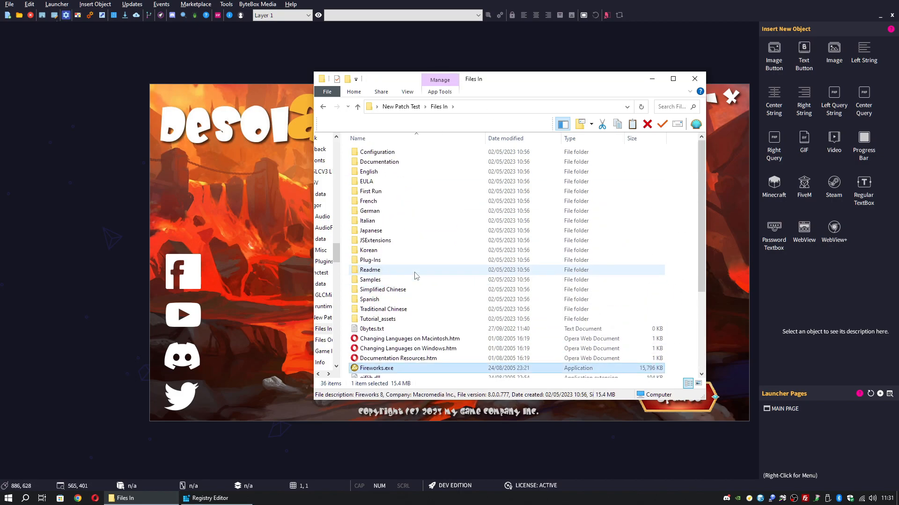
scroll(422, 268, "down", 4)
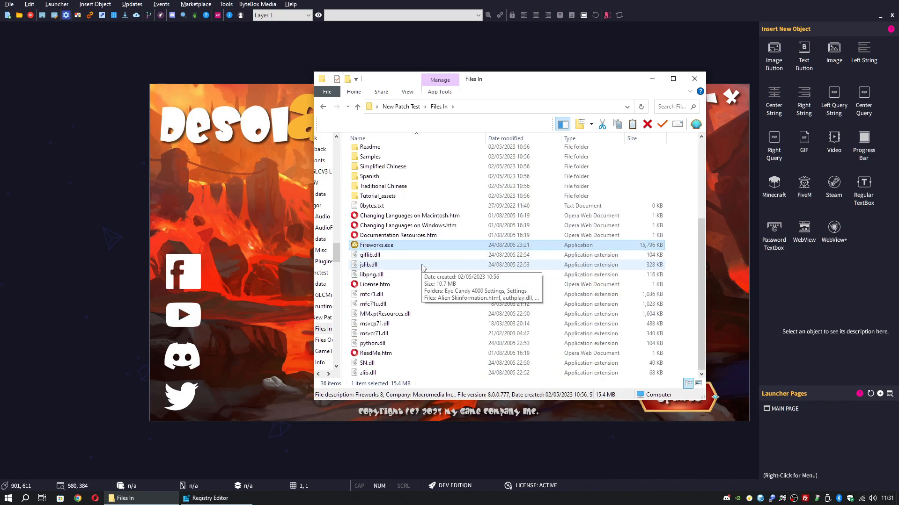
scroll(422, 267, "up", 4)
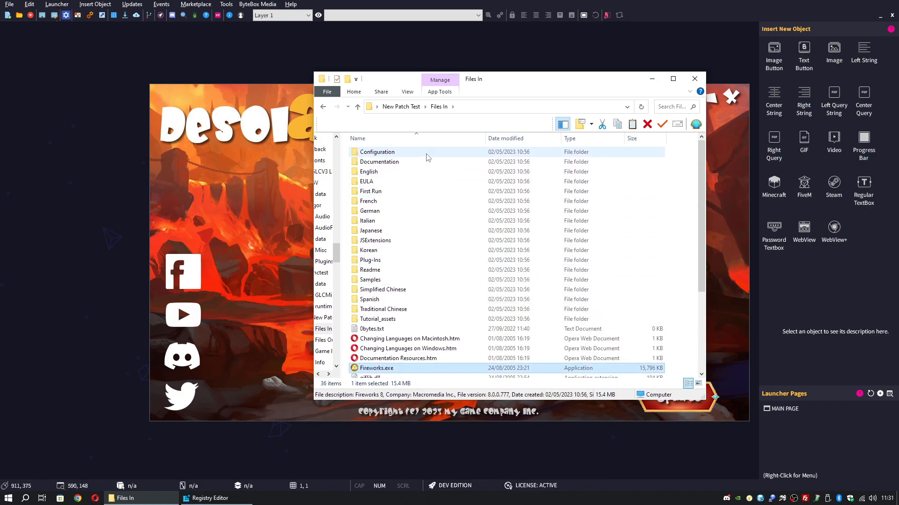
scroll(434, 298, "down", 4)
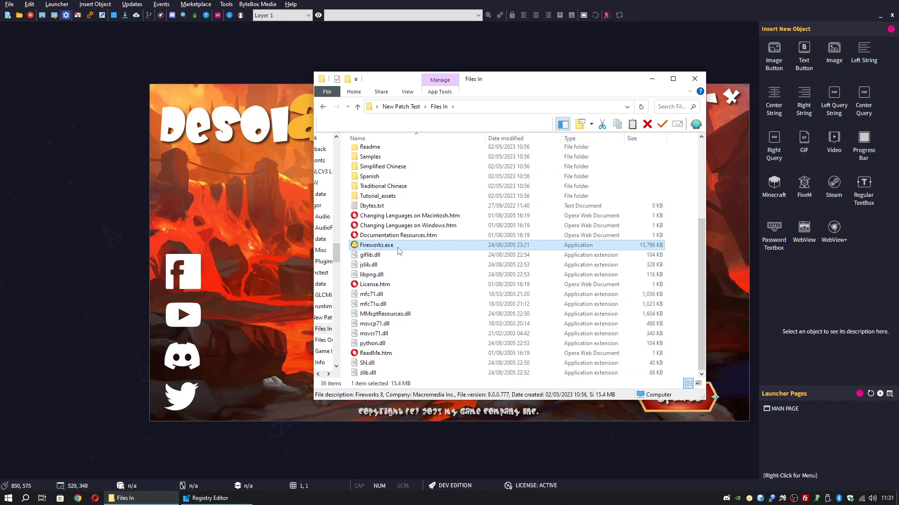
scroll(407, 215, "up", 4)
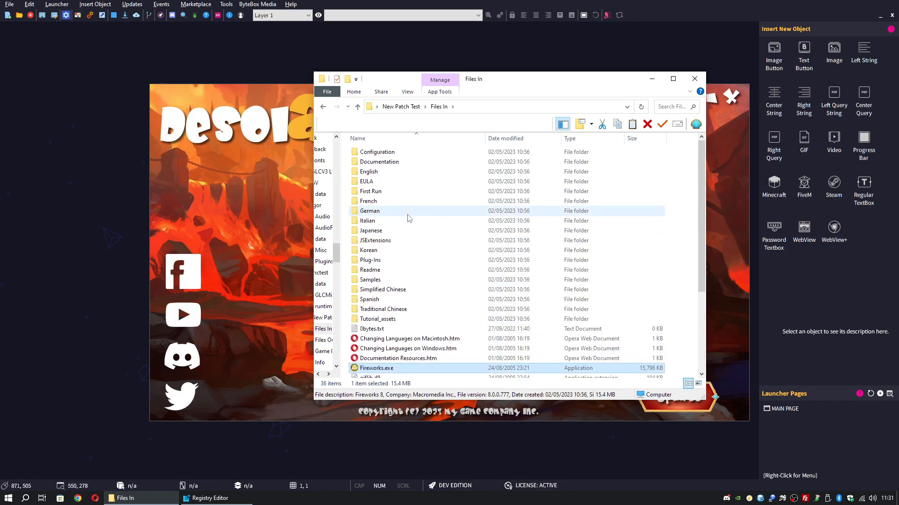
Browse into Configuration and Auto Shape Tools, then return to Files In
double_click(391, 152)
double_click(391, 152)
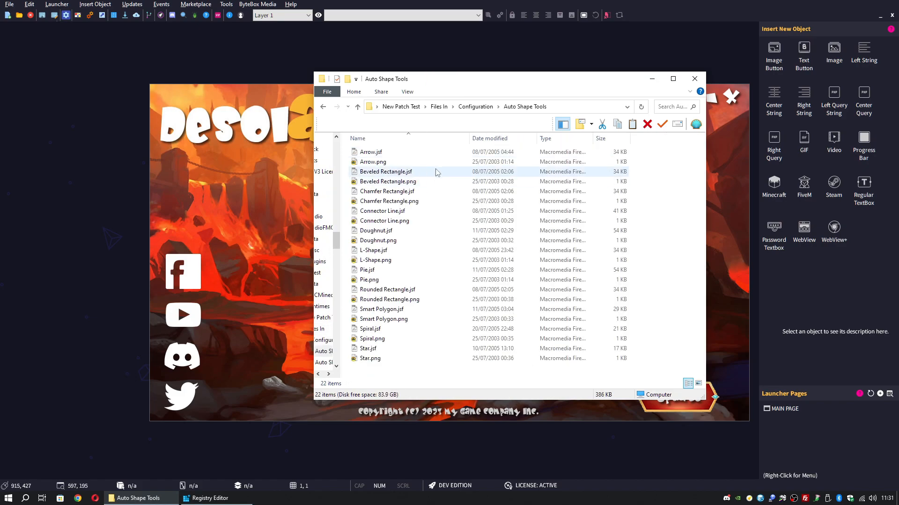
left_click(485, 106)
left_click(439, 106)
scroll(411, 234, "down", 5)
scroll(416, 234, "up", 5)
Confirm in the folder Properties that Files In holds 137 MB across 982 files
right_click(687, 365)
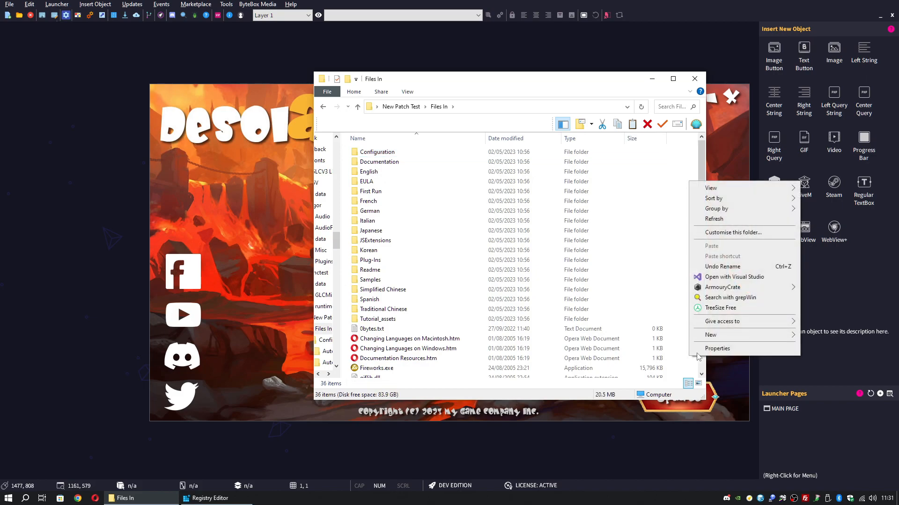
left_click(716, 349)
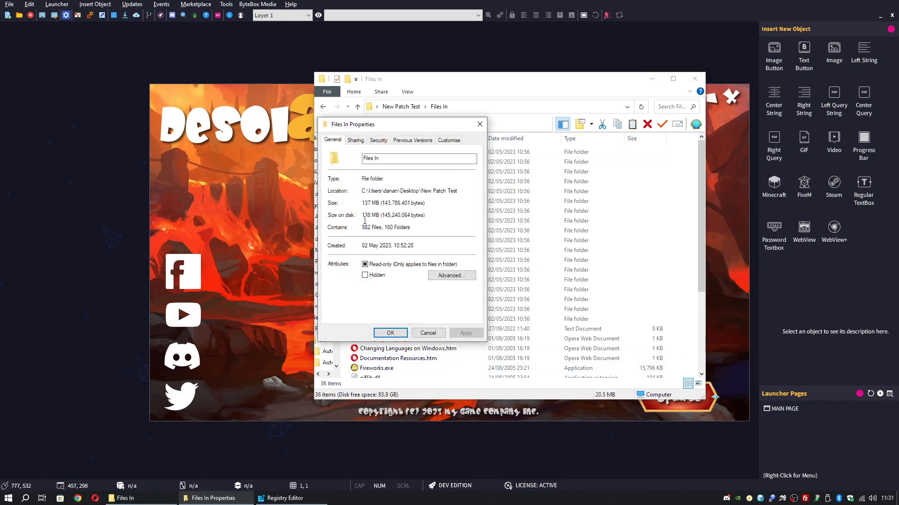
left_click_drag(362, 207, 427, 204)
left_click(430, 203)
left_click(431, 334)
scroll(479, 196, "down", 4)
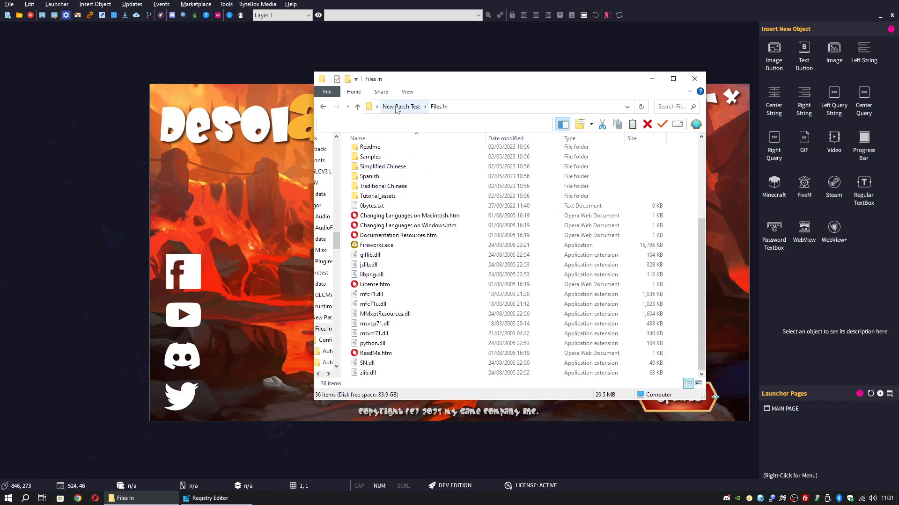
scroll(426, 302, "up", 4)
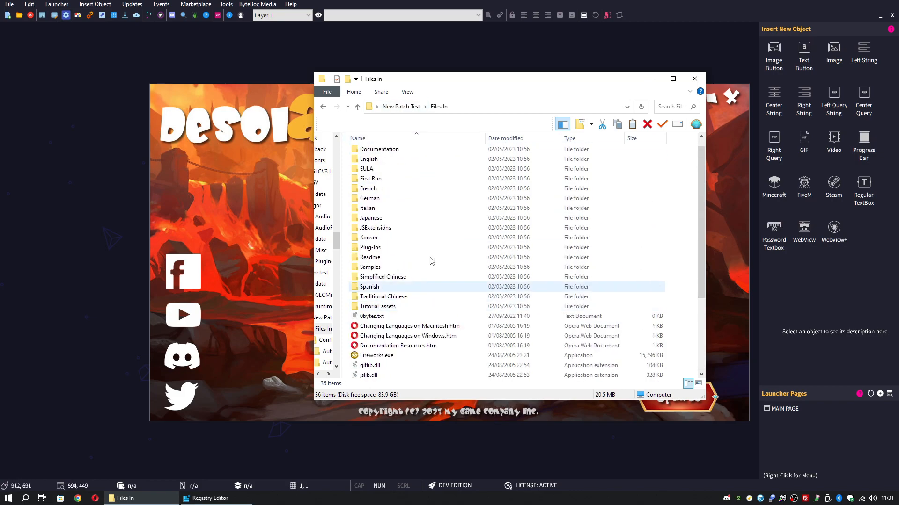
Reopen Files In from New Patch Test, then minimise Explorer to reveal the launcher
left_click(416, 112)
double_click(379, 160)
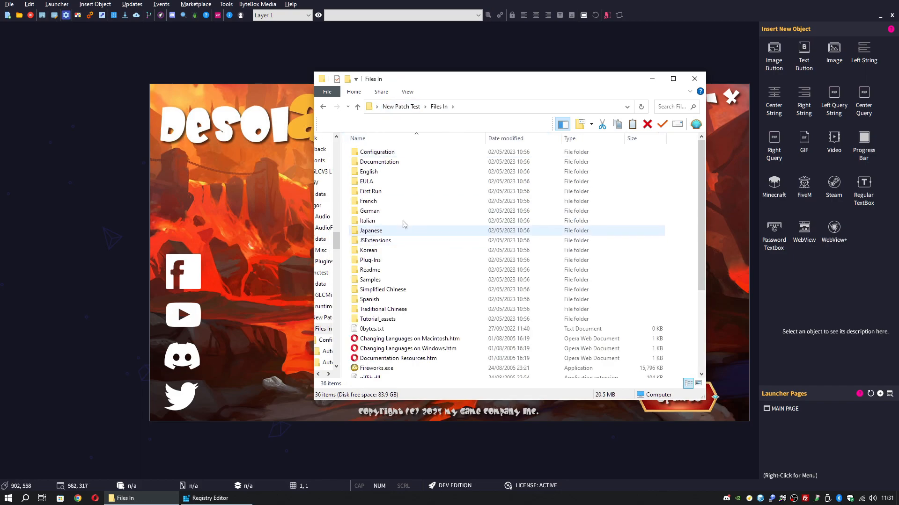
scroll(457, 314, "down", 4)
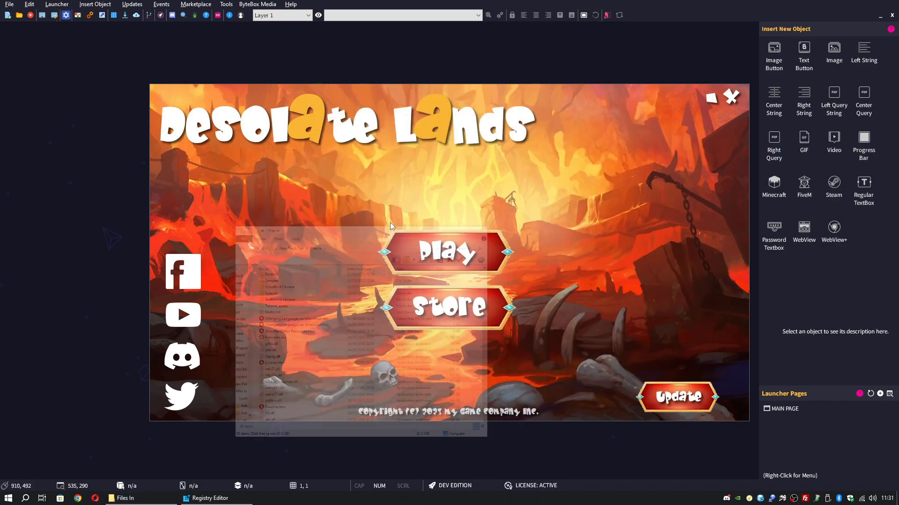
left_click(651, 79)
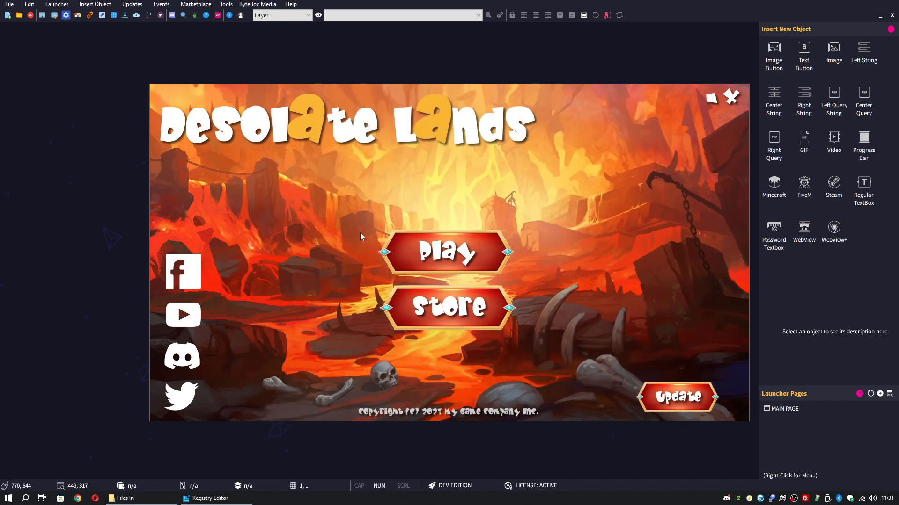
Create version.txt in Files In containing 1.0 and save it
left_click(124, 498)
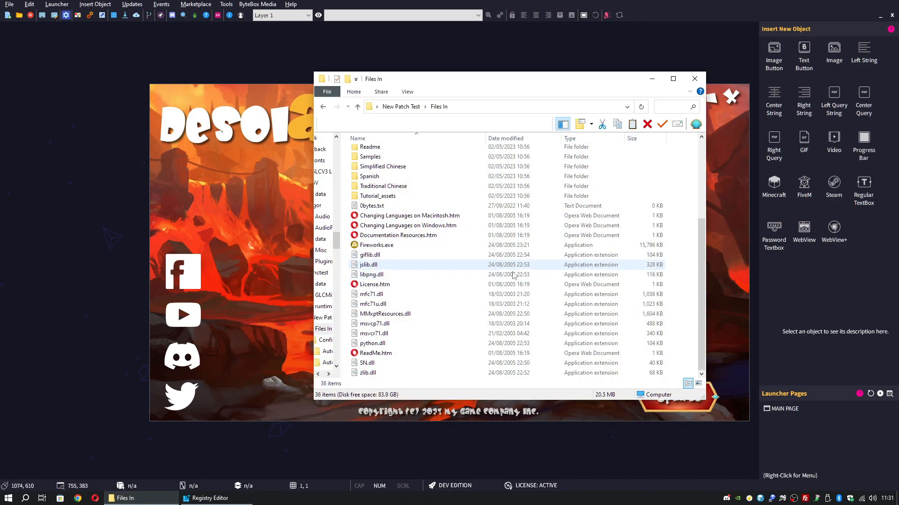
right_click(685, 358)
mouse_move(721, 336)
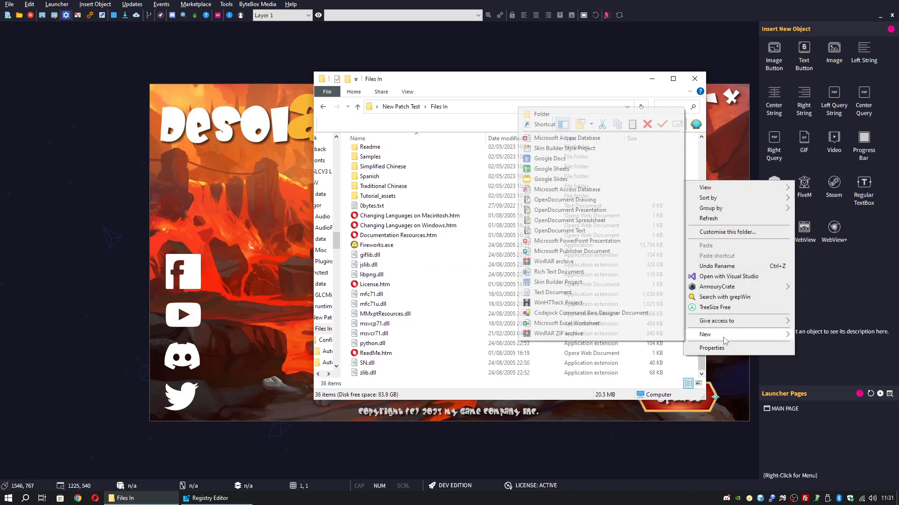
left_click(591, 293)
type("version")
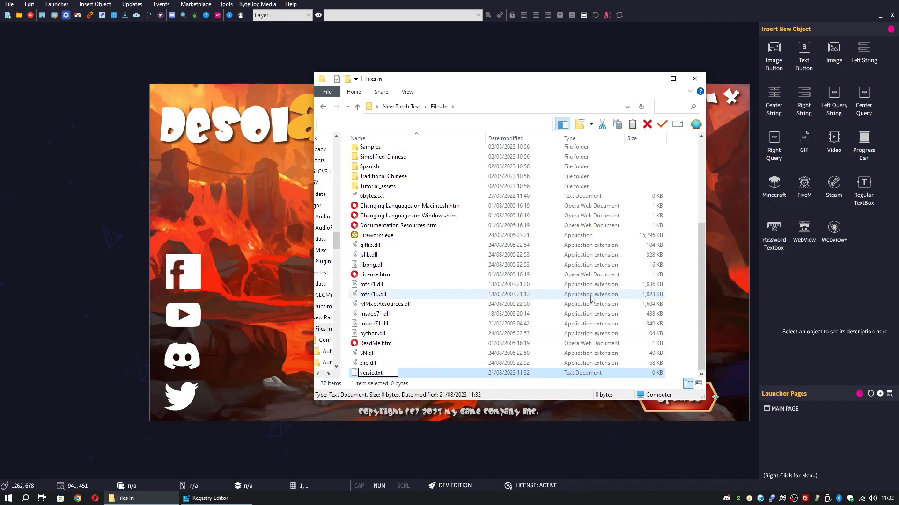
key("Return")
key("Return")
type("1.")
key("ctrl+s")
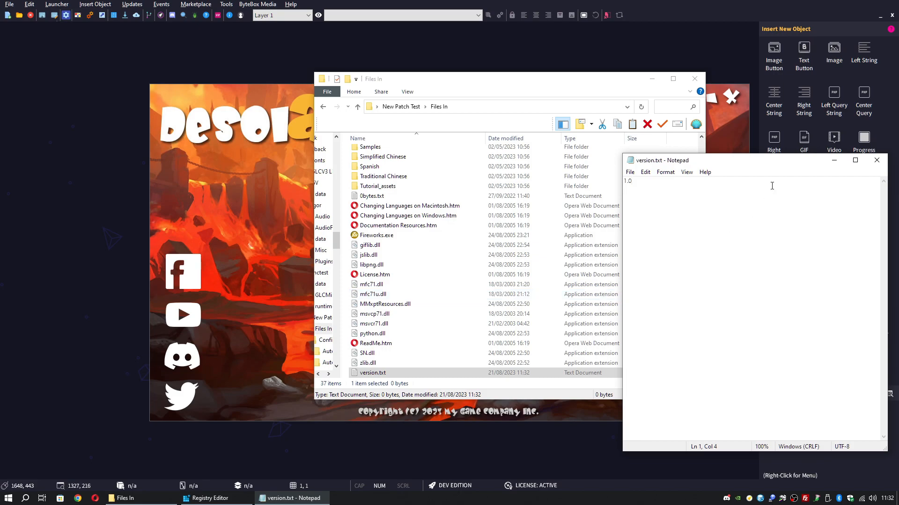
left_click(877, 160)
Look over the Files In listing, selecting Fireworks.exe
scroll(409, 362, "up", 5)
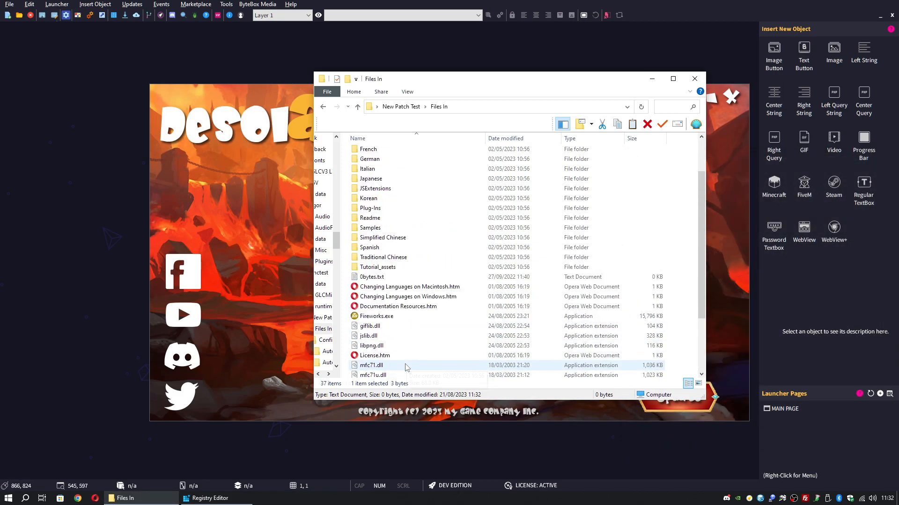
scroll(408, 365, "down", 5)
scroll(430, 248, "up", 5)
scroll(433, 253, "down", 5)
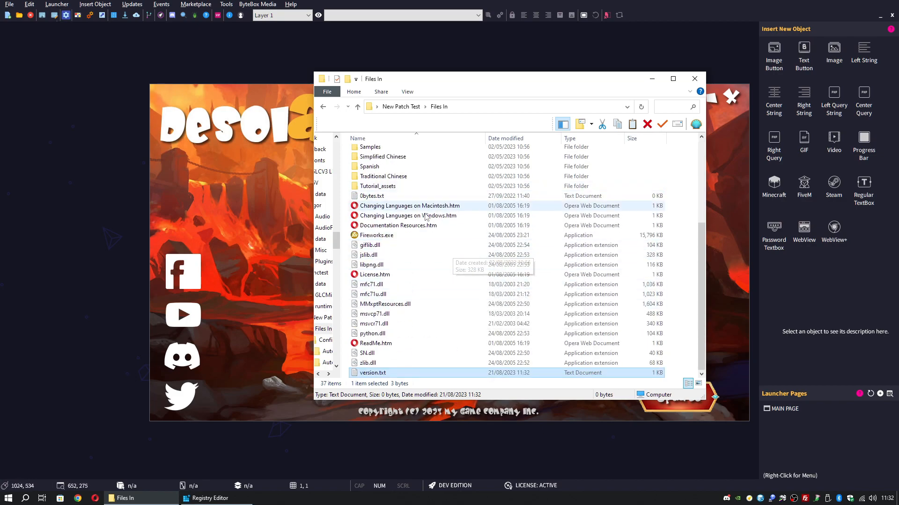
scroll(442, 267, "up", 4)
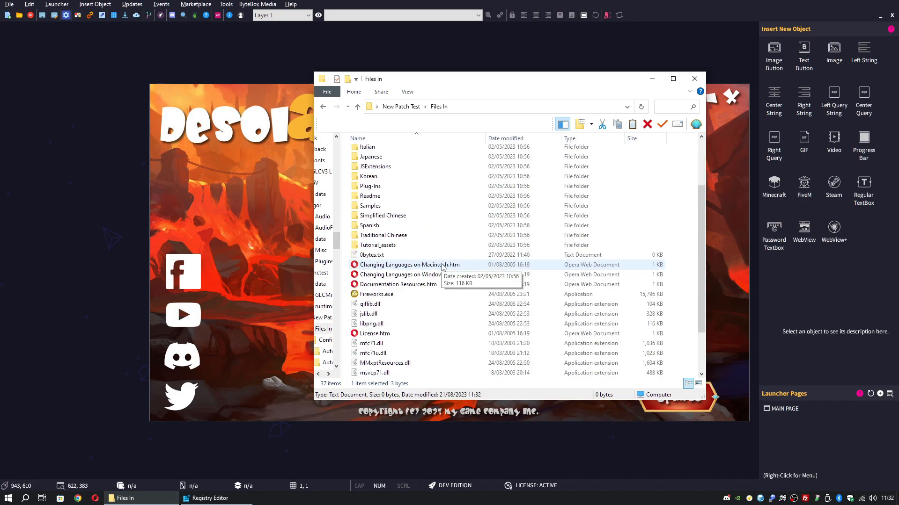
scroll(442, 267, "down", 4)
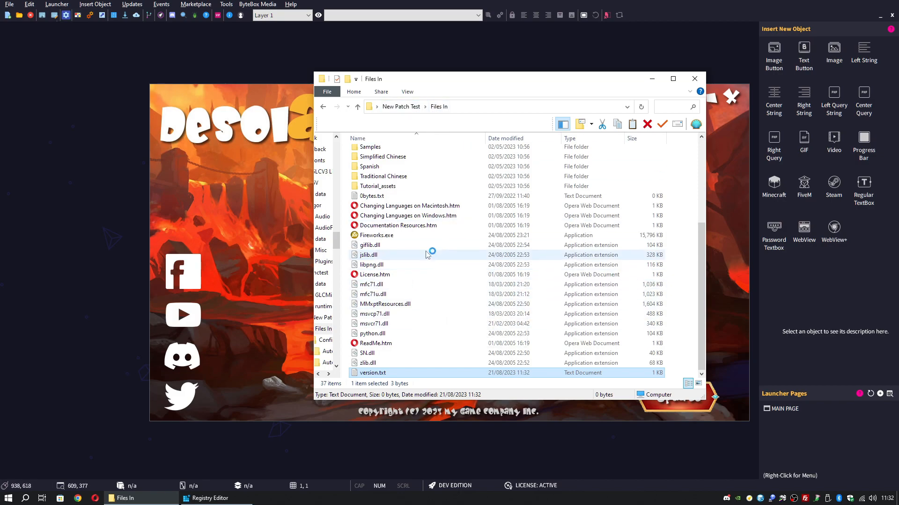
left_click(408, 238)
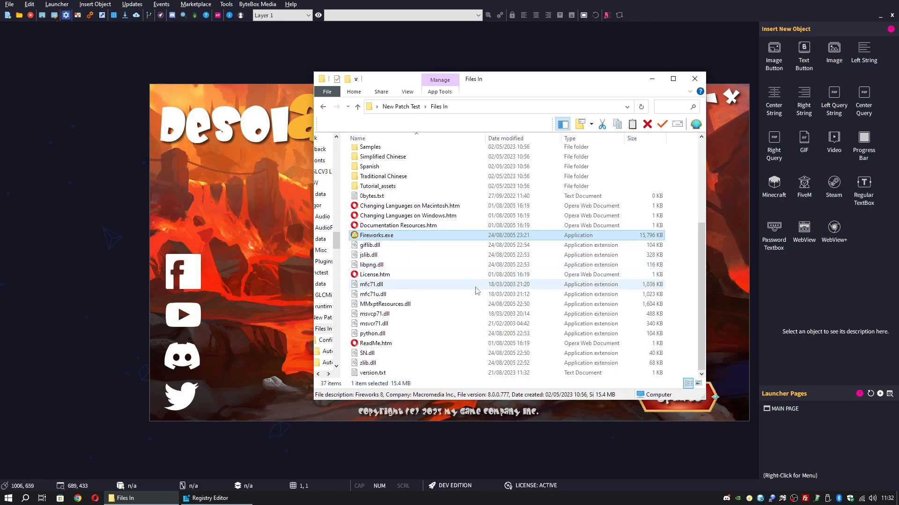
scroll(478, 299, "up", 4)
scroll(478, 305, "down", 4)
scroll(476, 307, "up", 4)
scroll(476, 309, "down", 4)
scroll(476, 318, "up", 5)
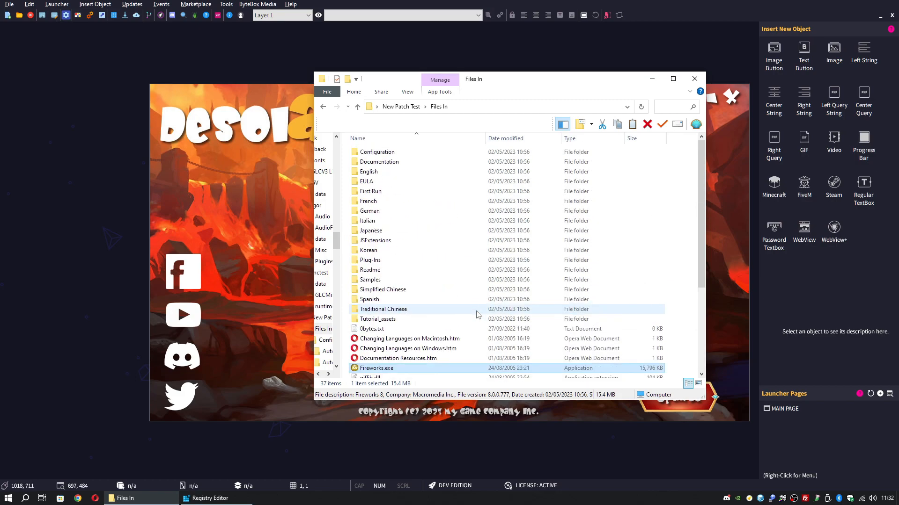
scroll(476, 327, "down", 4)
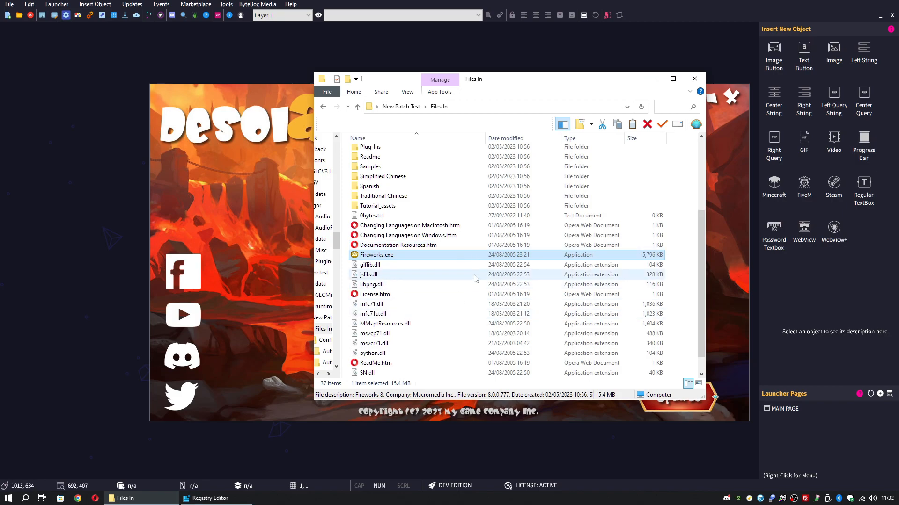
Minimise Explorer to return to the Desolate Lands launcher editor
left_click(652, 80)
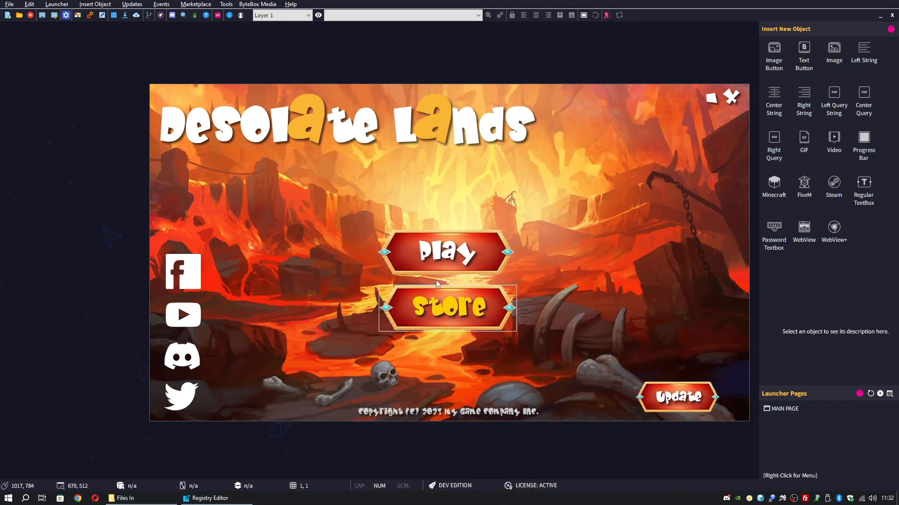
left_click(154, 501)
scroll(402, 328, "down", 1)
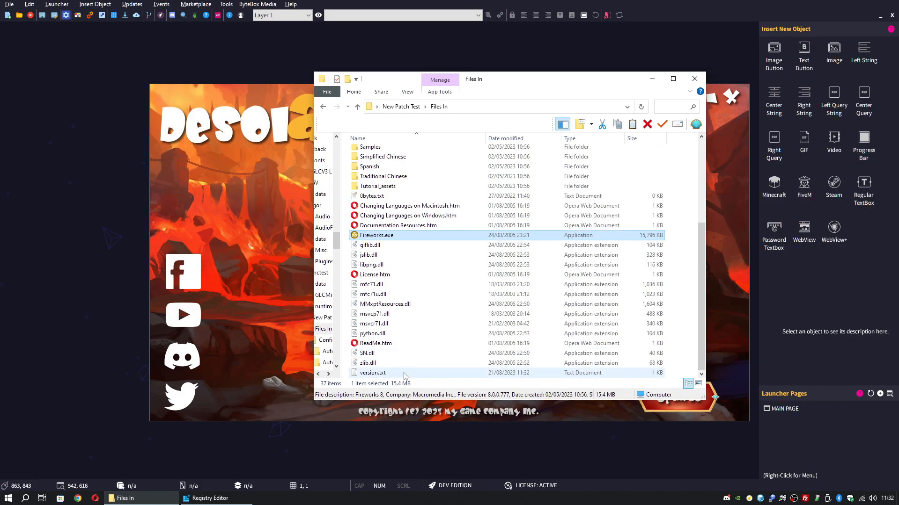
left_click(652, 79)
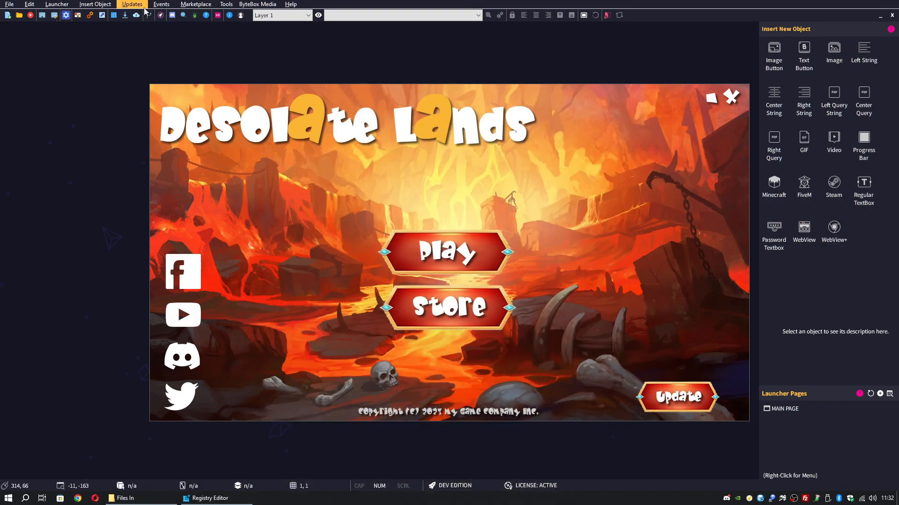
In Updates > Versioning, set the local version method to File using version.txt
left_click(132, 4)
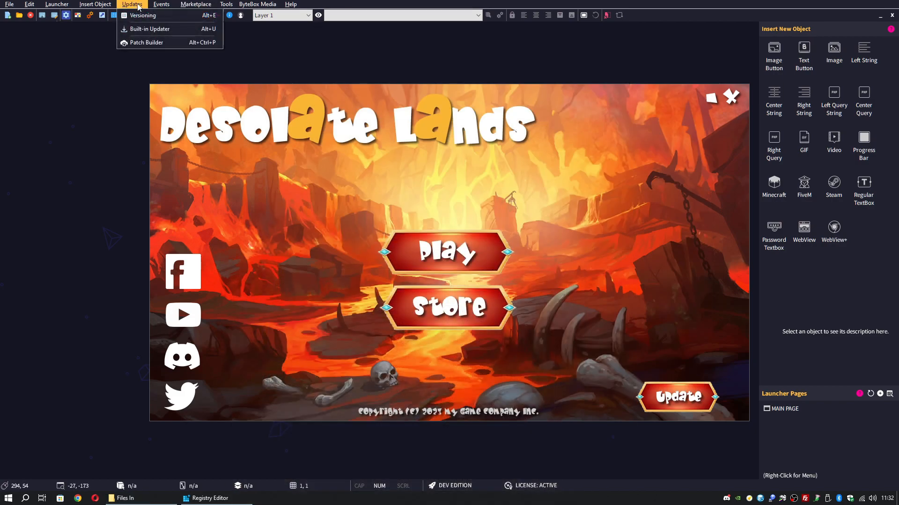
left_click(166, 16)
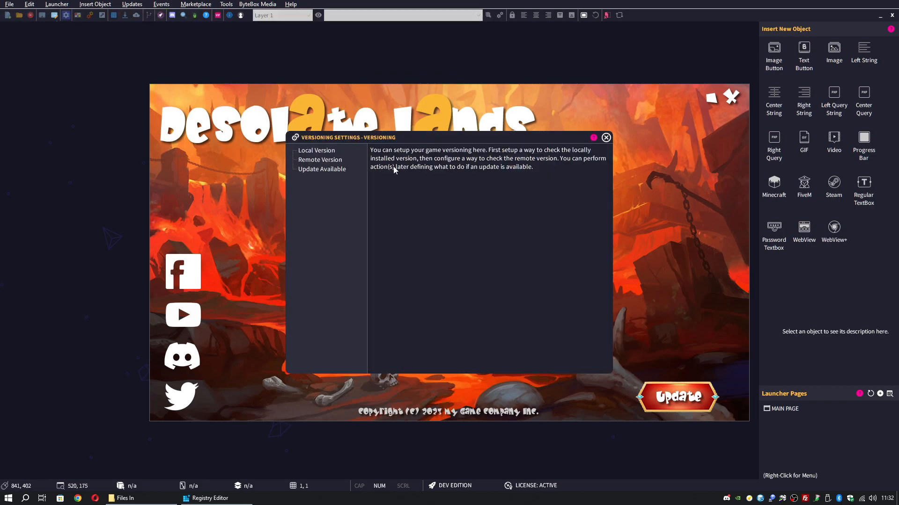
left_click(317, 152)
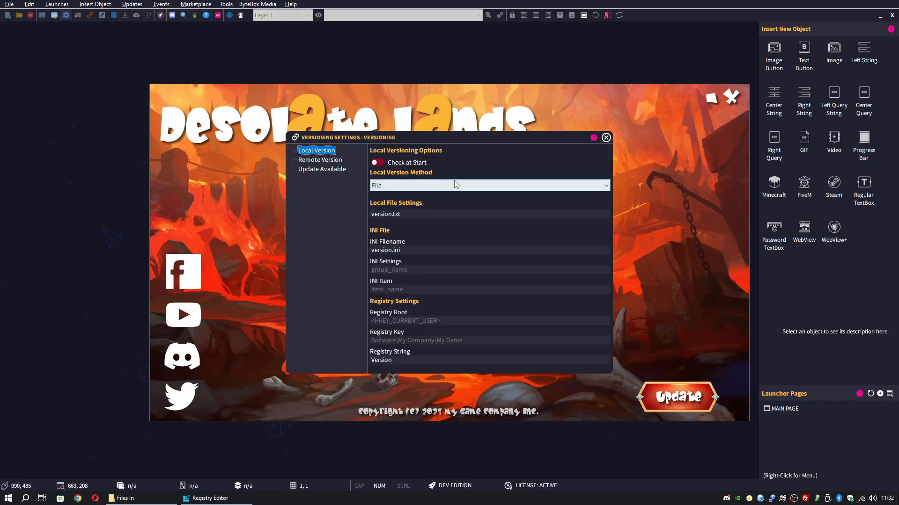
left_click(439, 185)
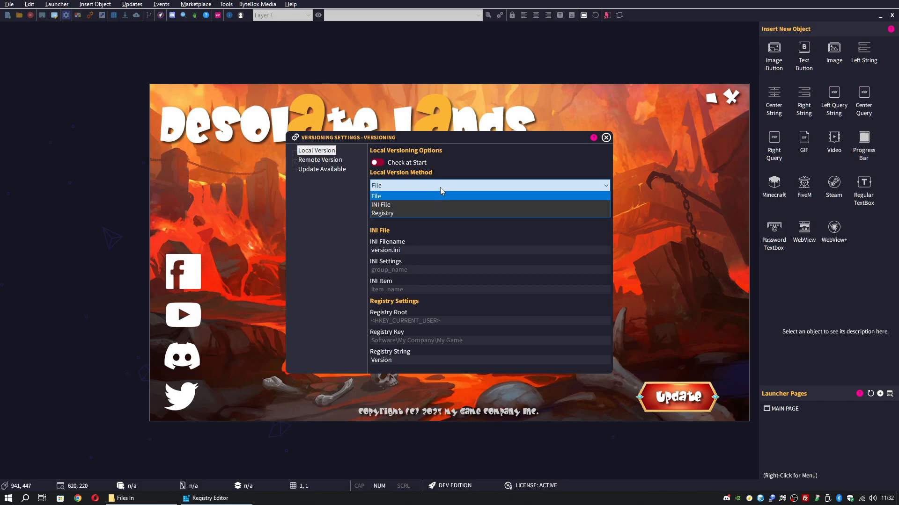
left_click(438, 196)
left_click(408, 214)
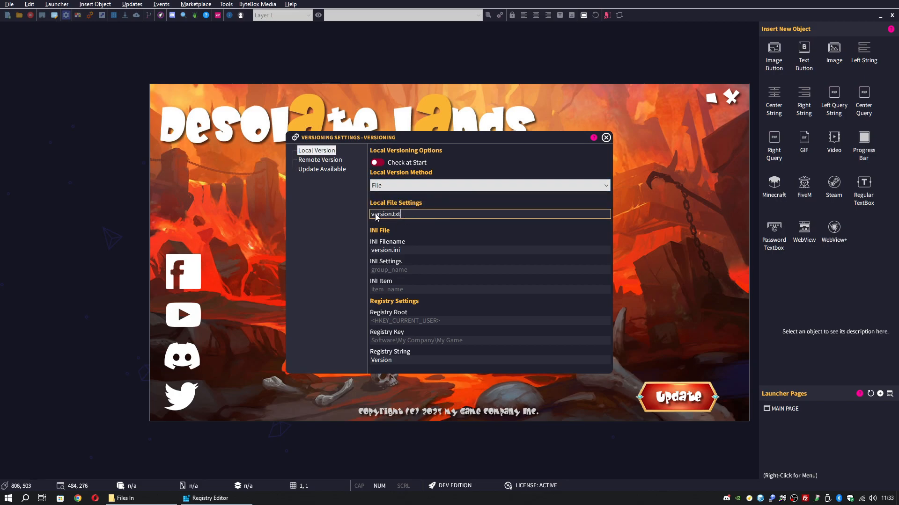
left_click_drag(371, 218, 408, 217)
Check version.txt's contents in Notepad, then minimise the Files In window
left_click(163, 501)
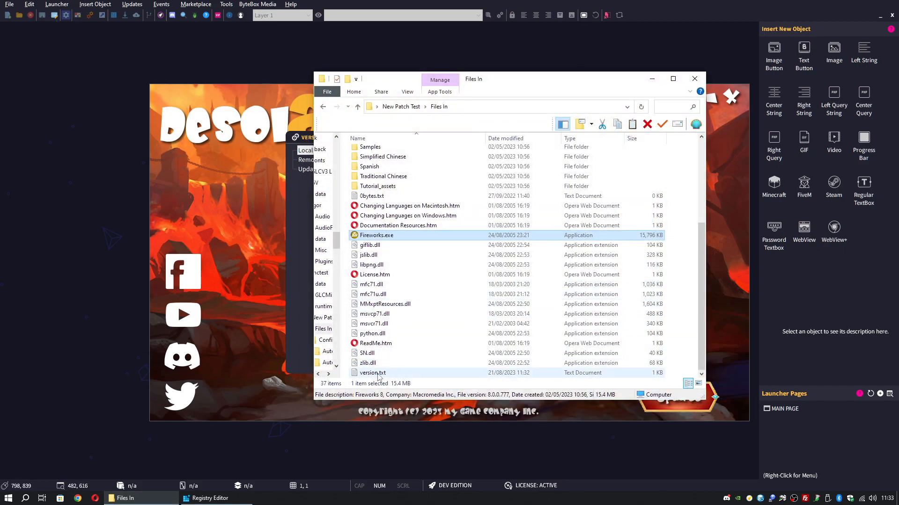
double_click(385, 373)
key("ctrl+a")
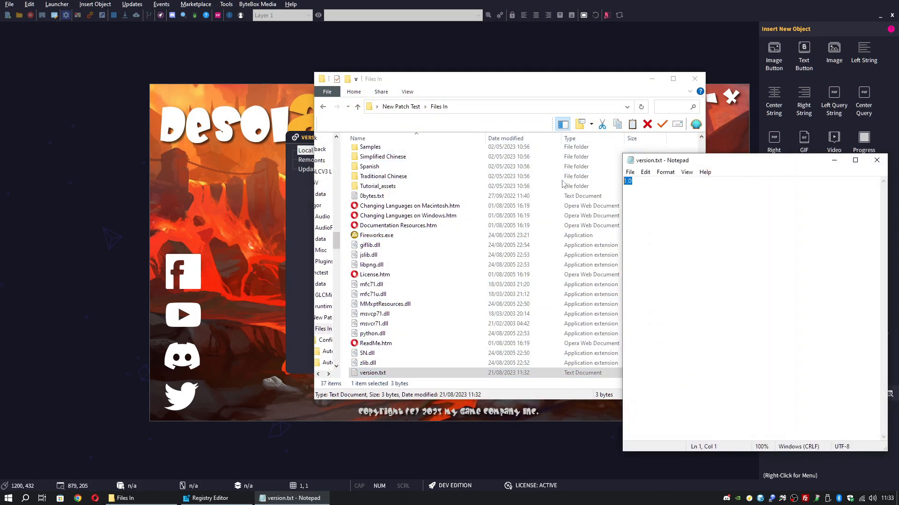
left_click(874, 163)
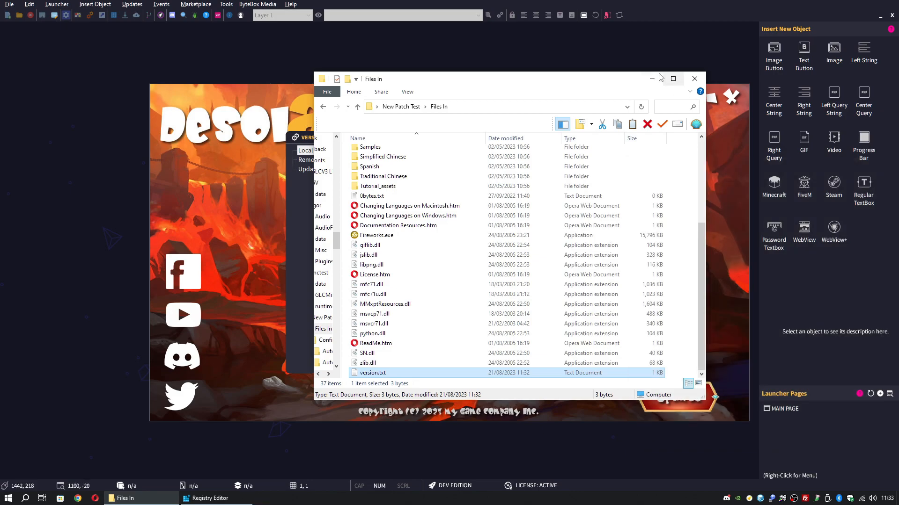
left_click(652, 79)
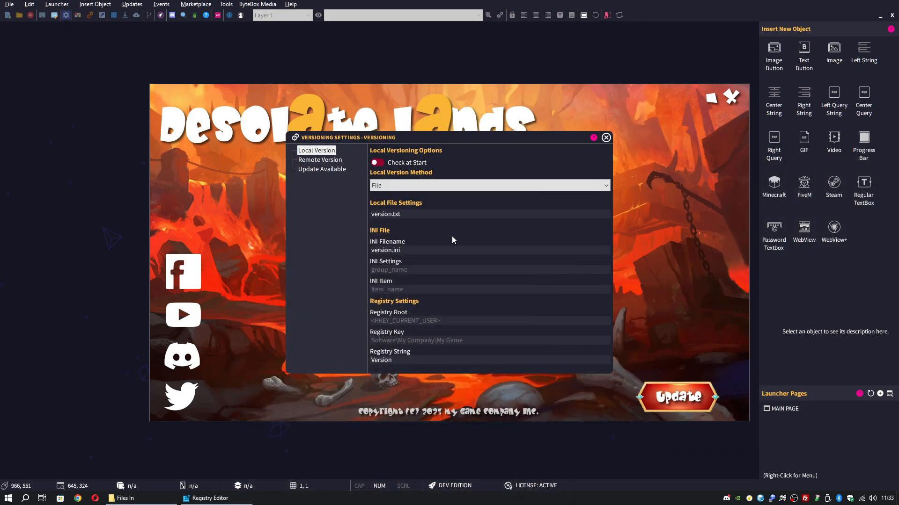
Switch to the Remote Version options, then check the server in FileZilla
left_click(320, 159)
left_click(424, 232)
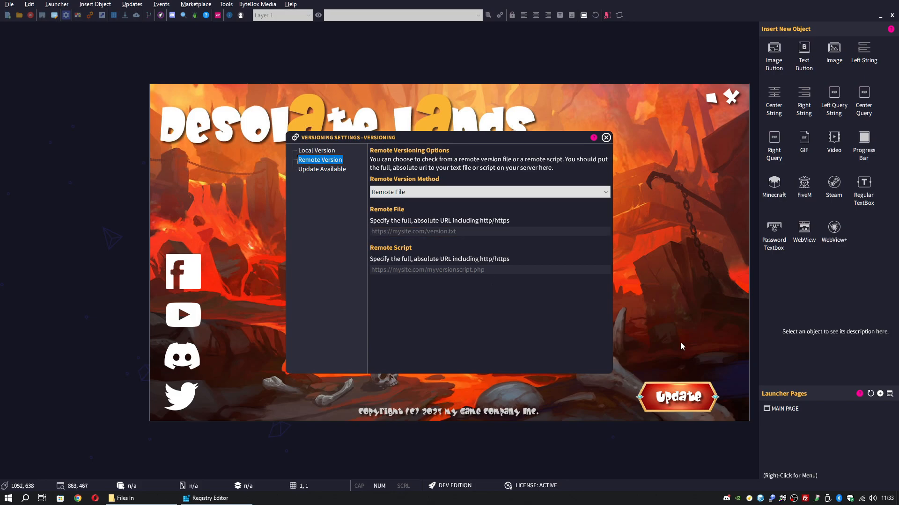
left_click(803, 500)
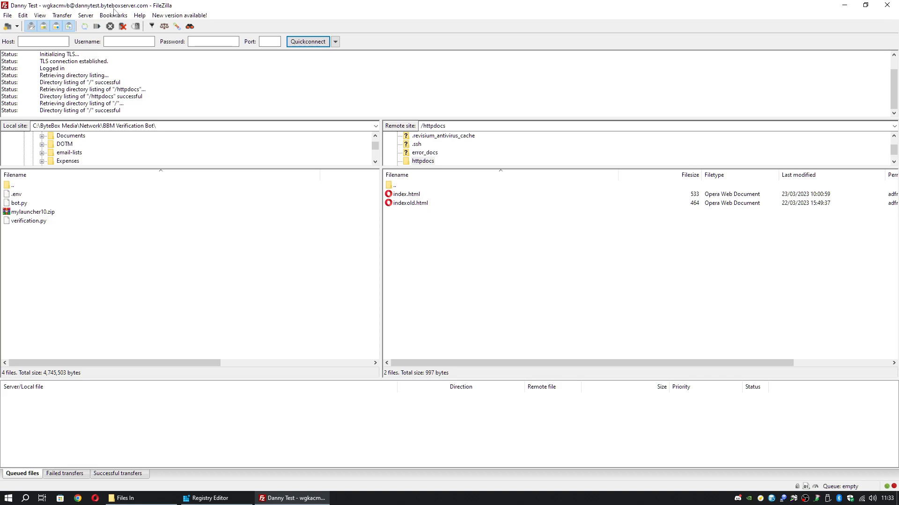
left_click(845, 7)
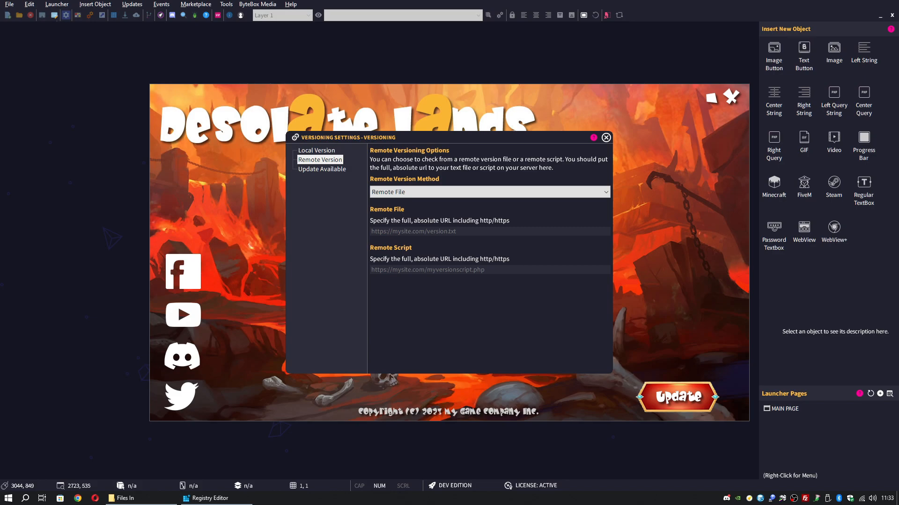
left_click_drag(898, 117, 268, 117)
double_click(268, 117)
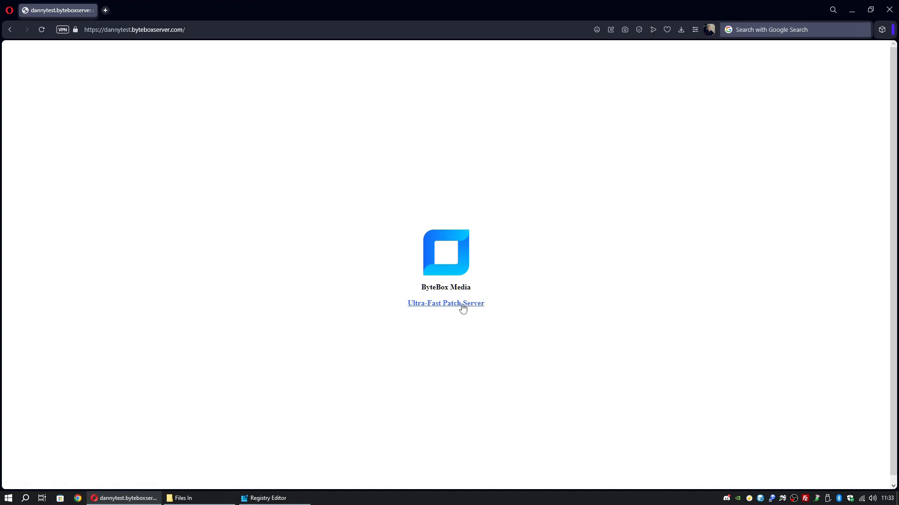
right_click(510, 250)
left_click(572, 206)
Enter the patch server's version.txt URL in the Remote File field
left_click(851, 13)
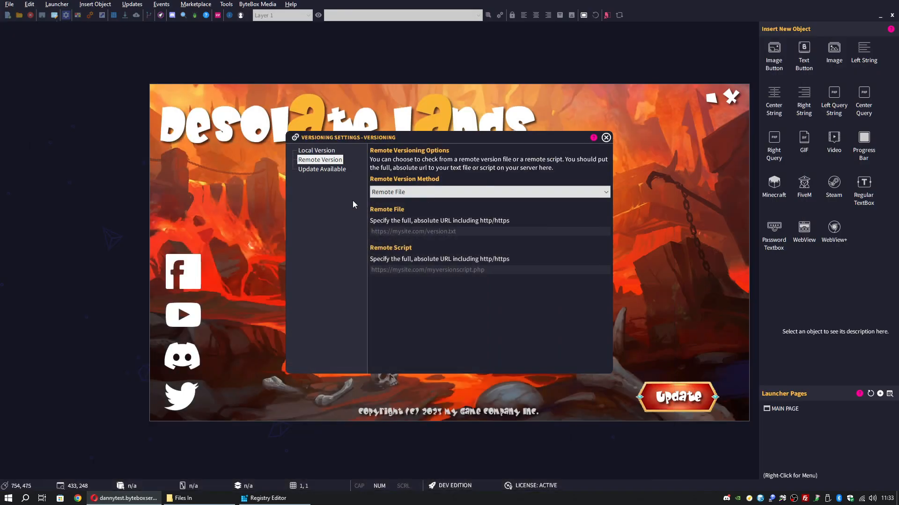
left_click(421, 231)
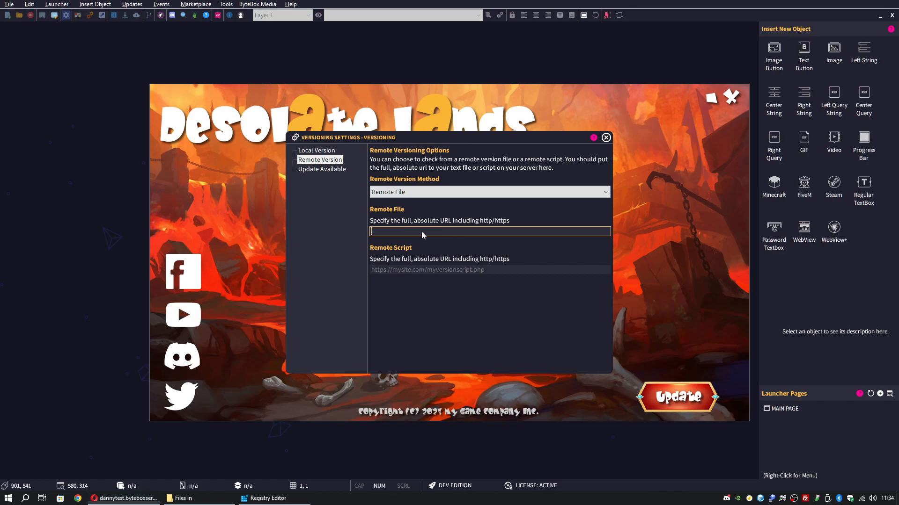
type("https://danny")
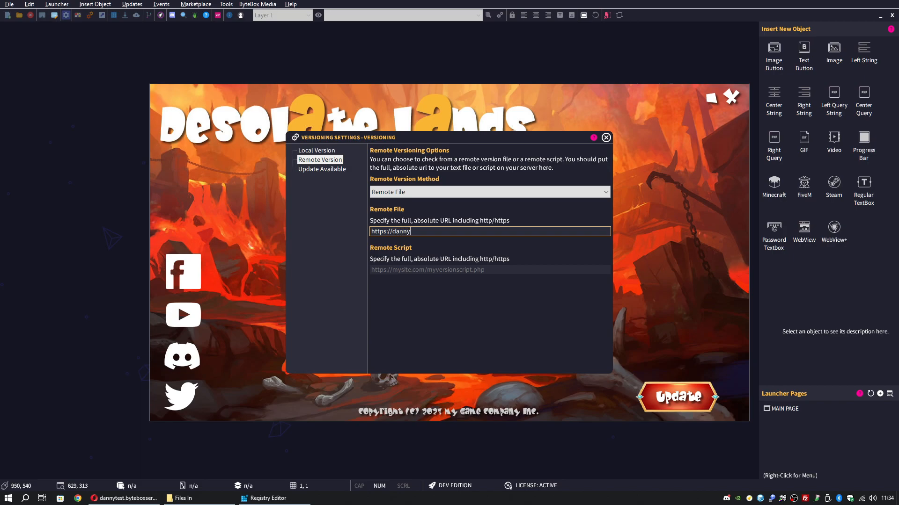
type("test.byteboxserver.com/version.txt")
left_click_drag(499, 232, 323, 230)
left_click(555, 235)
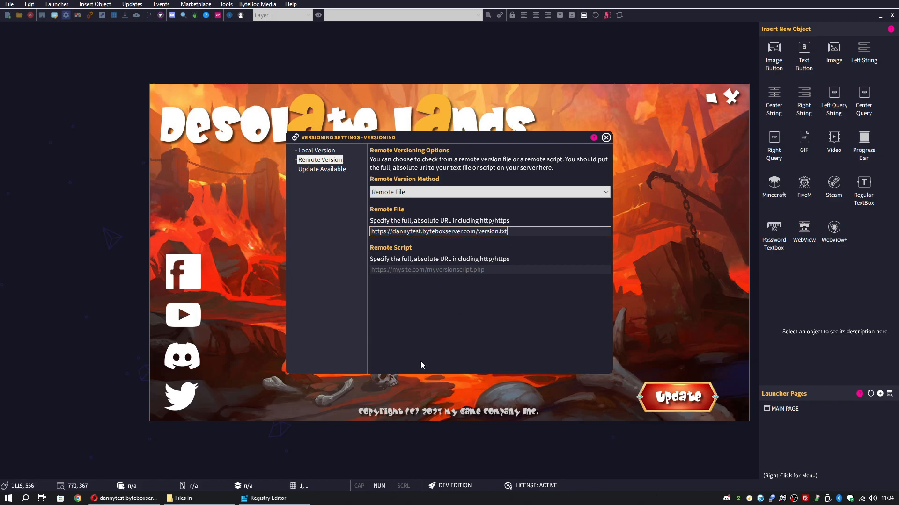
left_click(805, 498)
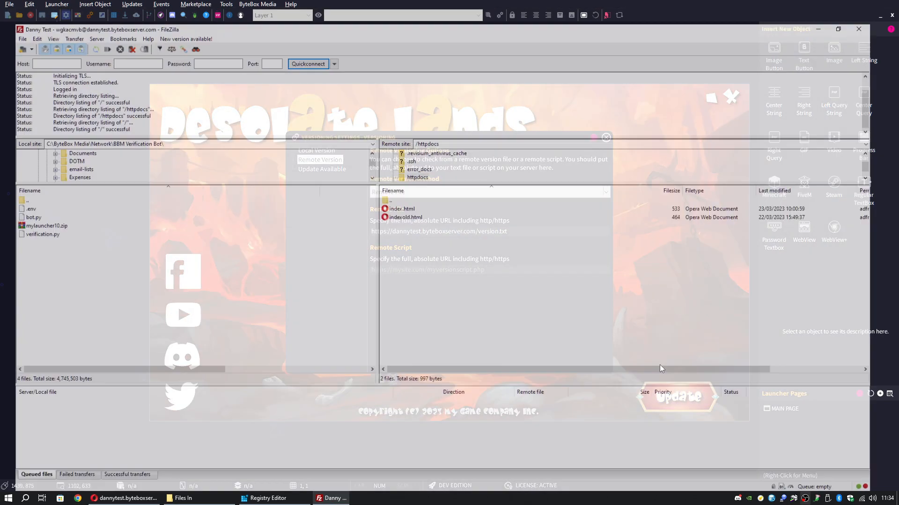
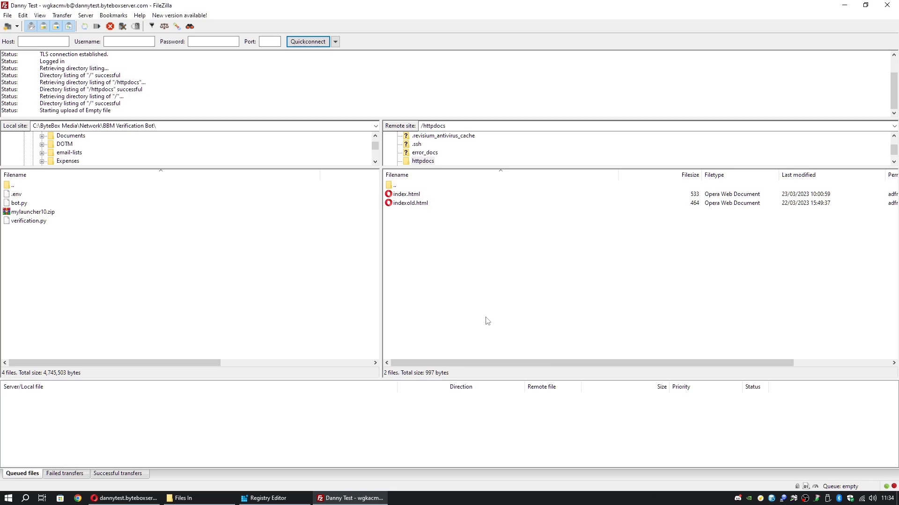
Edit the server's version.txt to read 1.0 in Notepad++ and upload it back through FileZilla
right_click(416, 214)
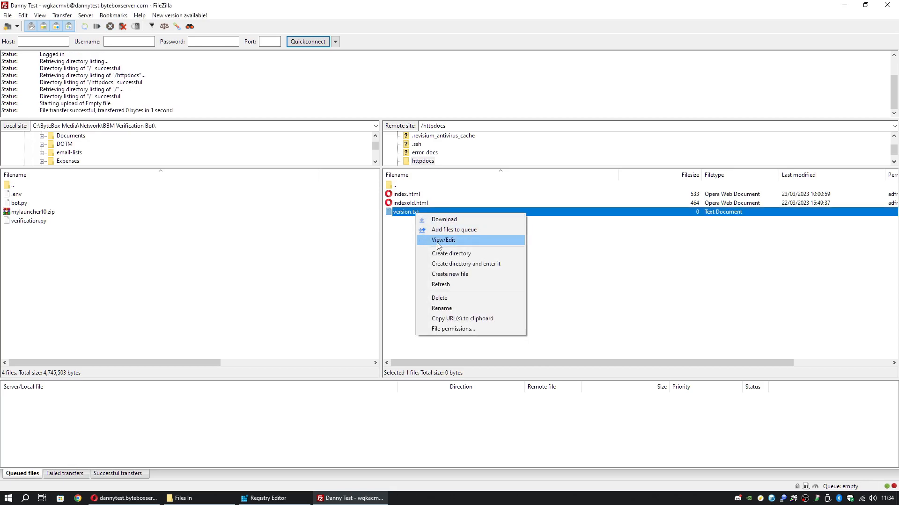
left_click(439, 241)
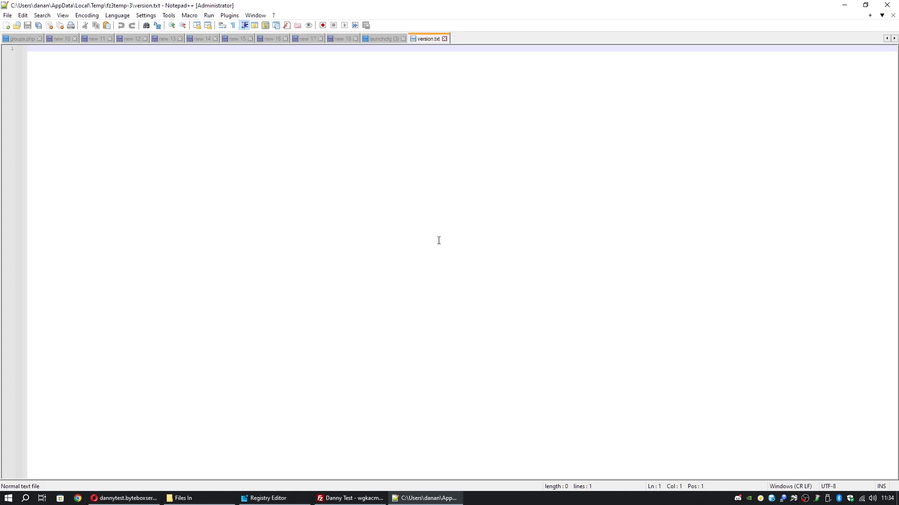
type("1")
key("ctrl+s")
left_click(844, 5)
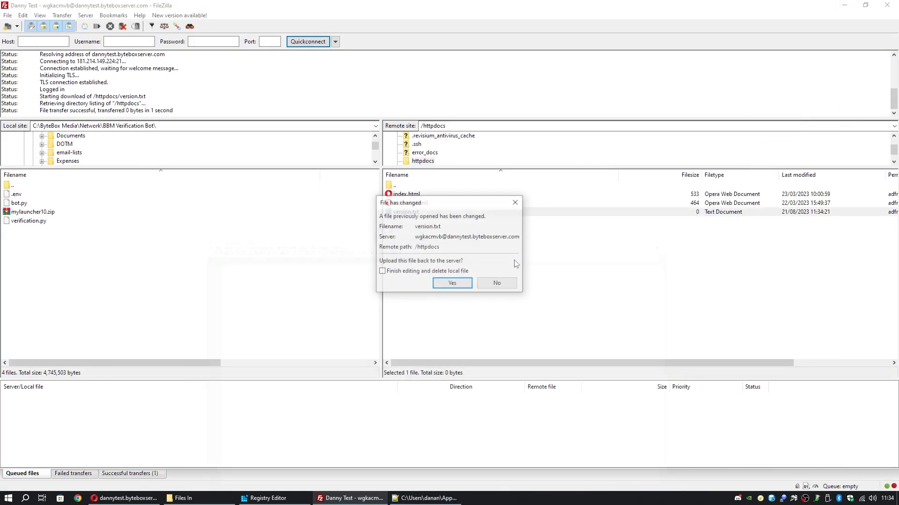
left_click(451, 283)
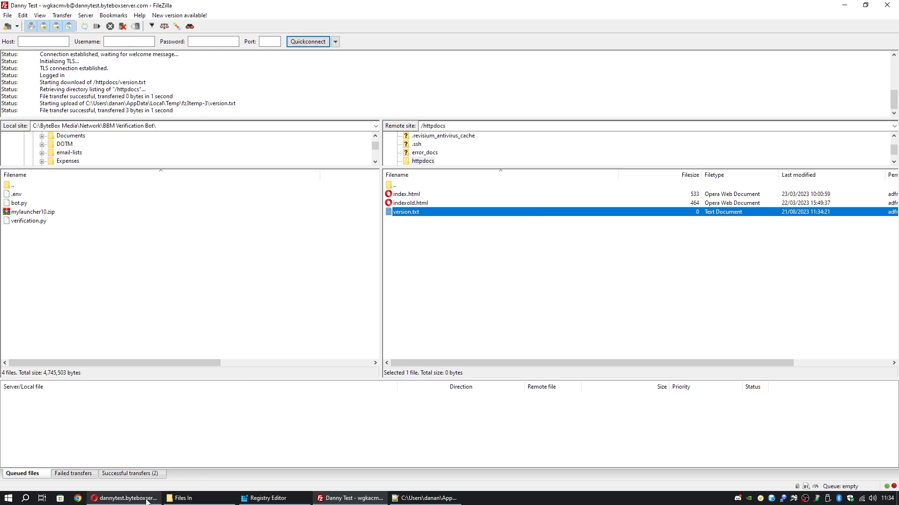
left_click(124, 498)
Copy the Remote File URL from Versioning Settings and load it in Opera
left_click(770, 500)
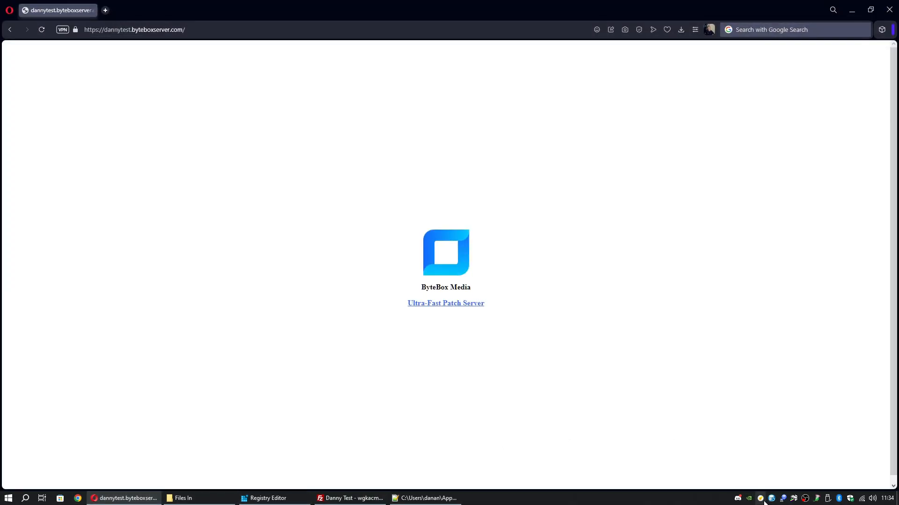
left_click(140, 17)
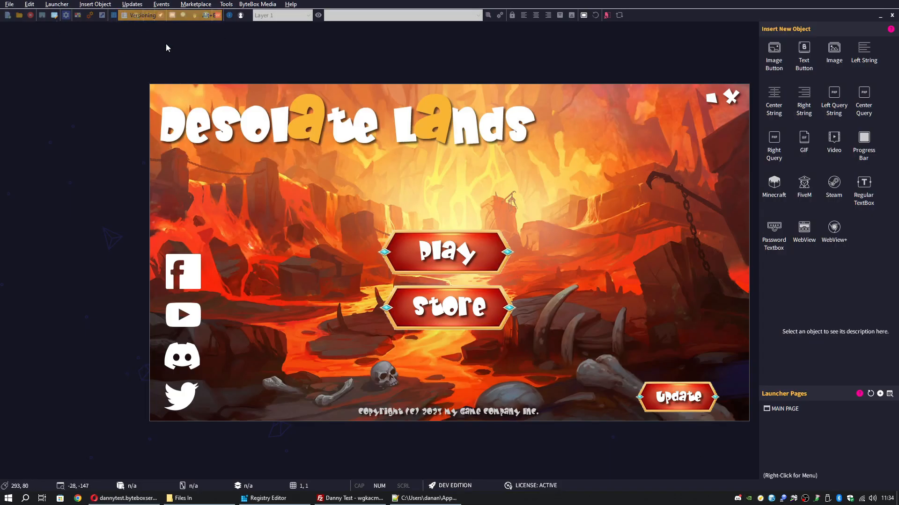
left_click(320, 160)
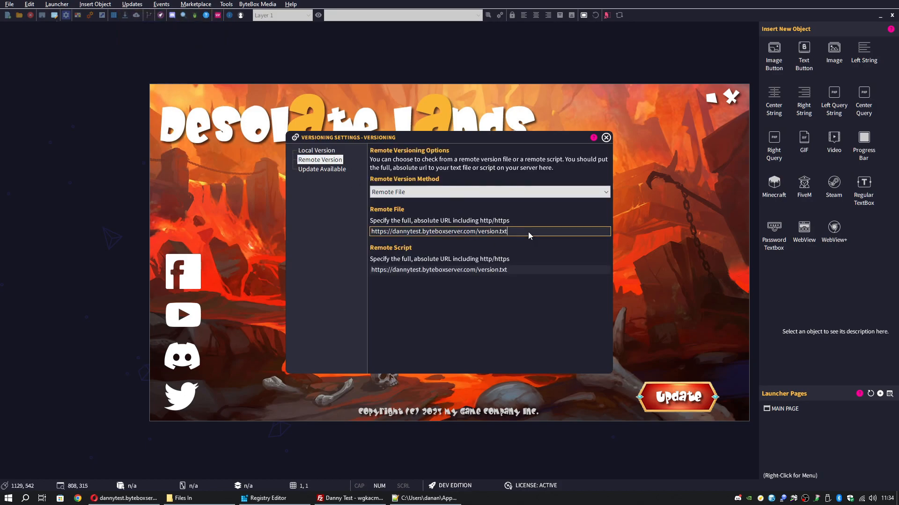
left_click_drag(528, 232, 366, 230)
right_click(388, 232)
left_click(402, 262)
left_click(124, 497)
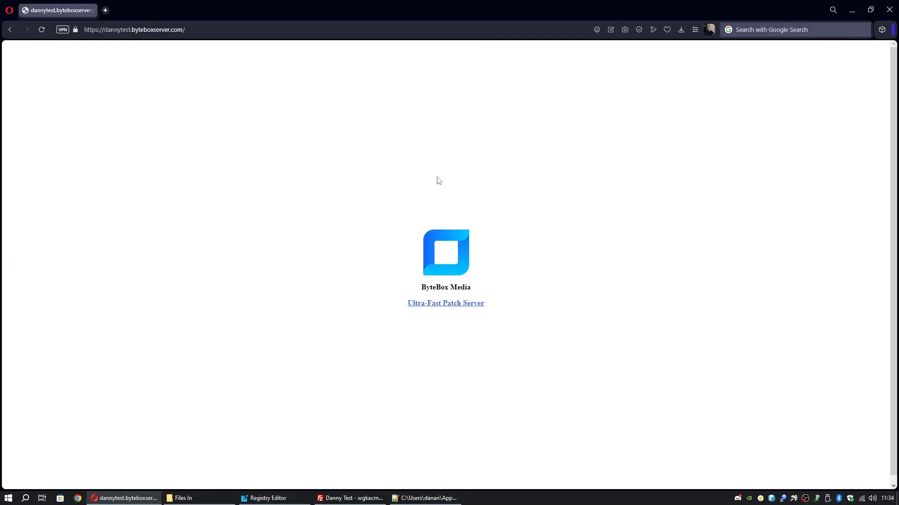
right_click(207, 33)
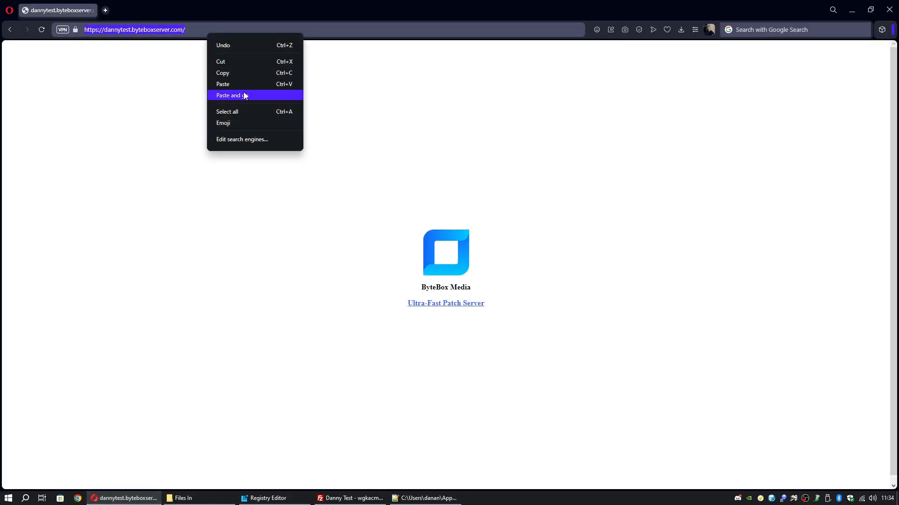
left_click(241, 95)
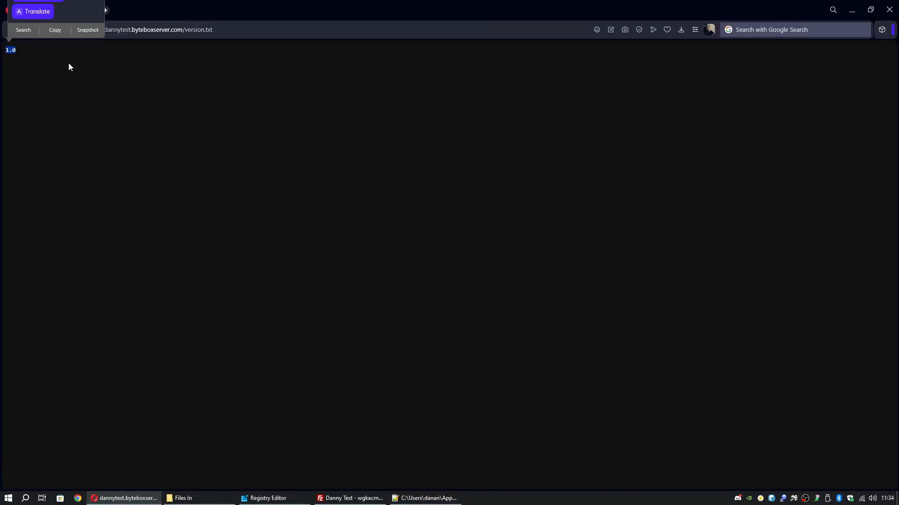
Confirm the page shows 1.0, return Opera to the server home page, minimise it, and close Versioning Settings
left_click(68, 63)
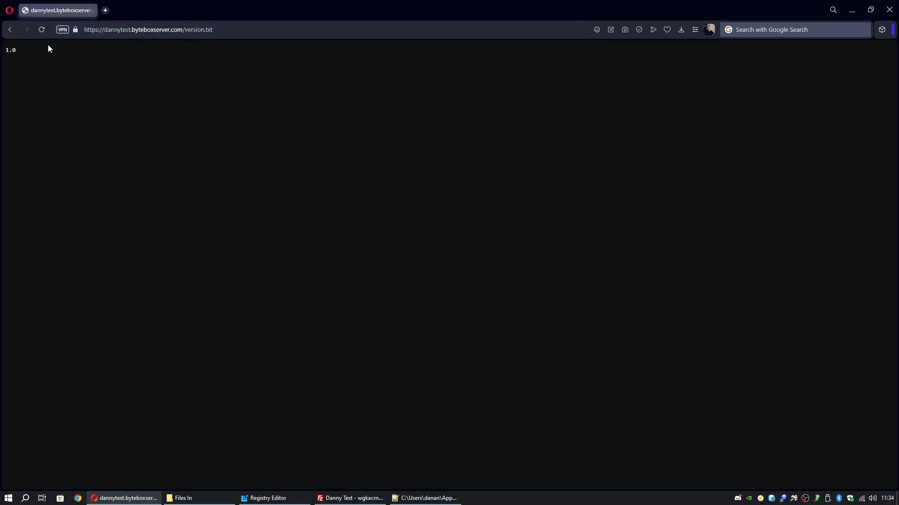
left_click(47, 63)
double_click(10, 50)
left_click(760, 498)
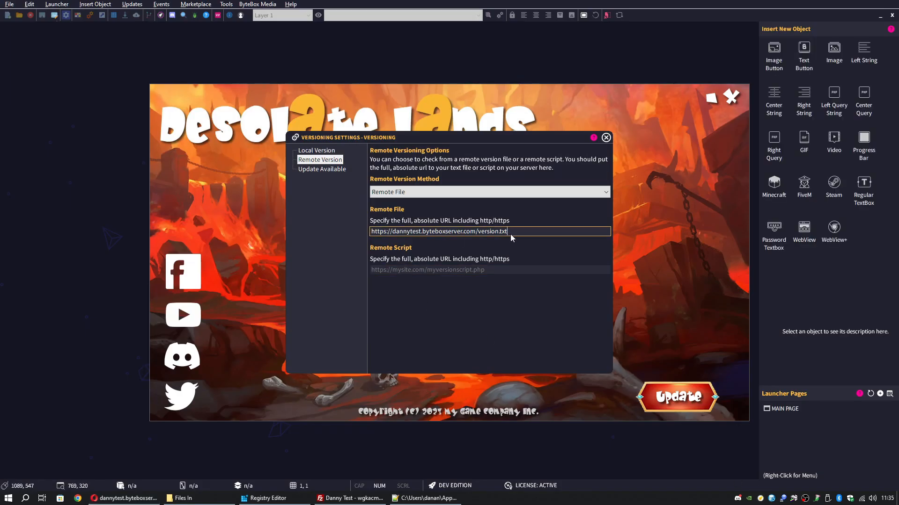
left_click_drag(372, 231, 524, 232)
left_click(524, 232)
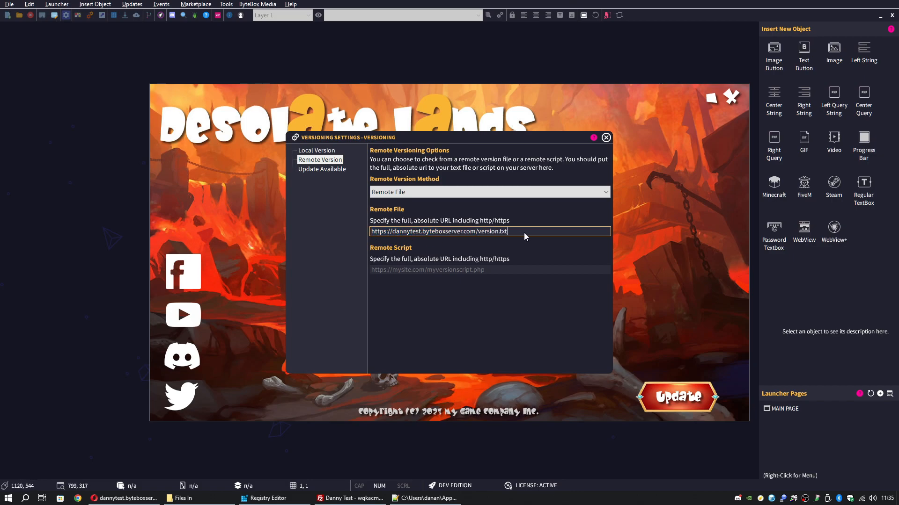
left_click(136, 502)
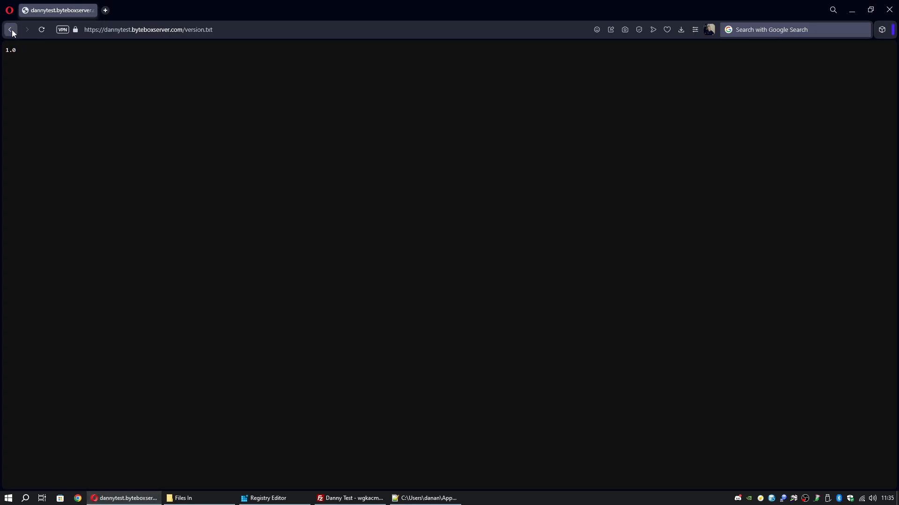
left_click_drag(22, 52, 7, 51)
left_click(20, 57)
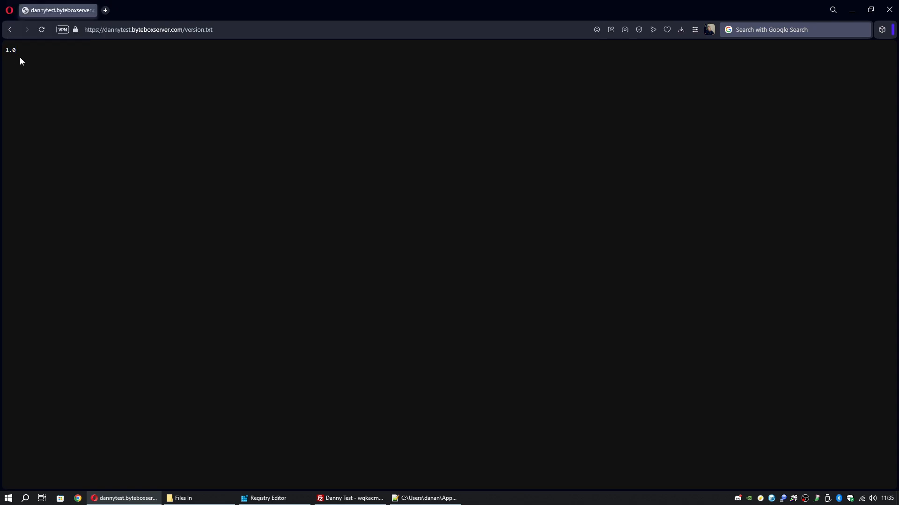
left_click(13, 30)
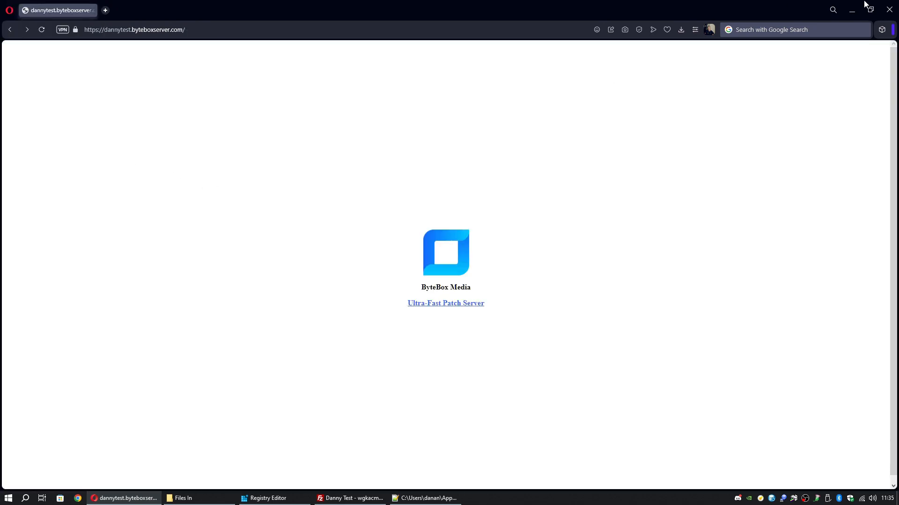
left_click(852, 10)
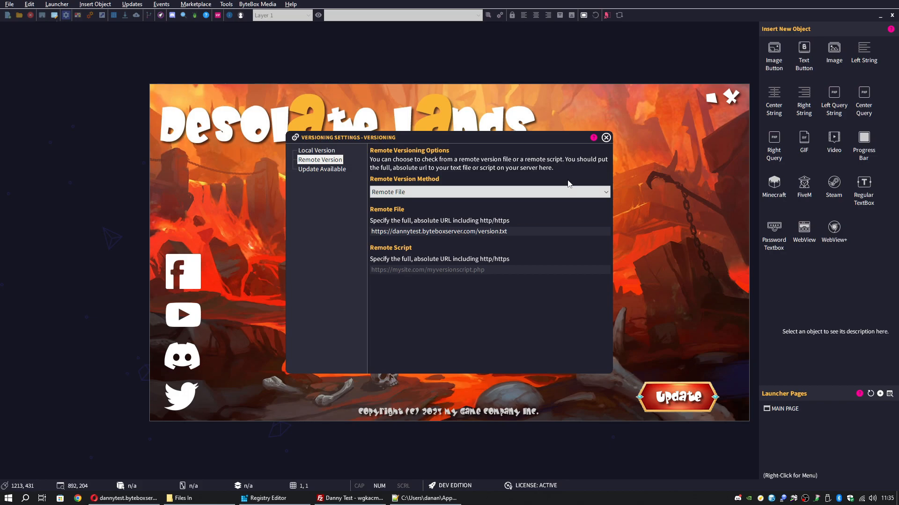
left_click(605, 138)
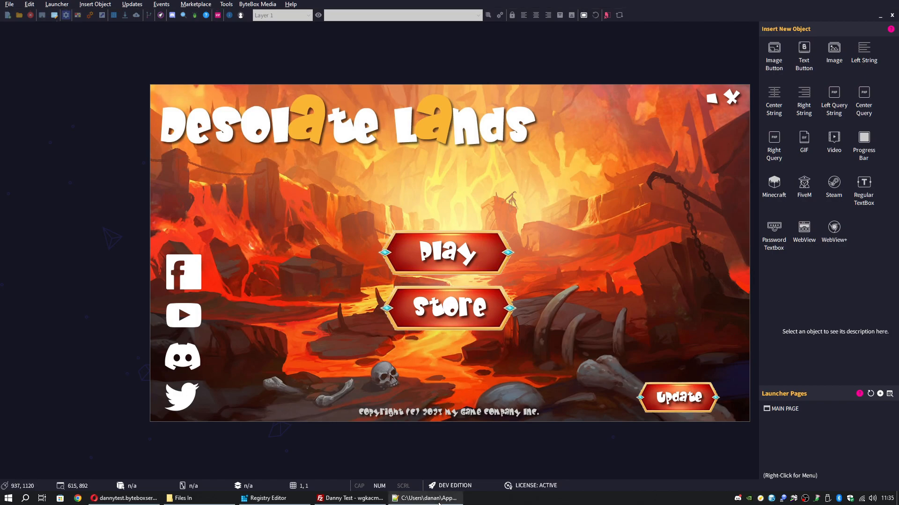
Open the local version.txt from Files In, clear its text, and close without saving
left_click(423, 498)
left_click(844, 4)
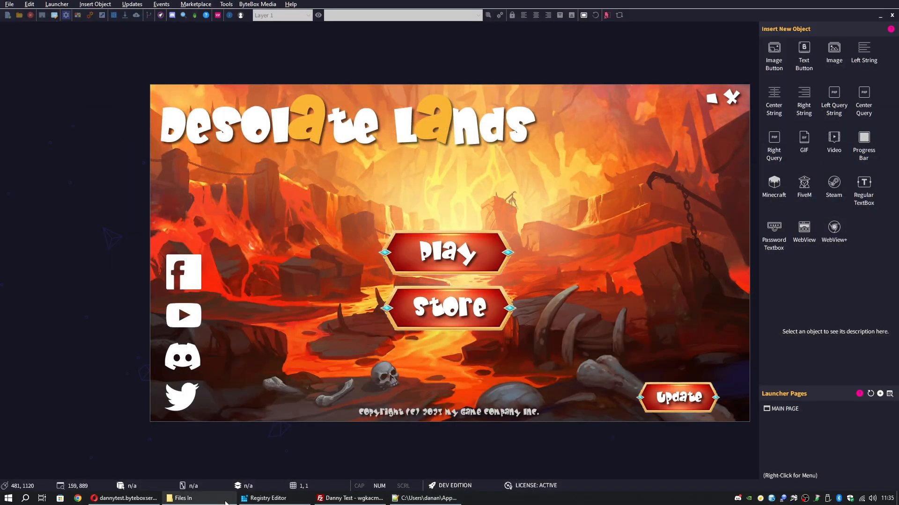
left_click(183, 498)
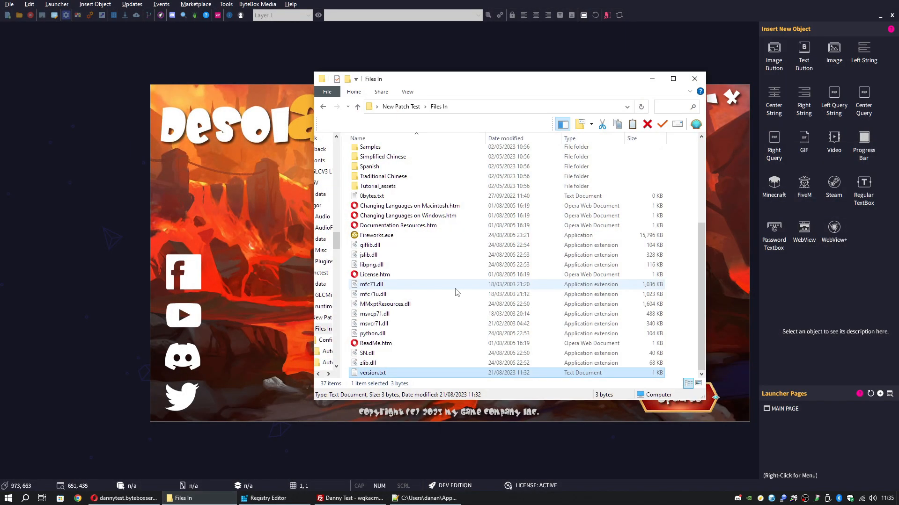
double_click(382, 373)
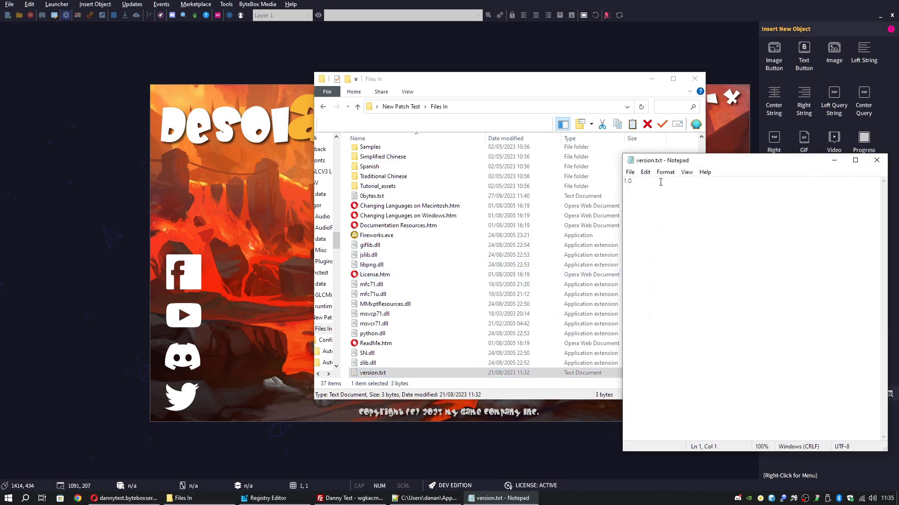
key("ctrl+a")
key("BackSpace")
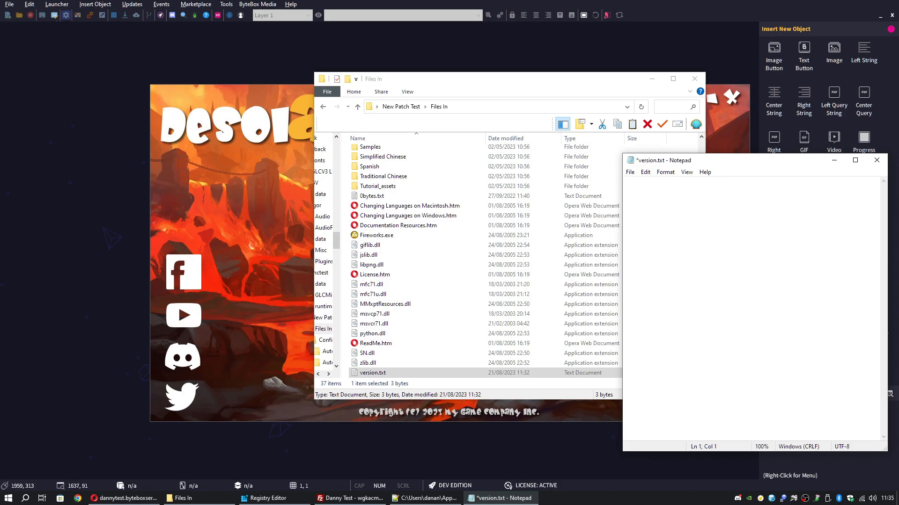
left_click(877, 160)
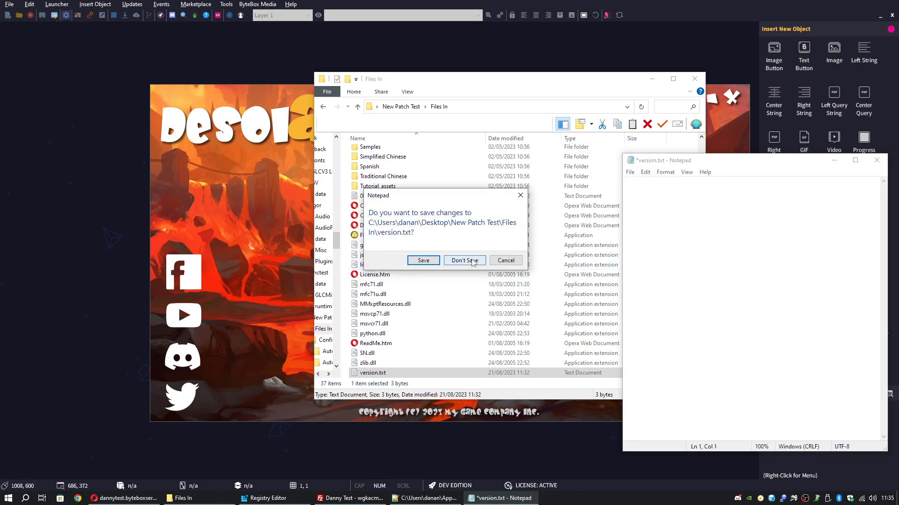
left_click(465, 261)
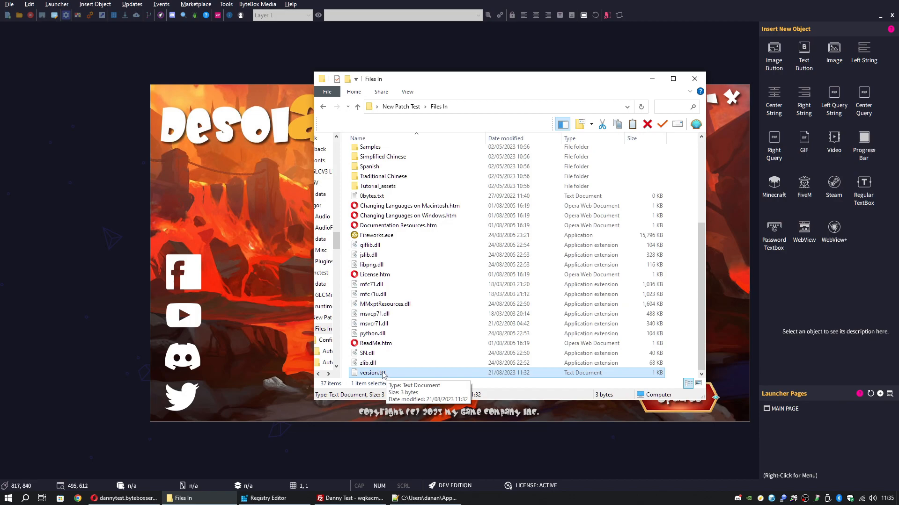
Reopen the local version.txt, change it to 0.1, and save it
double_click(373, 373)
type("0.1")
key("ctrl+s")
left_click(877, 160)
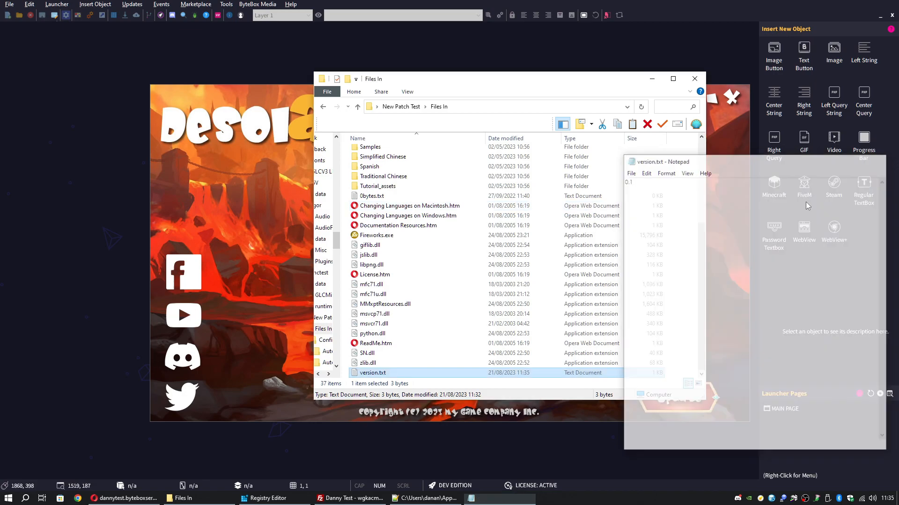
left_click_drag(487, 80, 449, 99)
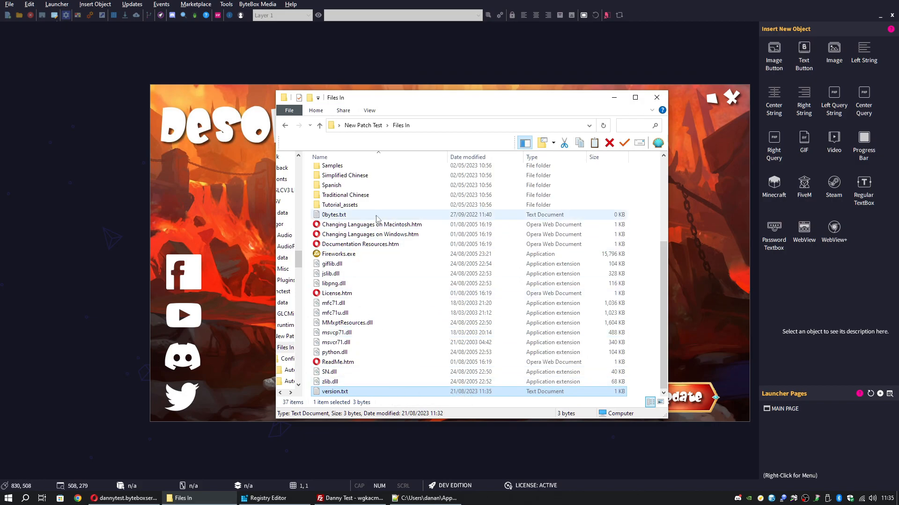
left_click(257, 206)
Enable Check at Start for the Local Version, then view the Remote Version and Update Available pages
left_click(95, 4)
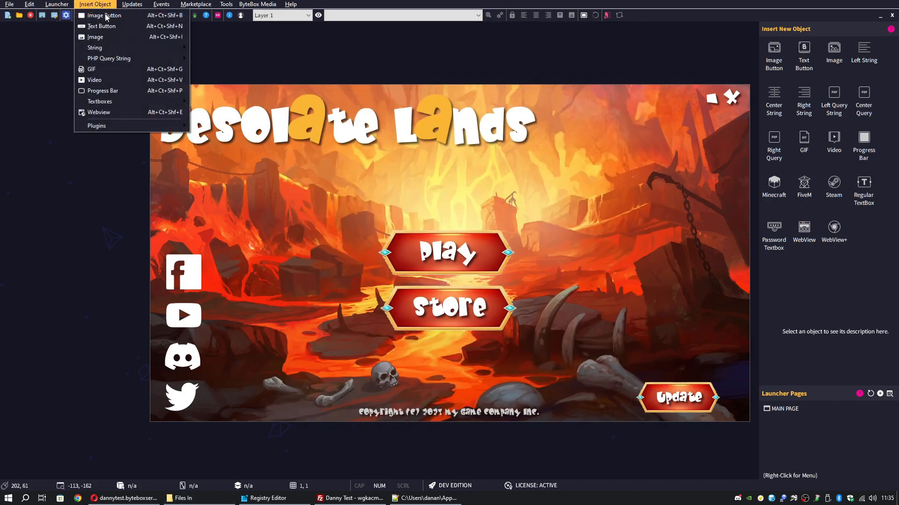
left_click(141, 14)
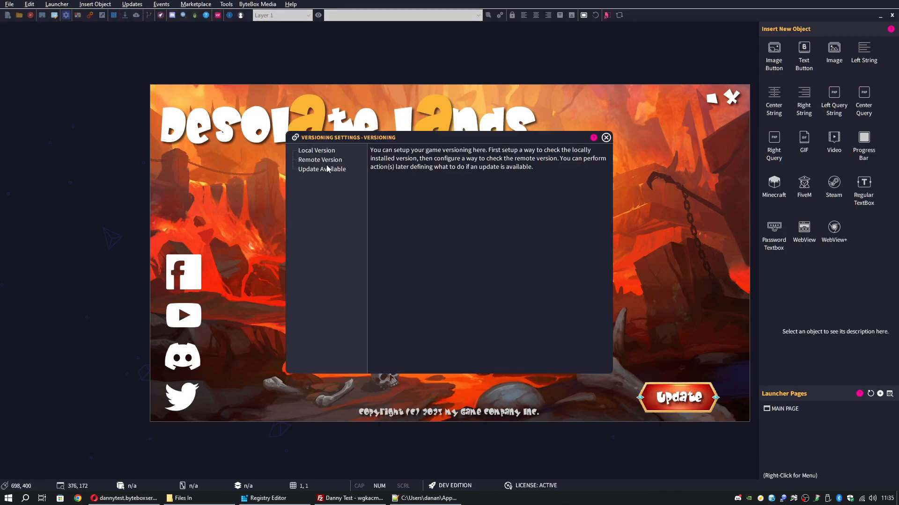
left_click(316, 150)
left_click(378, 163)
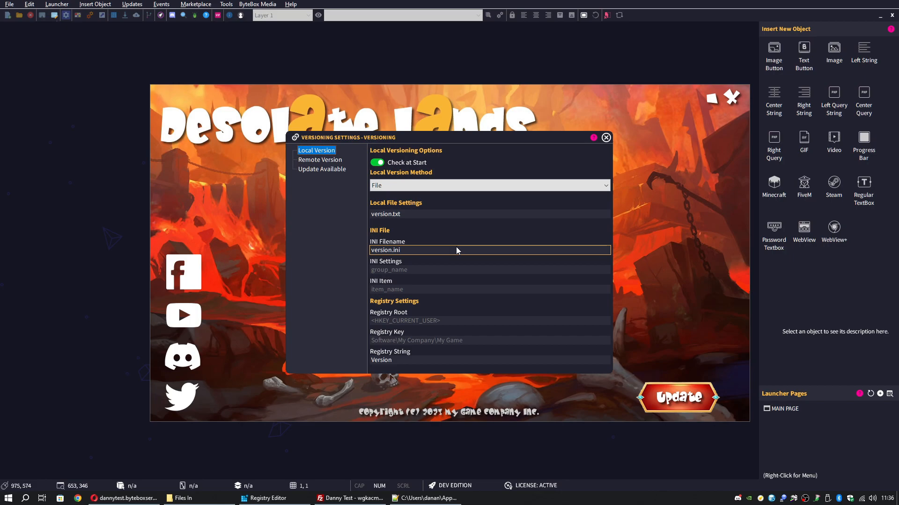
left_click(322, 160)
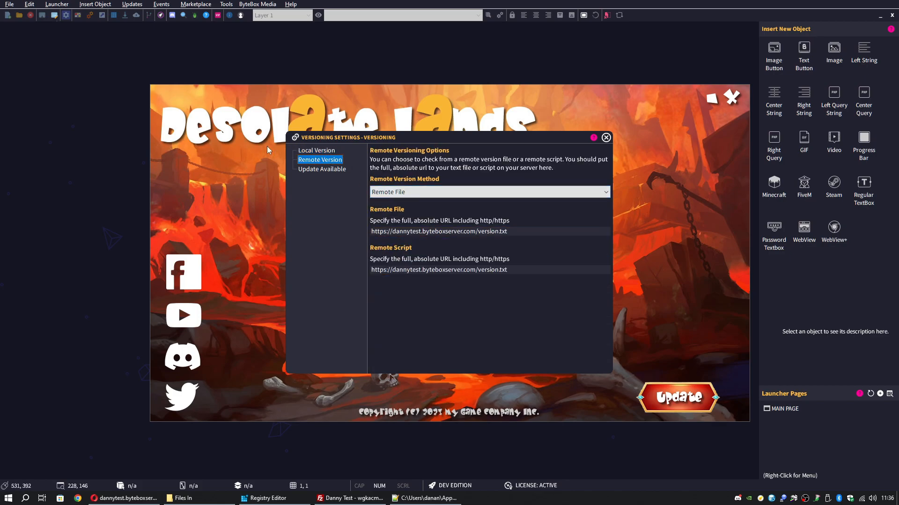
left_click(327, 169)
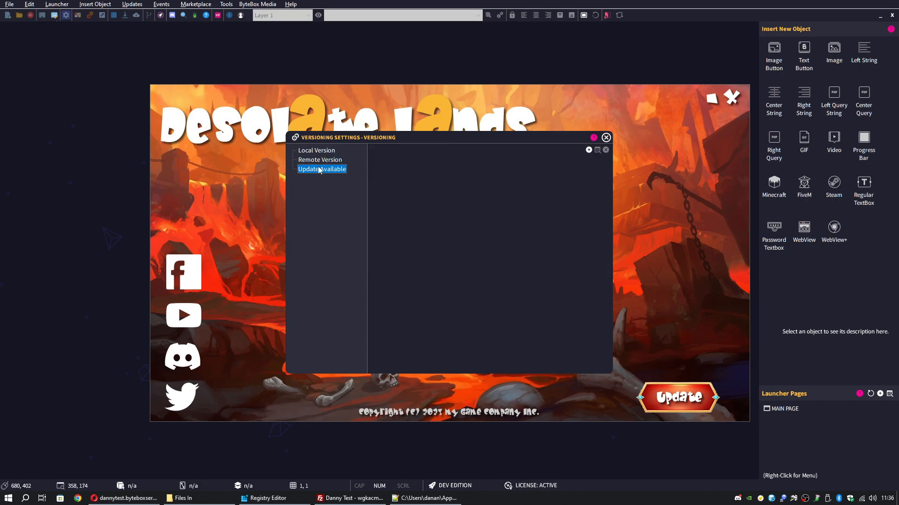
Add a Patch System action to the Update Available event
left_click(588, 150)
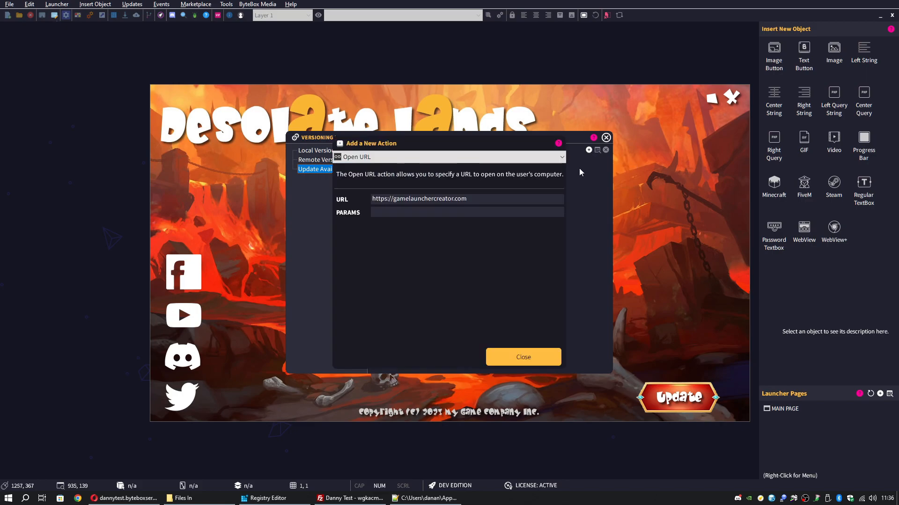
left_click(417, 156)
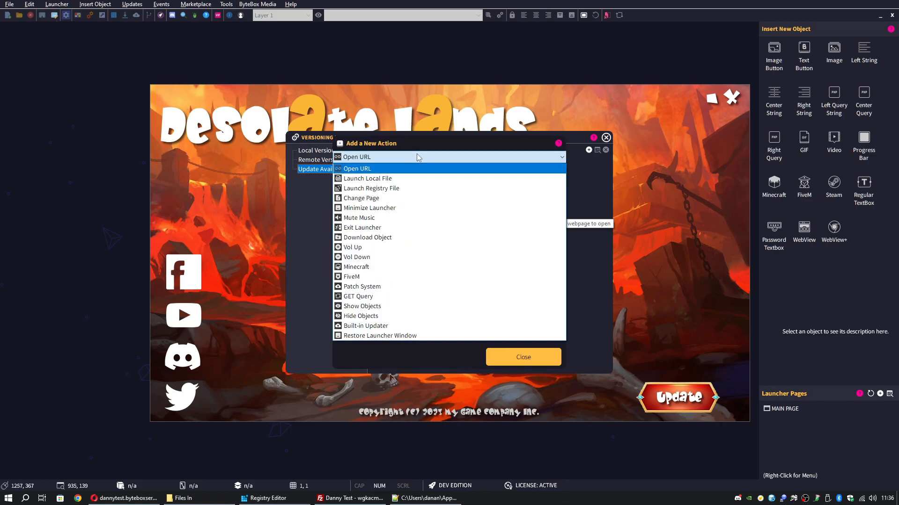
left_click(401, 287)
left_click(414, 199)
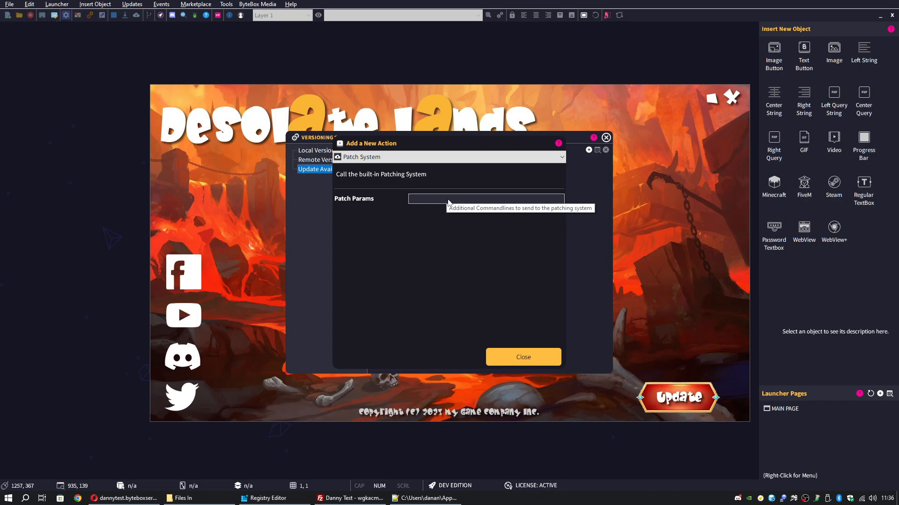
left_click(513, 357)
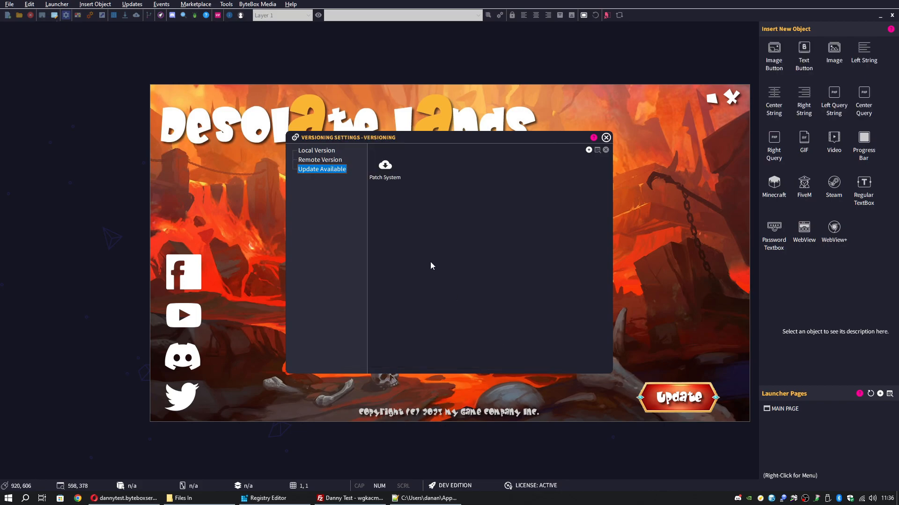
left_click(390, 179)
Add an Exit Launcher action, then delete it, leaving only Patch System
left_click(589, 151)
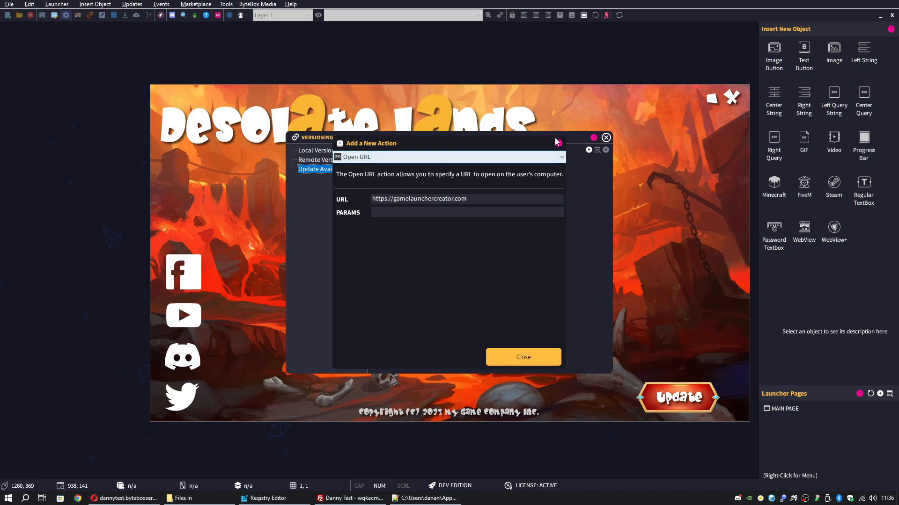
left_click(458, 161)
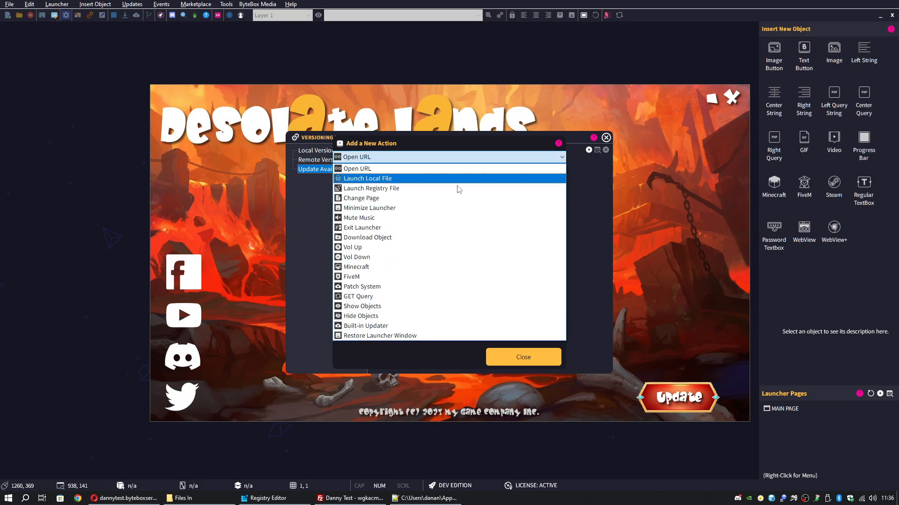
left_click(434, 227)
left_click(523, 359)
left_click(430, 174)
left_click(388, 172)
left_click(419, 172)
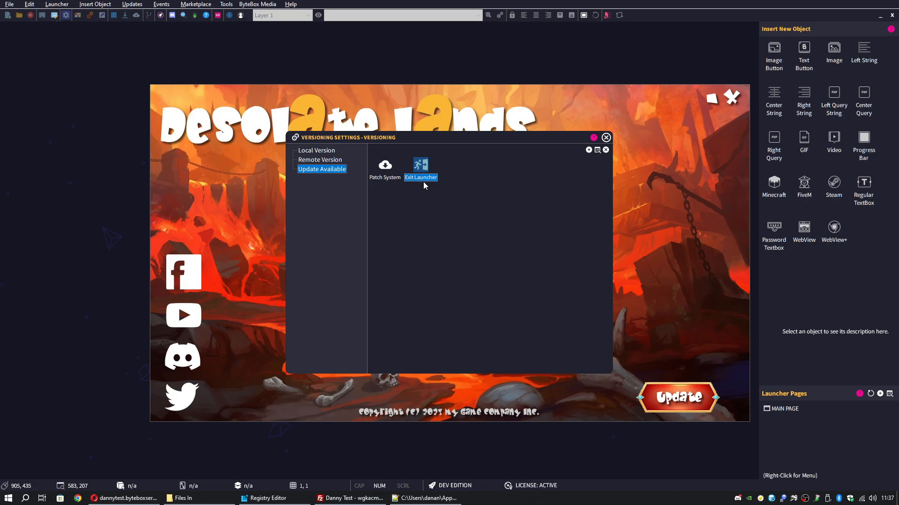
left_click(605, 150)
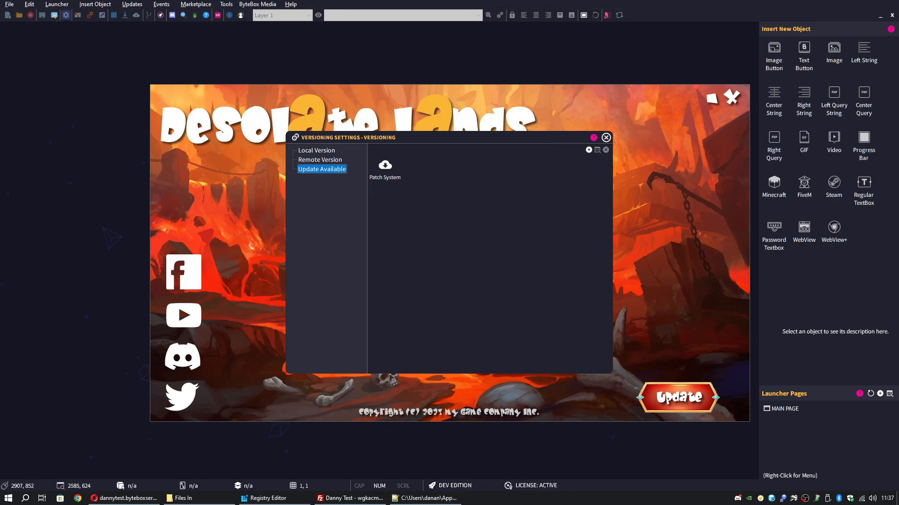
Reopen Versioning Settings to review the local version.txt, the remote version URL and the Update Available actions
left_click(606, 137)
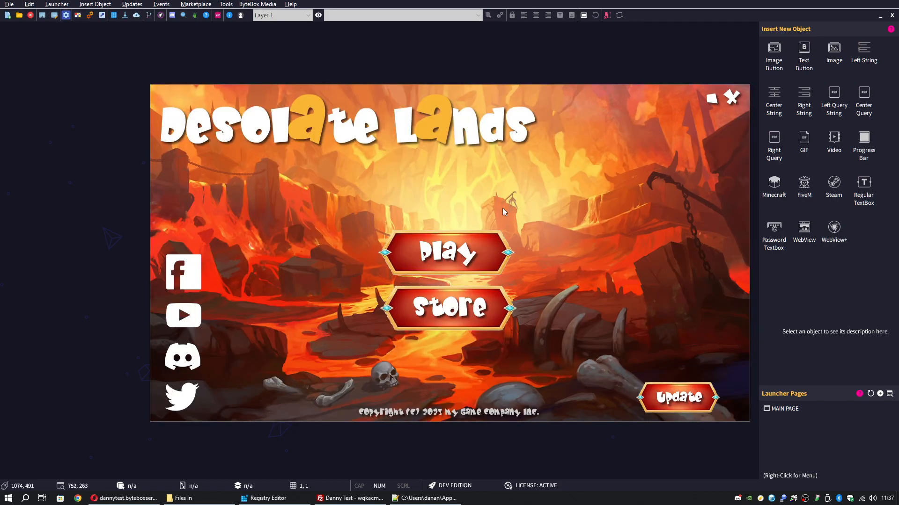
left_click(97, 5)
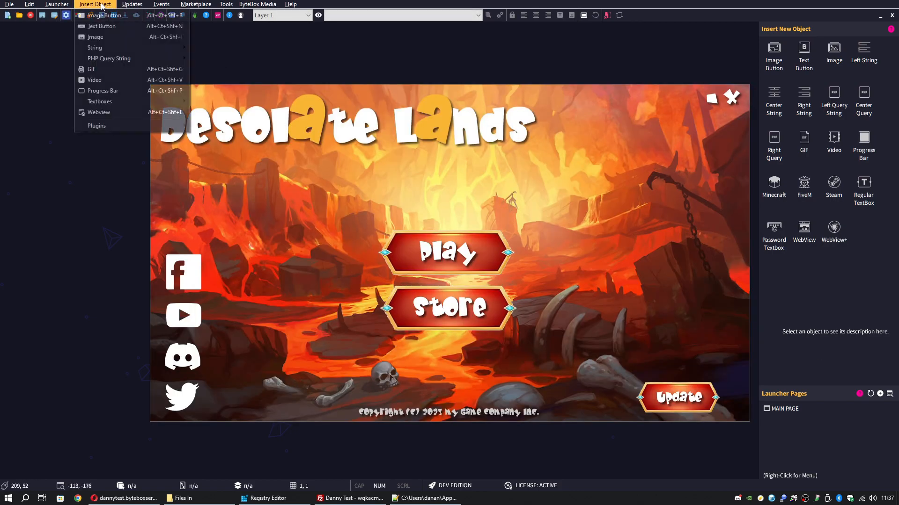
left_click(140, 14)
left_click(314, 151)
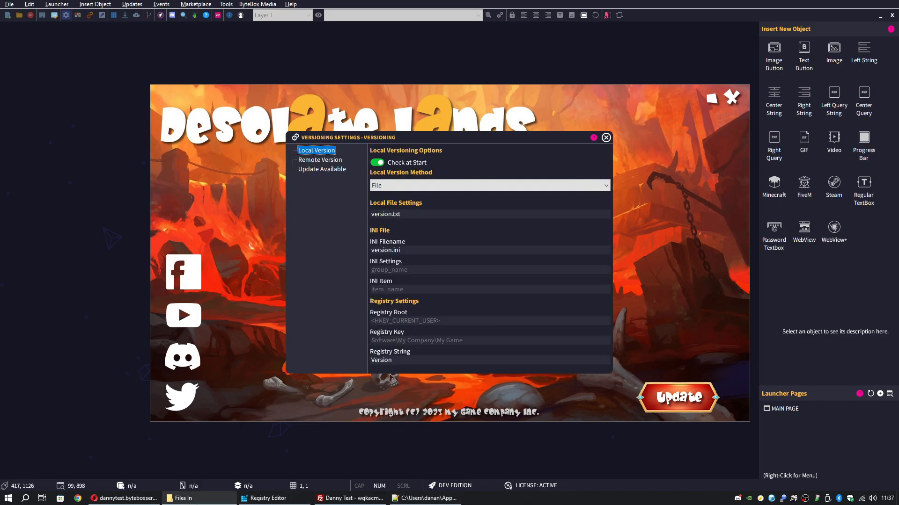
left_click(183, 498)
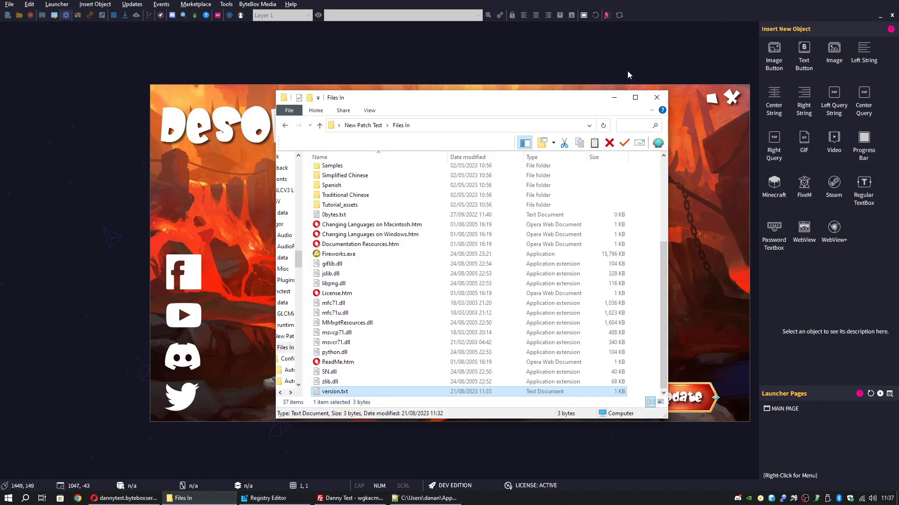
left_click(613, 98)
left_click(329, 160)
left_click(520, 231)
key("ctrl+a")
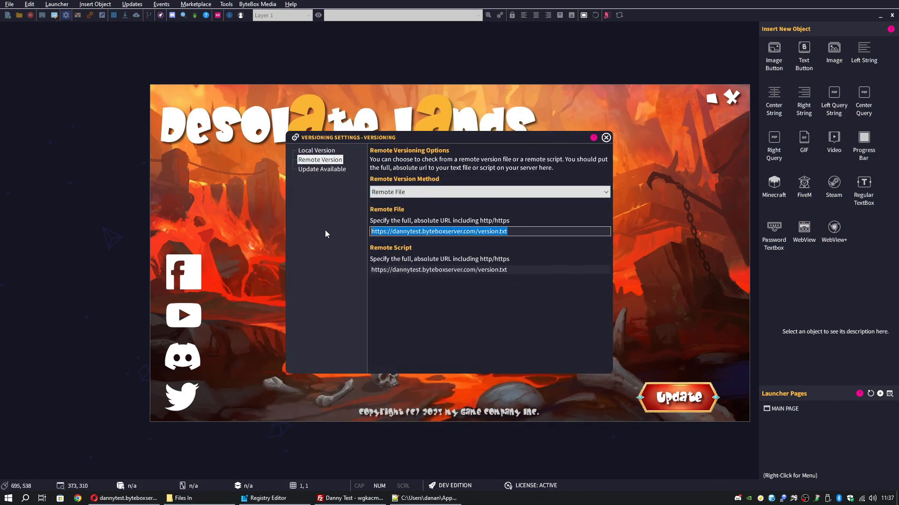
left_click(523, 232)
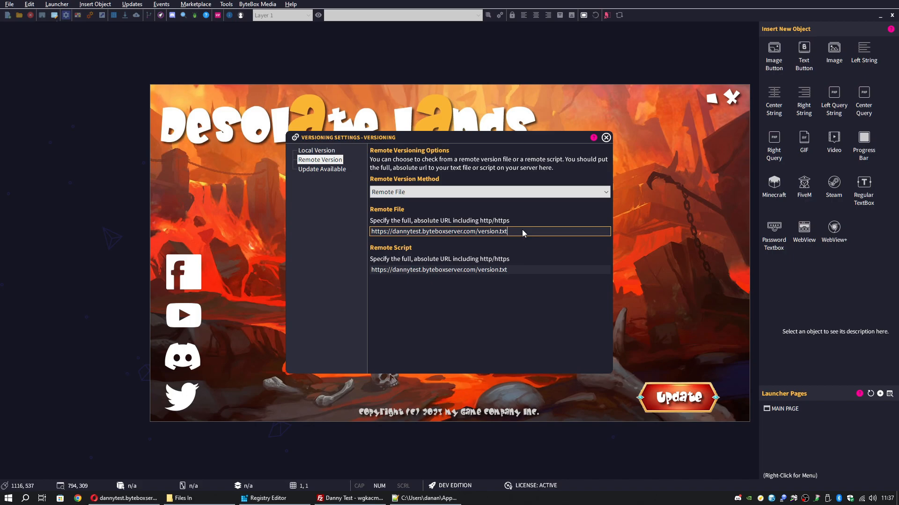
left_click(321, 169)
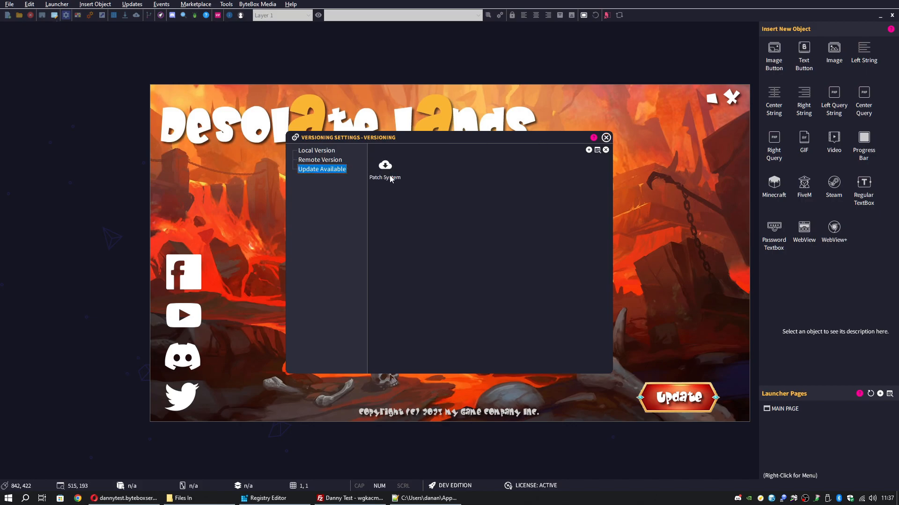
Add a trial Open URL action, delete it so only Patch System remains, and close the settings
left_click(511, 195)
left_click(393, 173)
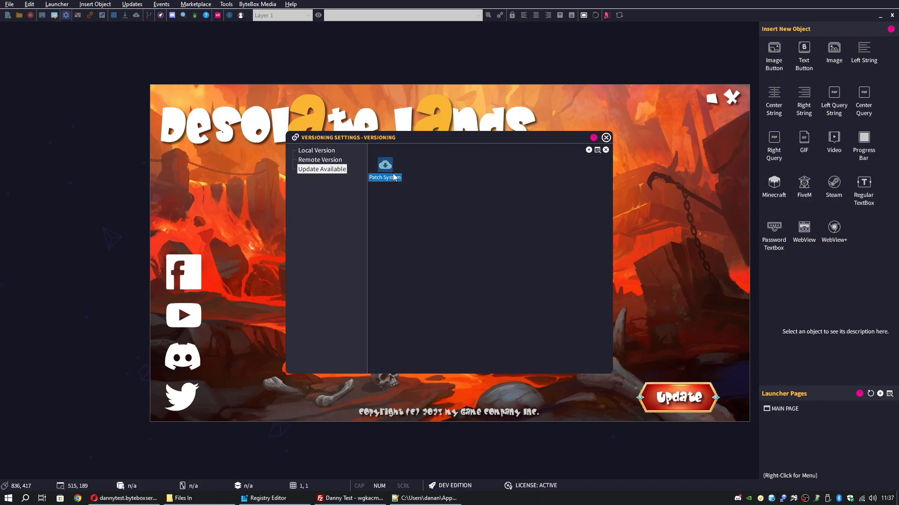
left_click(587, 149)
left_click(414, 157)
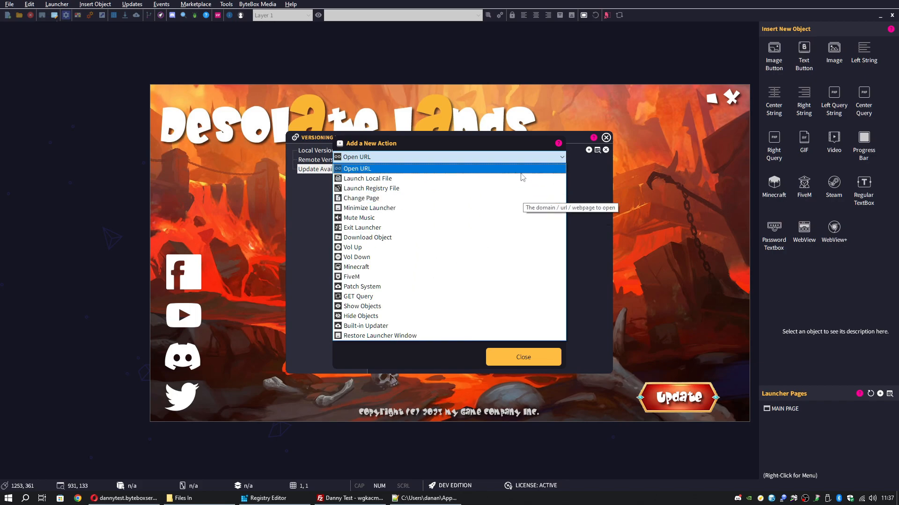
left_click(521, 169)
left_click(533, 353)
left_click(420, 167)
left_click(605, 150)
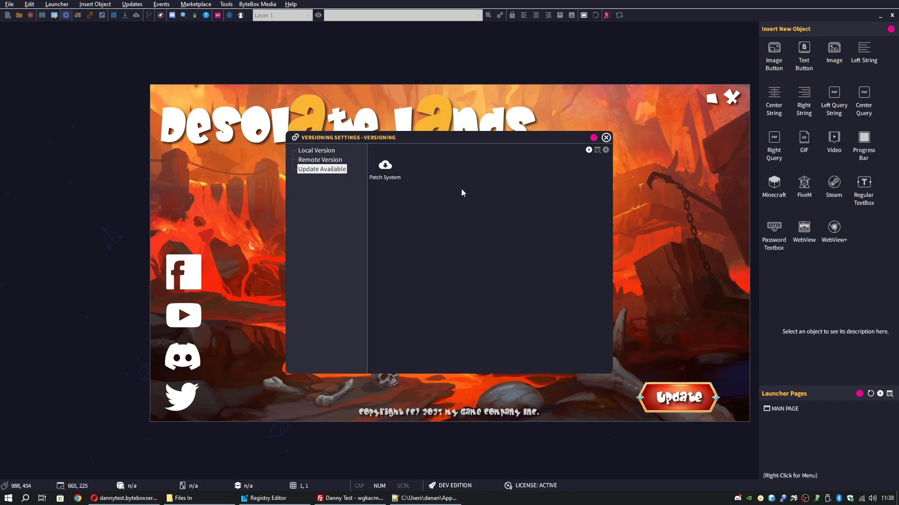
left_click(606, 137)
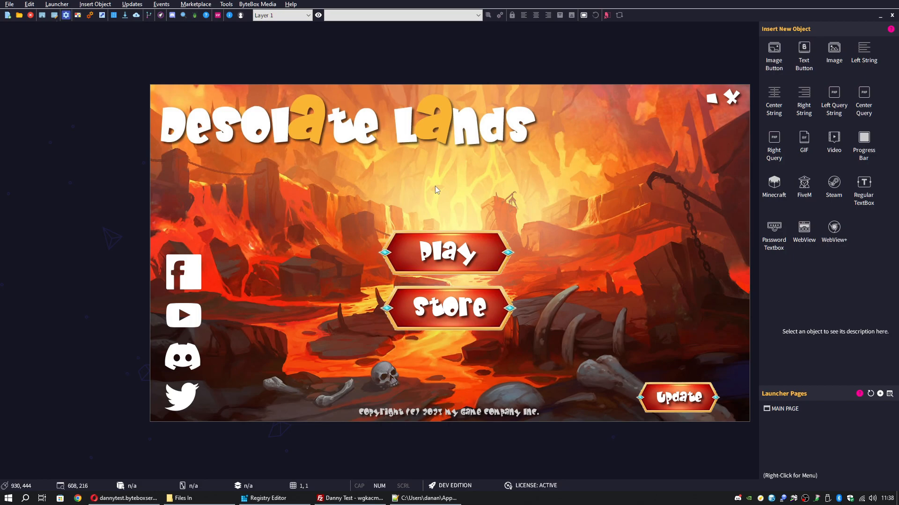
Refresh FileZilla's server listing to confirm version.txt is uploaded, then close FileZilla
left_click(364, 498)
right_click(482, 253)
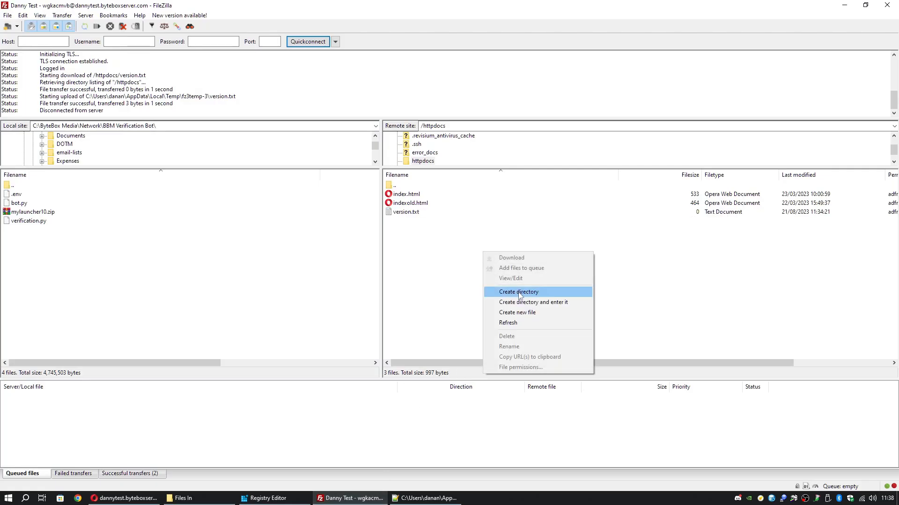
left_click(523, 323)
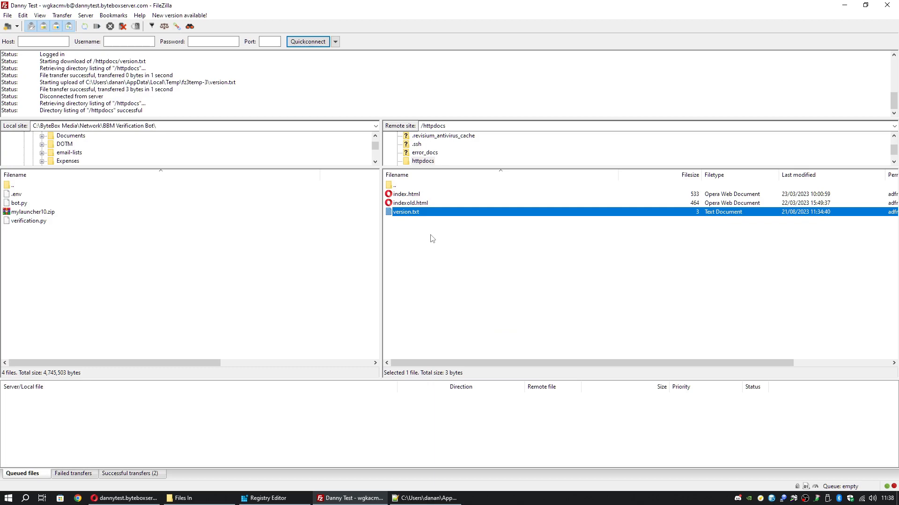
left_click(886, 4)
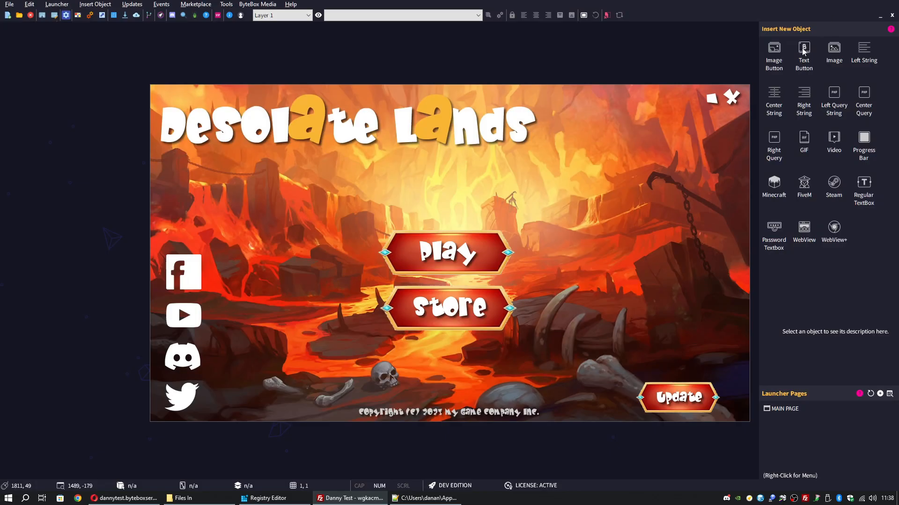
Check the server's version.txt reads 1.0 in Opera, view the local version.txt, then minimise both windows
left_click(143, 499)
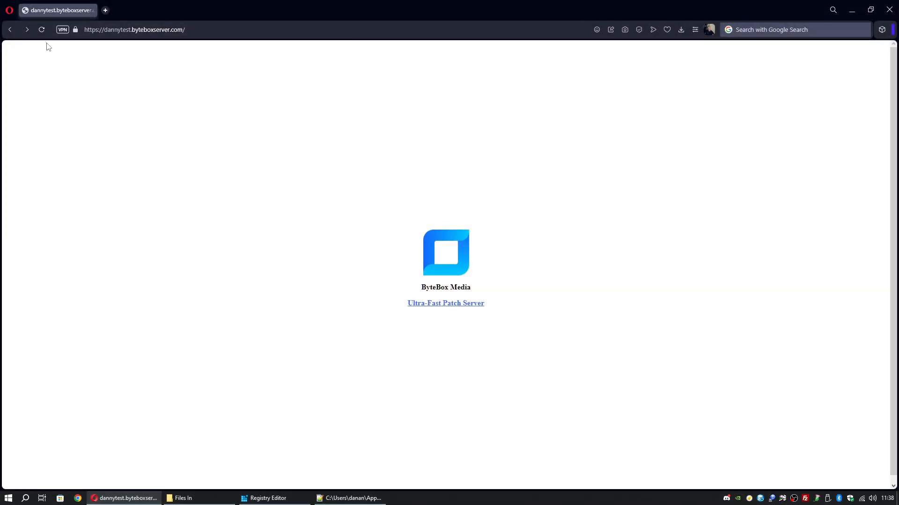
left_click(27, 29)
double_click(16, 50)
left_click(16, 50)
left_click(10, 30)
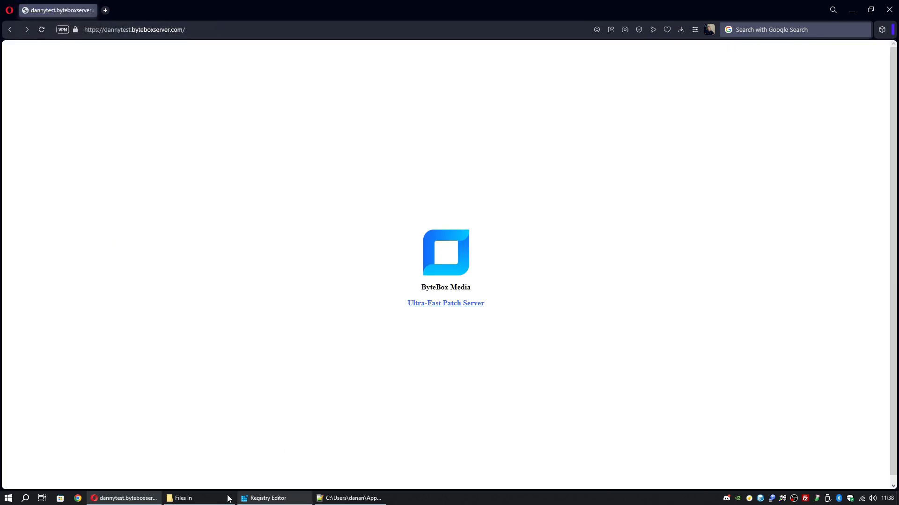
left_click(184, 498)
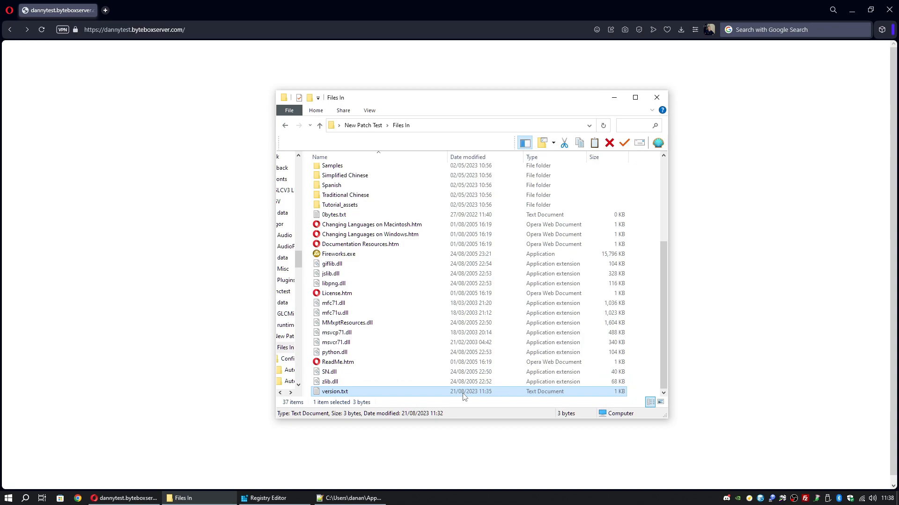
double_click(463, 394)
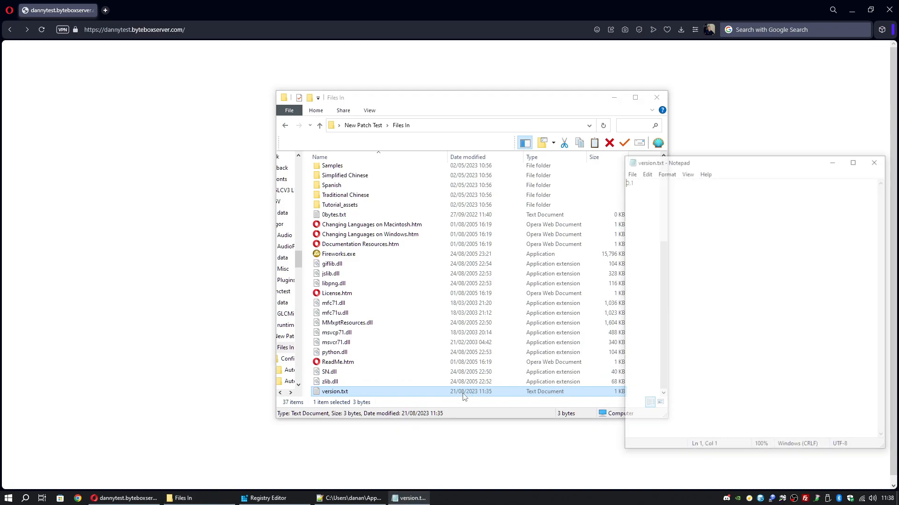
left_click(876, 160)
left_click(617, 98)
left_click(851, 10)
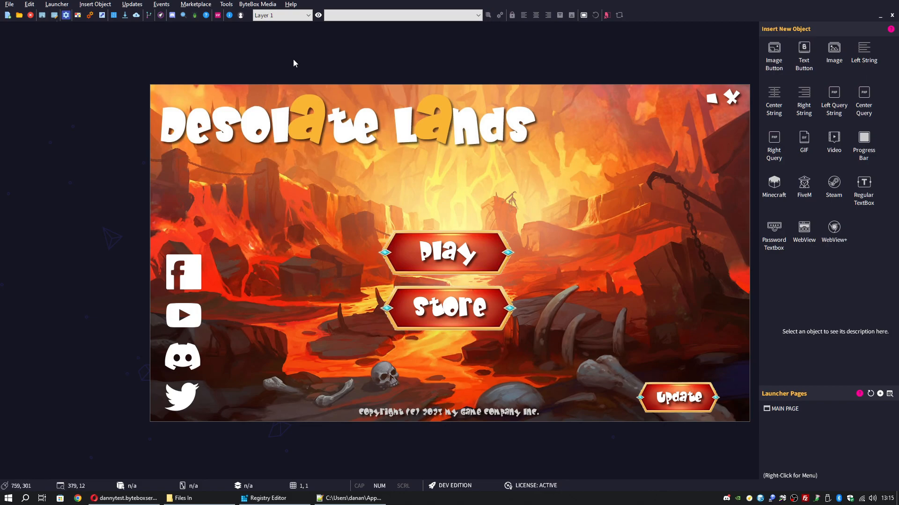
Launch Patch Builder from Game Launcher Creator's Updates menu
left_click(132, 4)
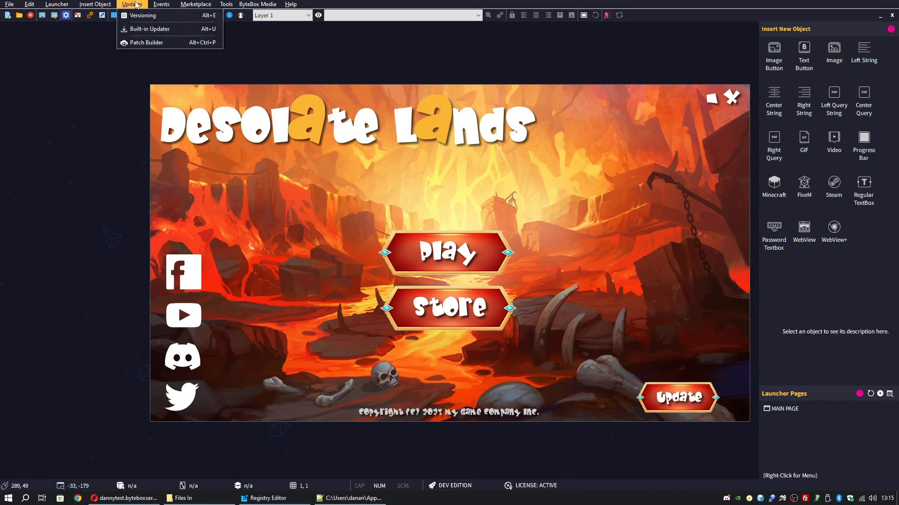
left_click(165, 44)
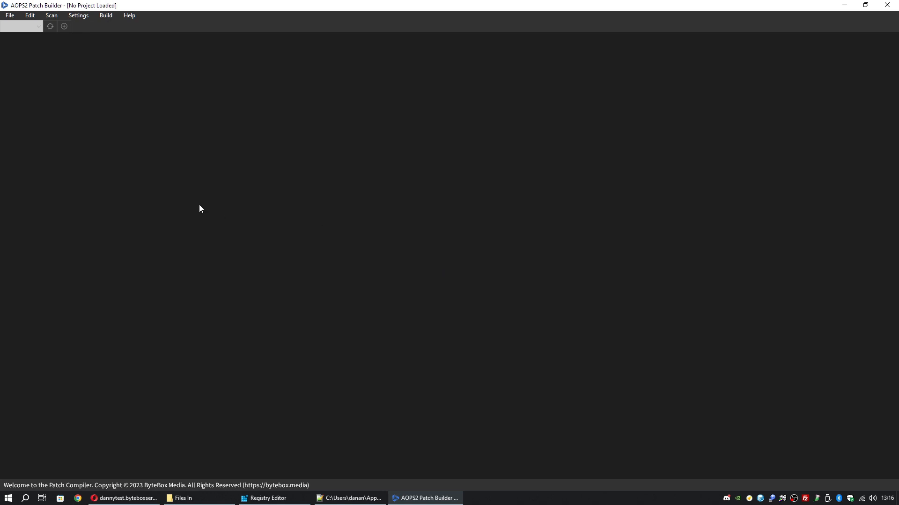
Start a new project named 'Test AOPS Patcher' with starting version 0.1.0
left_click(8, 16)
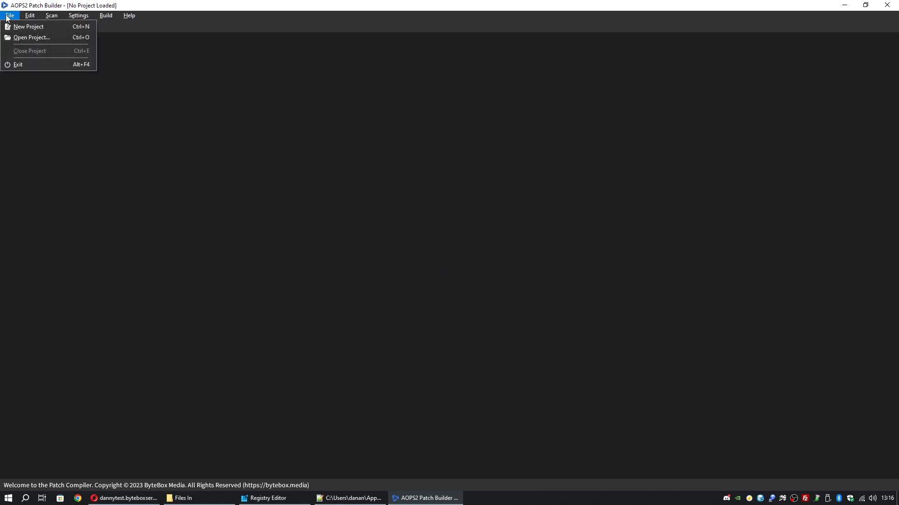
left_click(53, 26)
left_click(409, 239)
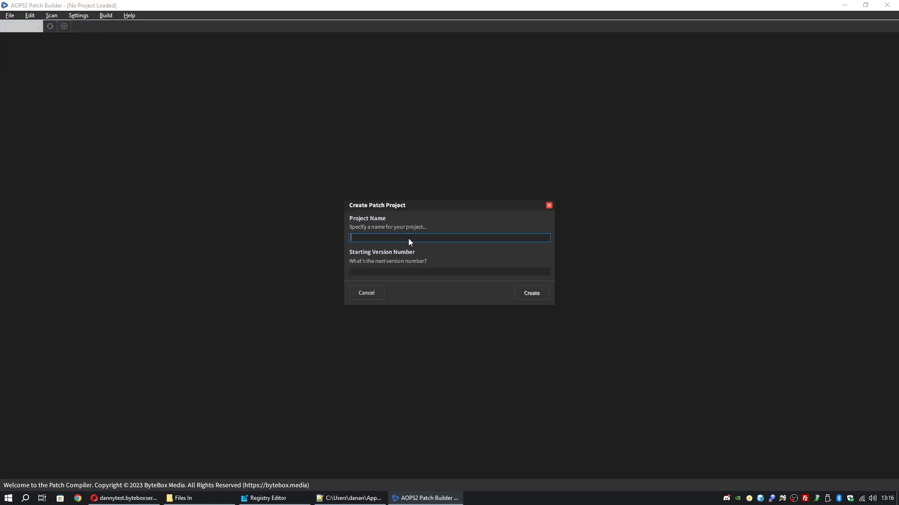
type("Test AOPS Patcher")
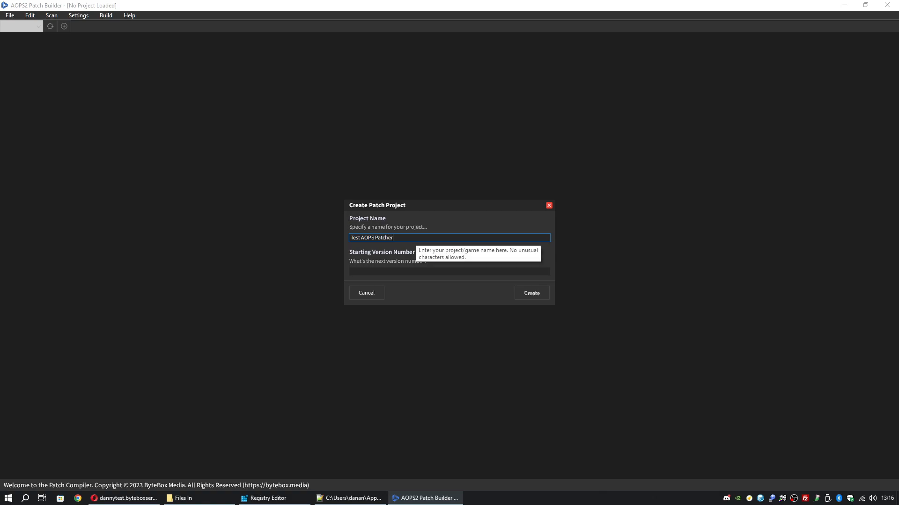
left_click(414, 271)
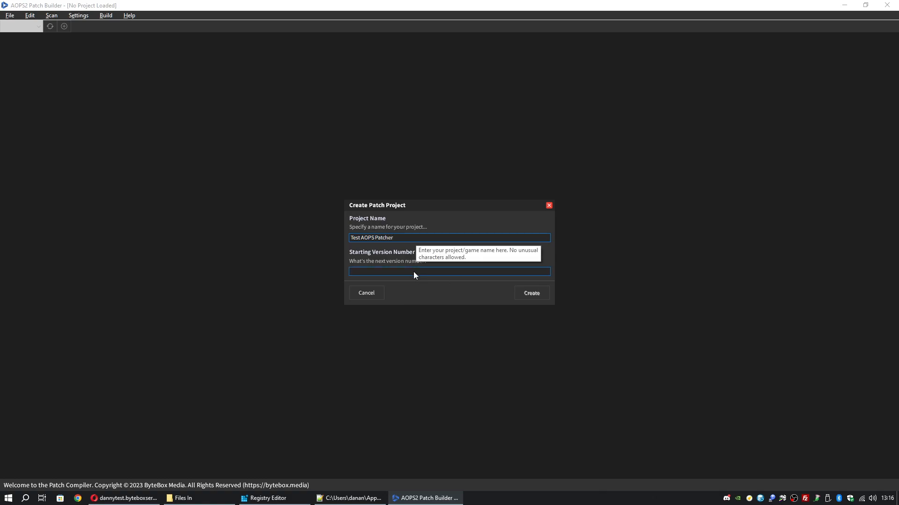
type("0.")
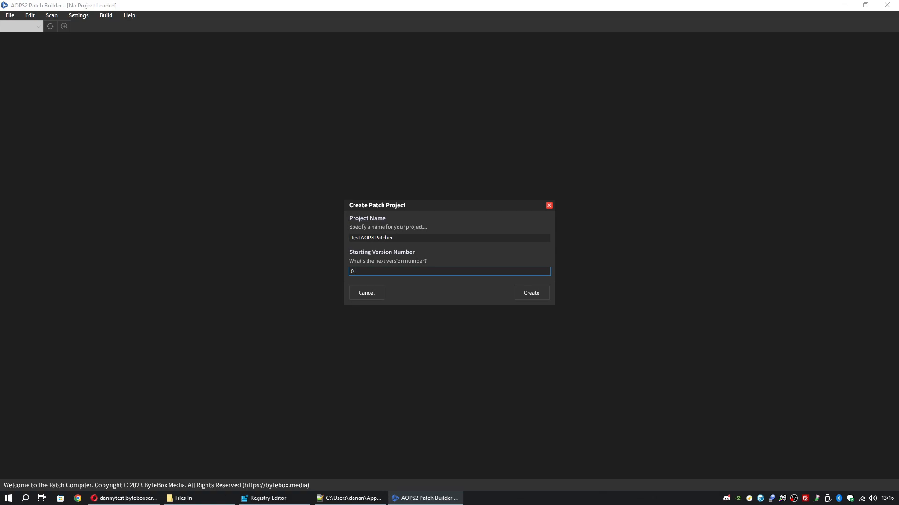
type("1.0")
Check the version in the local version.txt, then create the project with version 0.1.0 selected
left_click(187, 498)
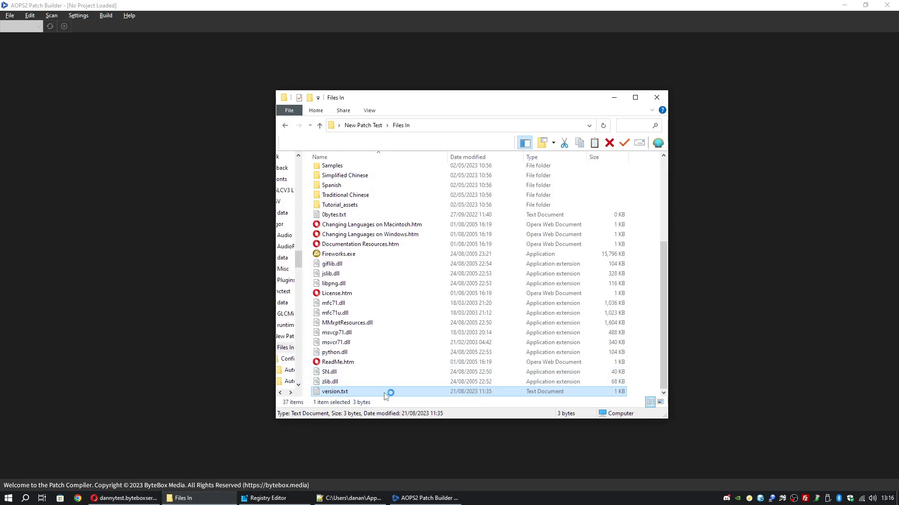
double_click(335, 391)
left_click_drag(694, 209, 611, 185)
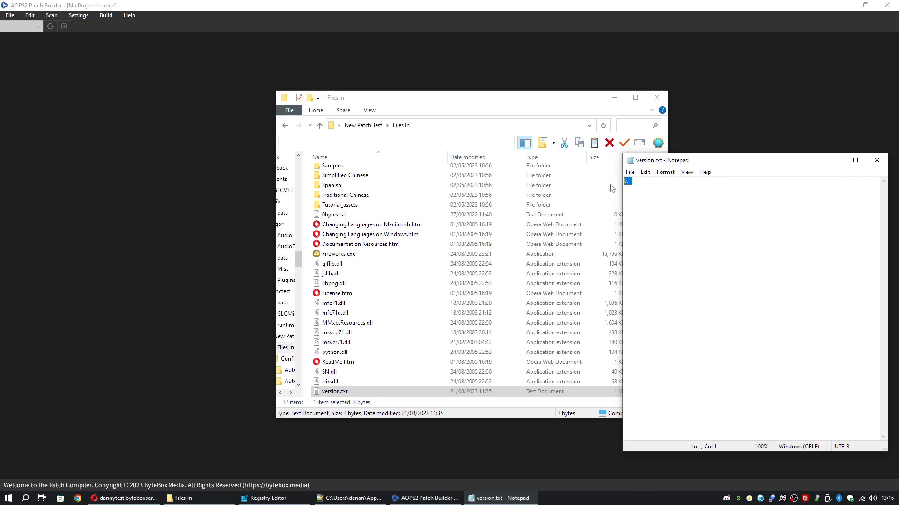
left_click(719, 192)
left_click(876, 160)
left_click(456, 323)
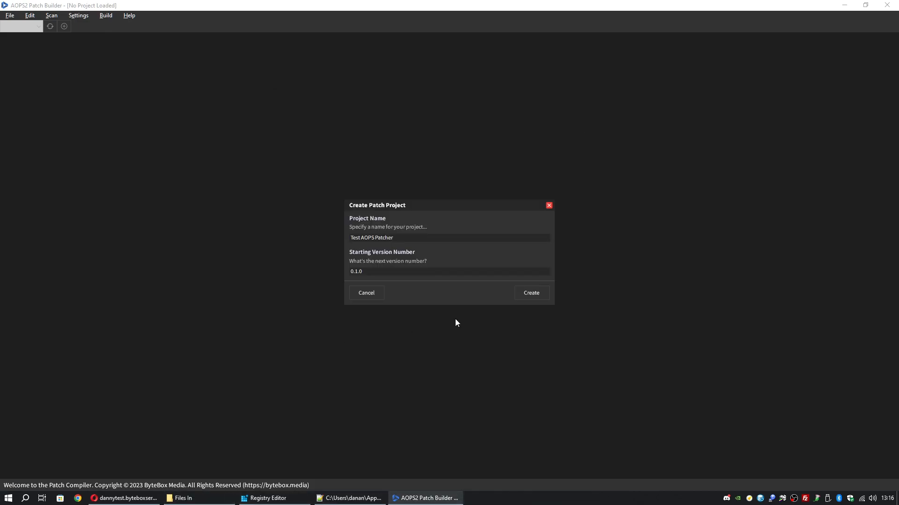
left_click(525, 293)
left_click(39, 27)
left_click(39, 27)
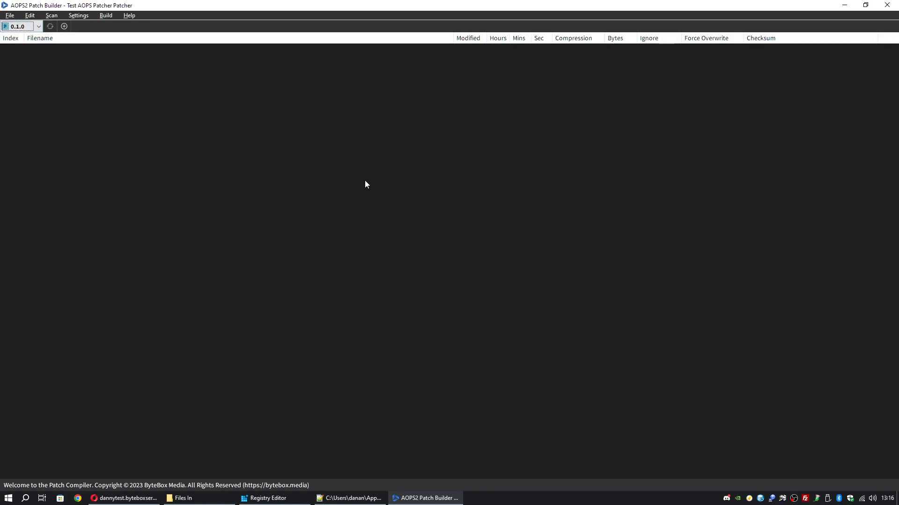
Open the Patch System Settings dialog via Settings > Main Settings
left_click(314, 156)
left_click(83, 19)
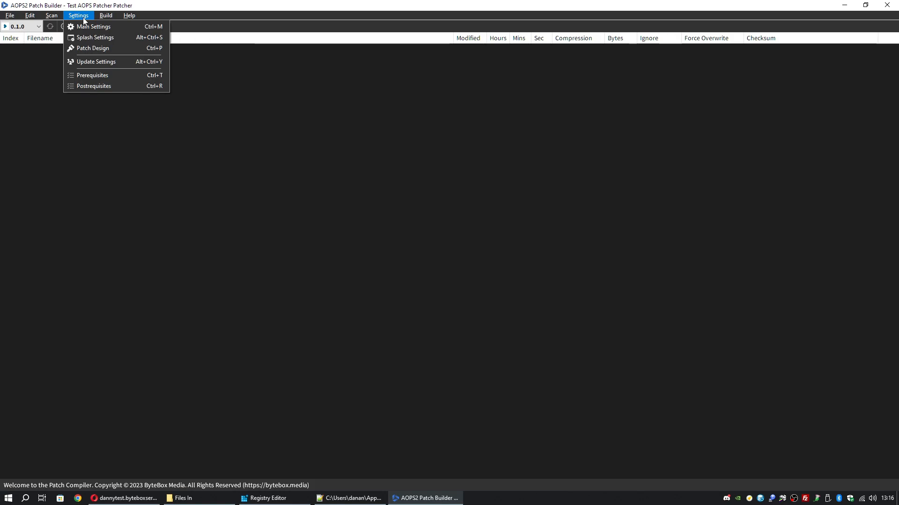
mouse_move(105, 17)
left_click(121, 27)
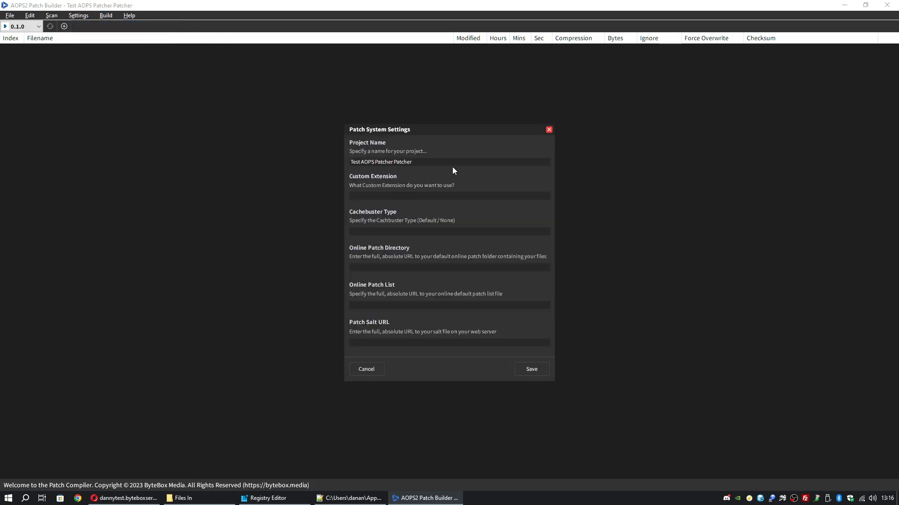
Correct the project name to 'Test AOPS Patcher' and set Custom Extension to aops
left_click_drag(444, 132, 442, 135)
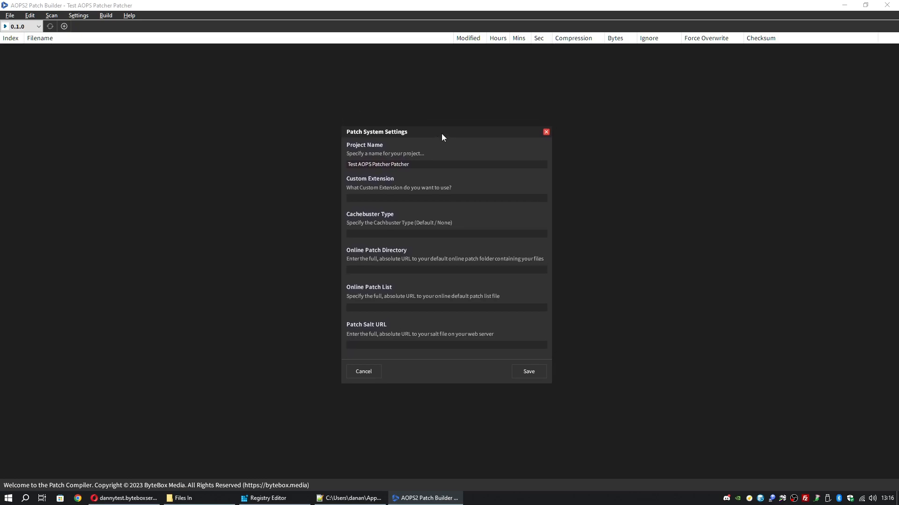
left_click(453, 346)
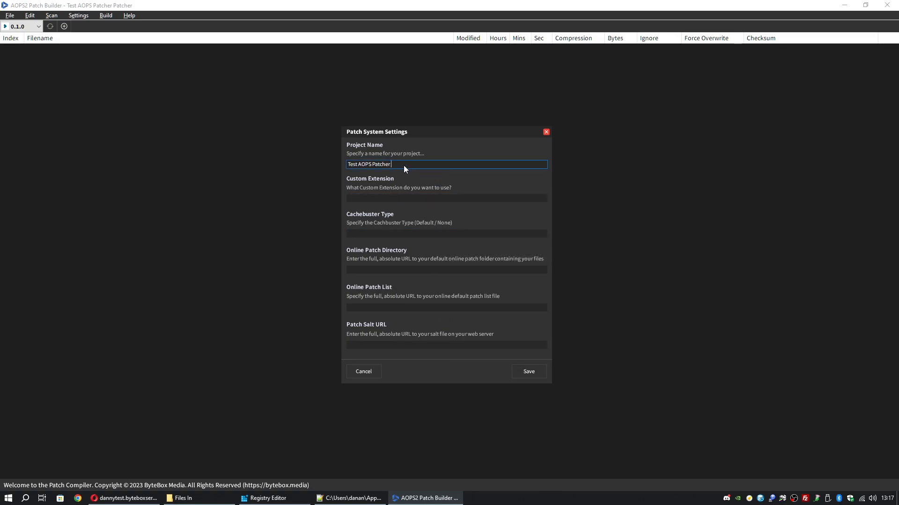
left_click(420, 196)
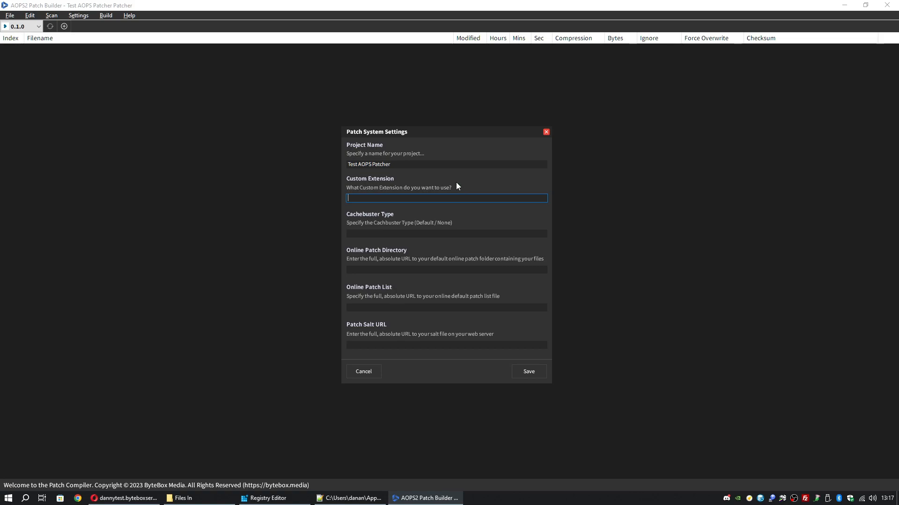
type("aops")
key("ctrl+a")
type("glc")
key("ctrl+a")
type("myfile")
key("ctrl+a")
type("aops")
Enter None as the Cachebuster Type, replacing the Default value
left_click(425, 234)
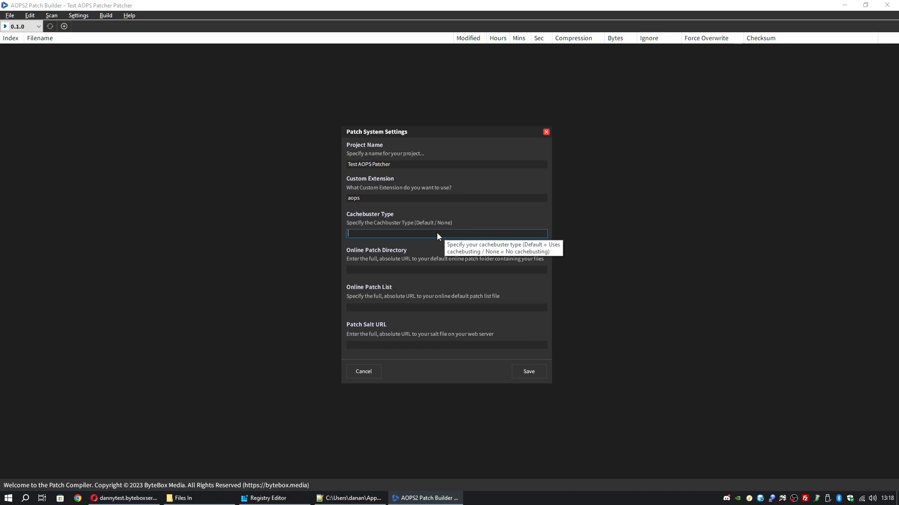
type("default")
key("ctrl+a")
type("Default")
key("ctrl+a")
type("None")
key("ctrl+a")
type("Default")
key("ctrl+a")
type("None")
key("Tab")
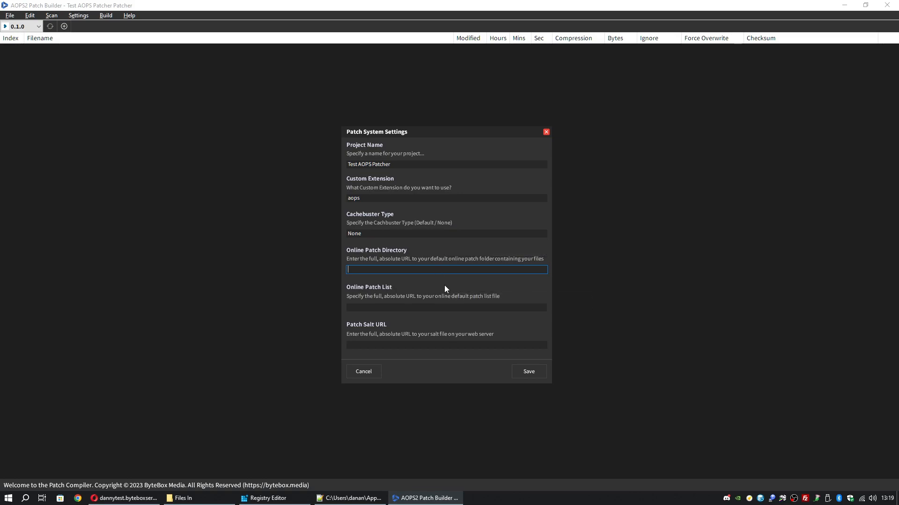
Create a gamefiles folder under httpdocs on the server in FileZilla
left_click(126, 498)
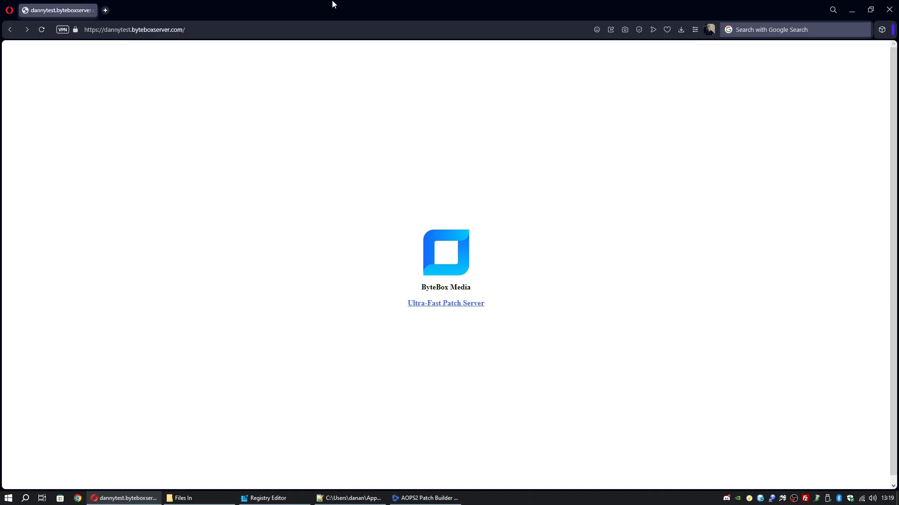
left_click(439, 499)
left_click(431, 271)
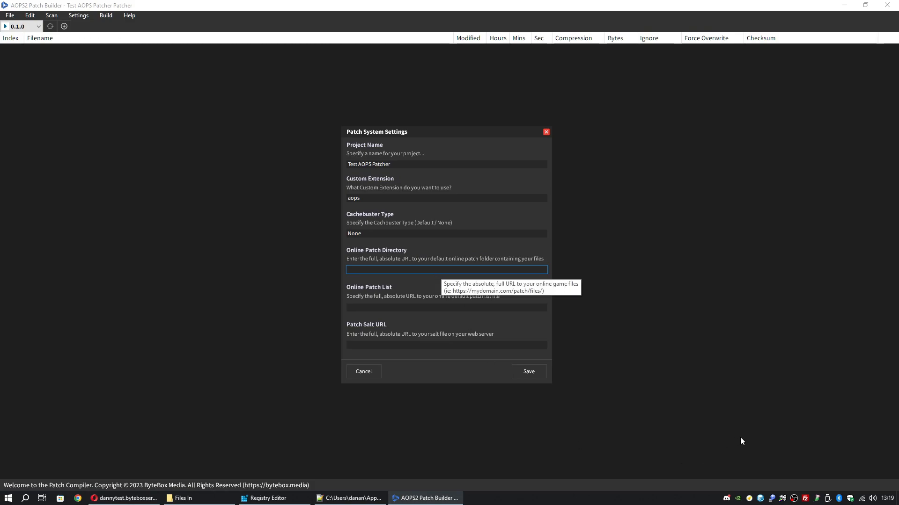
left_click(805, 499)
left_click(439, 241)
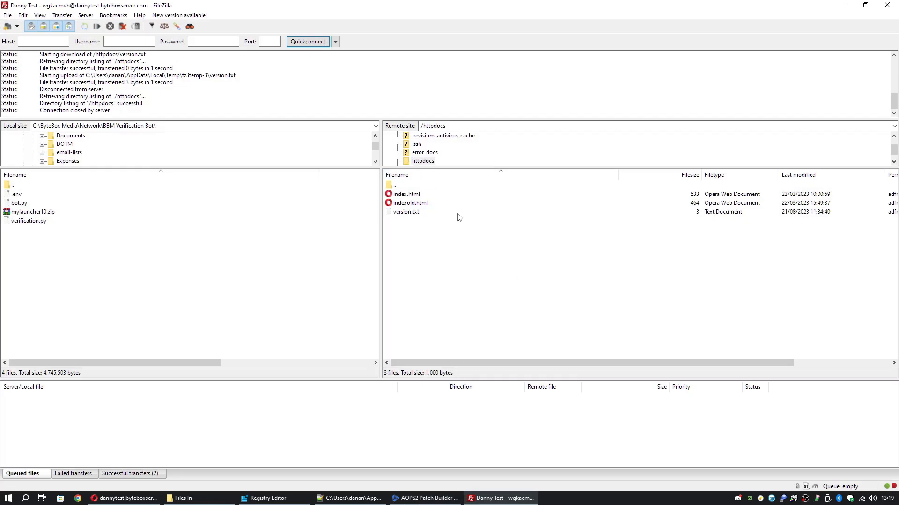
right_click(454, 251)
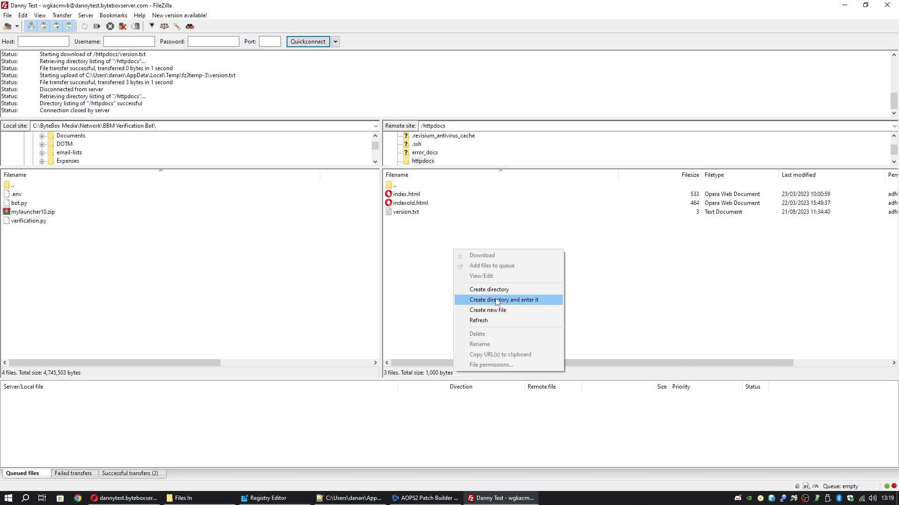
left_click(496, 290)
type("gamefiles")
key("Return")
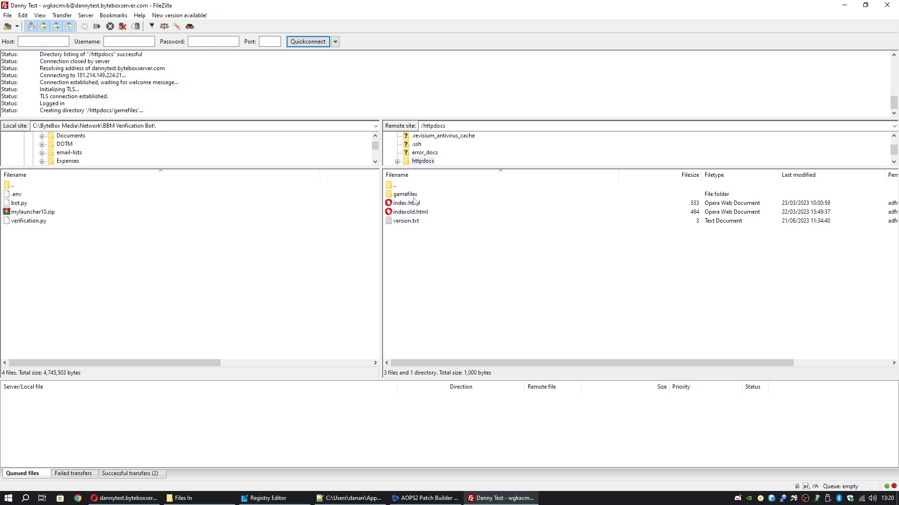
left_click(414, 195)
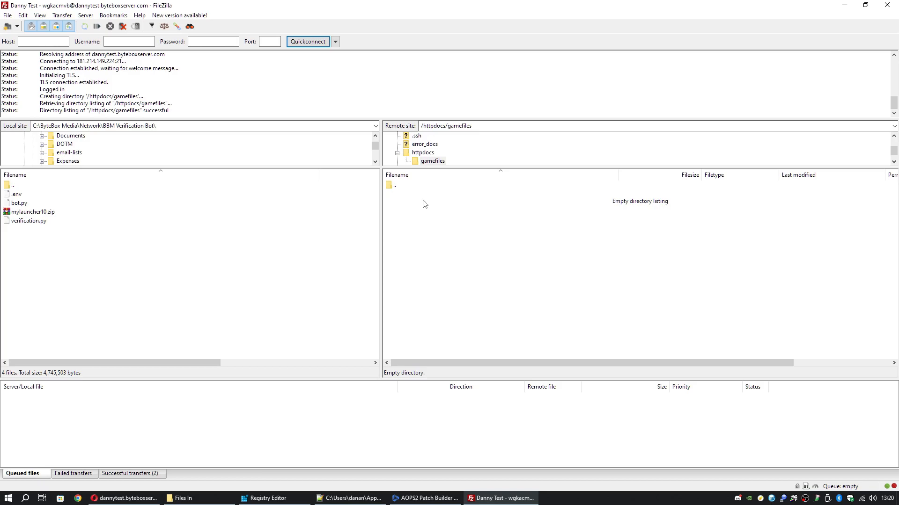
double_click(405, 188)
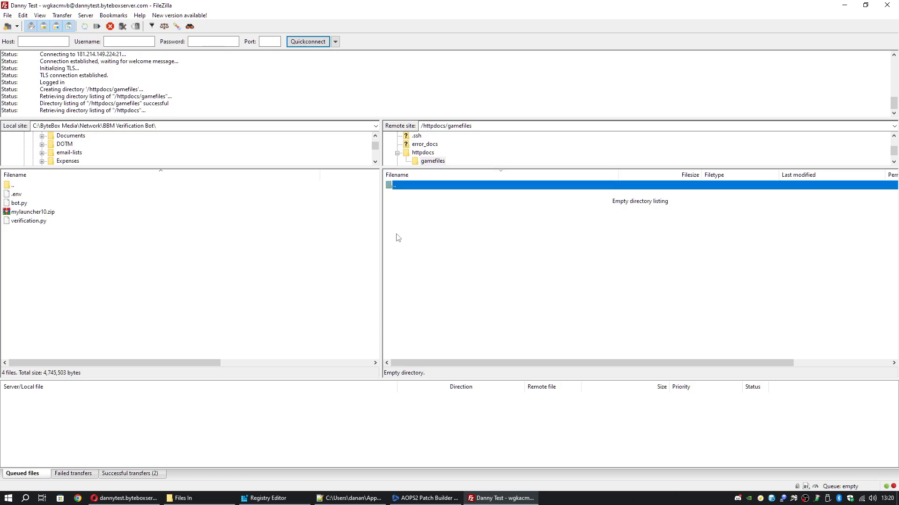
Set Online Patch Directory to the test server's full gamefiles/ URL
left_click(441, 498)
left_click(401, 271)
type("https")
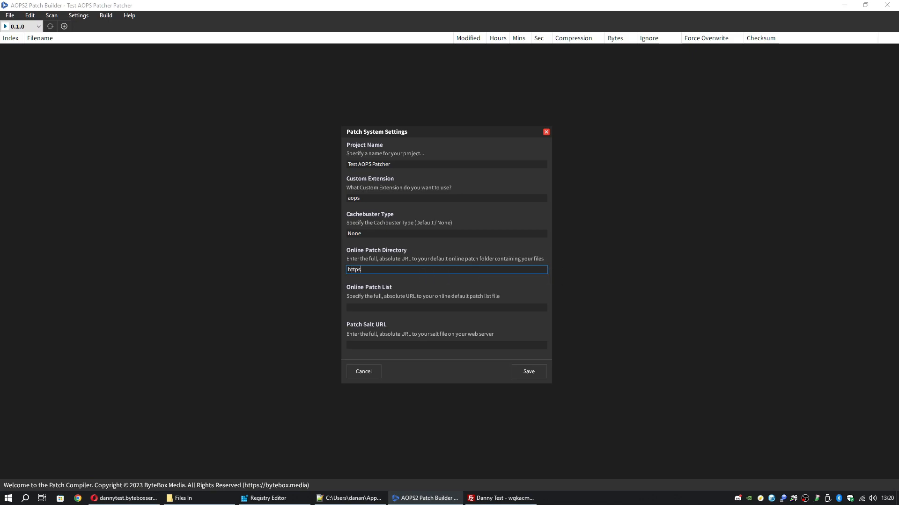
type("://dannytest.byteboxserver.com/gamefiles/")
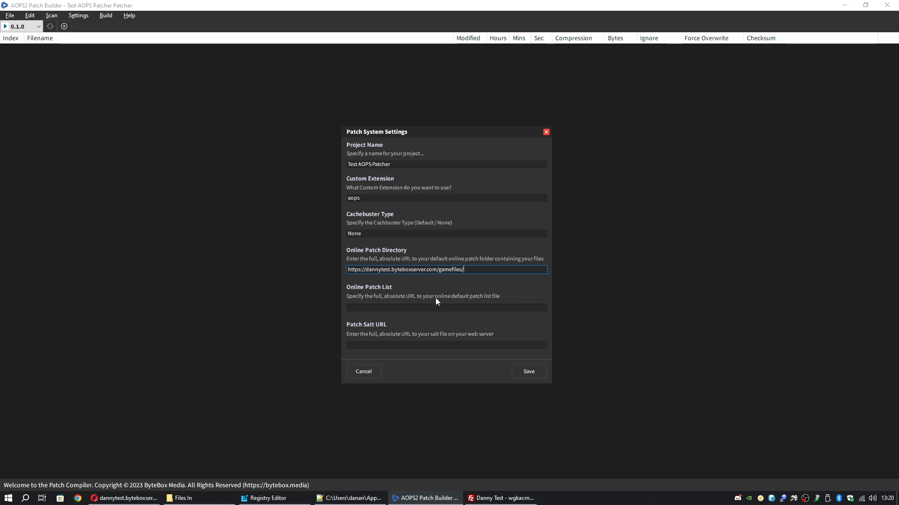
key("alt+Tab")
left_click(405, 221)
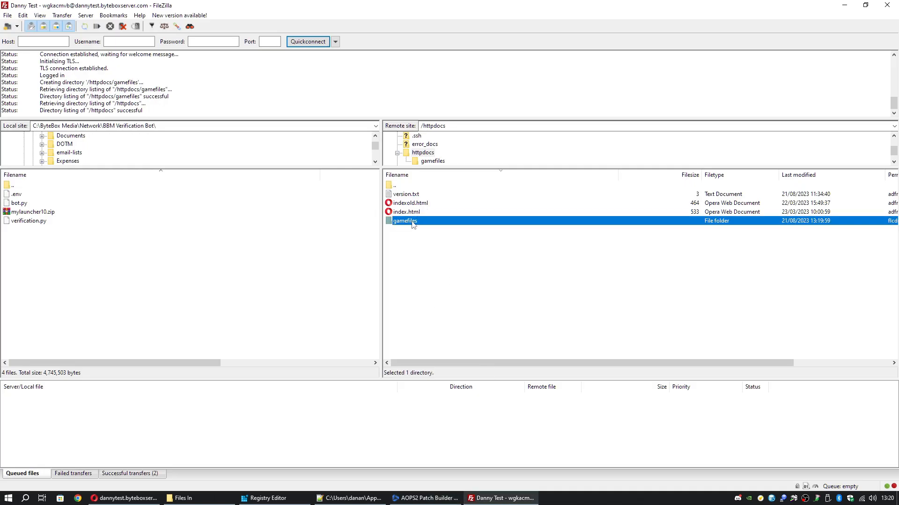
key("alt+Tab")
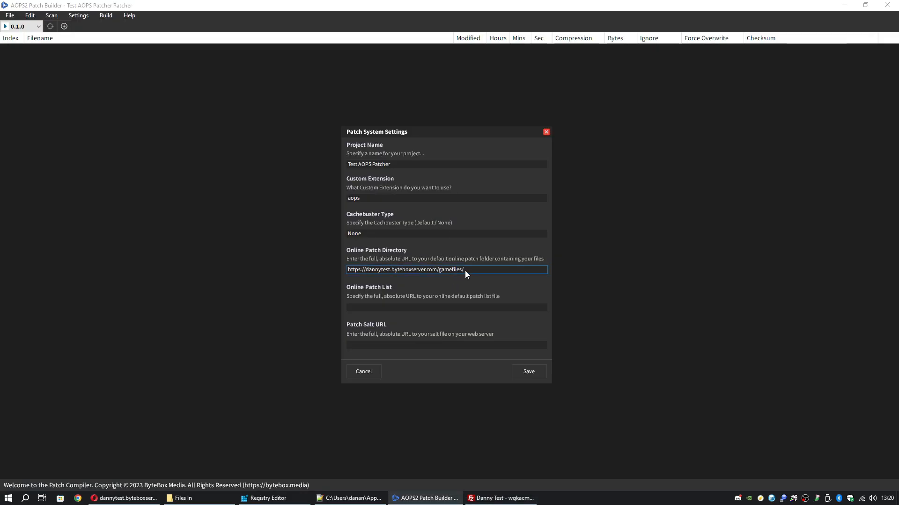
left_click(418, 308)
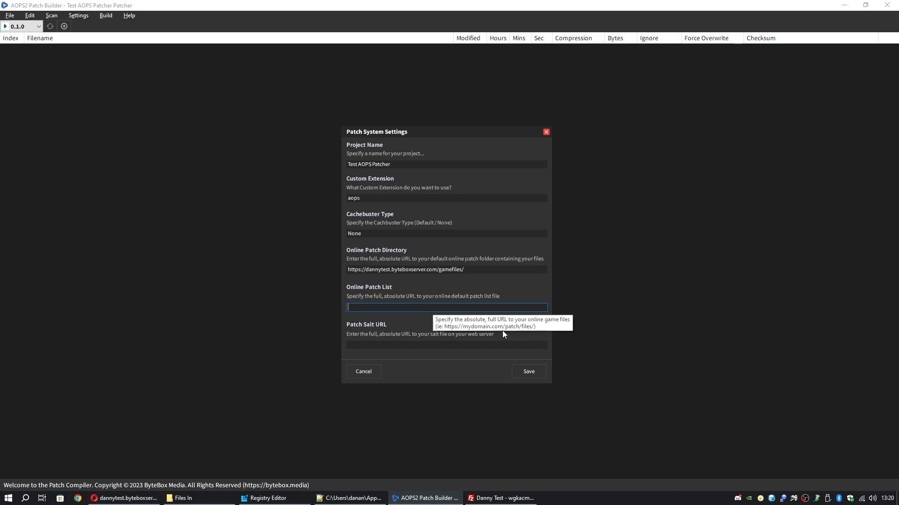
Set Online Patch List to the test server's full /patchlist URL
left_click(501, 498)
left_click(454, 250)
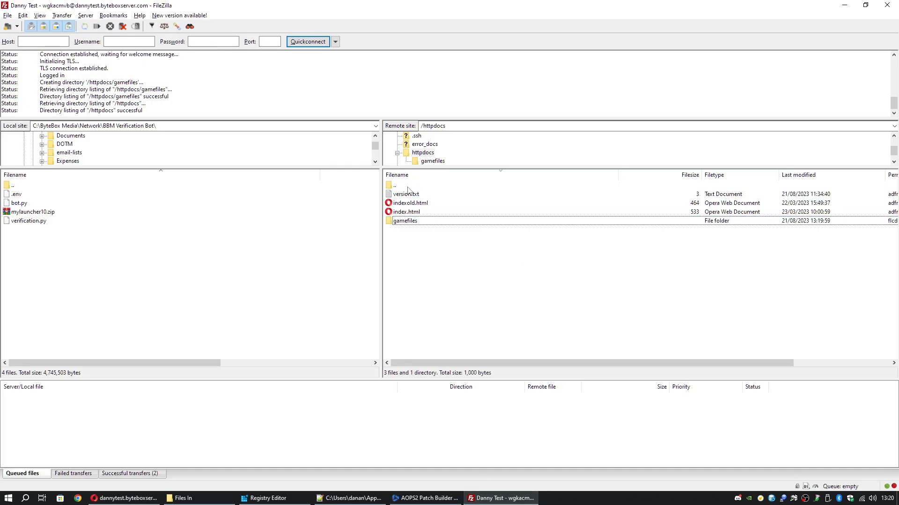
left_click(419, 176)
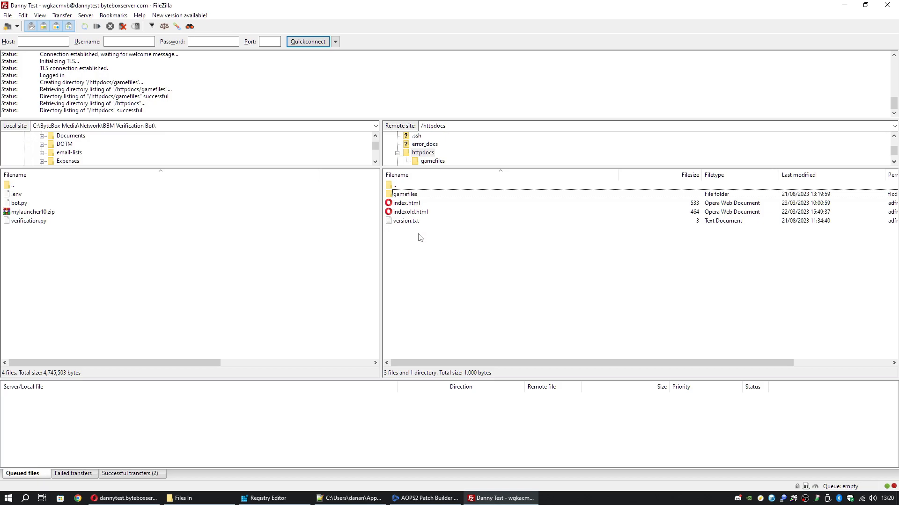
left_click(124, 498)
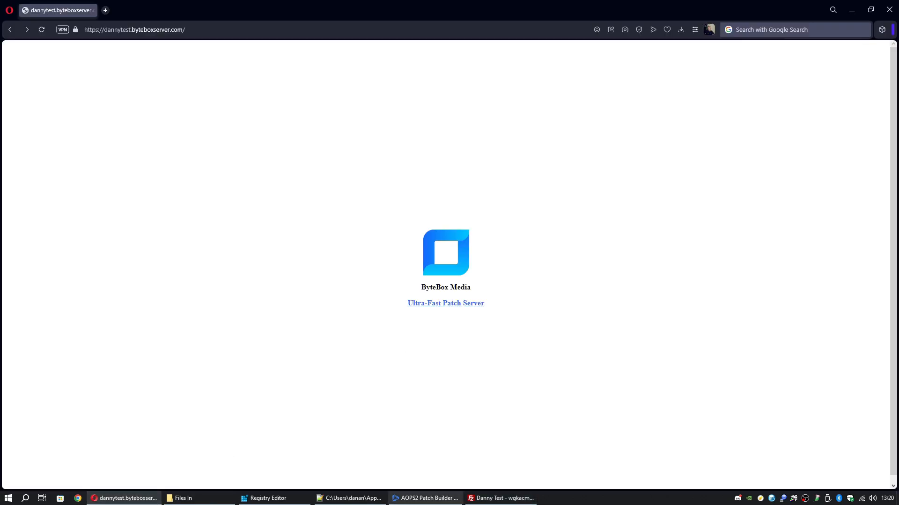
left_click(451, 497)
left_click(419, 308)
type("https://dan")
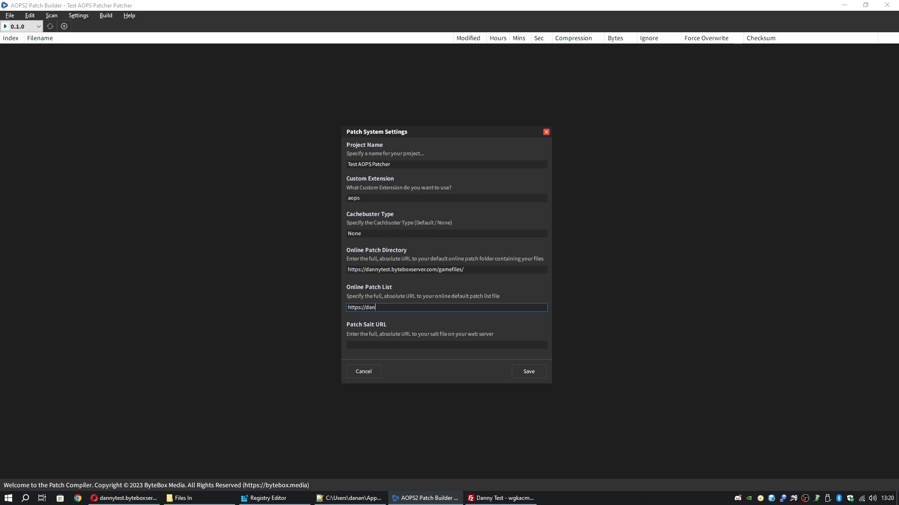
type("nytest.byteboxserver.com/patchlist")
Begin filling in the Patch Salt URL field
key("alt+Tab")
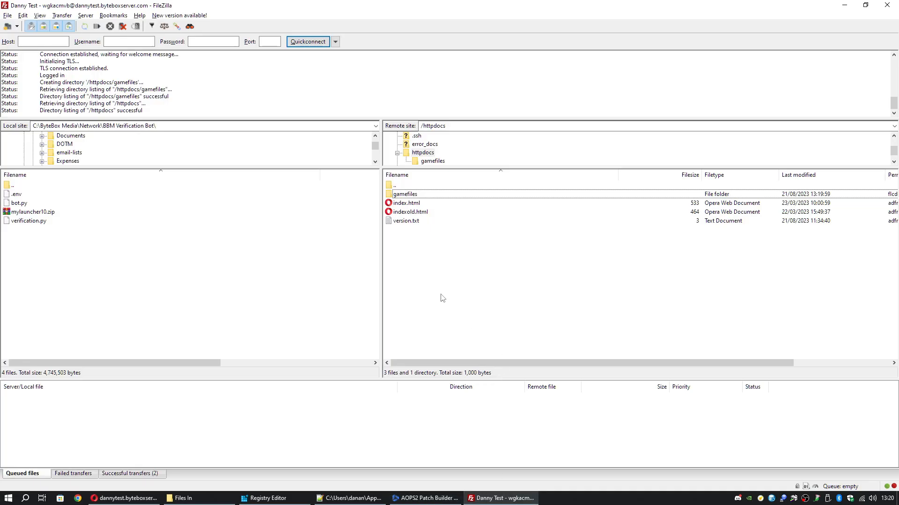
left_click(844, 6)
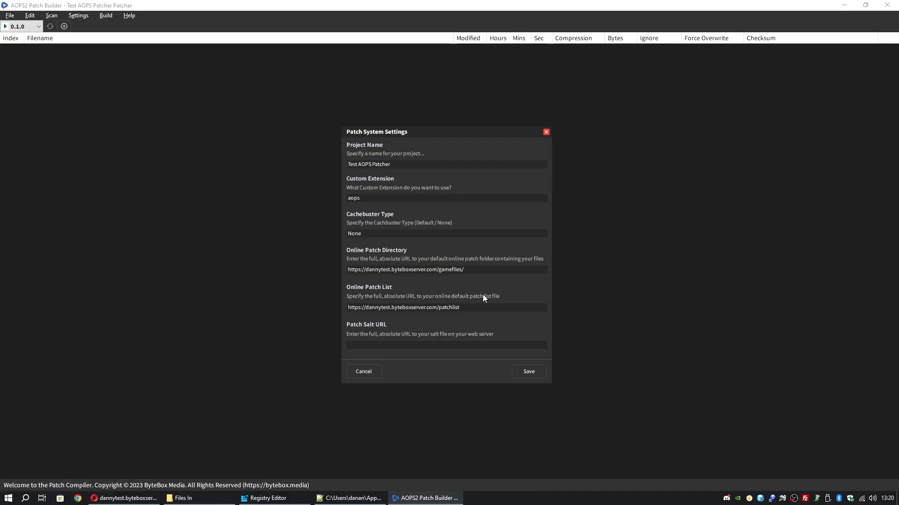
left_click(431, 347)
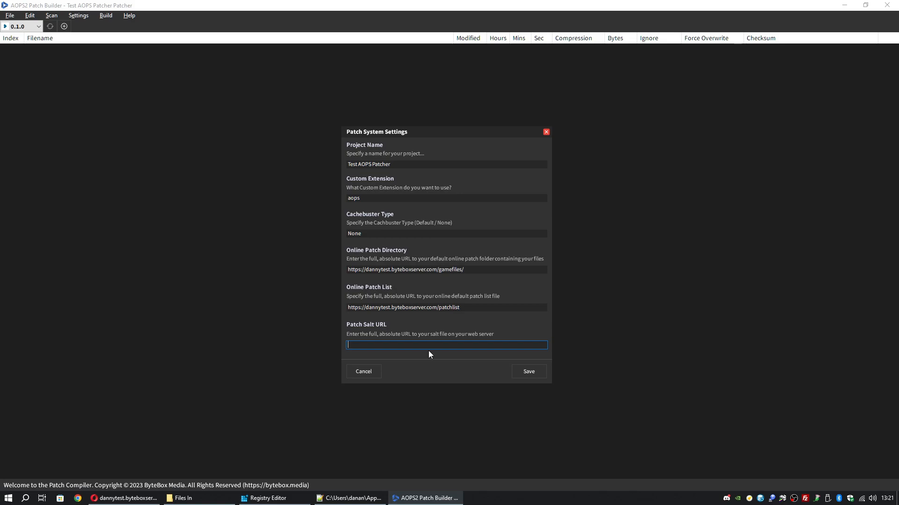
type("d")
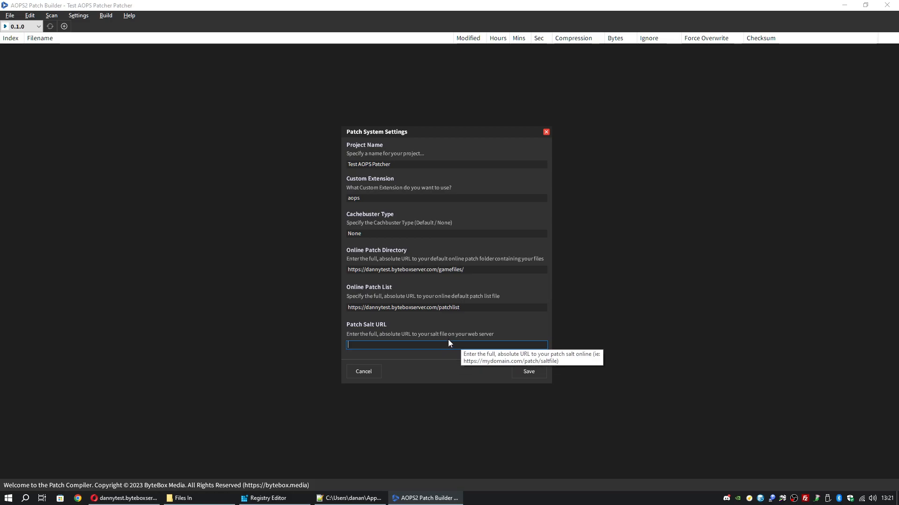
Create an empty file named salt in httpdocs and open it with View/Edit
left_click(804, 498)
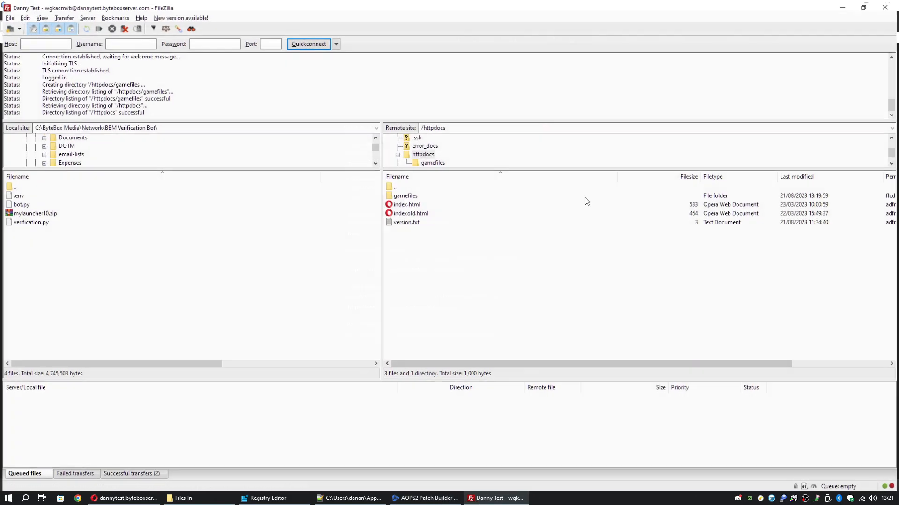
right_click(426, 246)
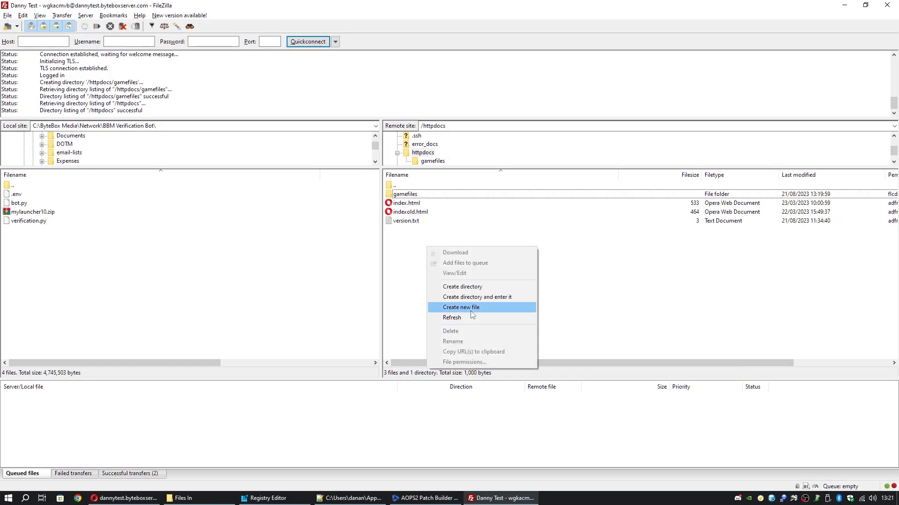
left_click(471, 311)
type("salt")
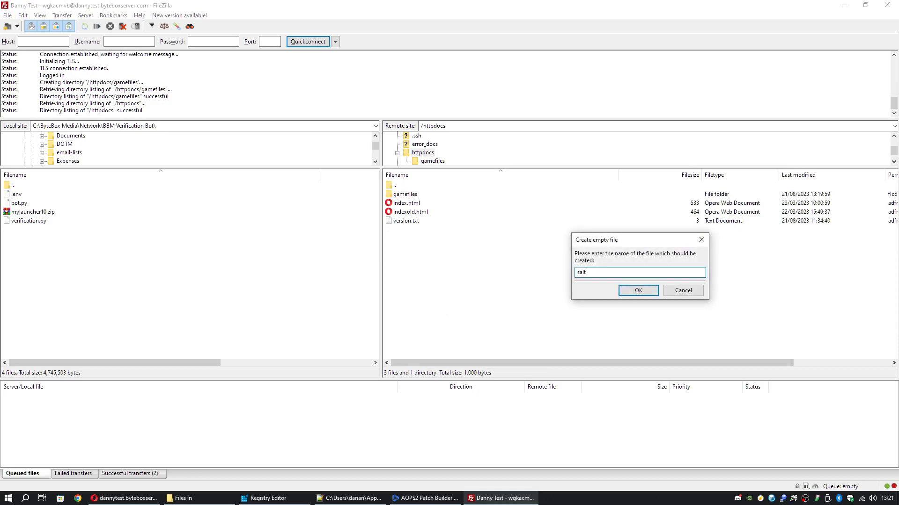
key("Return")
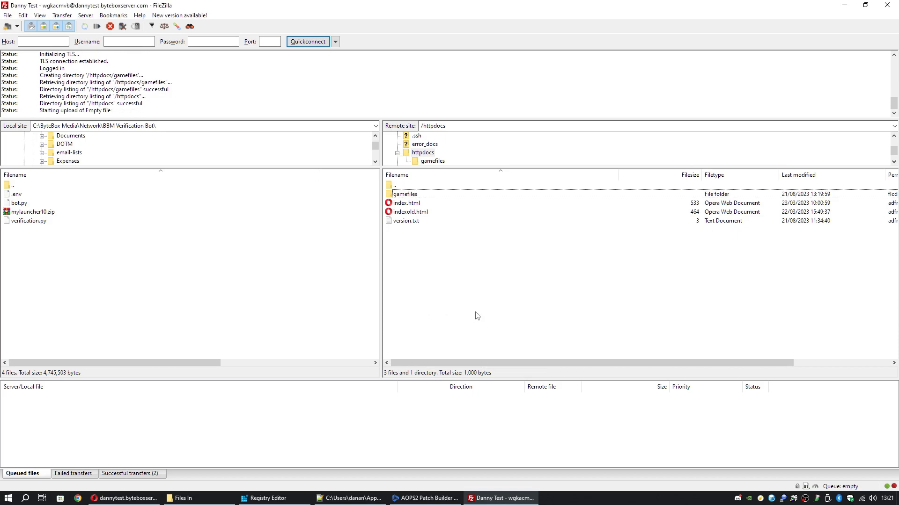
right_click(416, 221)
left_click(446, 251)
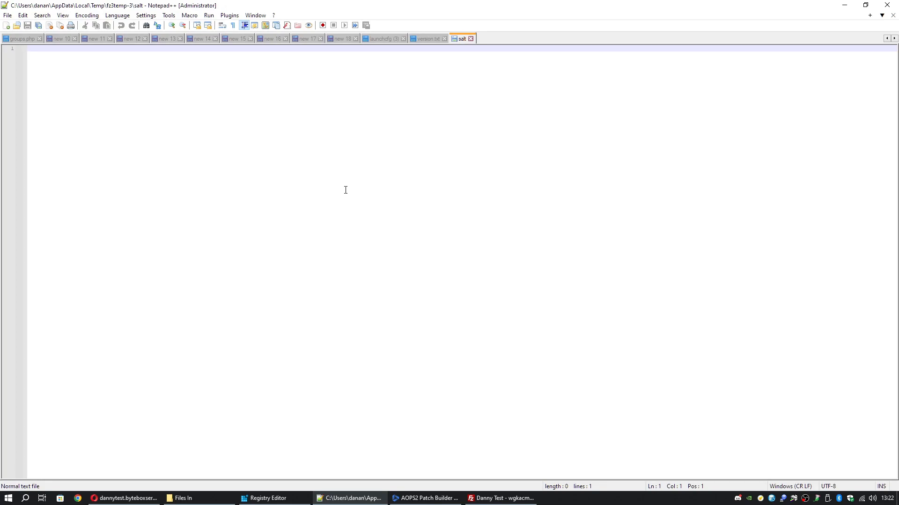
Type the salt phrase into the salt file and save it
type("dannytest")
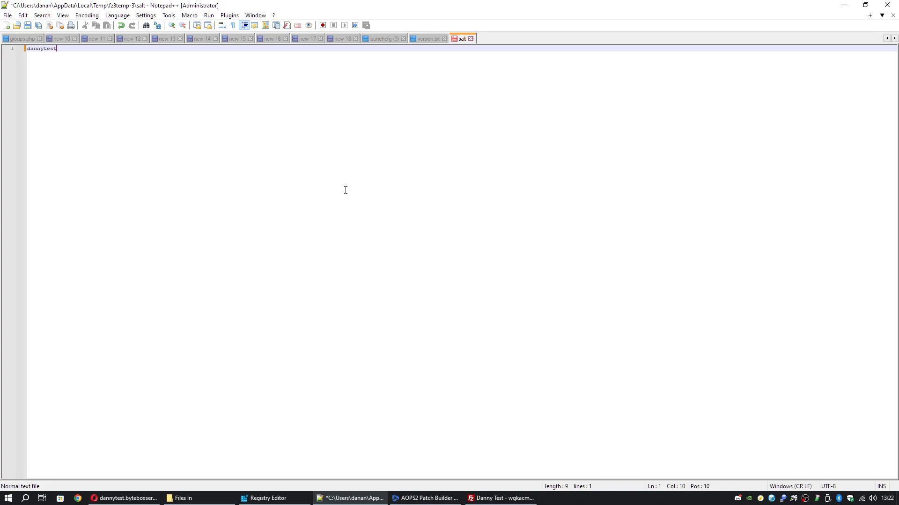
type("2k23bytebox")
key("ctrl+s")
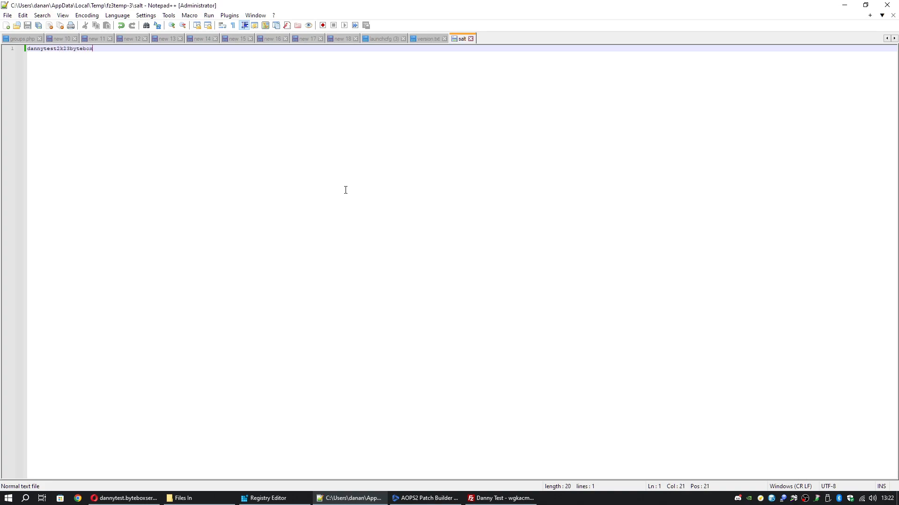
left_click(9, 16)
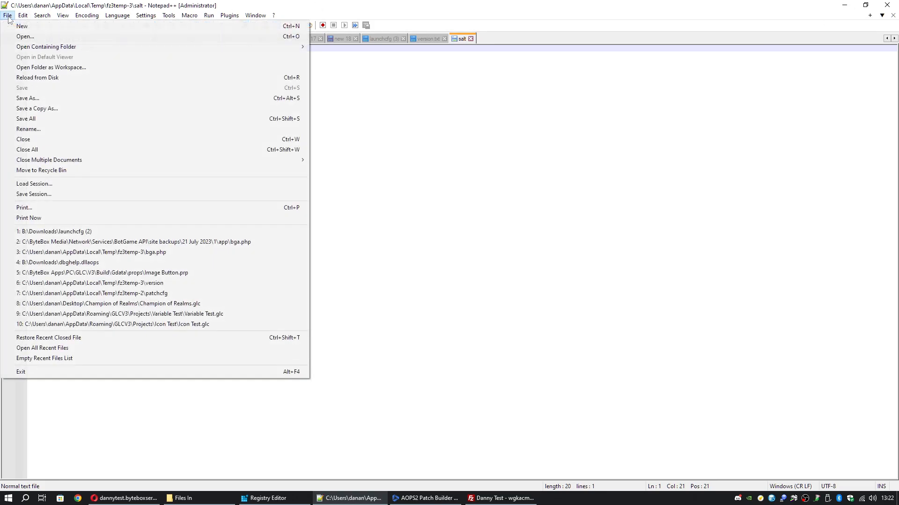
left_click(841, 4)
Confirm FileZilla's prompt to upload the changed salt file back to httpdocs
left_click(844, 5)
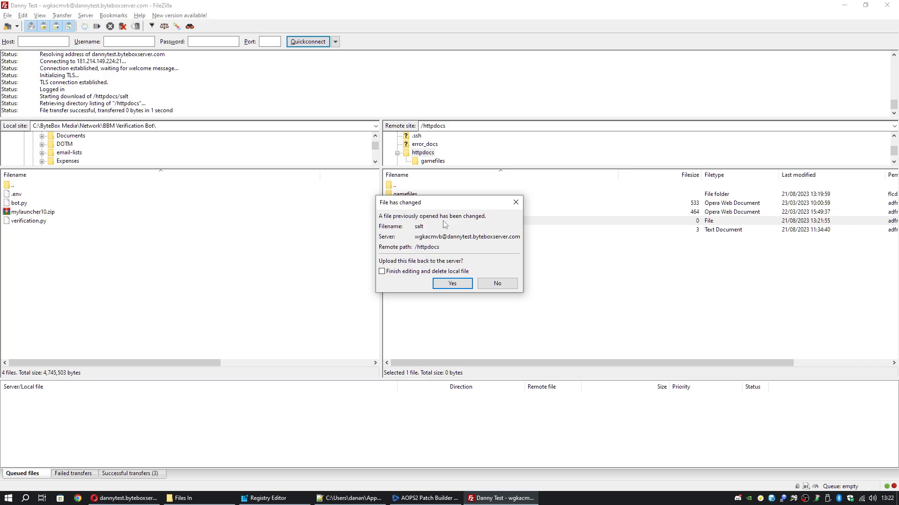
left_click(452, 284)
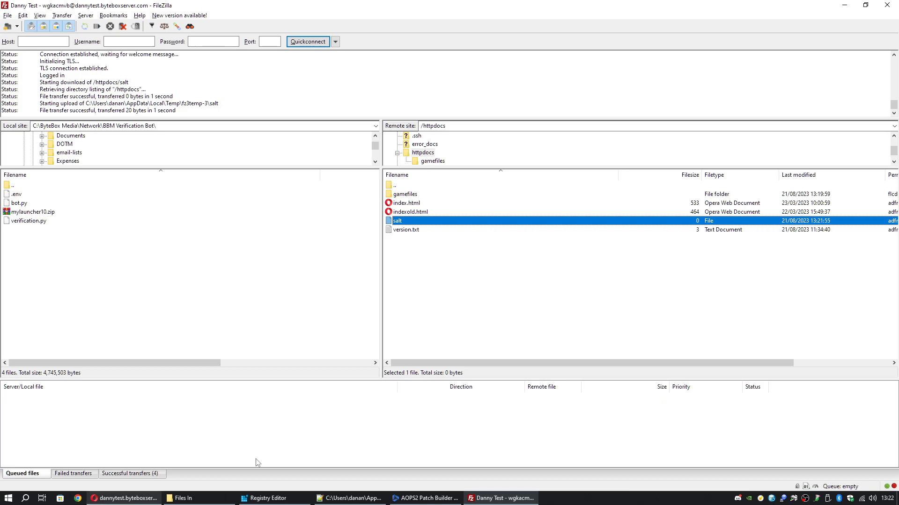
left_click(398, 224)
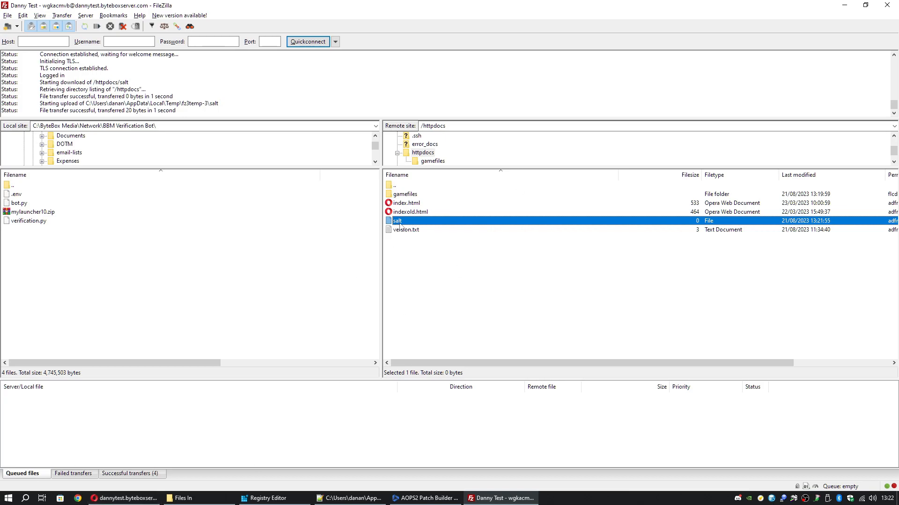
left_click(124, 498)
Load the server's /salt address in Opera and check it shows the salt phrase
left_click(227, 33)
type("salt")
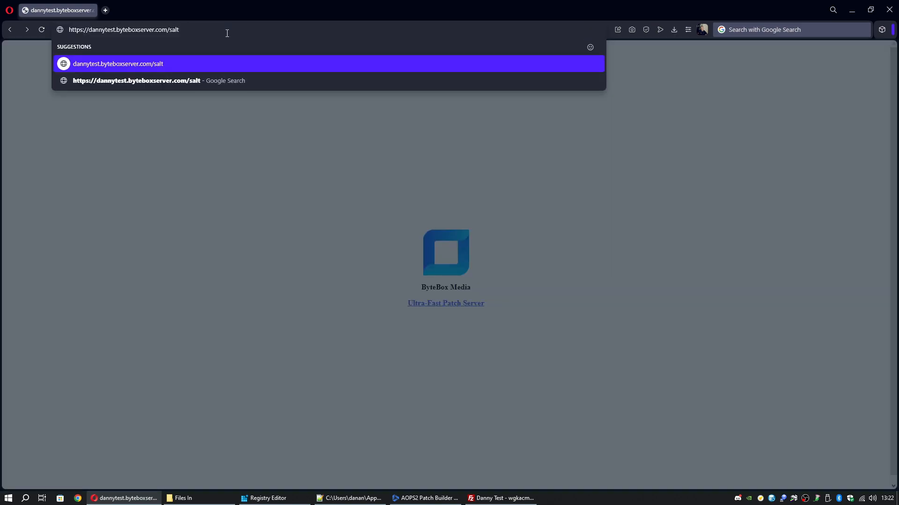
key("Return")
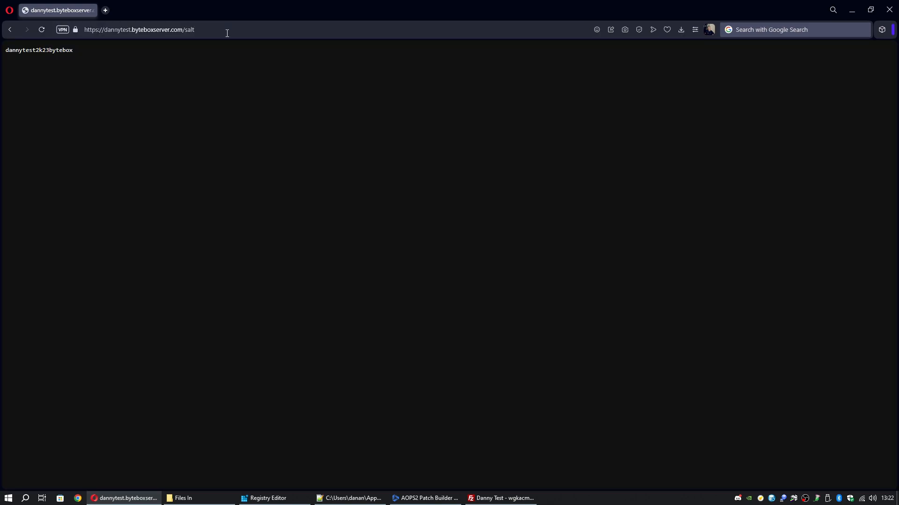
double_click(8, 52)
left_click_drag(5, 50, 74, 48)
left_click(147, 44)
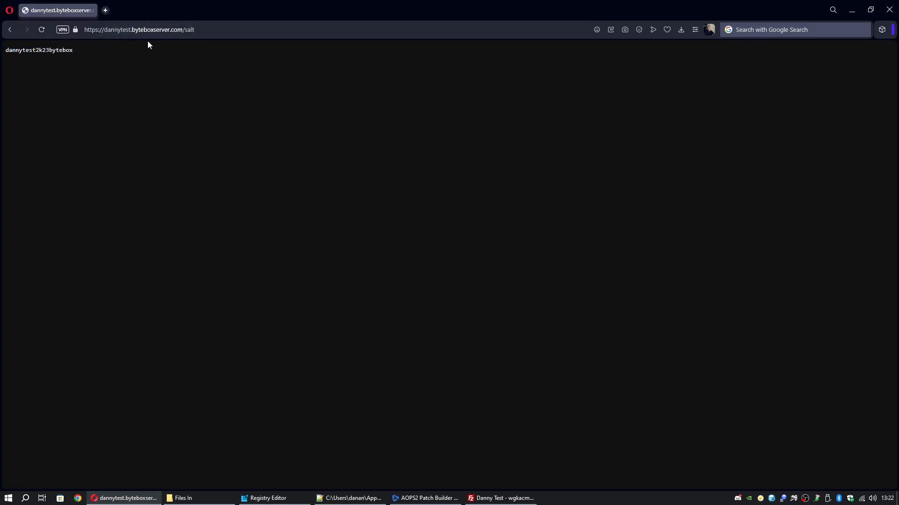
left_click(10, 30)
left_click(27, 30)
Copy the /salt page address from Opera's address bar
left_click(214, 31)
right_click(212, 33)
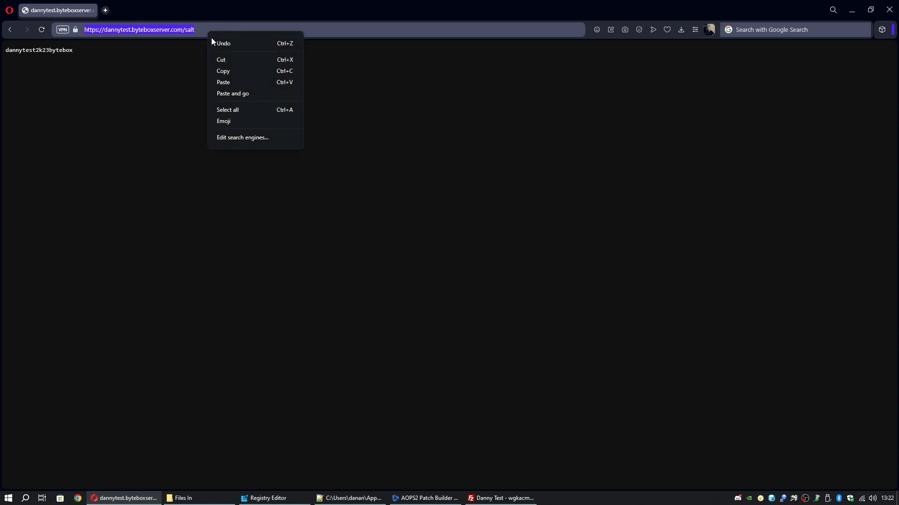
left_click(232, 71)
Paste the server's /salt address into the Patch Salt URL field
left_click(449, 499)
left_click(431, 347)
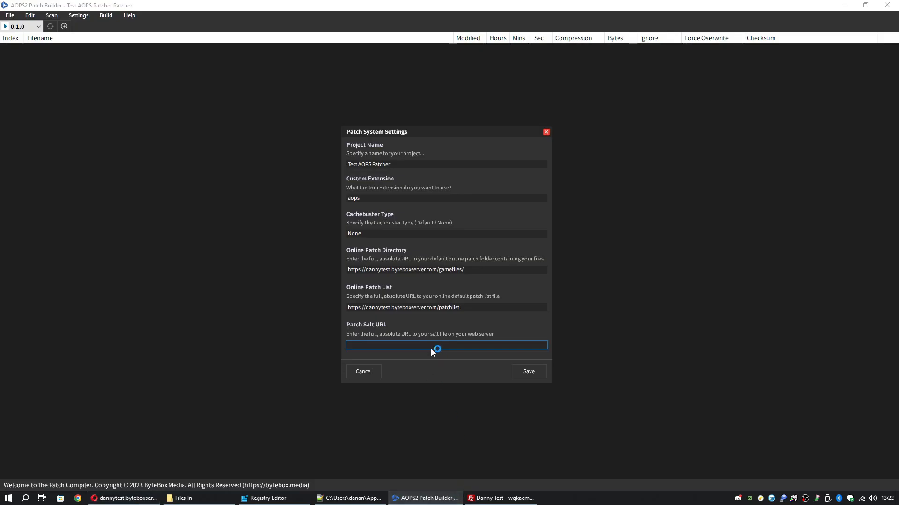
right_click(433, 344)
left_click(451, 385)
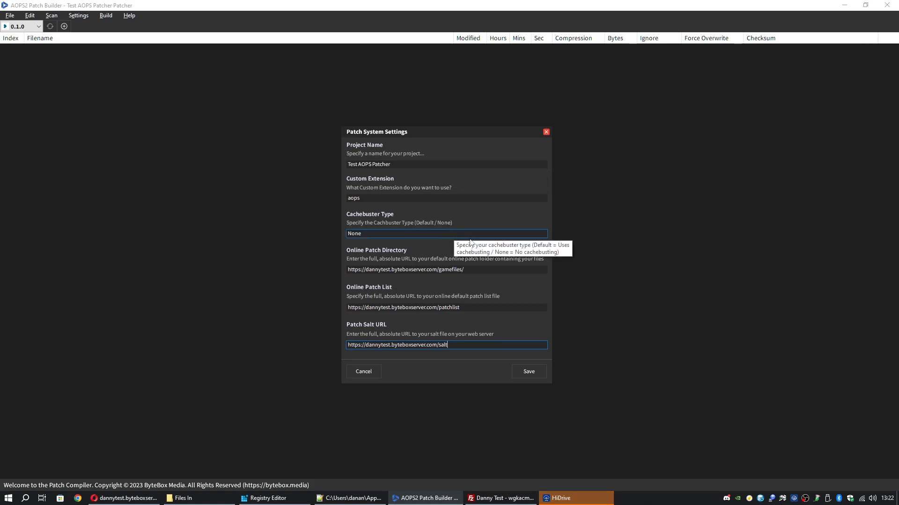
Verify the three URL fields against the salt page, then save the patch system settings
left_click_drag(468, 269, 347, 270)
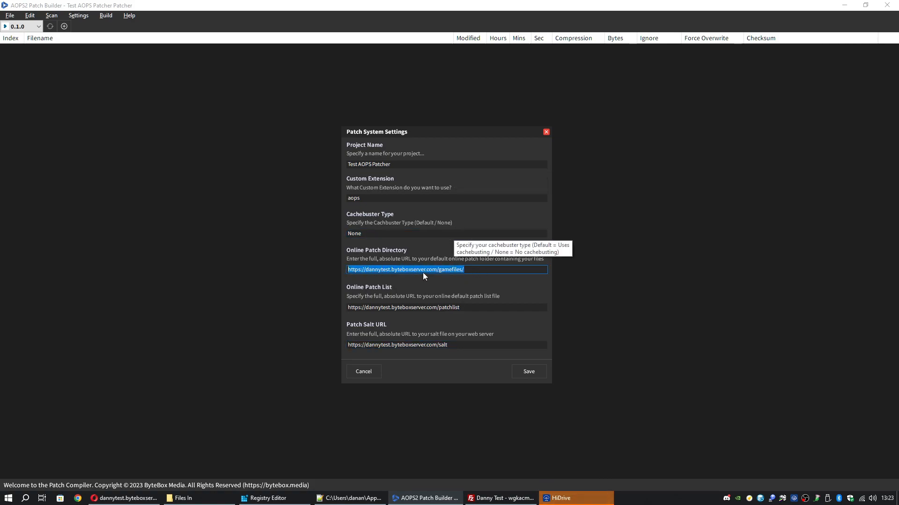
left_click(468, 269)
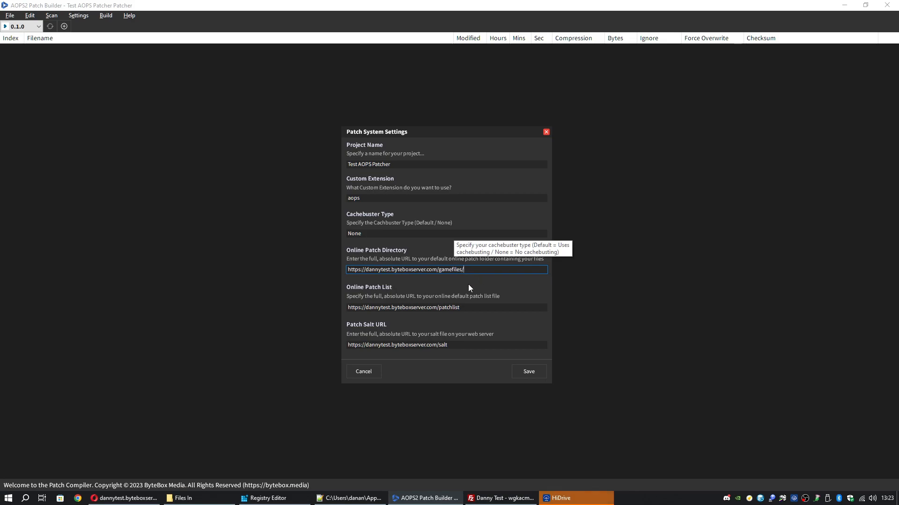
left_click_drag(467, 307, 376, 308)
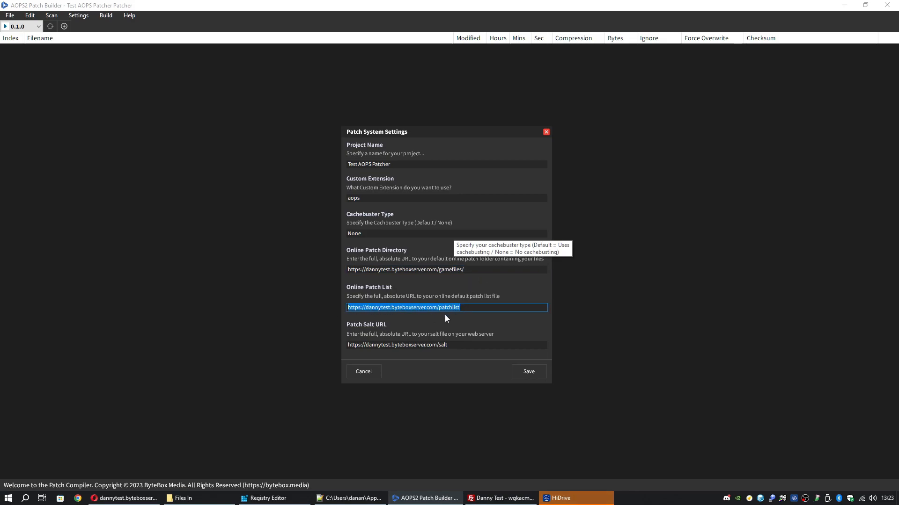
left_click_drag(457, 347, 336, 348)
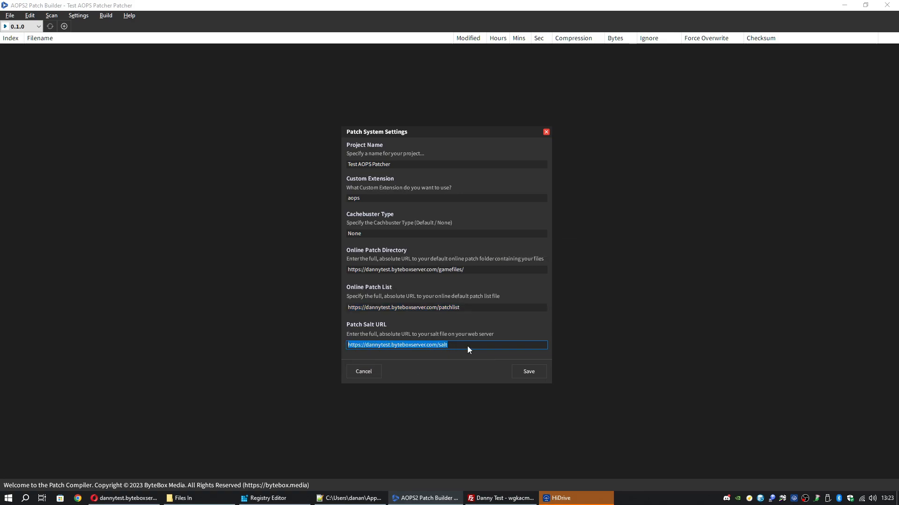
left_click(151, 502)
left_click_drag(76, 50, 4, 52)
left_click(196, 120)
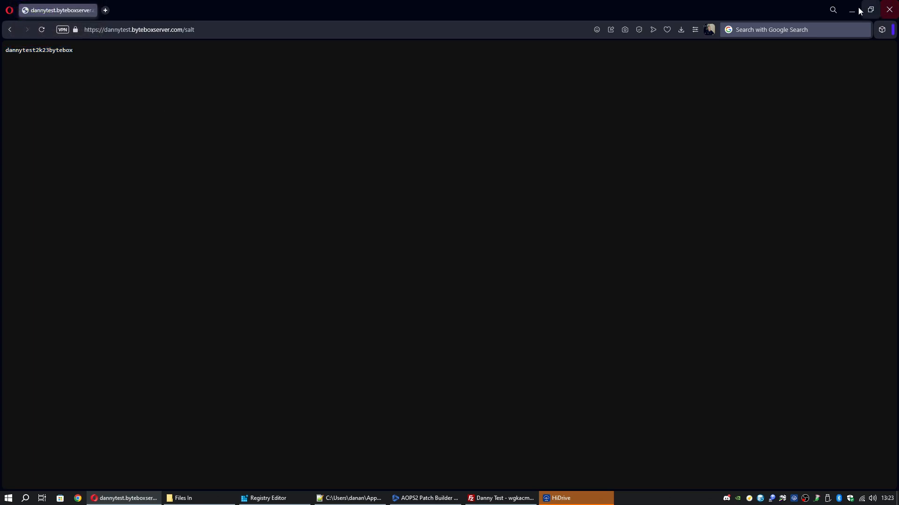
left_click(851, 9)
left_click(532, 376)
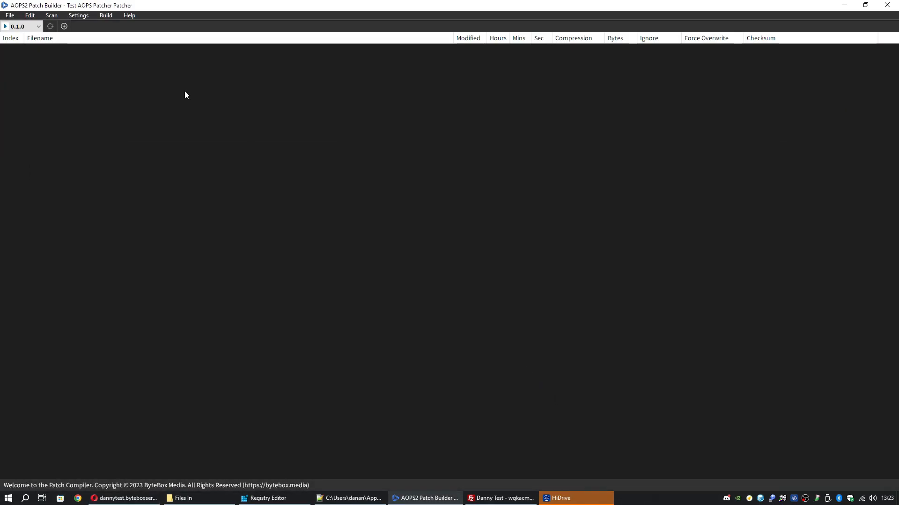
Open the splash screen settings, then close them without saving a window width
left_click(80, 15)
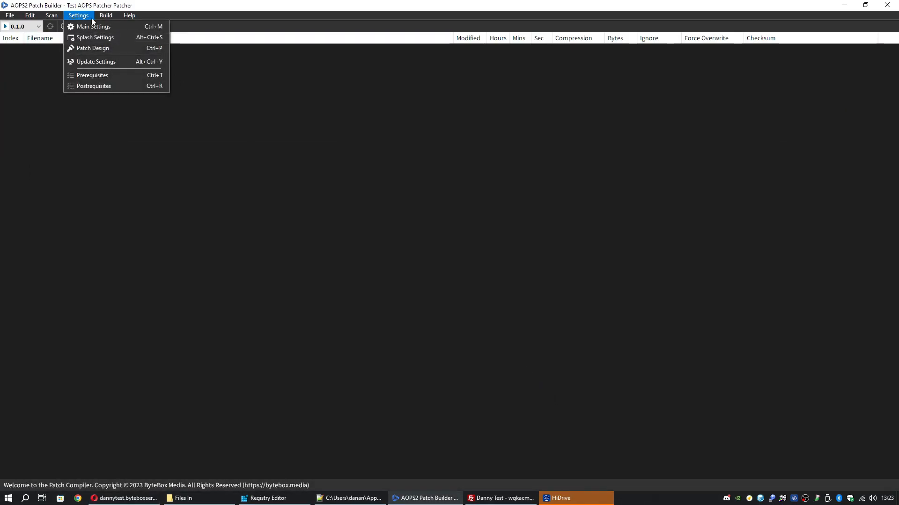
left_click(109, 42)
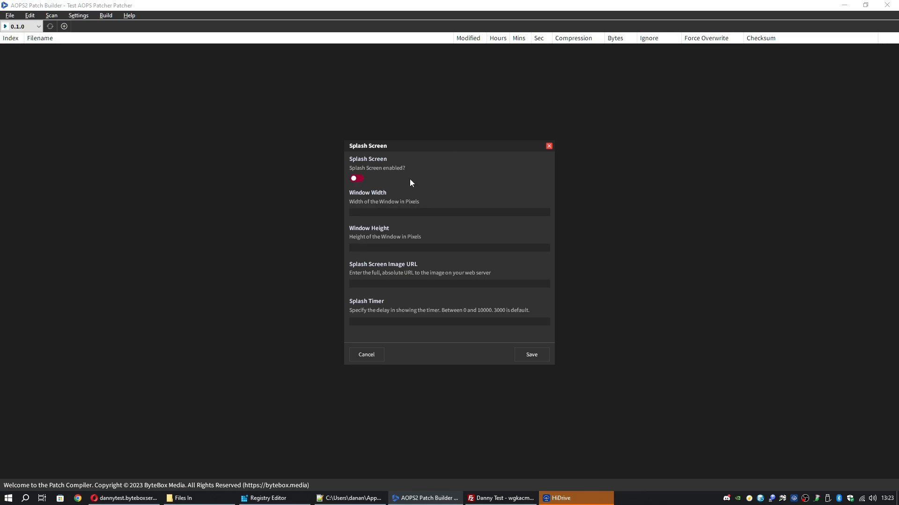
left_click(420, 213)
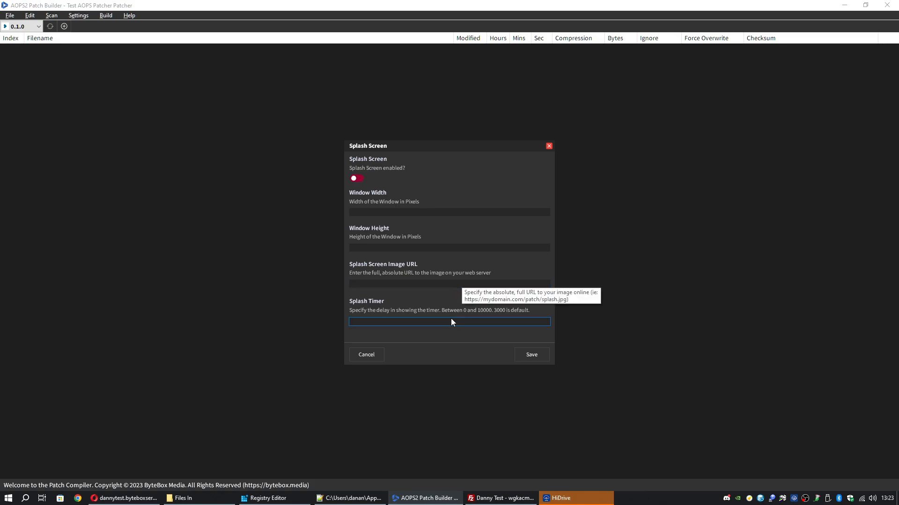
left_click(382, 354)
Cancel out of the Patch Design settings without adding a background image URL
left_click(78, 16)
left_click(100, 49)
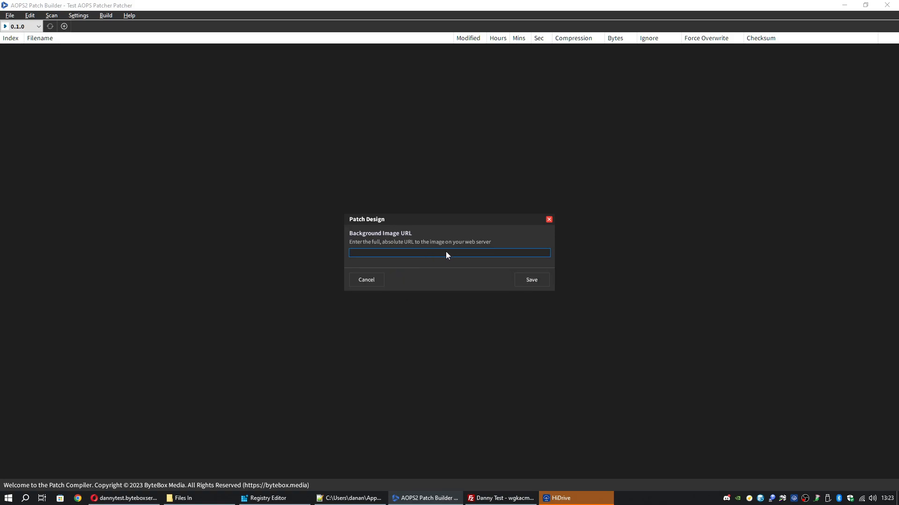
left_click(374, 280)
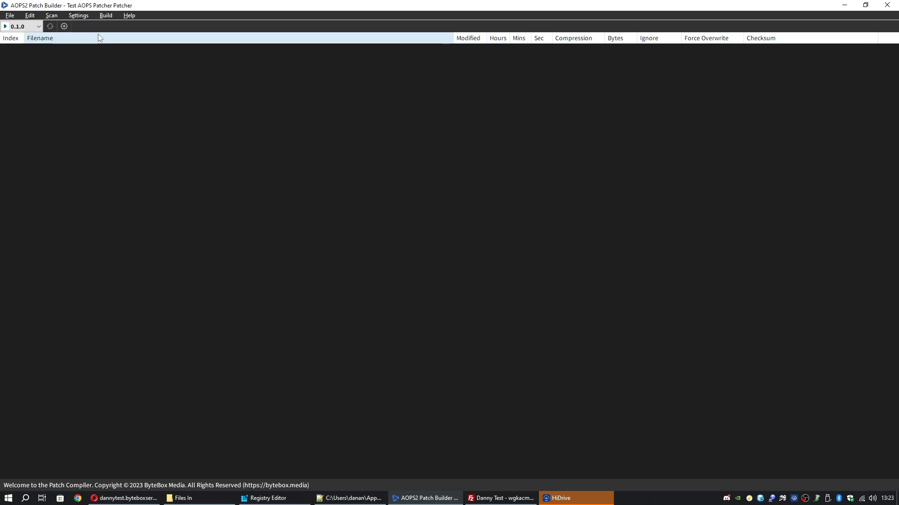
left_click(87, 16)
Open Patch Builder's Update Settings, then view the launcher's Versioning local version setup
left_click(100, 63)
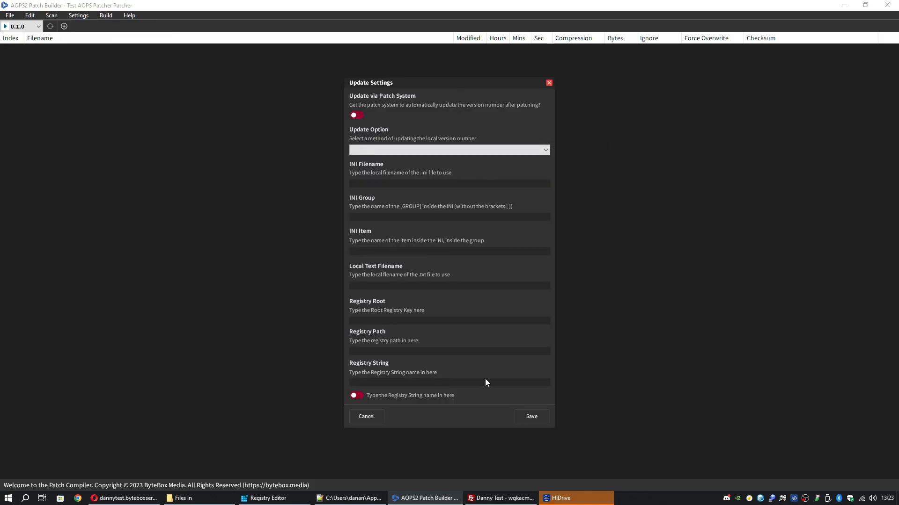
left_click(749, 498)
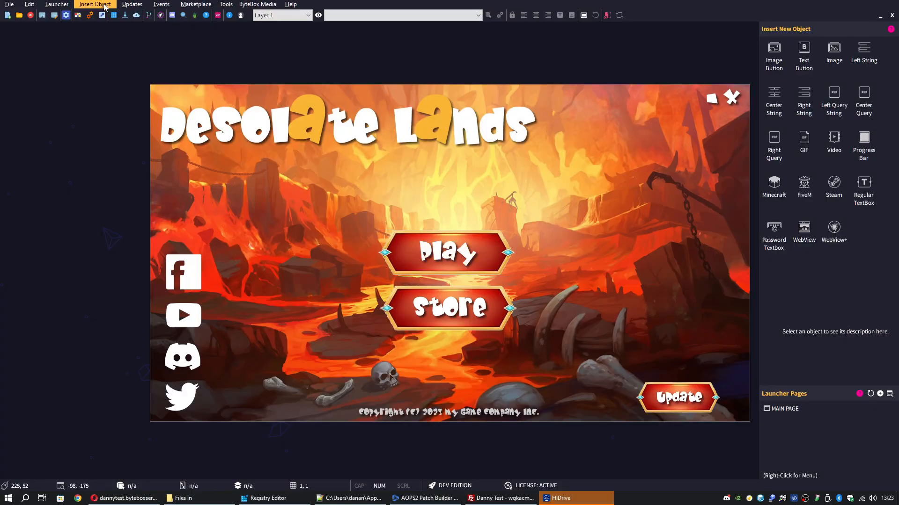
left_click(132, 5)
left_click(139, 16)
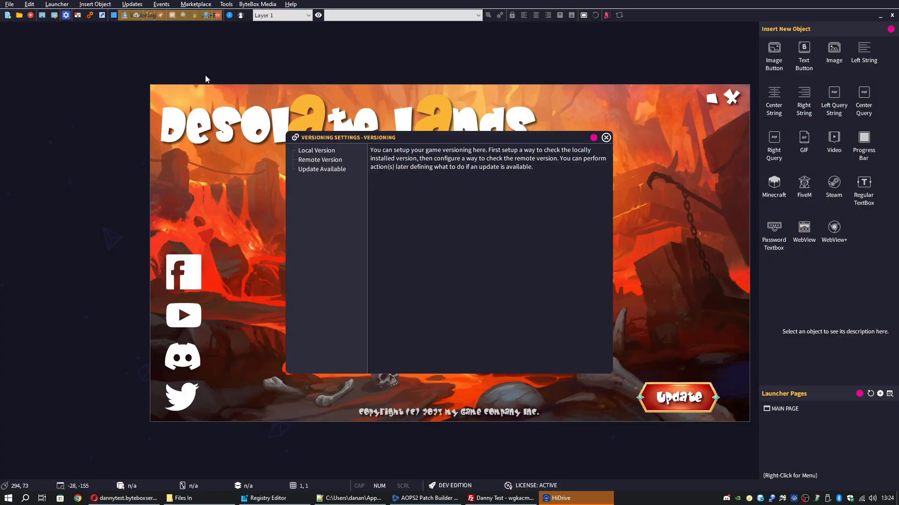
left_click(316, 150)
Check the launcher's remote version file URL and Update Available behaviour, then close Versioning
left_click(183, 498)
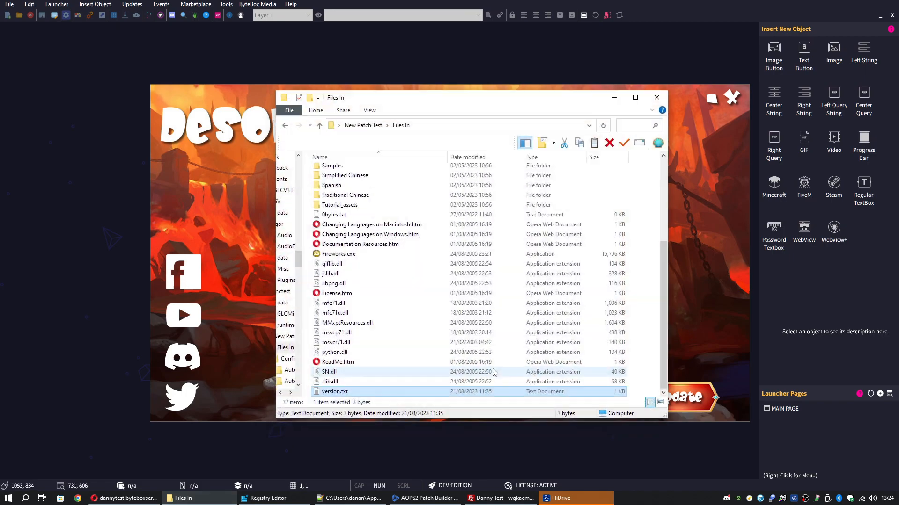
left_click(614, 99)
left_click(320, 160)
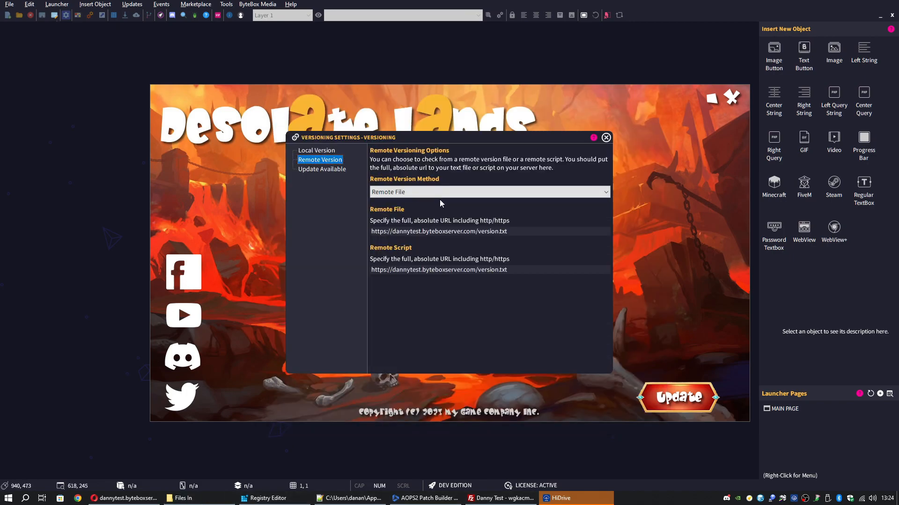
left_click(523, 232)
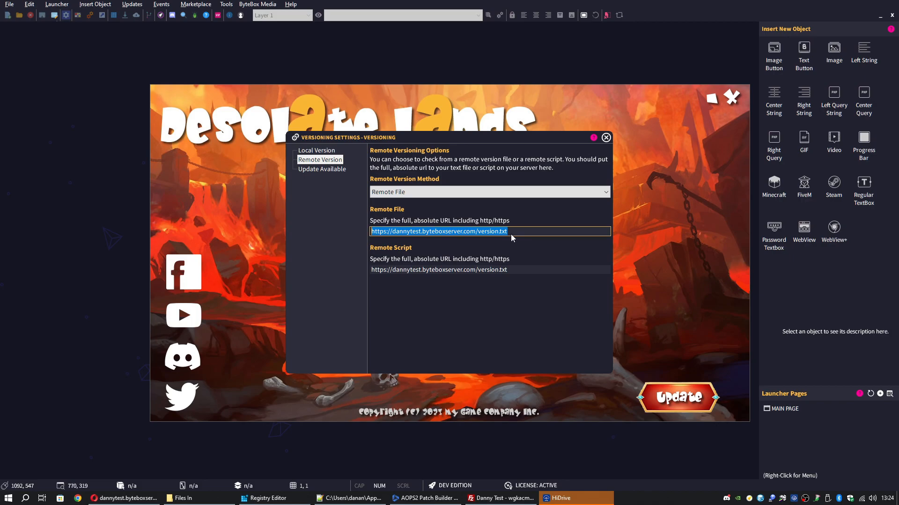
left_click(339, 169)
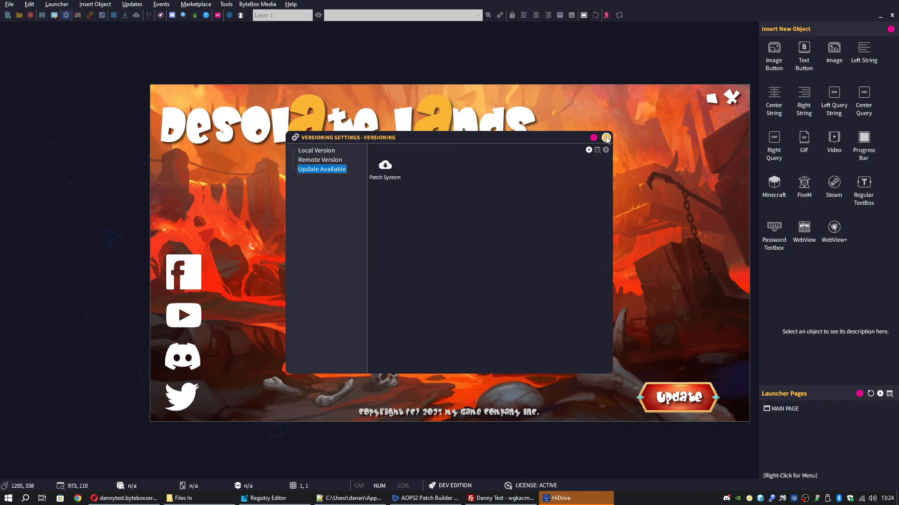
left_click(606, 138)
Turn on Update via Patch System with Local File and local text filename version.txt
left_click(424, 498)
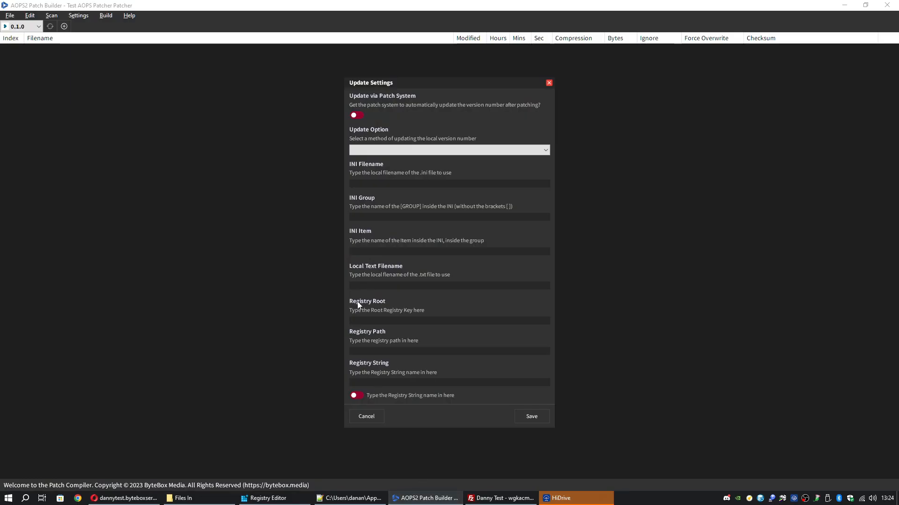
mouse_move(414, 83)
left_mouse_down()
mouse_move(436, 86)
mouse_move(405, 82)
left_mouse_up()
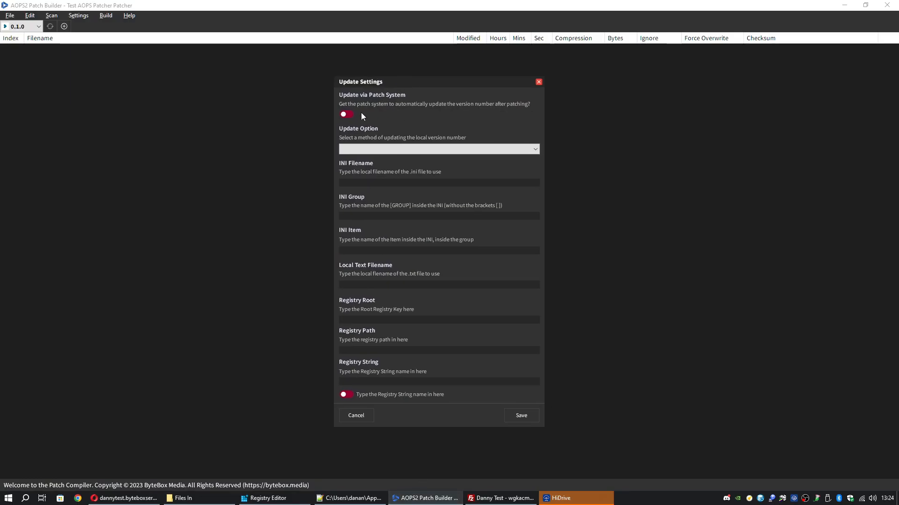
left_click(349, 116)
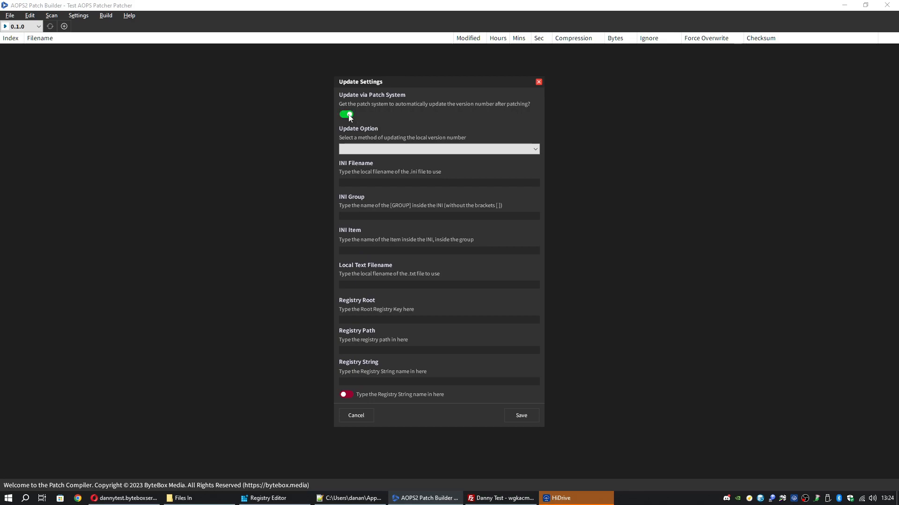
left_click(402, 149)
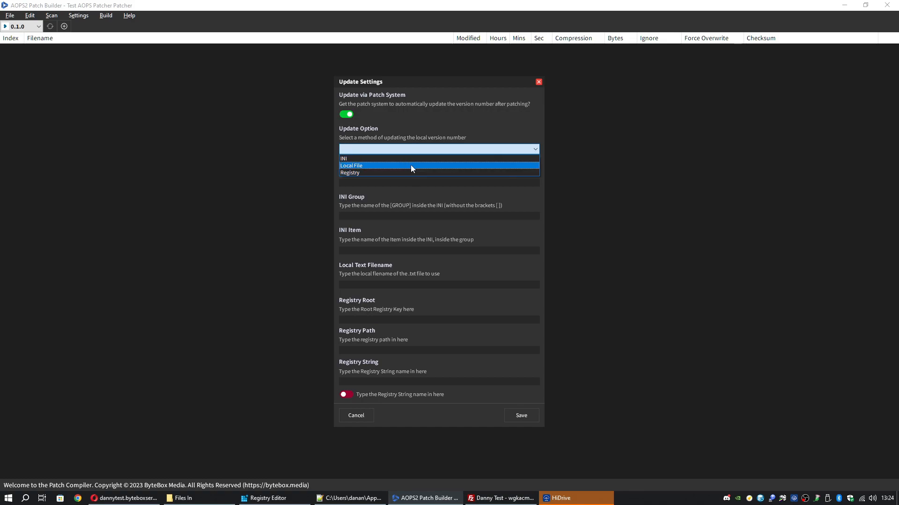
left_click(411, 165)
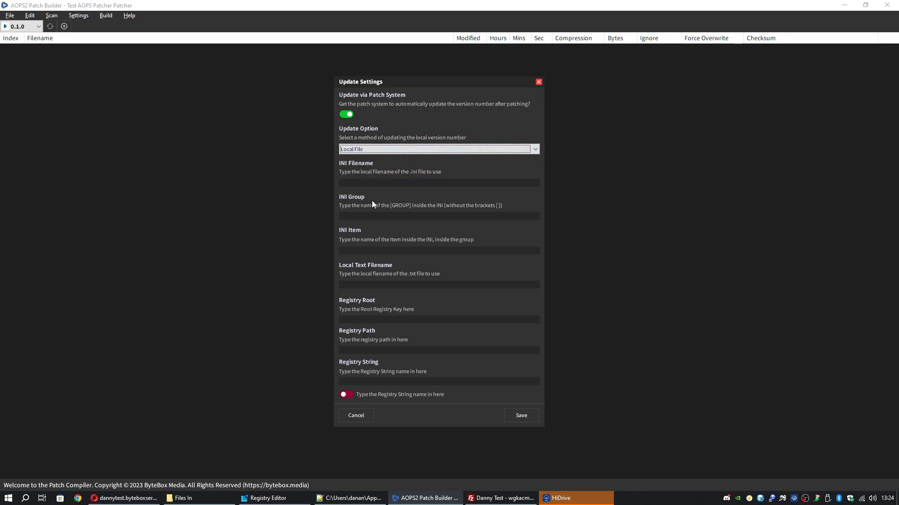
left_click(383, 283)
type("version.txt")
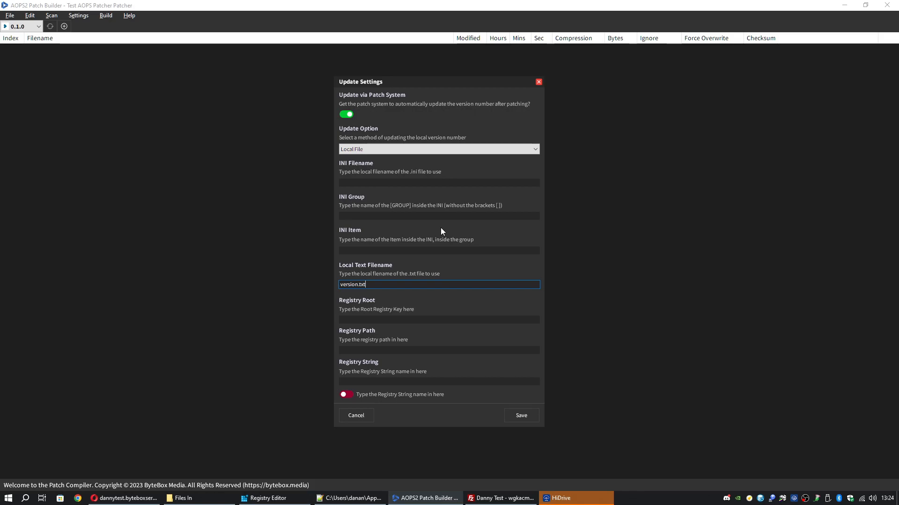
Check version.txt in Notepad and re-save it with version 0.1
left_click_drag(376, 287, 324, 287)
left_click(200, 499)
double_click(355, 393)
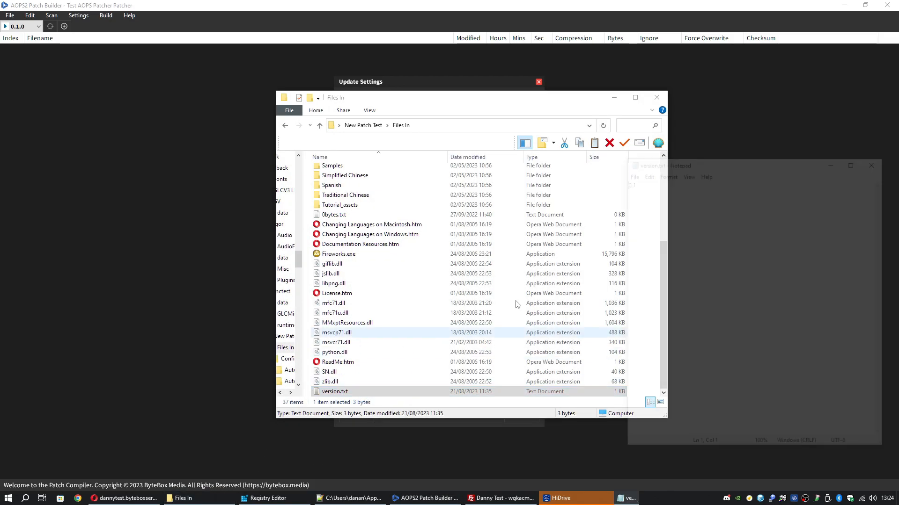
left_click(614, 97)
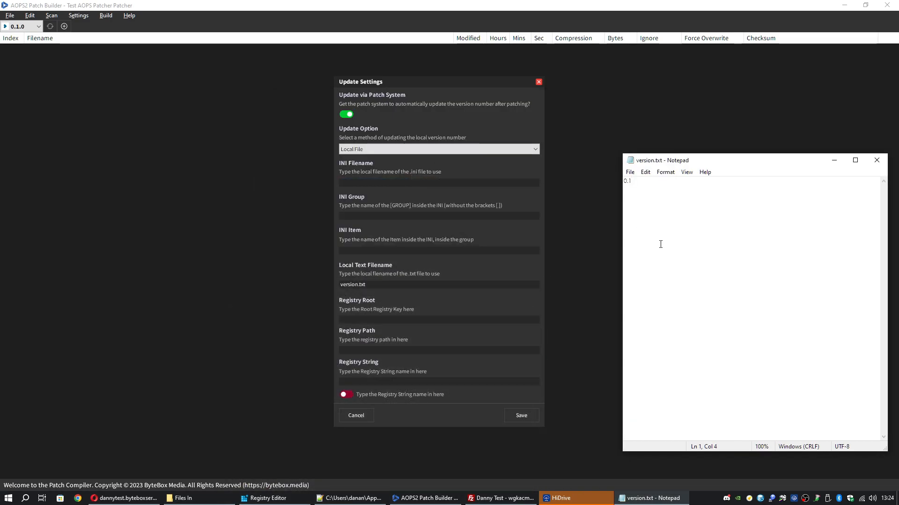
left_click_drag(661, 242, 614, 202)
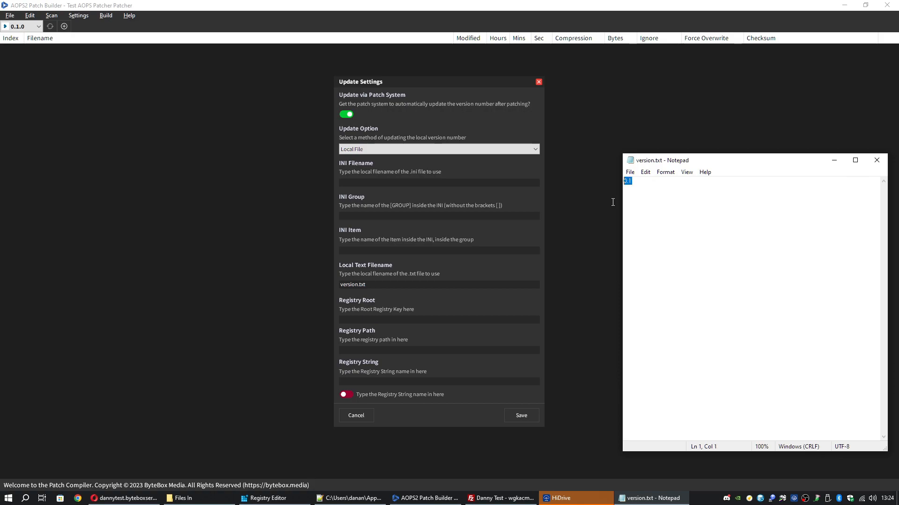
left_click(649, 195)
key("BackSpace")
type("2")
key("BackSpace")
type("1")
key("ctrl+s")
Save the Update Settings and return to the project's empty file list
left_click(833, 160)
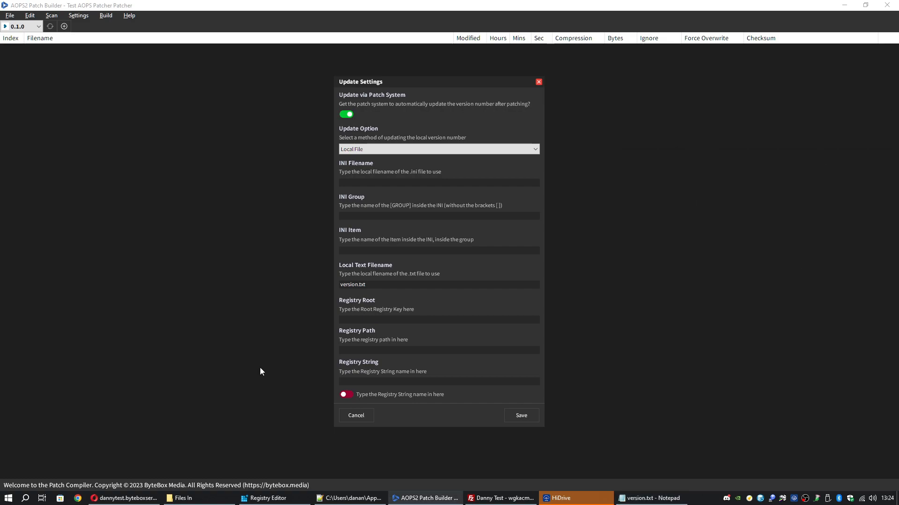
left_click(183, 498)
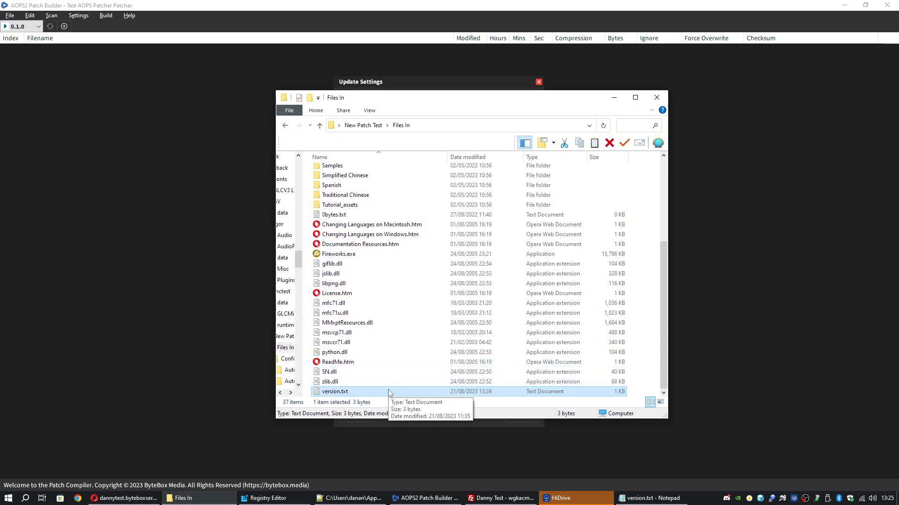
left_click(614, 98)
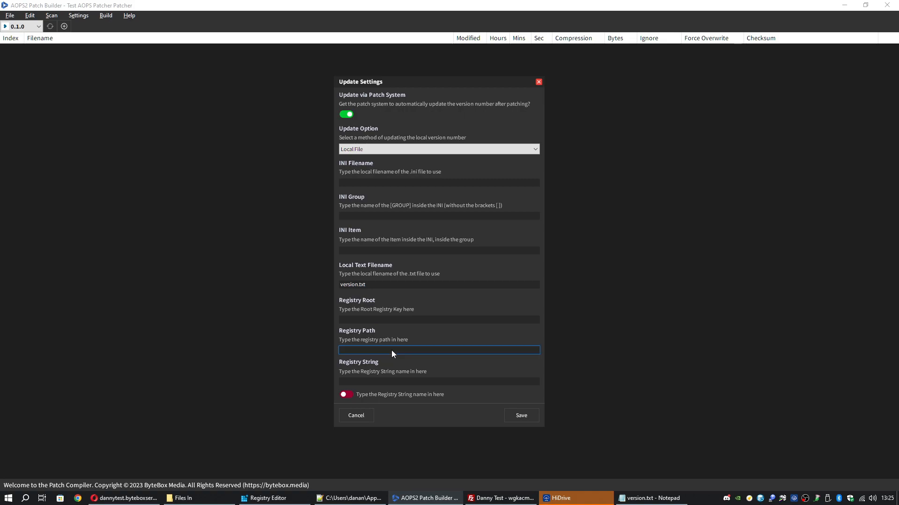
left_click(526, 414)
left_click(88, 18)
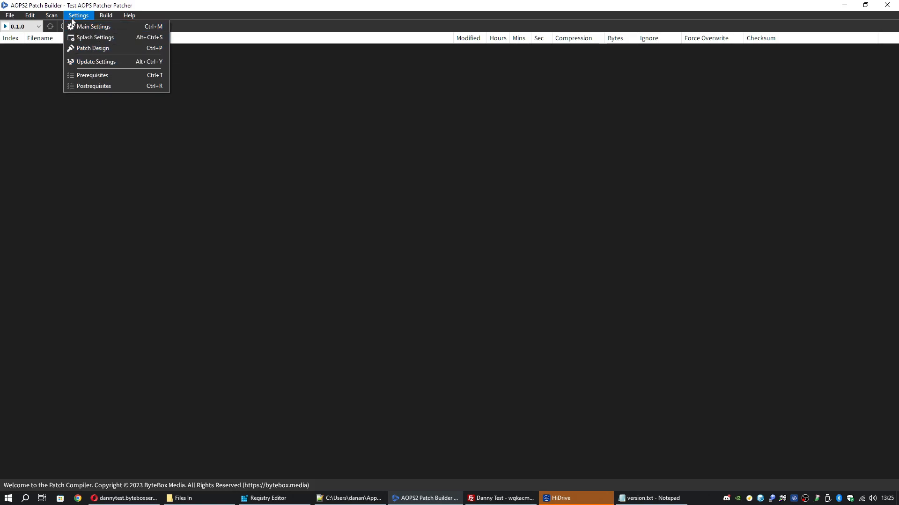
left_click(118, 78)
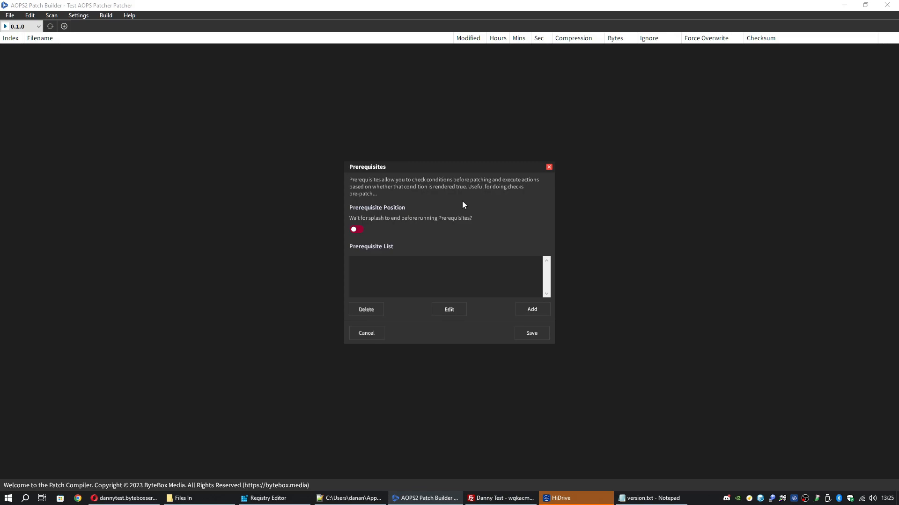
left_click(548, 167)
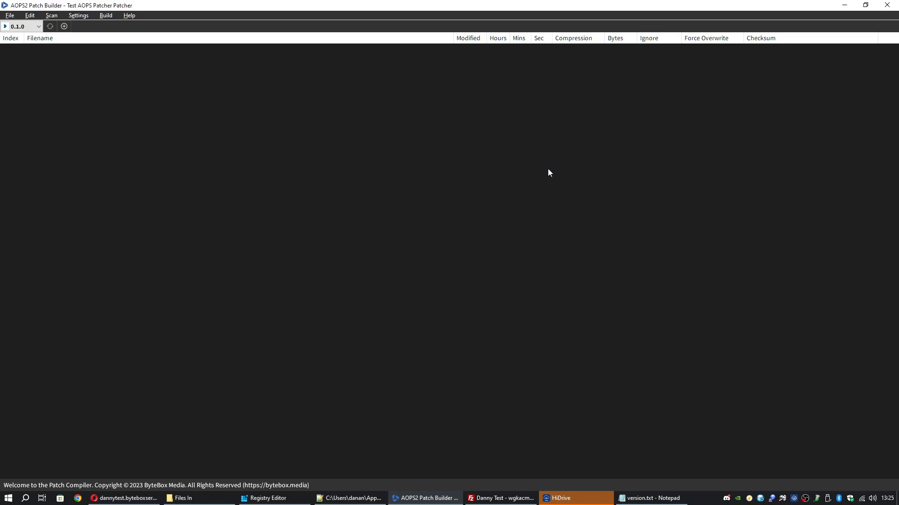
left_click(78, 15)
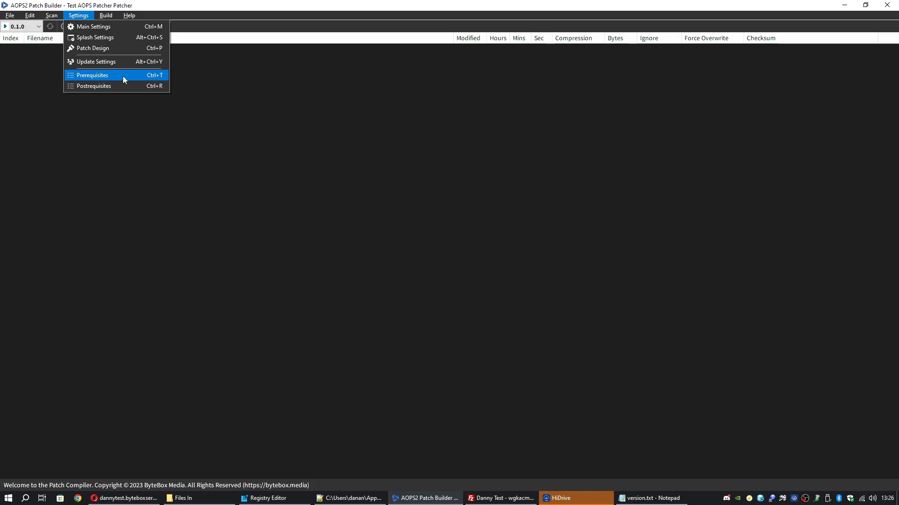
mouse_move(129, 11)
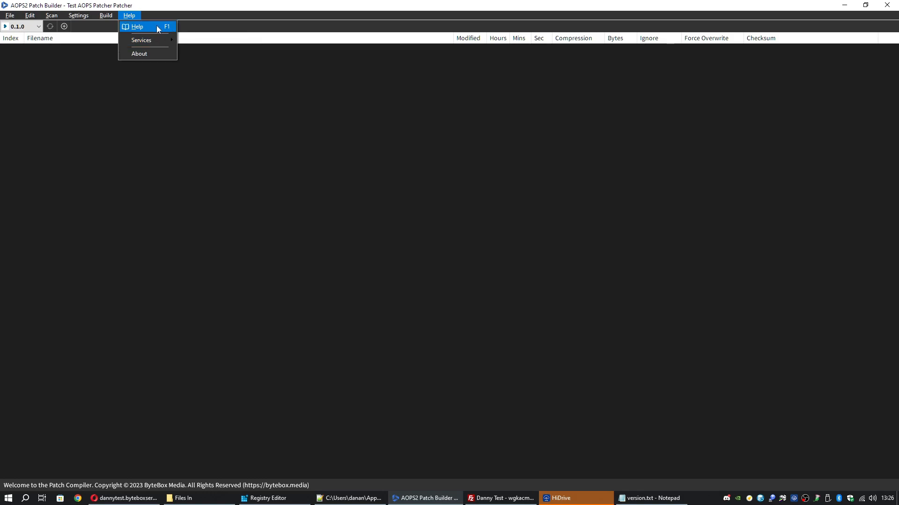
left_click(78, 17)
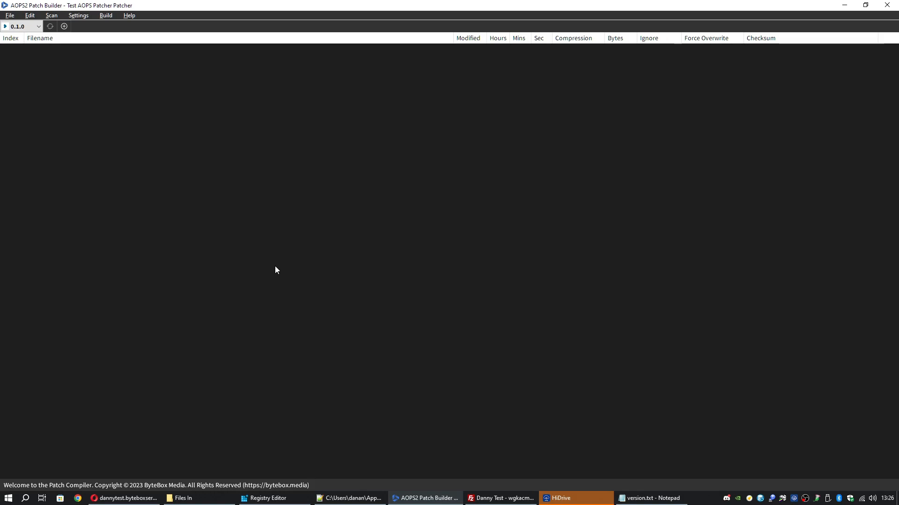
left_click(78, 16)
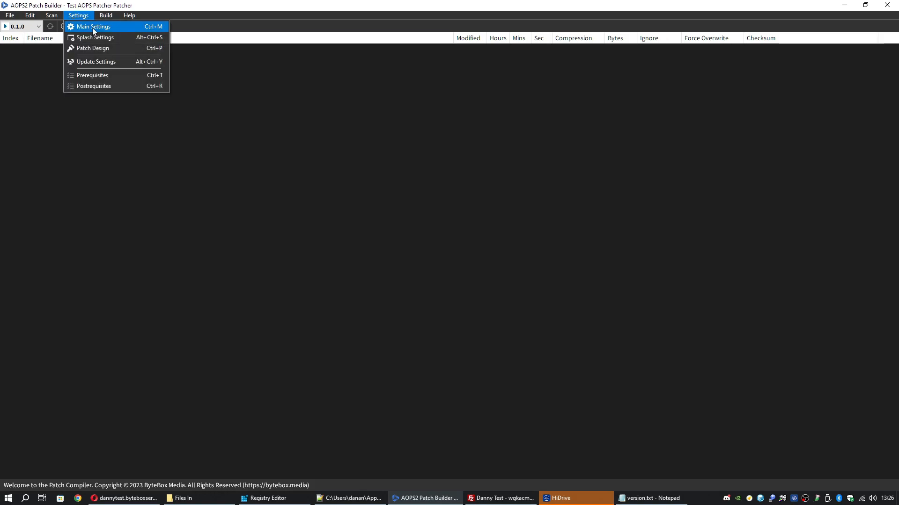
Open the main patch system settings and browse the server's gamefiles folder in FileZilla
left_click(92, 28)
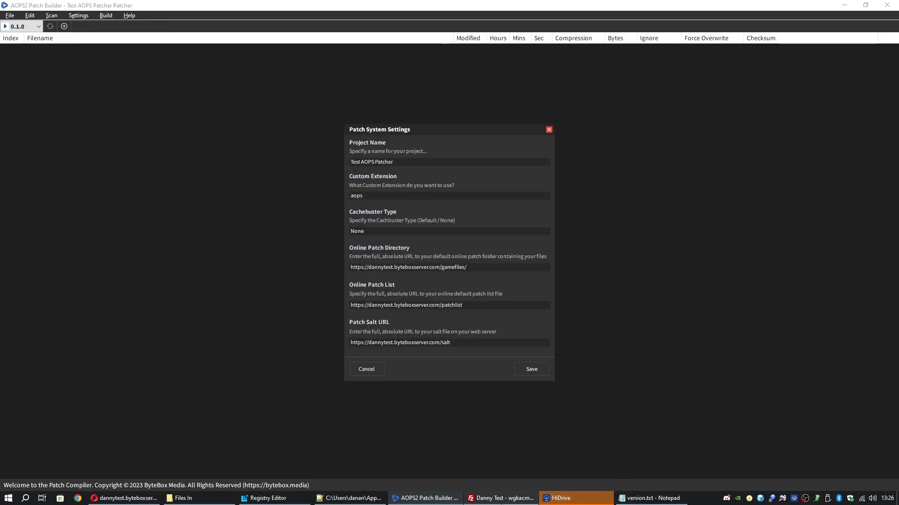
left_click(503, 497)
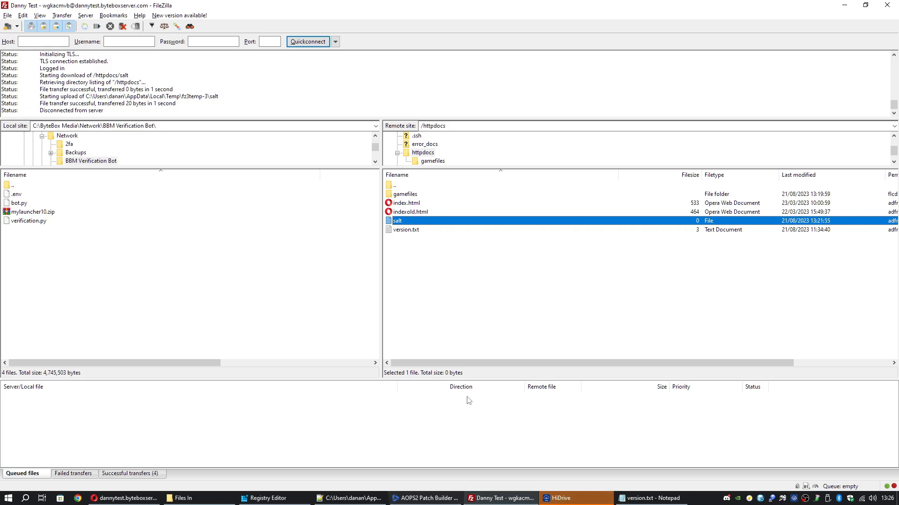
left_click(415, 223)
left_click(415, 224)
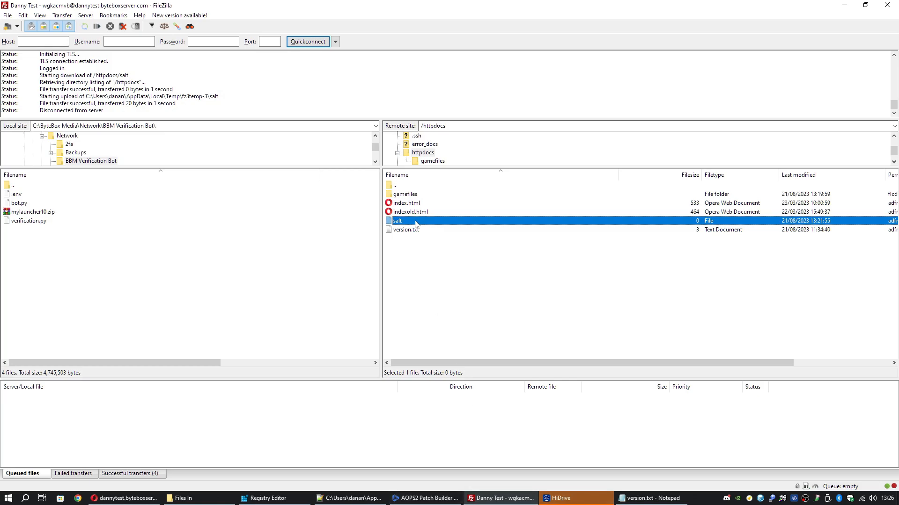
double_click(418, 194)
left_click(420, 185)
double_click(420, 186)
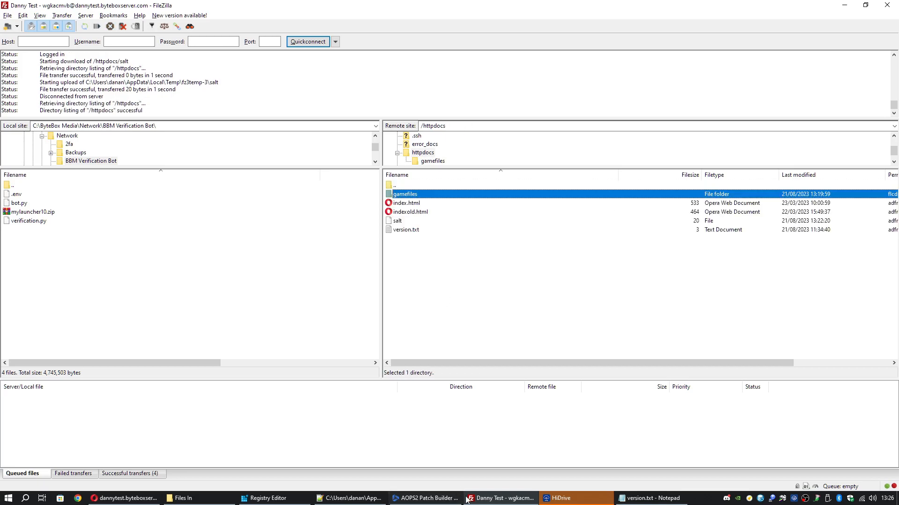
Review the online patch directory, patch list and patch salt URLs, then view the salt page
left_click(425, 497)
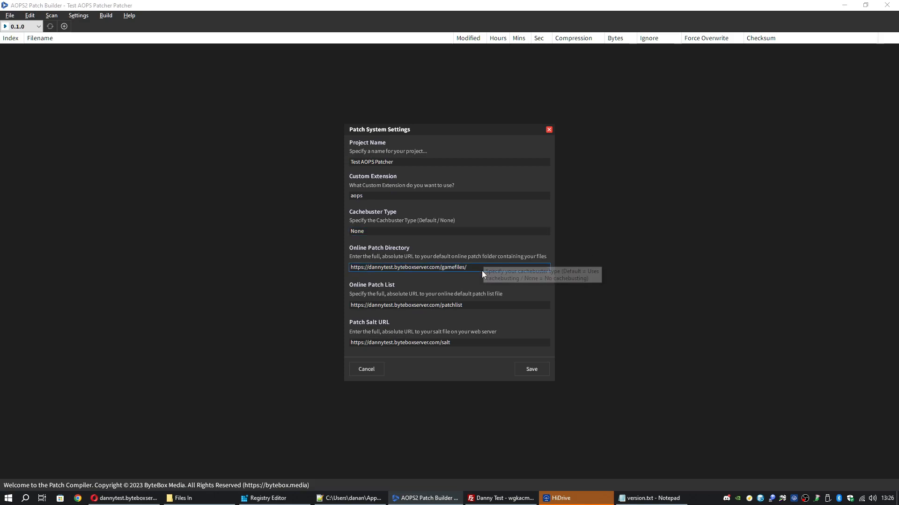
left_click_drag(479, 268, 322, 269)
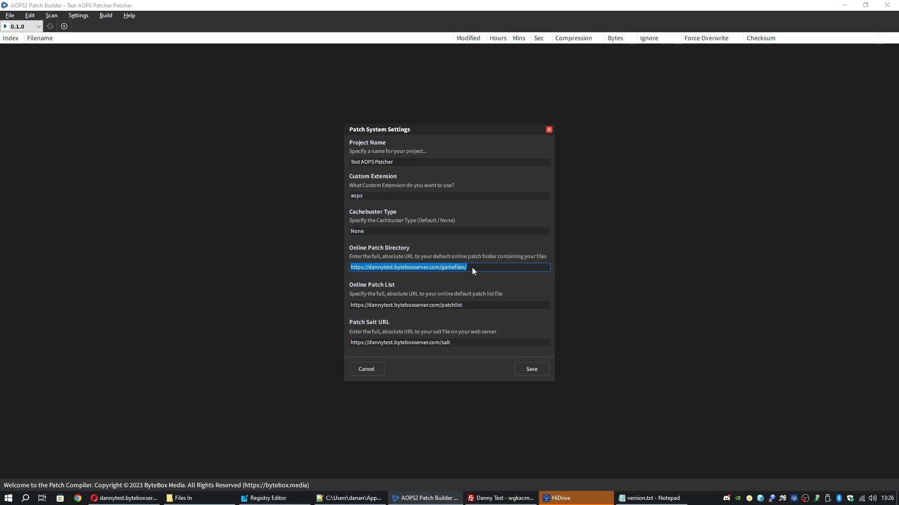
left_click_drag(482, 268, 332, 267)
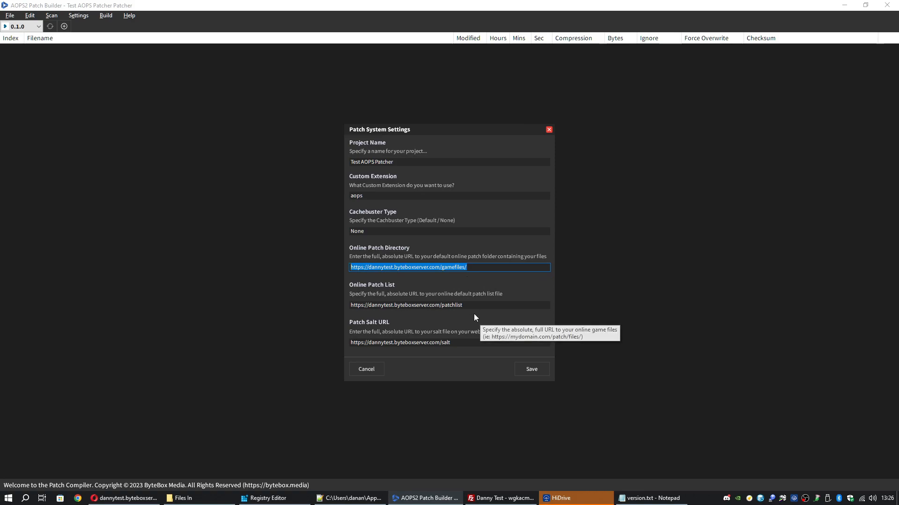
left_click_drag(474, 307, 327, 305)
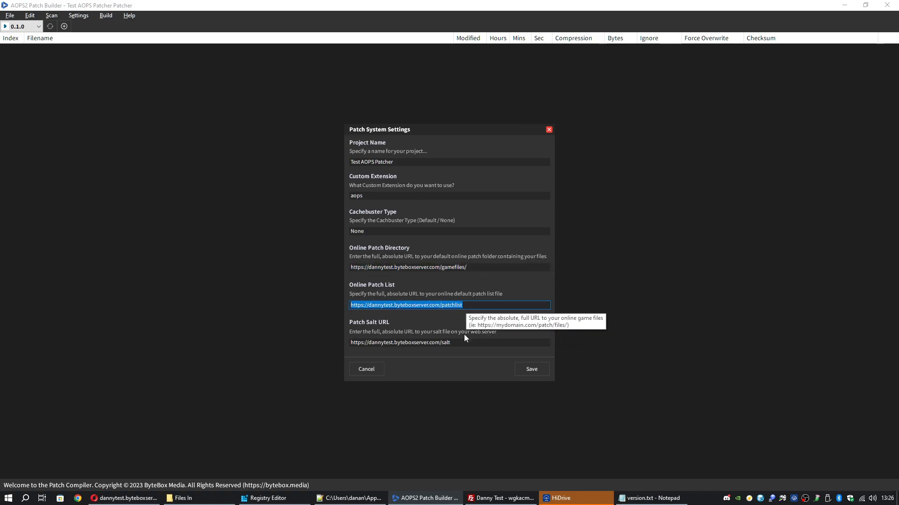
left_click_drag(462, 342, 318, 342)
left_click(501, 498)
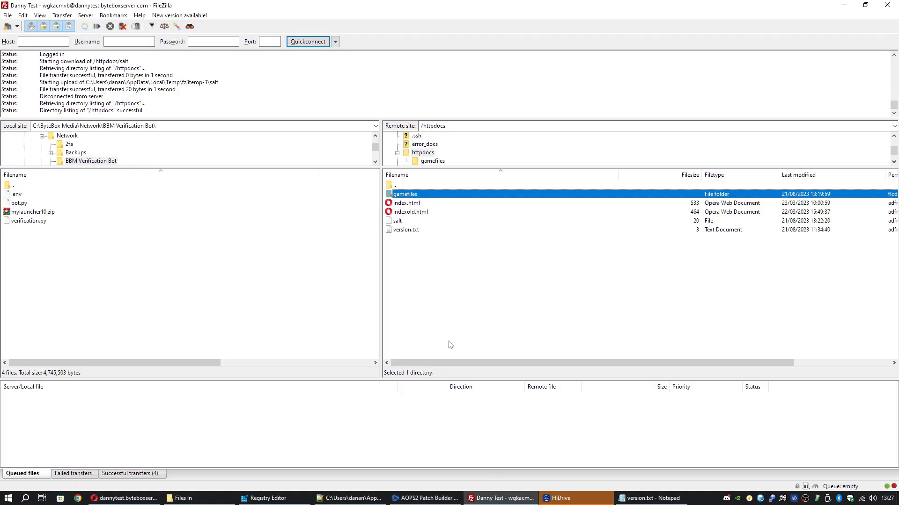
left_click(844, 4)
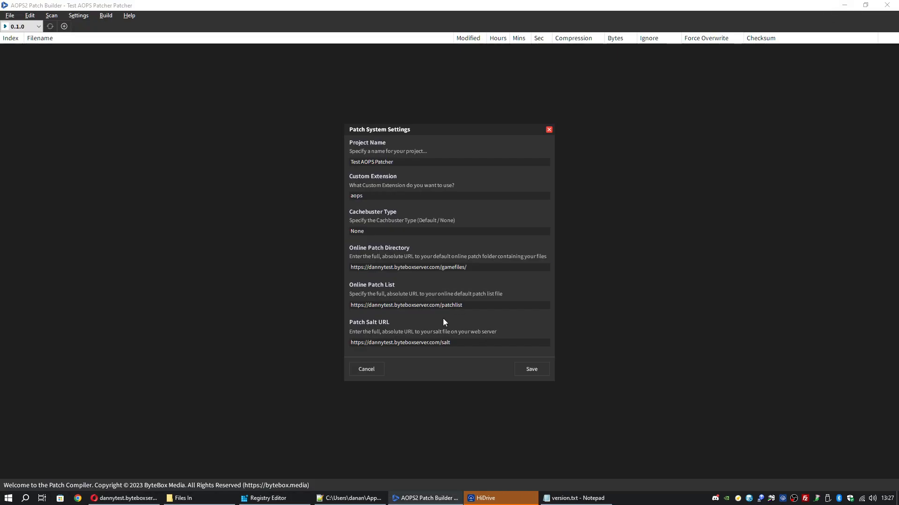
left_click(125, 498)
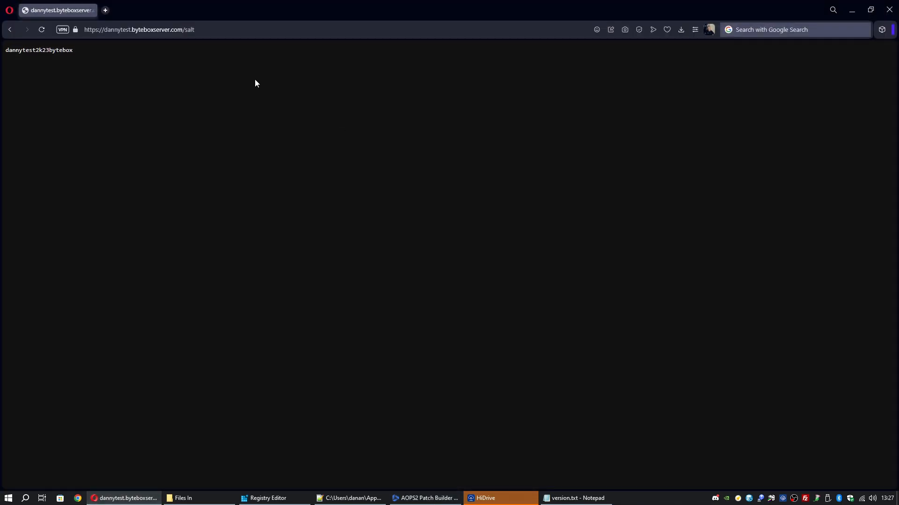
Load the server's gamefiles address in place of salt in Opera
left_click(187, 29)
left_click(188, 29)
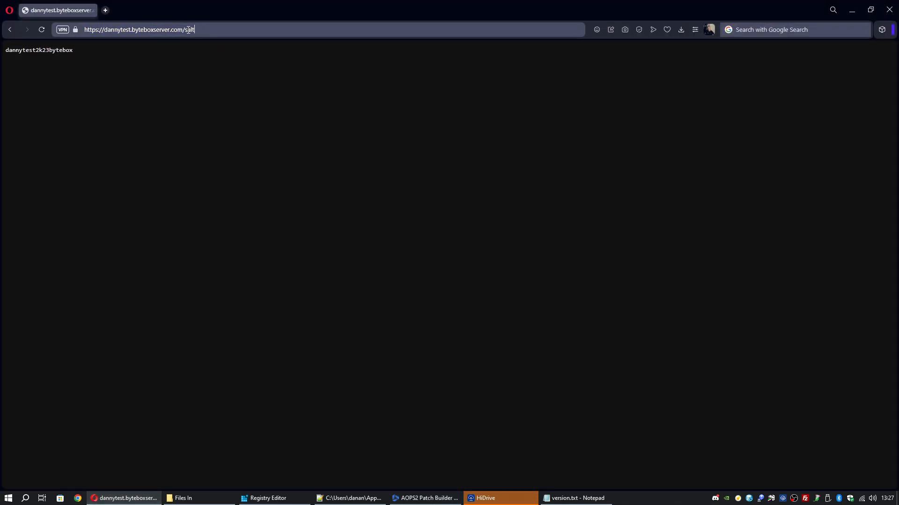
left_click_drag(187, 30, 224, 31)
type("gamefiles")
key("Return")
Look over the 403 Forbidden error and go back to the salt page
left_click_drag(250, 102, 381, 177)
left_click(487, 168)
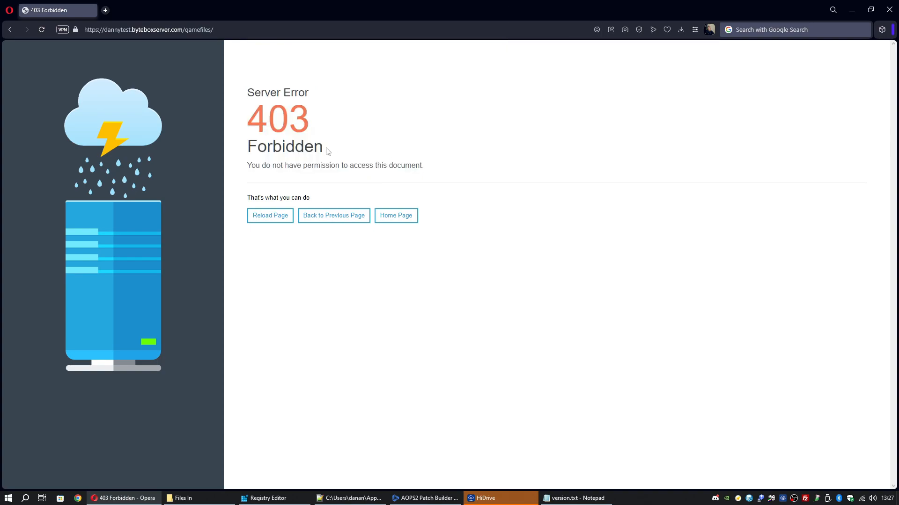
left_click(206, 30)
left_click(355, 156)
left_click(11, 30)
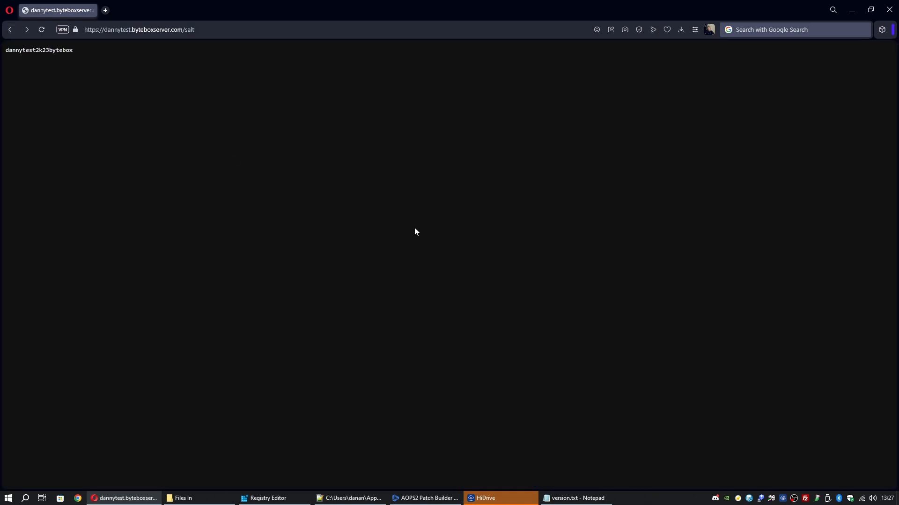
Save the patch system settings, then recheck the patch salt URL in Main Settings and cancel
left_click(416, 498)
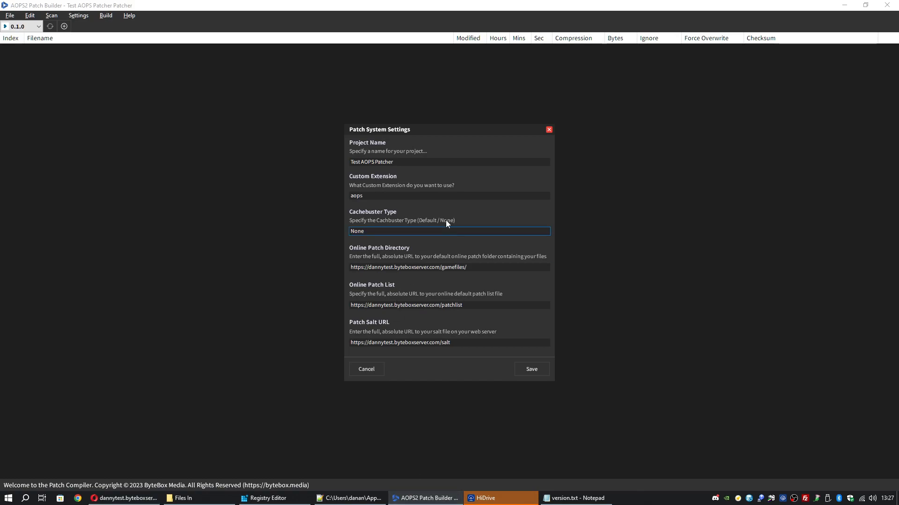
left_click(535, 369)
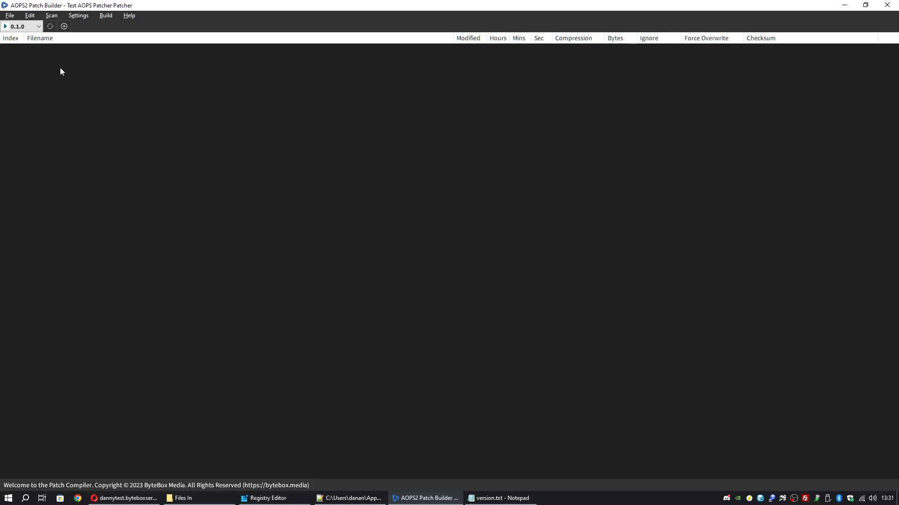
left_click(30, 17)
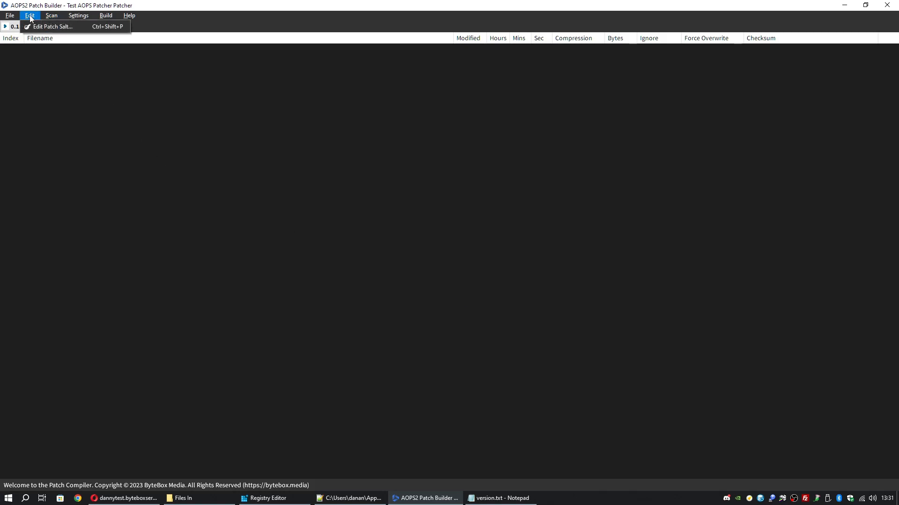
mouse_move(77, 15)
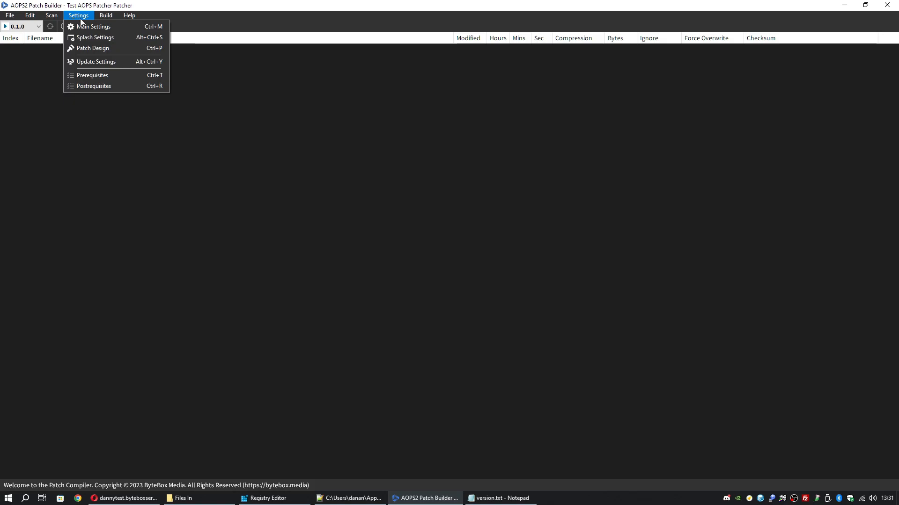
left_click(88, 28)
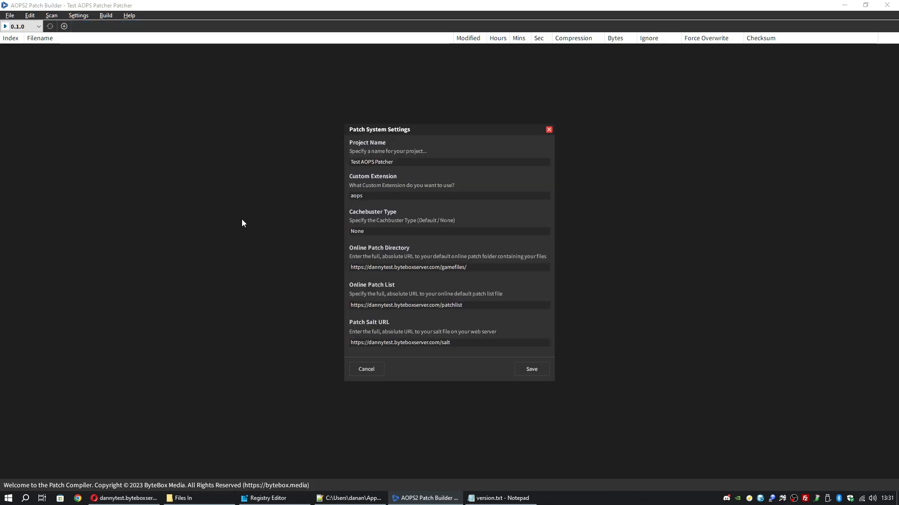
left_click(459, 344)
left_click_drag(458, 344, 325, 343)
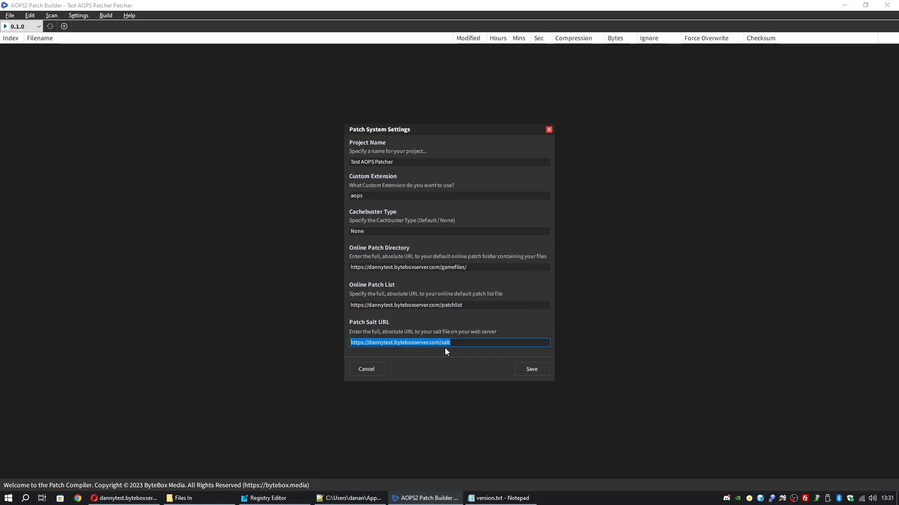
left_click(369, 370)
Copy the salt value from the salt file in Notepad++ and close Notepad++
key("alt+Tab")
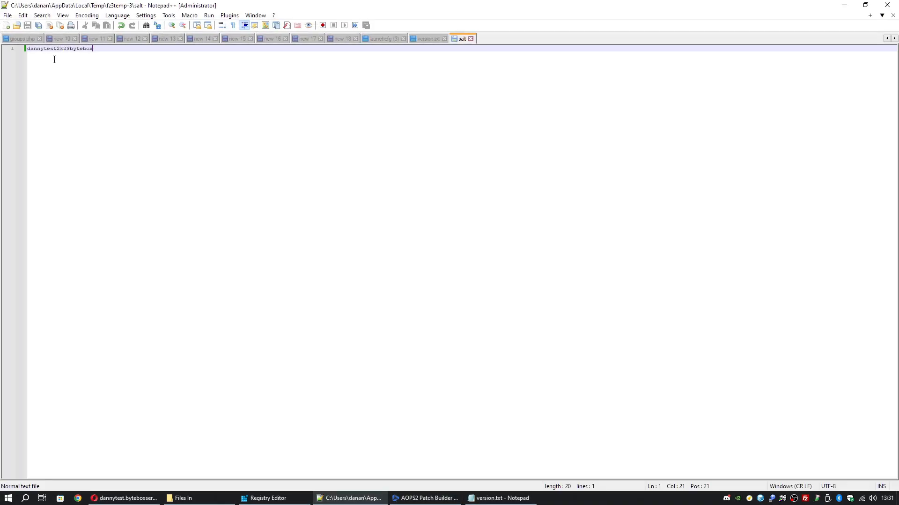
double_click(89, 49)
right_click(84, 49)
left_click(106, 64)
left_click(887, 5)
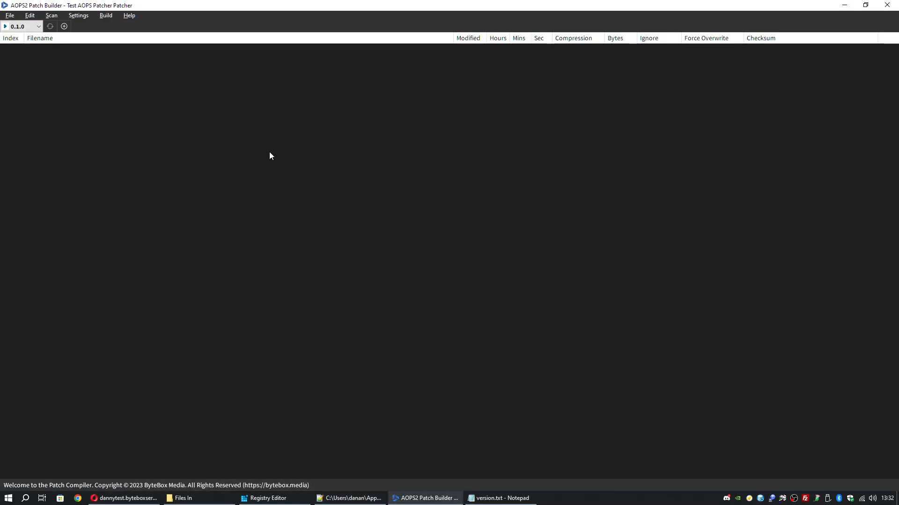
Paste the copied salt into Edit Patch Salt, trim it to 13 characters, and update it
left_click(35, 20)
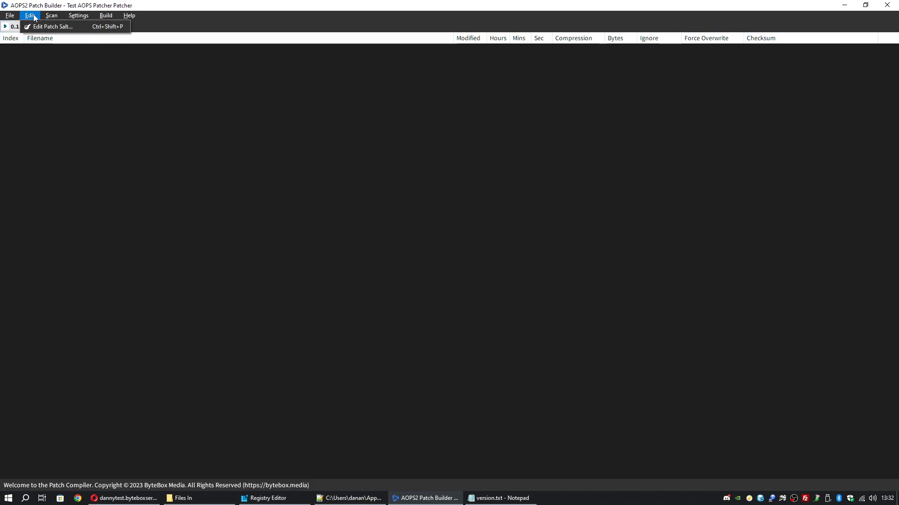
left_click(52, 27)
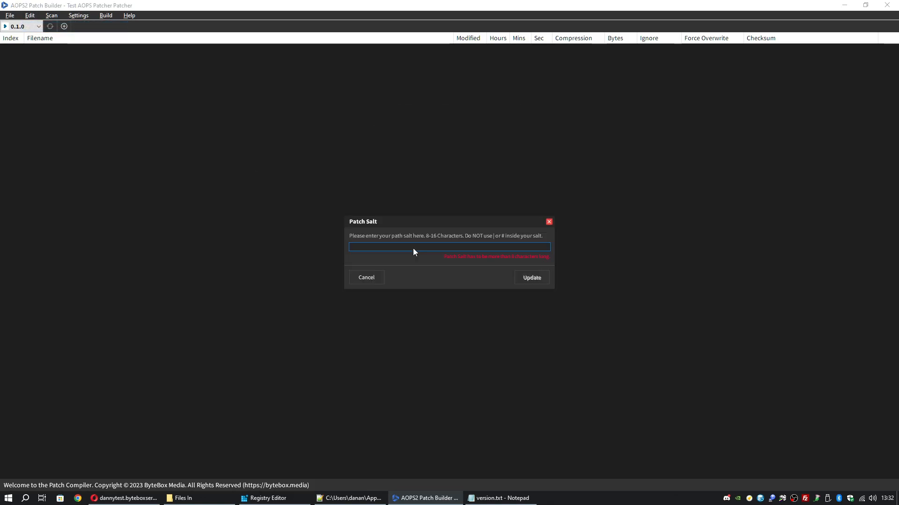
type("dannytest2k23bytebox")
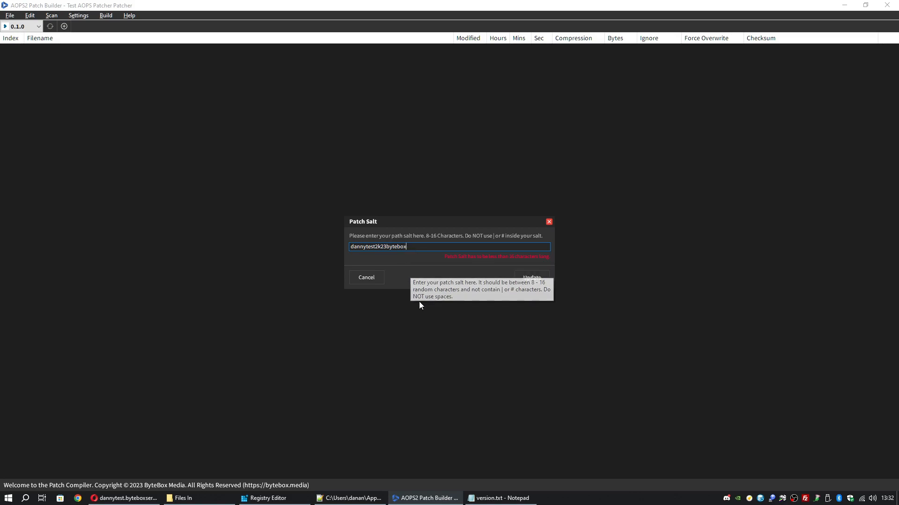
key("BackSpace")
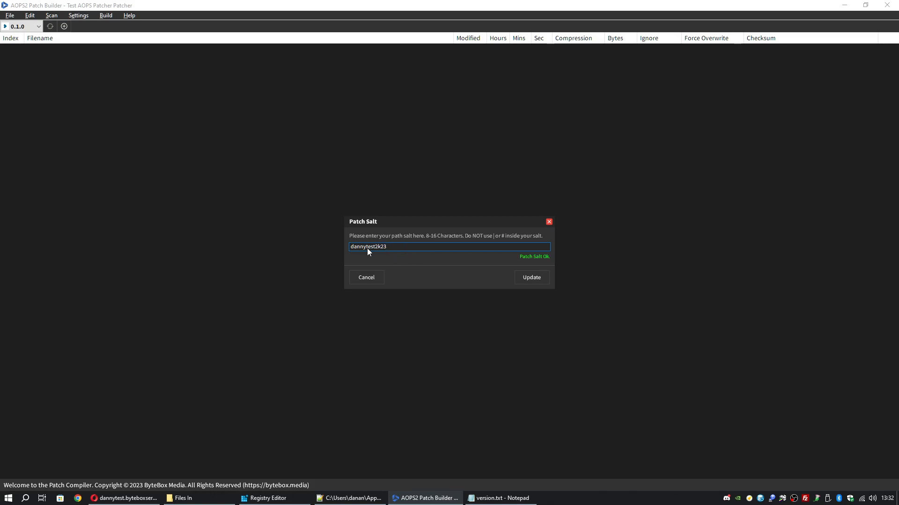
left_click(392, 247)
left_click(532, 281)
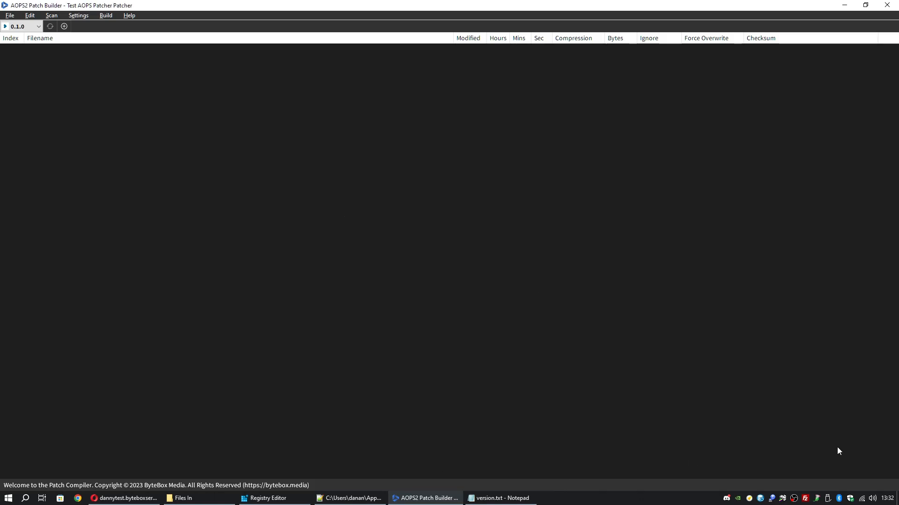
Trim the server's salt file to the same 13-character salt and upload it to /httpdocs
left_click(805, 498)
right_click(406, 222)
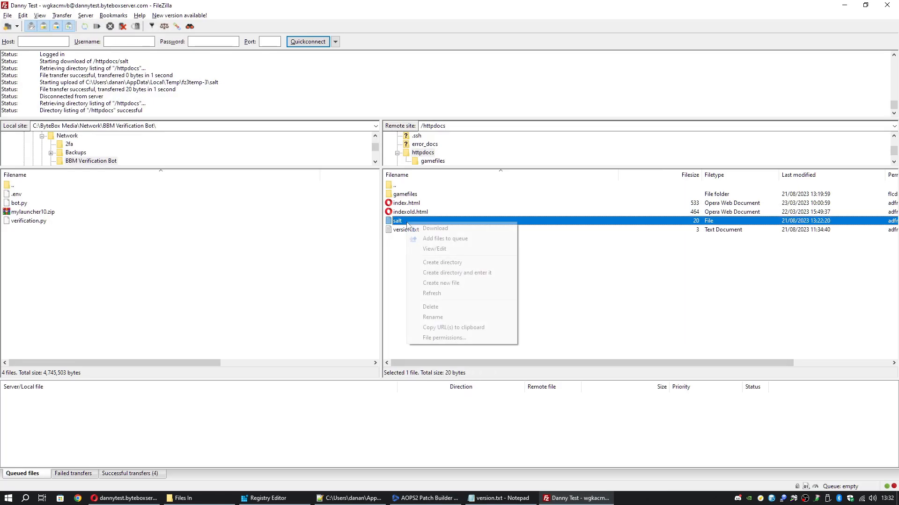
left_click(430, 251)
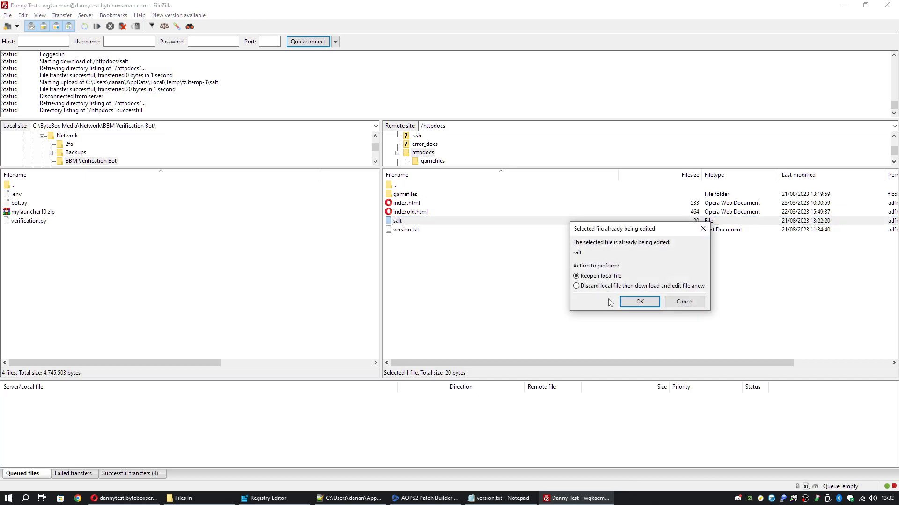
left_click(639, 301)
left_click(185, 147)
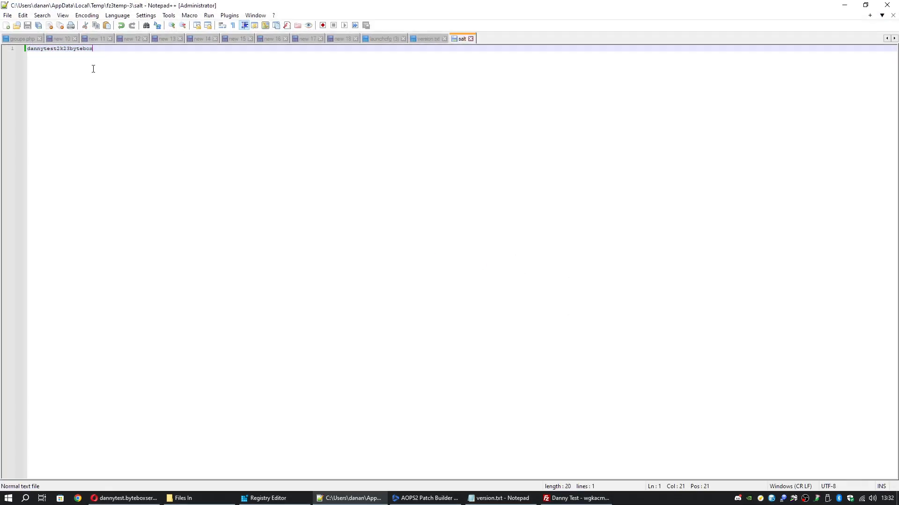
key("BackSpace")
key("BackSpace")
key("BackSpace")
key("BackSpace")
key("BackSpace")
key("BackSpace")
key("BackSpace")
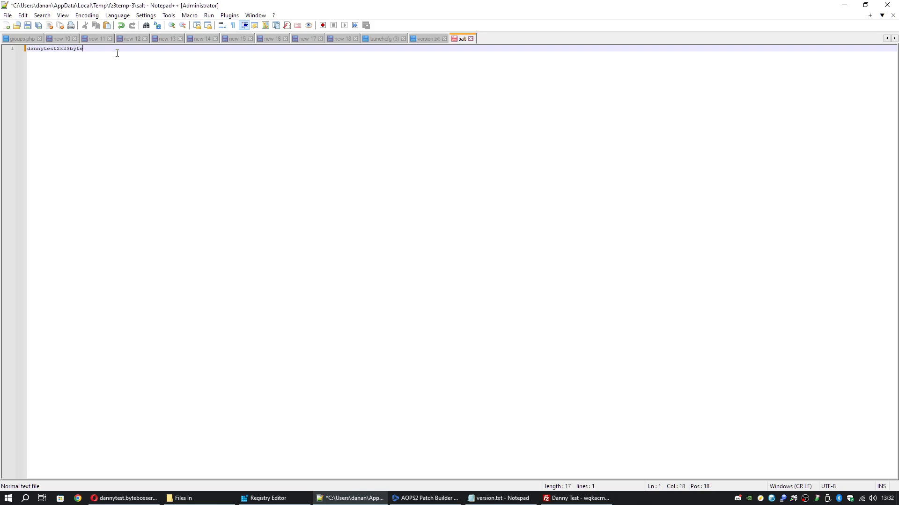
key("ctrl+s")
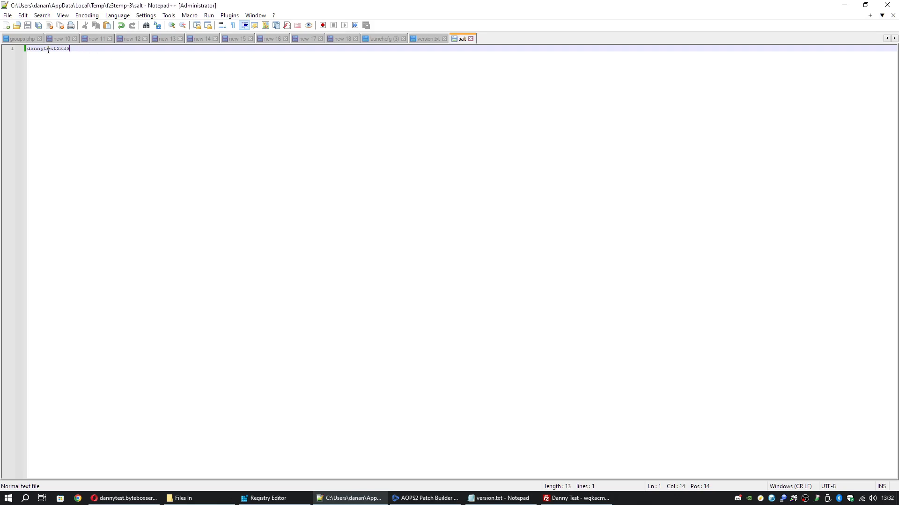
left_click(843, 10)
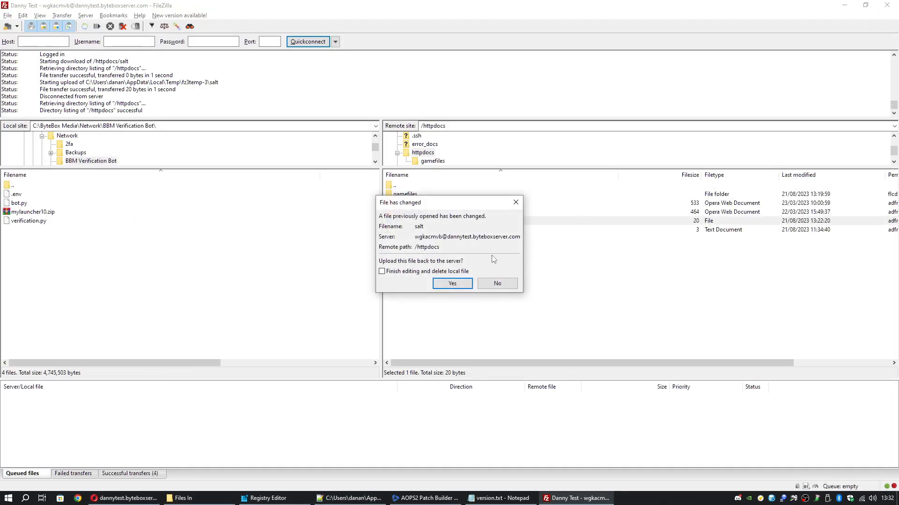
left_click(453, 282)
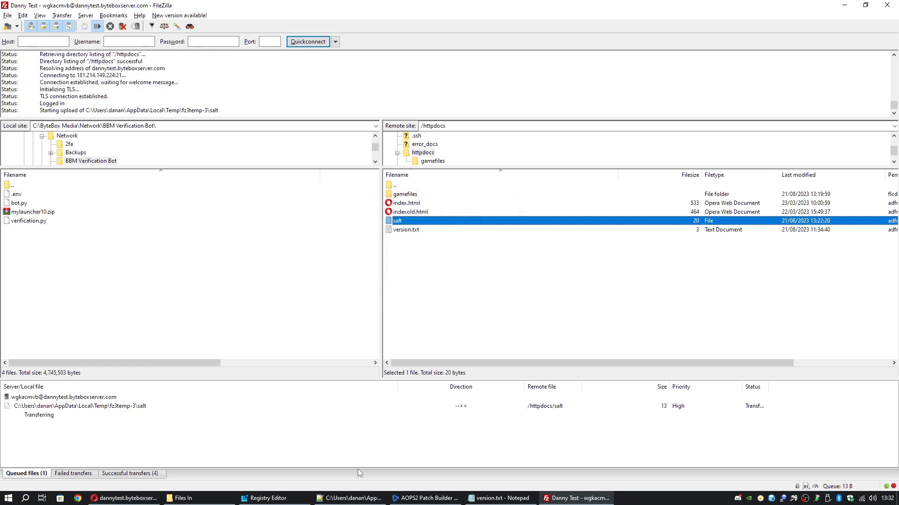
left_click(428, 499)
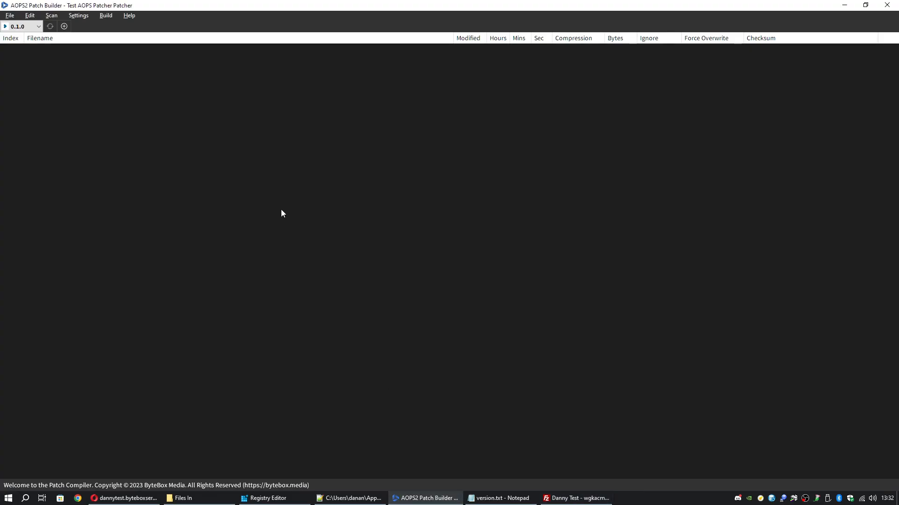
right_click(21, 23)
left_click(47, 27)
left_click_drag(395, 249, 261, 234)
left_click(523, 278)
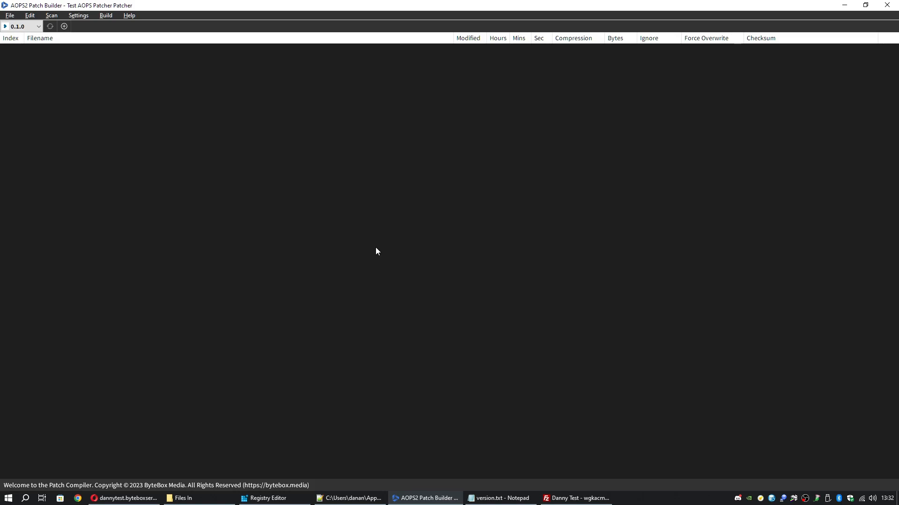
left_click(38, 27)
left_click(34, 38)
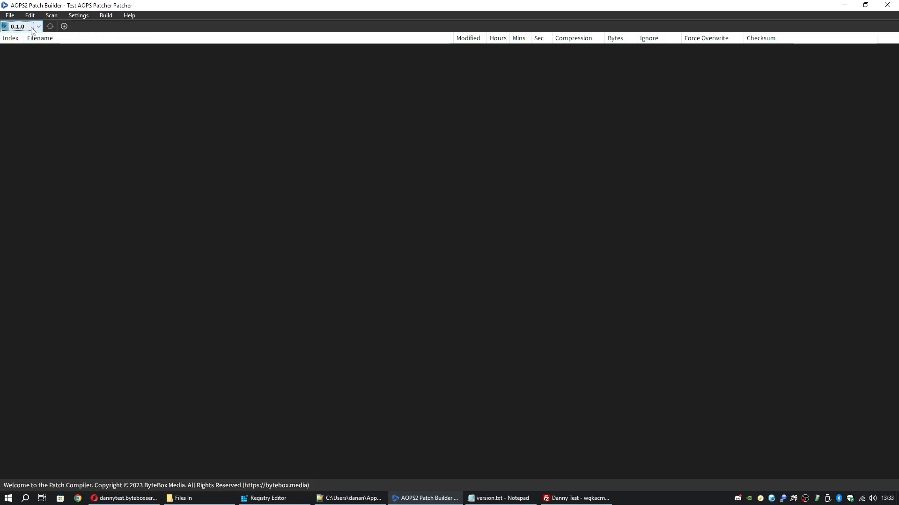
Start a directory scan and scroll the folder picker toward New Patch Test
left_click(51, 16)
left_click(60, 27)
left_click_drag(421, 178, 277, 61)
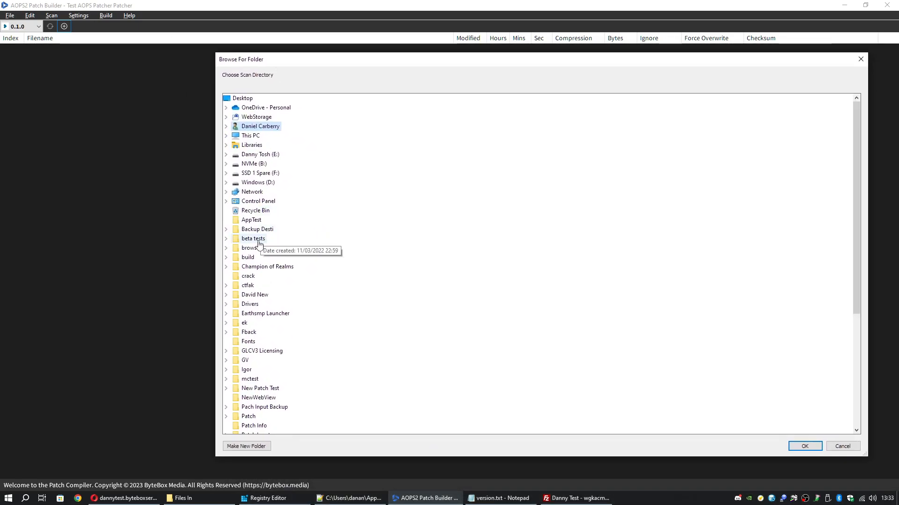
scroll(259, 243, "down", 1)
left_click(183, 498)
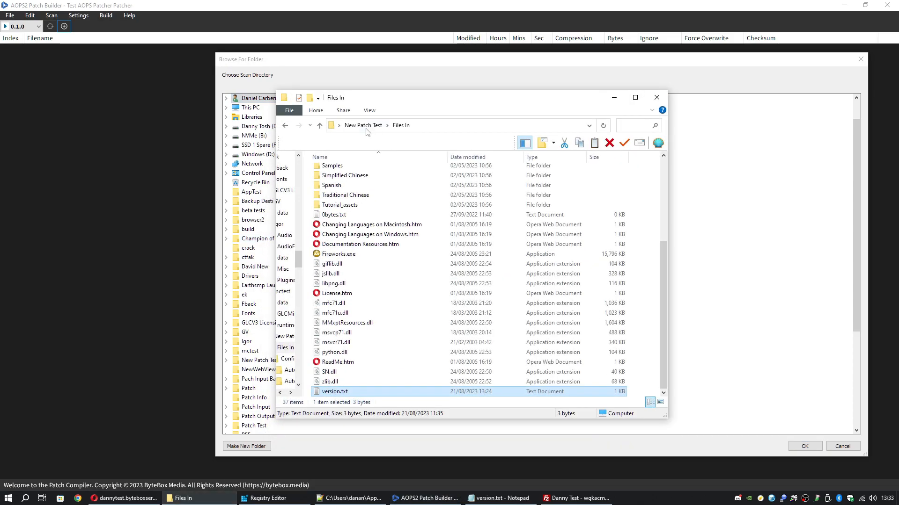
left_click(613, 97)
scroll(276, 279, "down", 3)
scroll(276, 280, "down", 2)
Pick the Files In folder inside New Patch Test as the scan directory
double_click(269, 238)
double_click(258, 248)
left_click(183, 498)
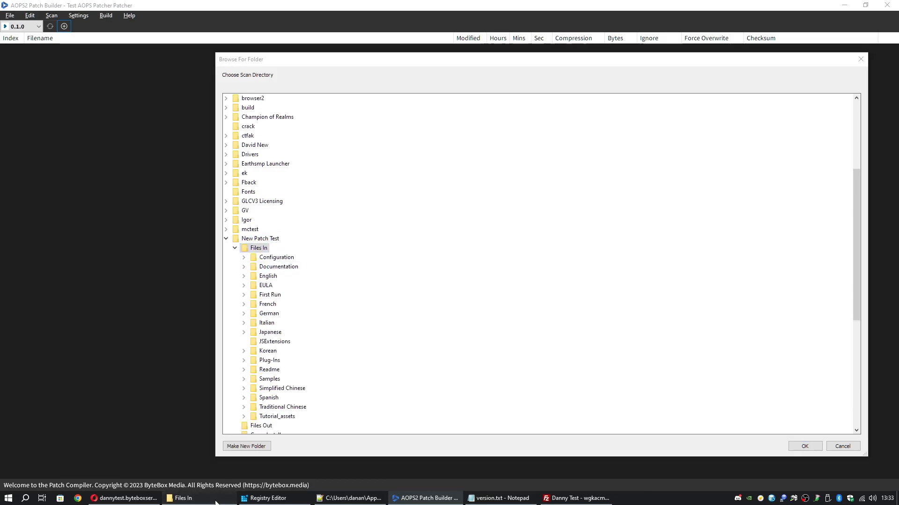
scroll(391, 200, "up", 3)
key("alt+Up")
double_click(345, 172)
scroll(421, 297, "down", 5)
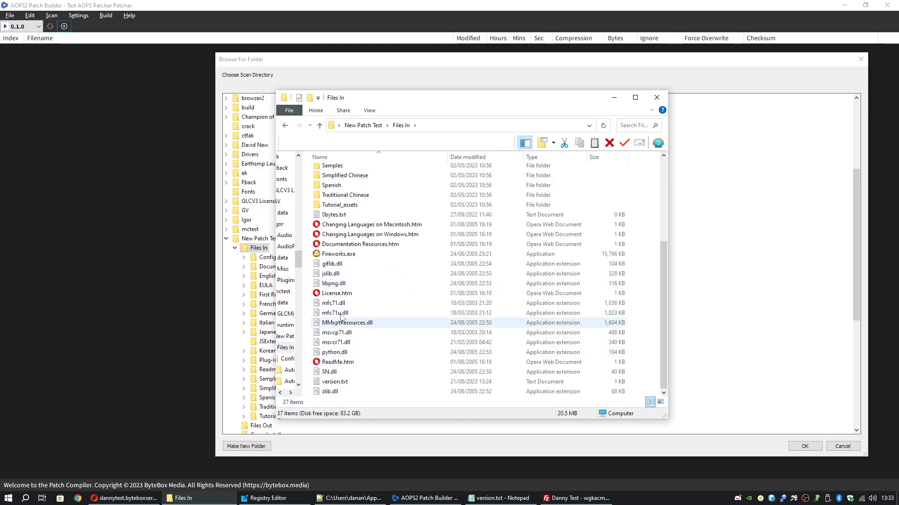
left_click(614, 97)
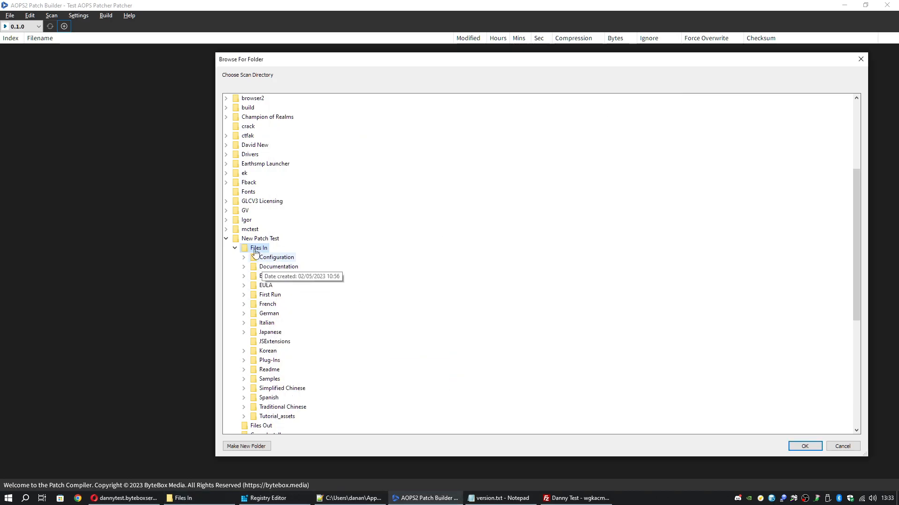
left_click(802, 445)
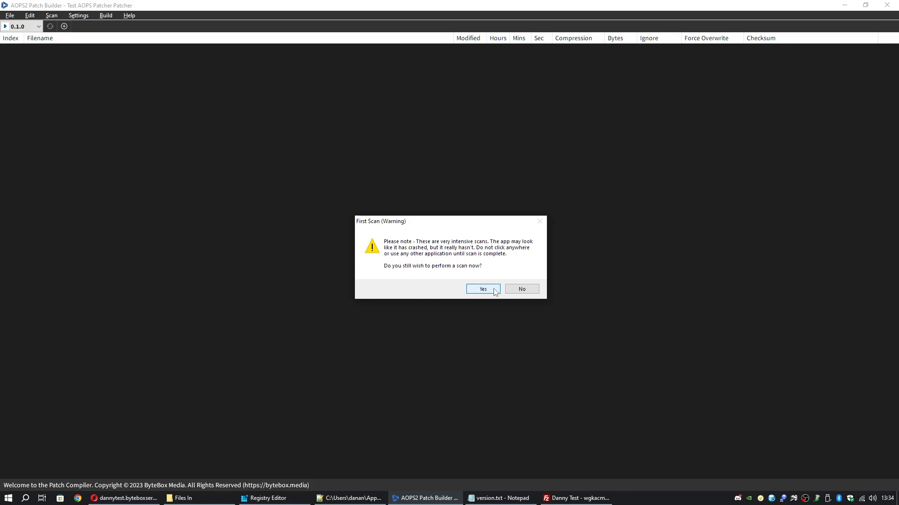
Check the Files In folder's properties before answering the first-scan warning
left_click(183, 498)
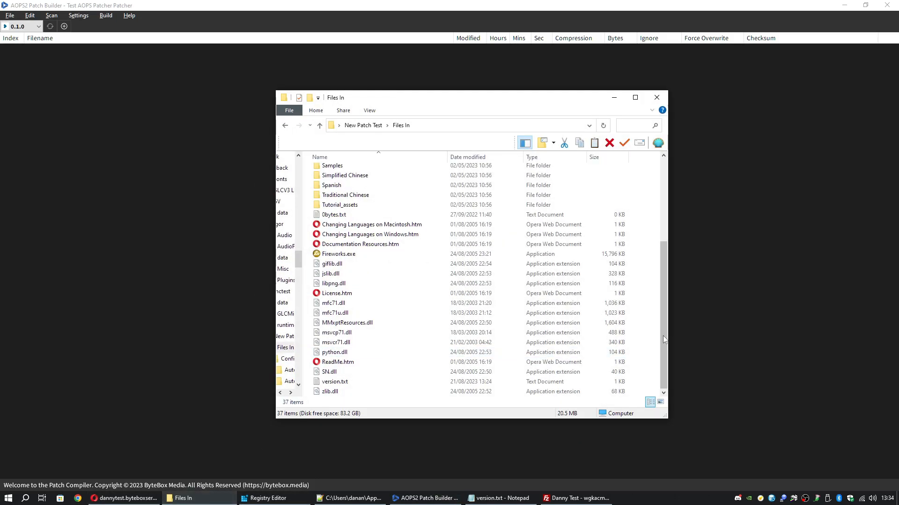
right_click(646, 387)
left_click(665, 383)
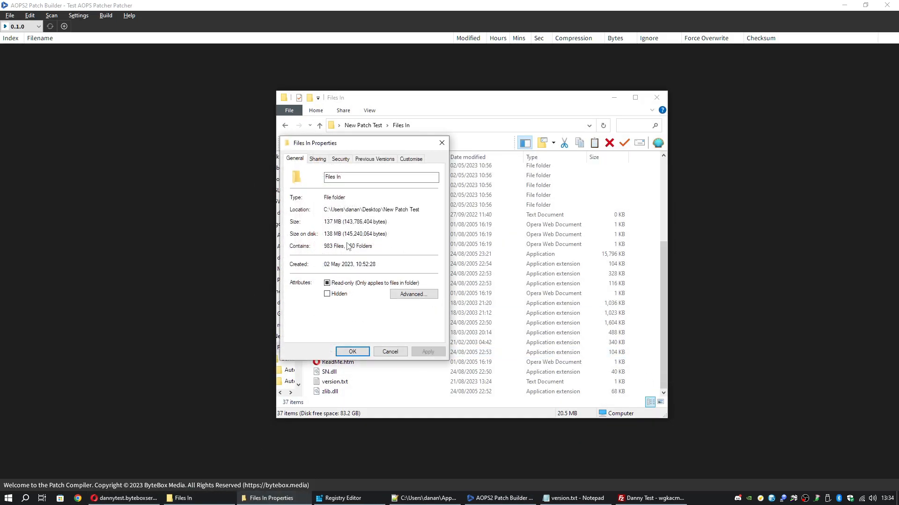
left_click(390, 352)
left_click(614, 97)
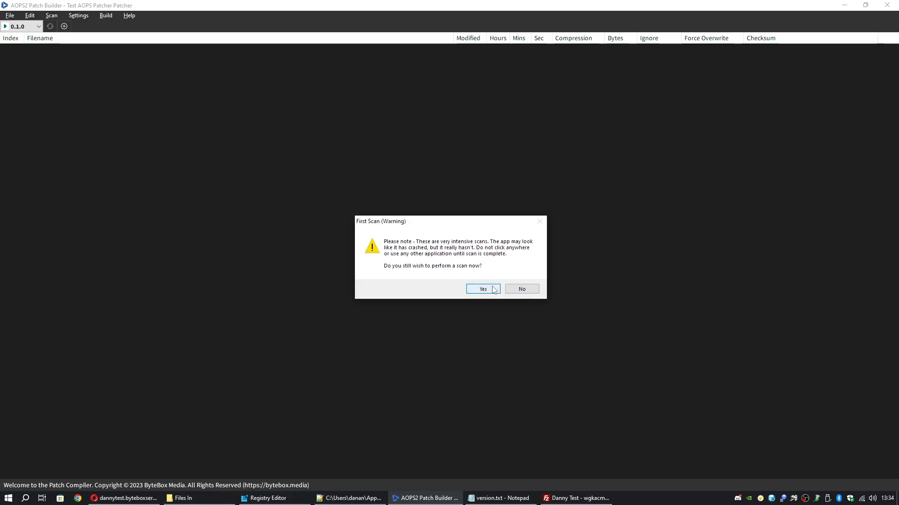
Confirm the first scan and let the file list populate
left_click(492, 288)
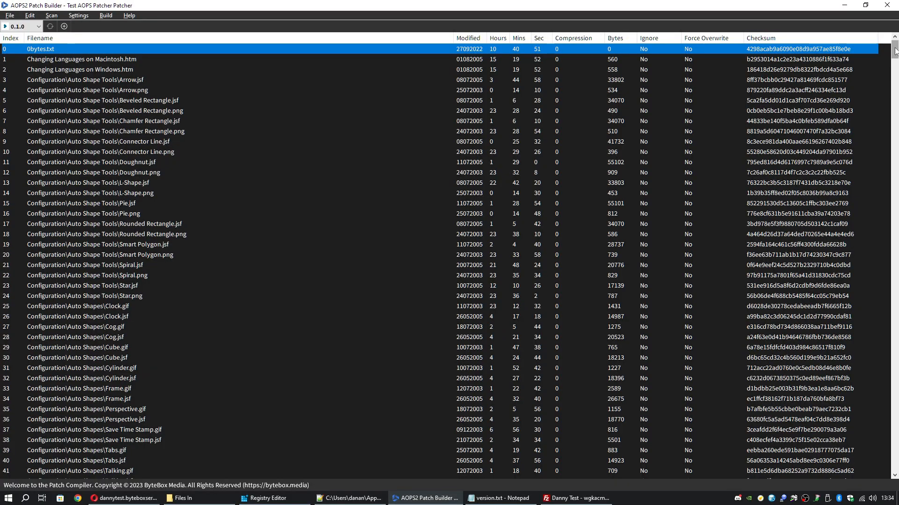
mouse_move(894, 51)
left_mouse_down()
mouse_move(894, 449)
mouse_move(894, 47)
left_mouse_up()
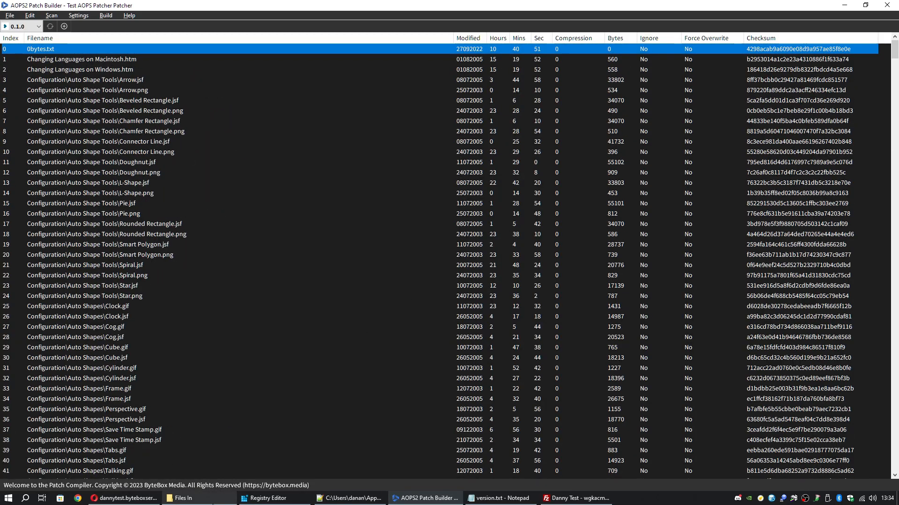
left_click(184, 498)
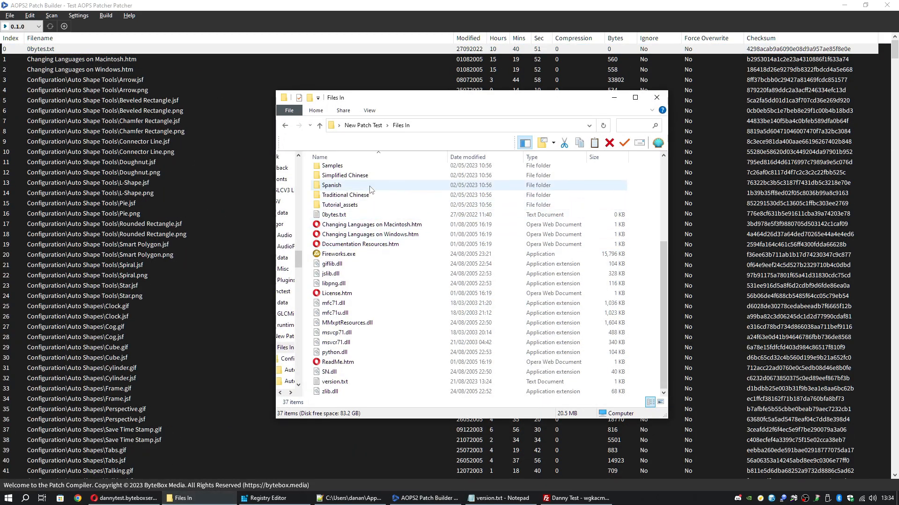
Compare the Configuration and Command Panels folders with the list, then select Pie.png
scroll(370, 185, "up", 5)
double_click(363, 167)
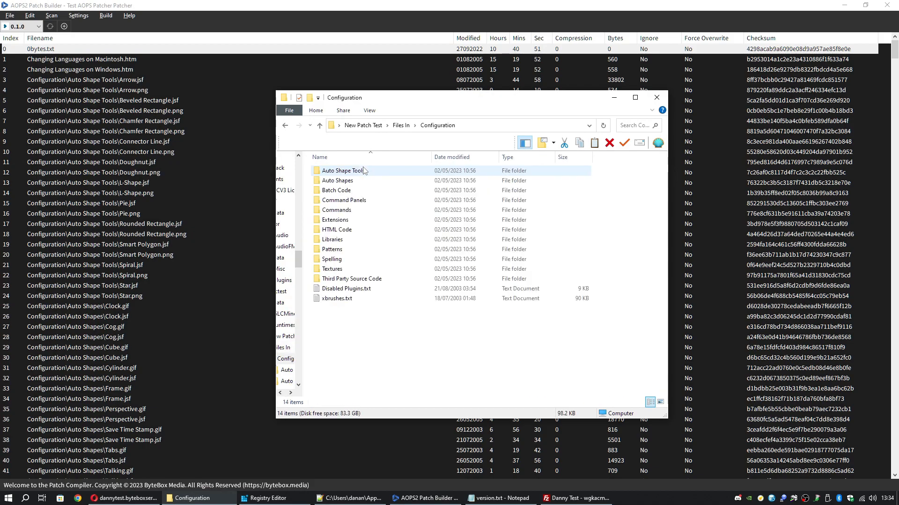
double_click(360, 203)
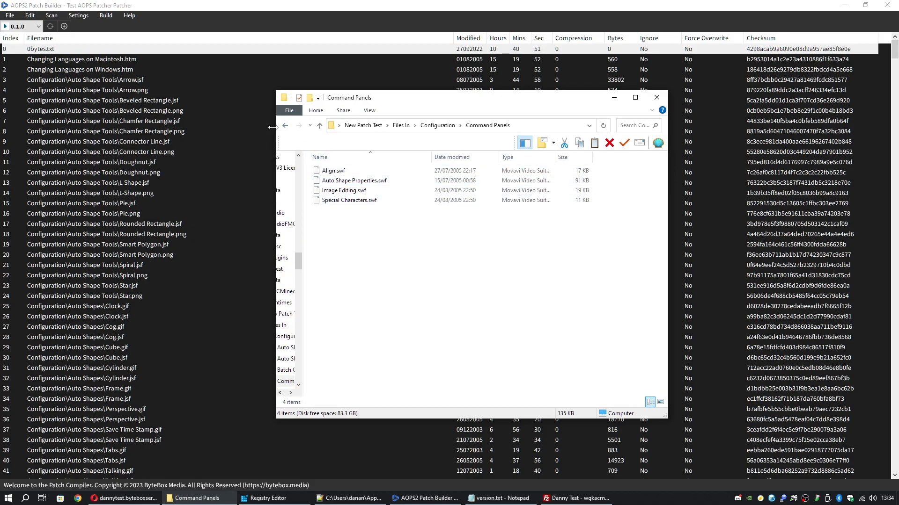
double_click(287, 125)
left_click(614, 98)
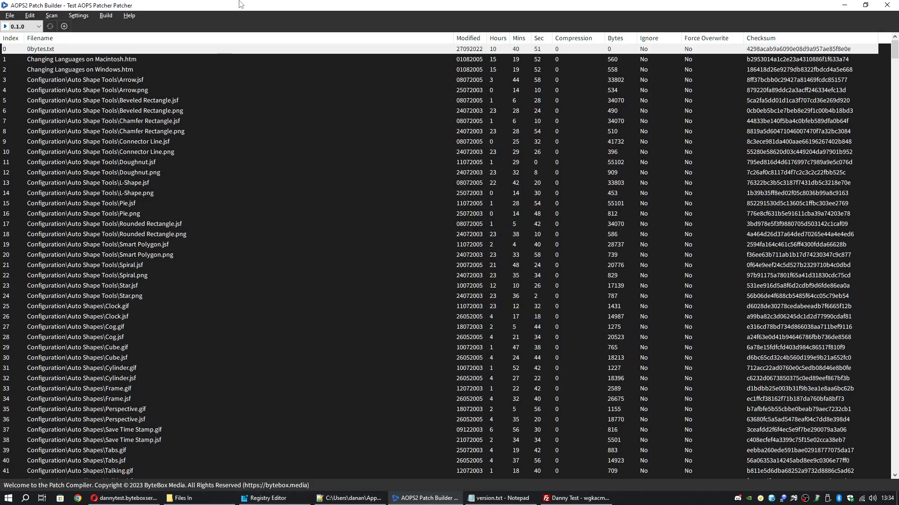
left_click(327, 214)
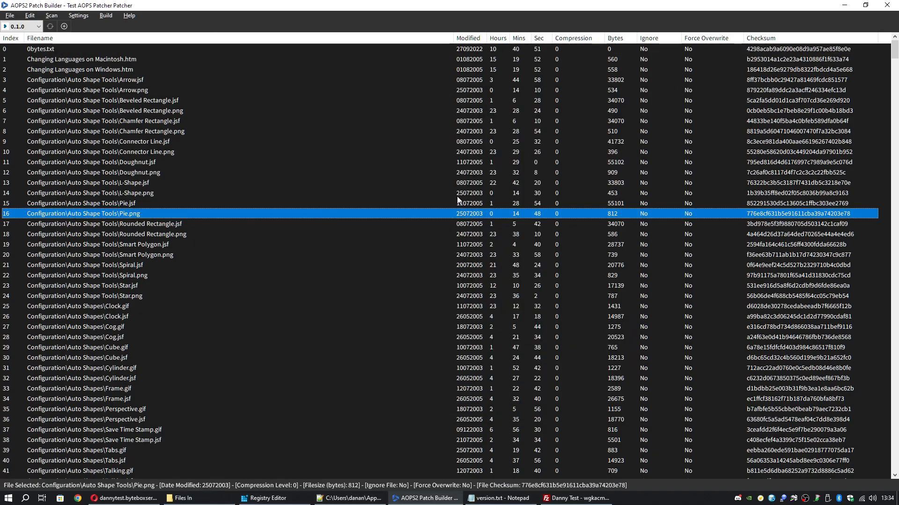
mouse_move(894, 51)
left_mouse_down()
mouse_move(895, 463)
mouse_move(895, 44)
left_mouse_up()
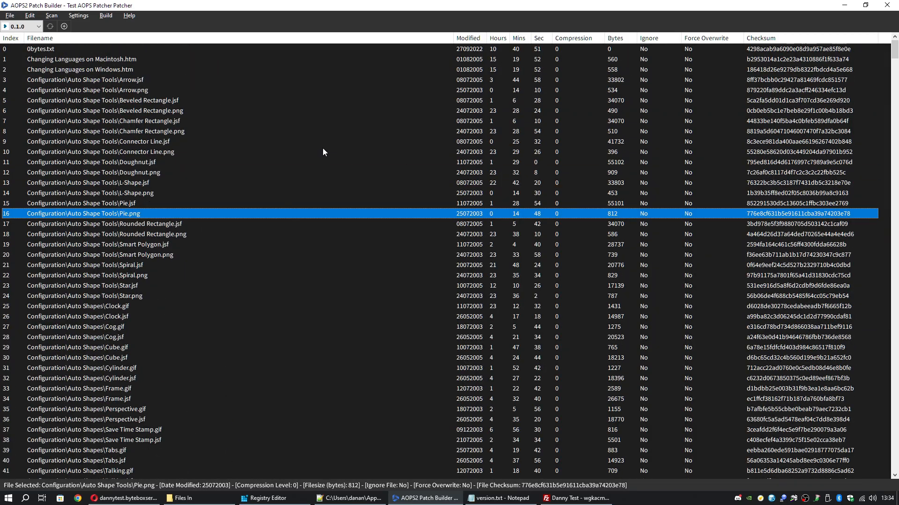
Select the 0bytes.txt, Changing Languages on Macintosh.htm and Arrow.jsf entries in the file list
left_click(273, 52)
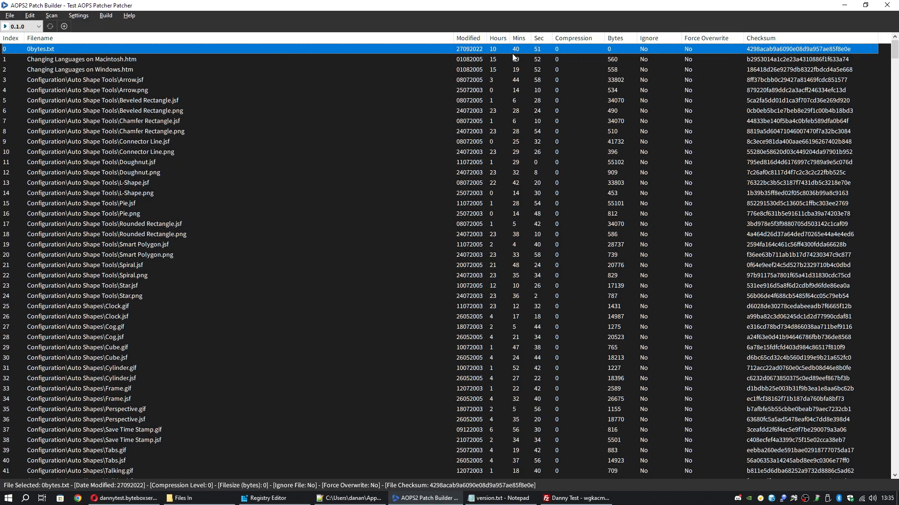
left_click(472, 61)
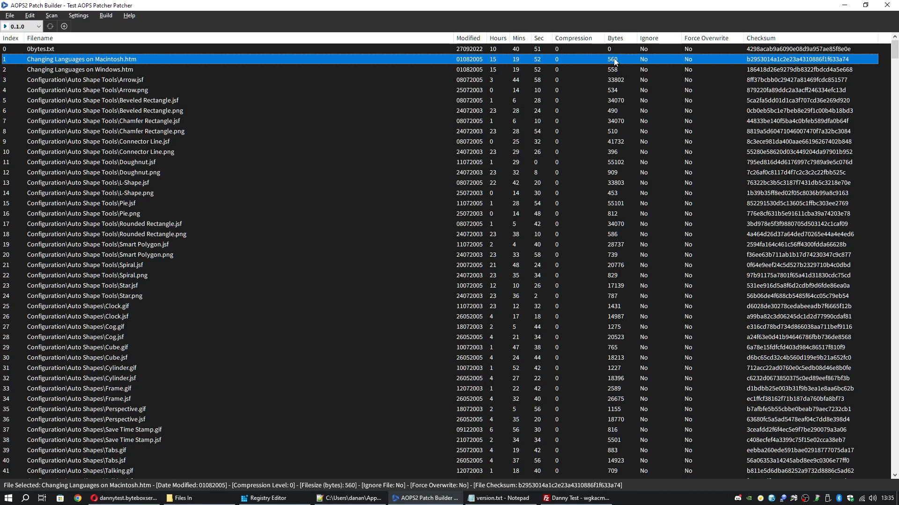
left_click(616, 82)
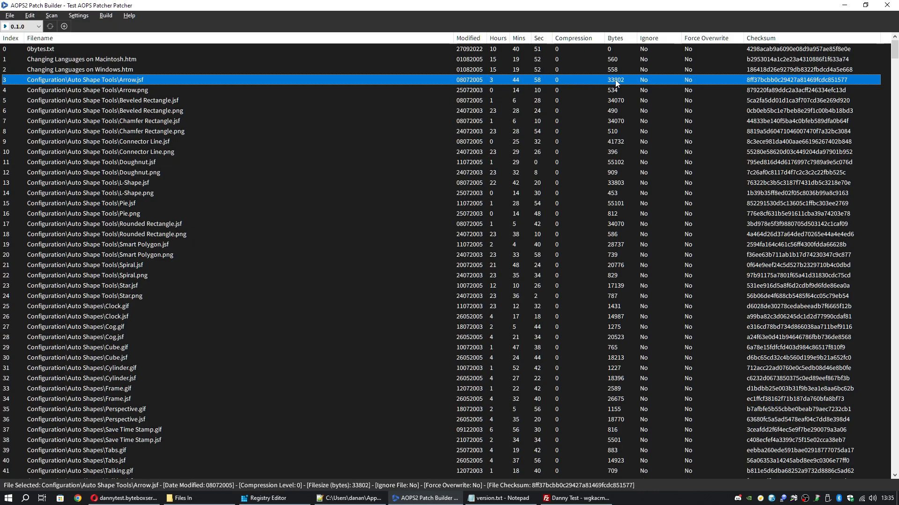
Confirm the patch salt shows 'Patch Salt Ok' and save it with Update
left_click(36, 17)
left_click(37, 28)
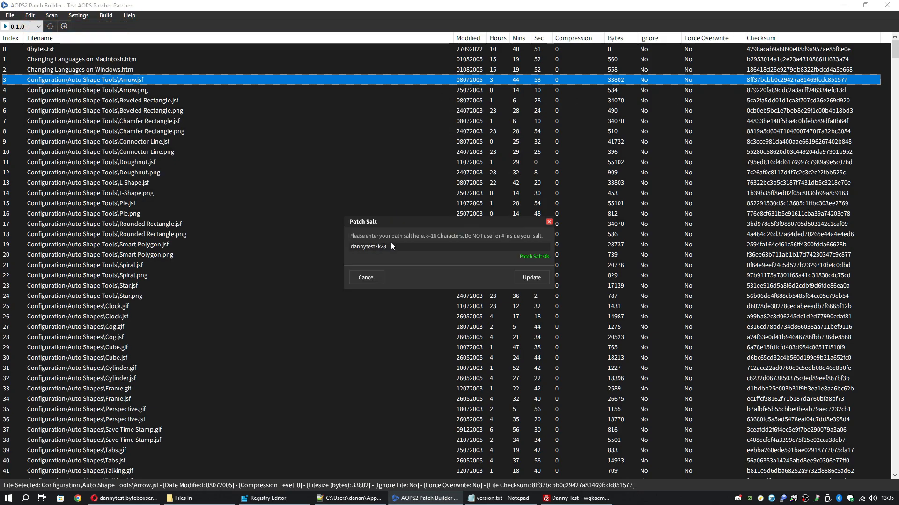
left_click(541, 277)
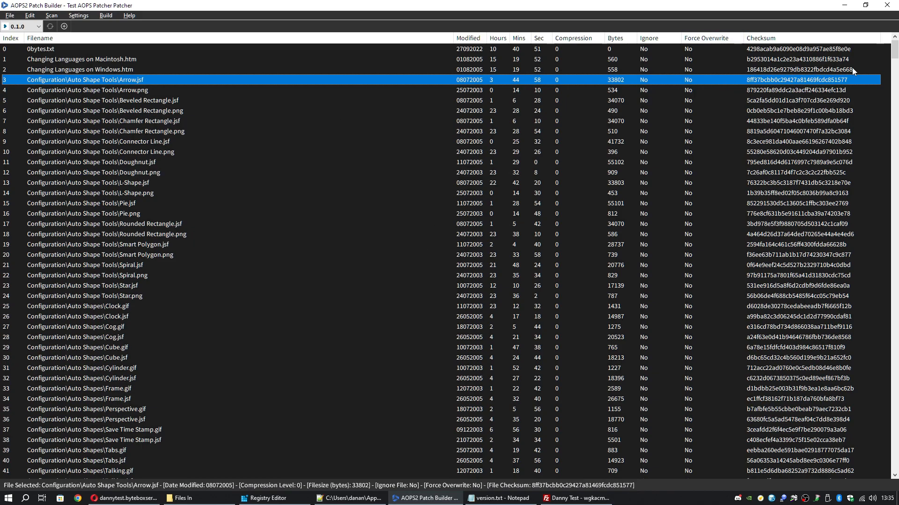
Browse Arrow.jsf's file options, then dismiss the menu without choosing anything
mouse_move(895, 51)
left_mouse_down()
mouse_move(885, 66)
mouse_move(887, 475)
mouse_move(895, 52)
left_mouse_up()
right_click(178, 47)
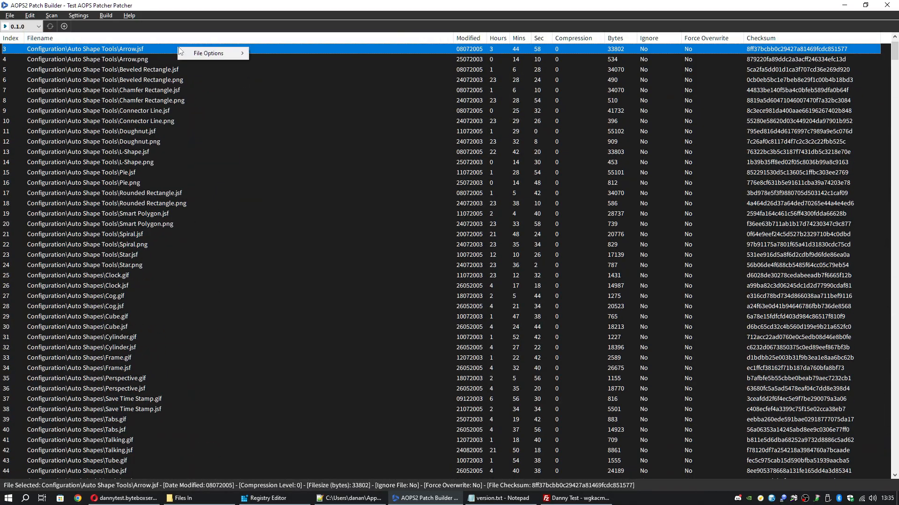
mouse_move(189, 50)
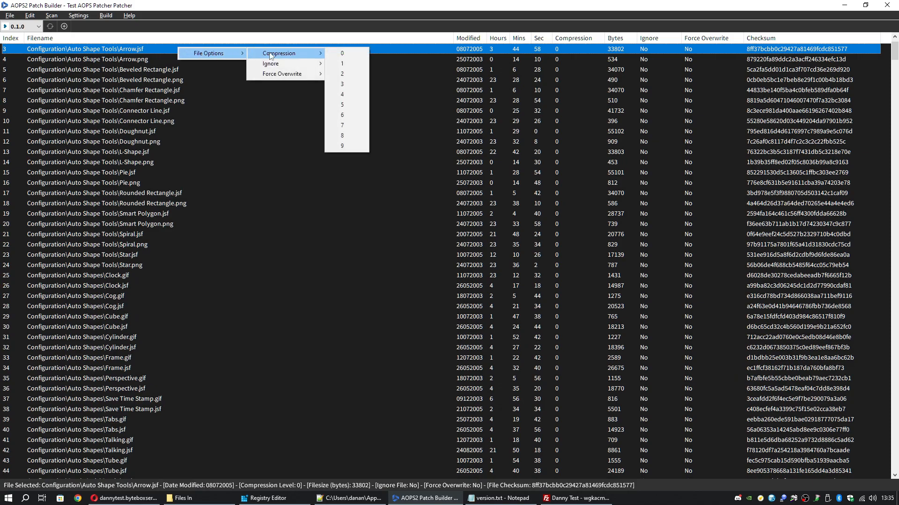
mouse_move(299, 52)
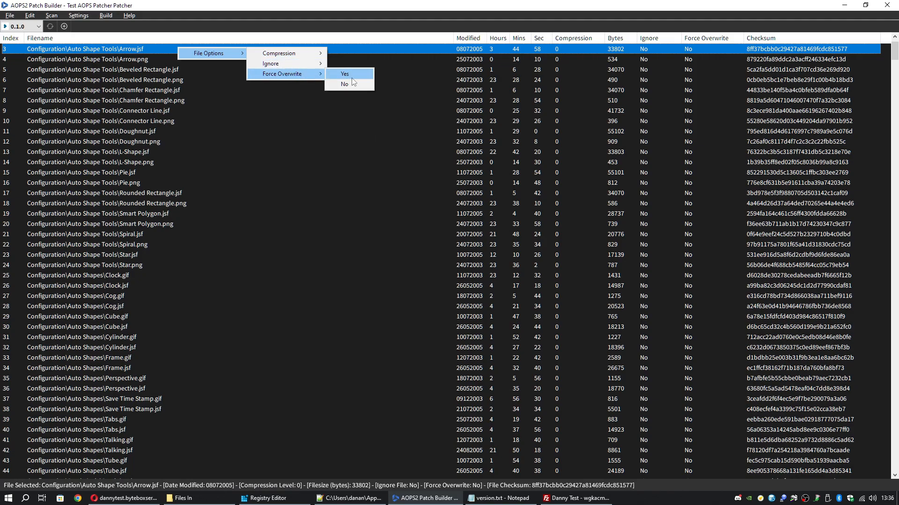
left_click(294, 111)
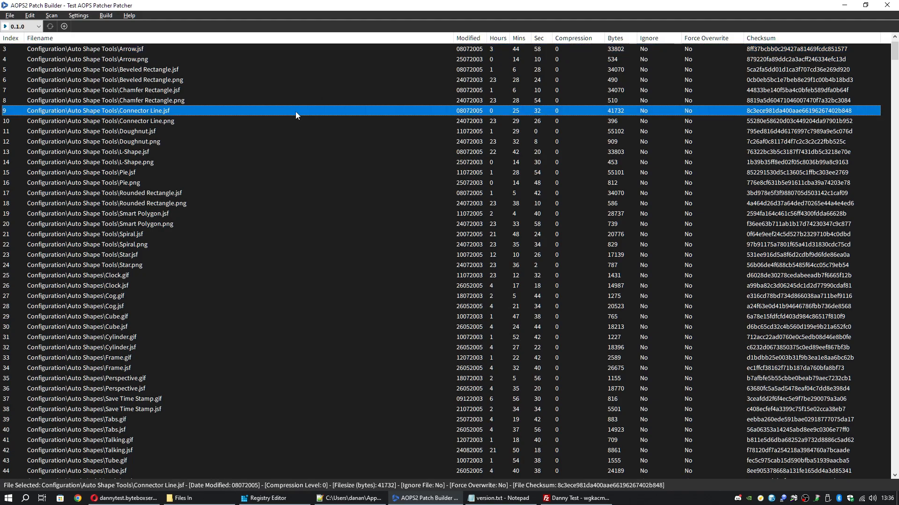
scroll(300, 114, "up", 1)
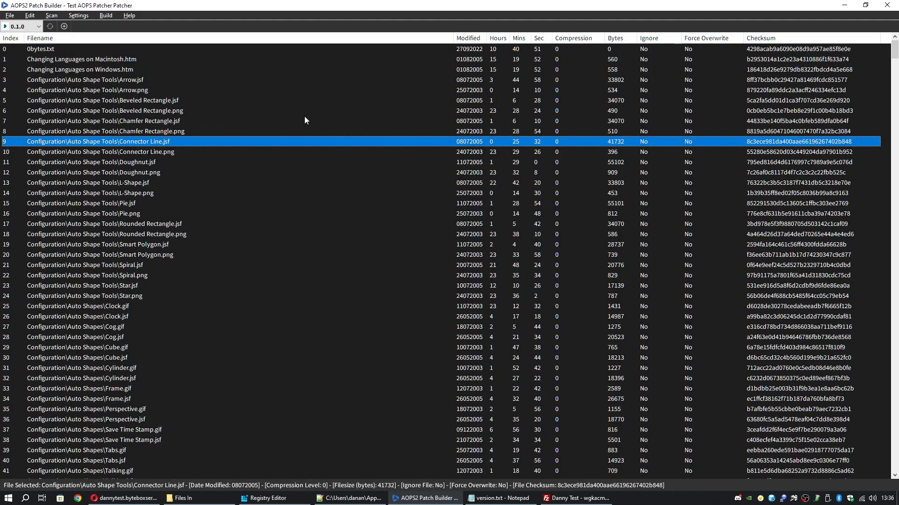
Select Arrow.jsf and set its compression level to 9
left_click(149, 81)
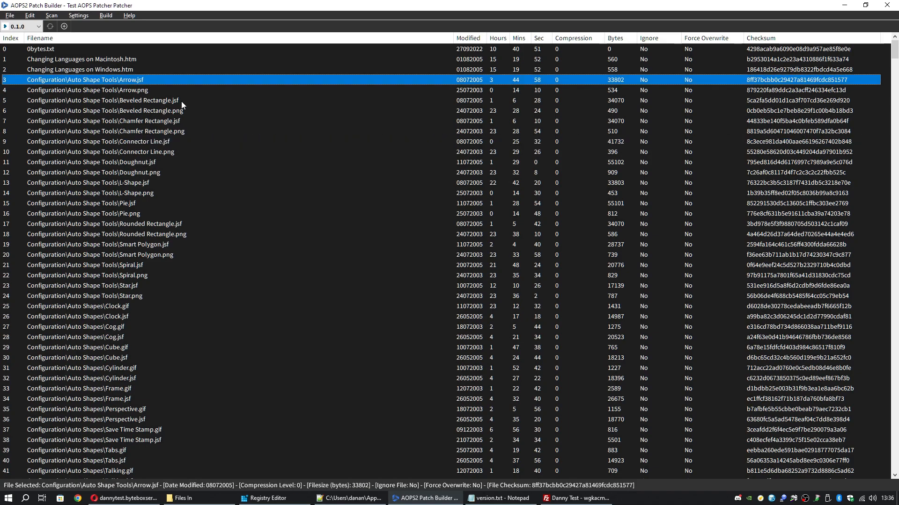
right_click(214, 80)
mouse_move(228, 87)
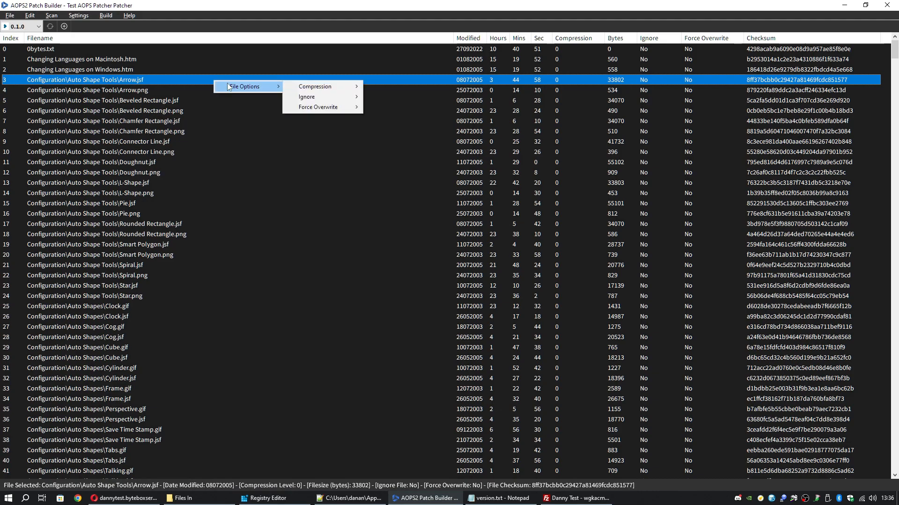
mouse_move(284, 88)
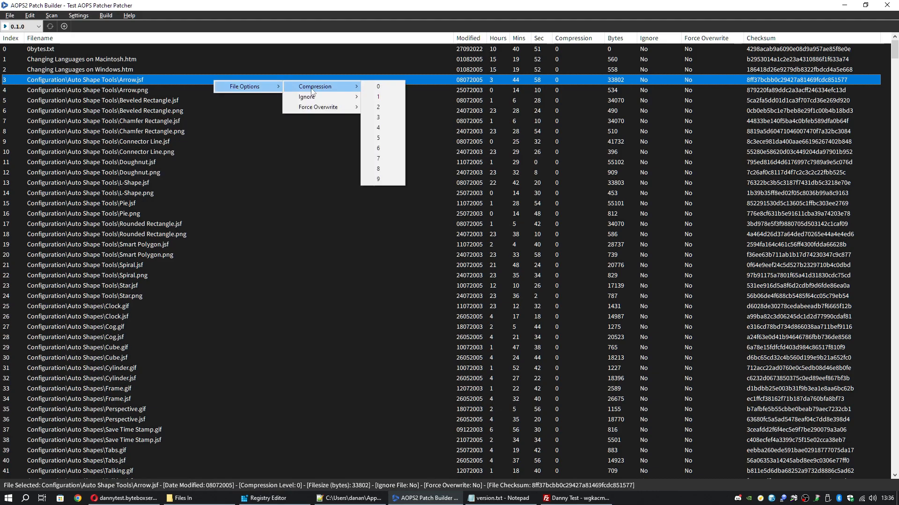
left_click(378, 179)
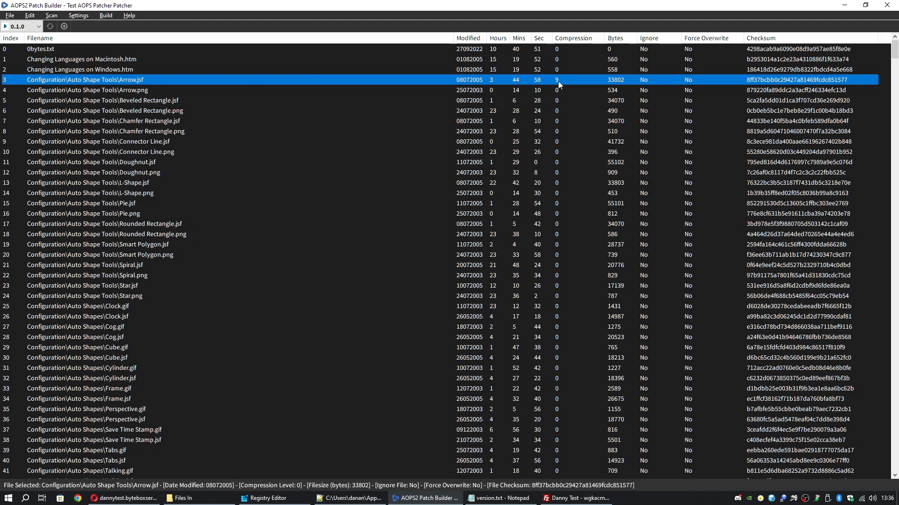
right_click(260, 79)
mouse_move(292, 84)
mouse_move(369, 85)
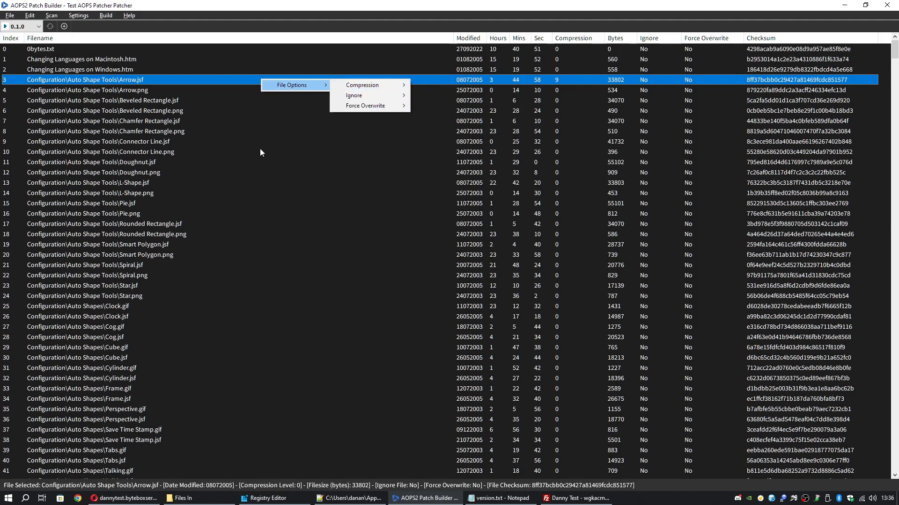
left_click(255, 192)
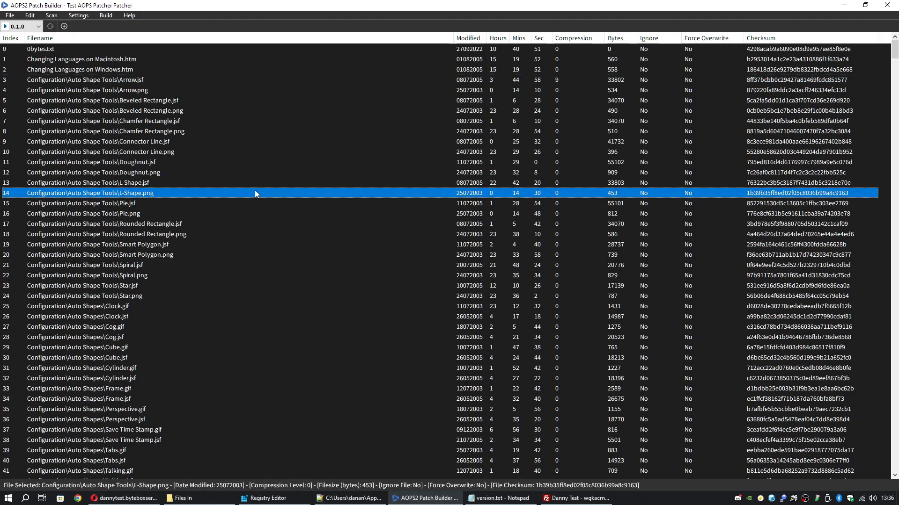
left_click(200, 250, "shift")
left_click(191, 153)
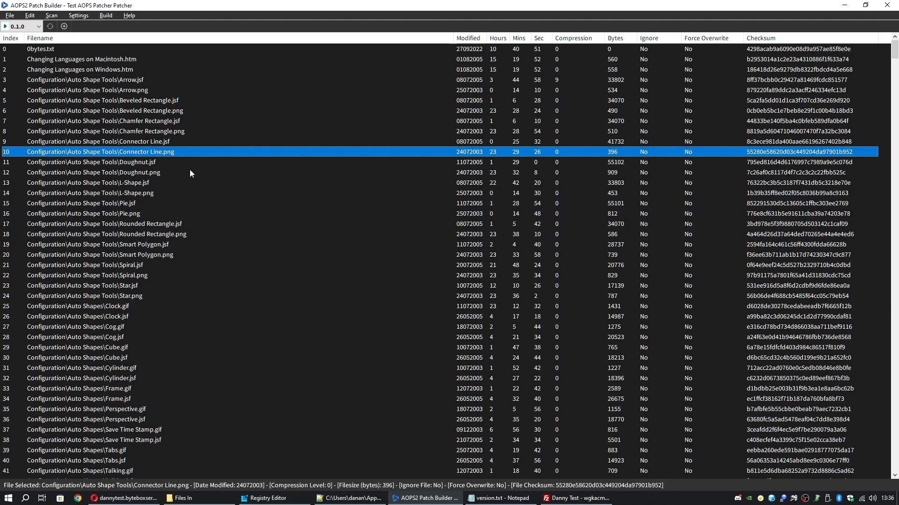
left_click(196, 296, "shift")
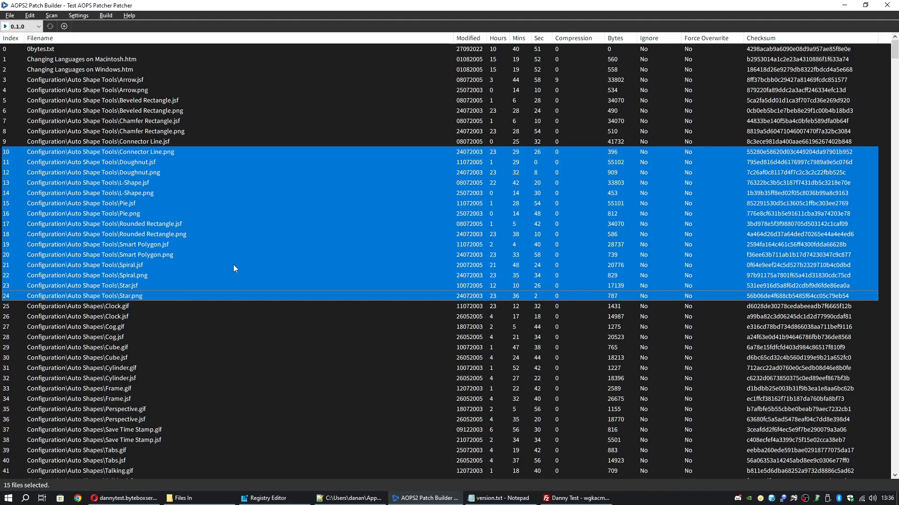
left_click(217, 350, "shift")
left_click(230, 424, "shift")
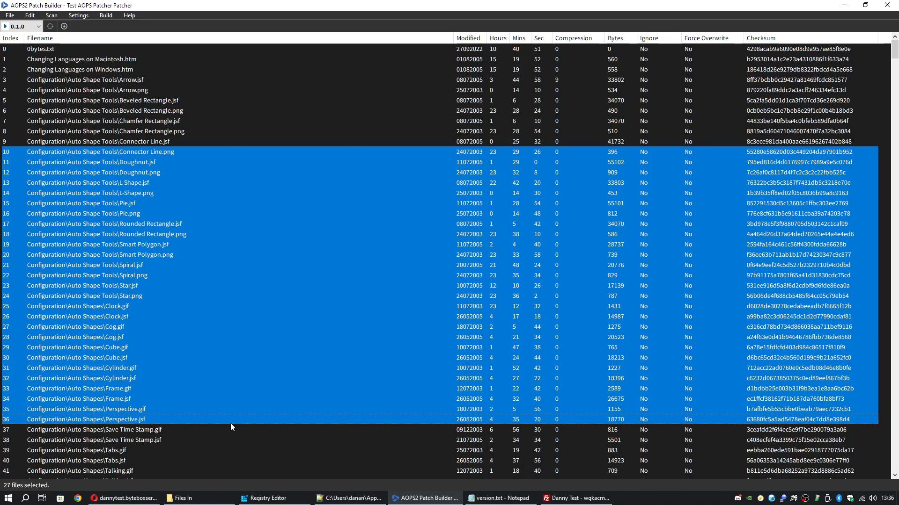
left_click(235, 443, "shift")
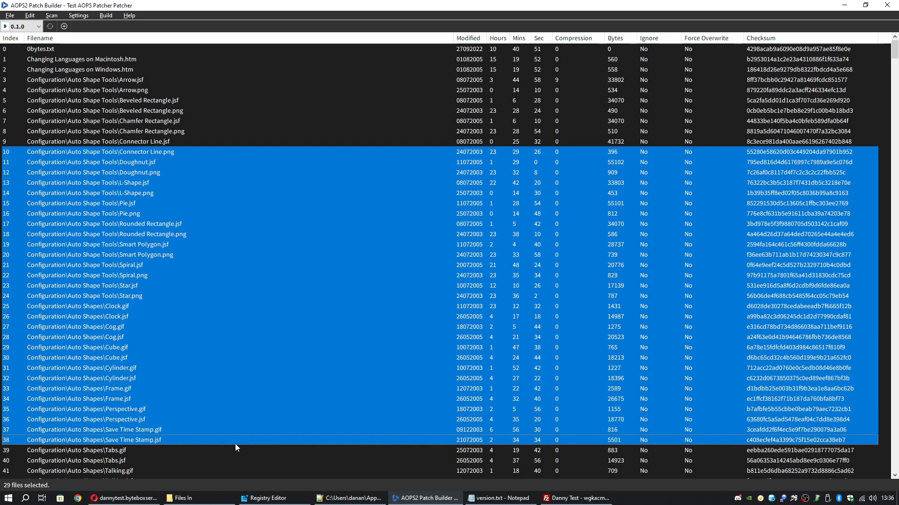
left_click(180, 99, "ctrl")
left_click(196, 121, "ctrl")
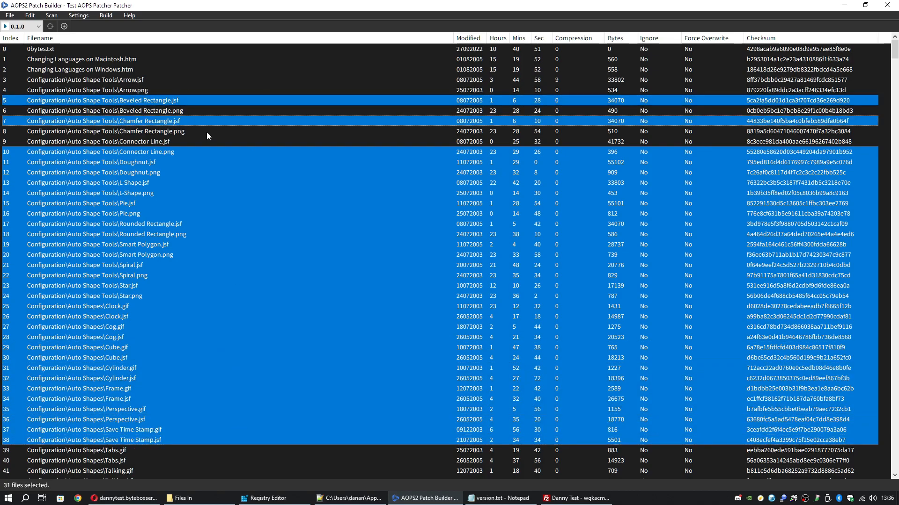
left_click(206, 132, "ctrl")
left_click(198, 74, "ctrl")
left_click(162, 56, "ctrl")
left_click(177, 91, "ctrl")
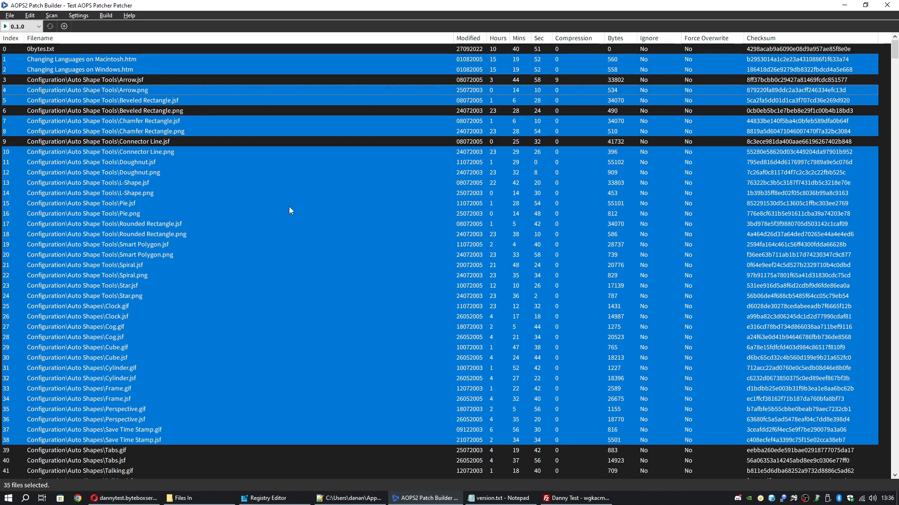
scroll(283, 224, "down", 6)
scroll(282, 234, "down", 5)
left_click(287, 255, "ctrl")
left_click(239, 214, "ctrl")
left_click(225, 182, "ctrl")
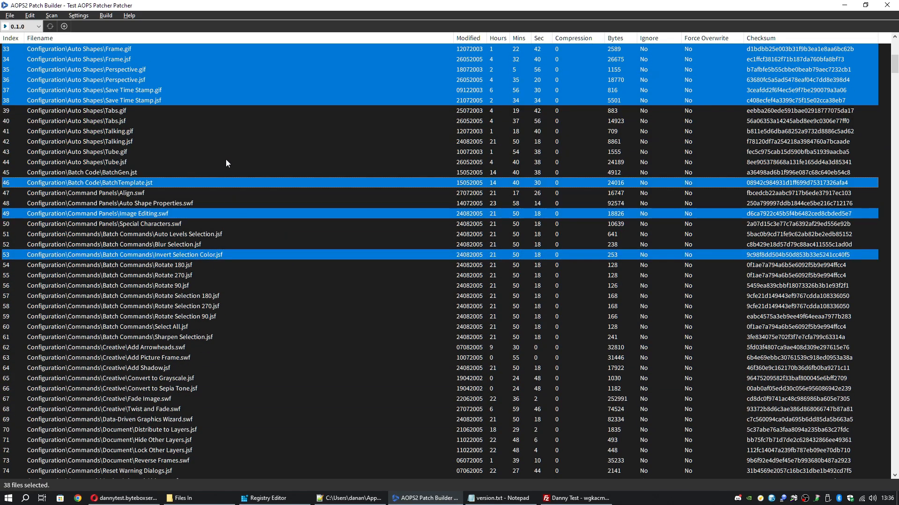
left_click(225, 162, "ctrl")
left_click(227, 142, "ctrl")
scroll(279, 203, "up", 11)
right_click(226, 192)
mouse_move(234, 199)
mouse_move(361, 199)
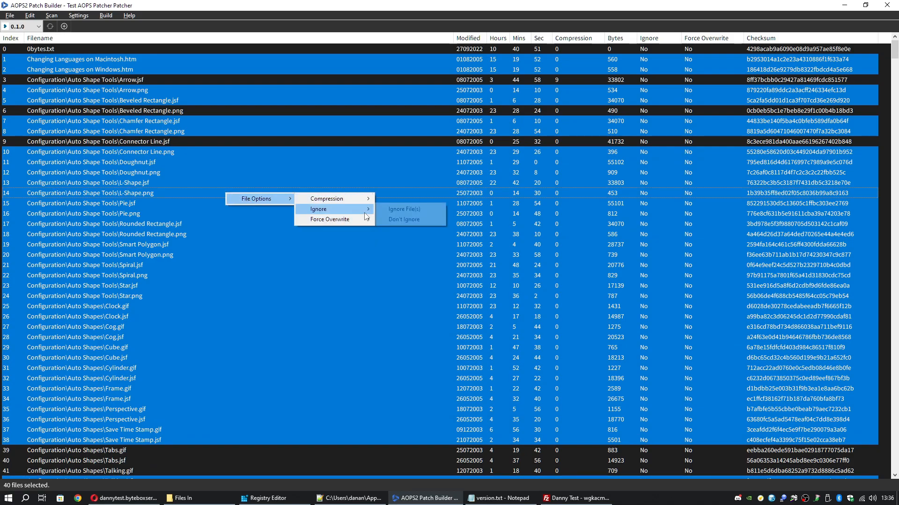
left_click(350, 145)
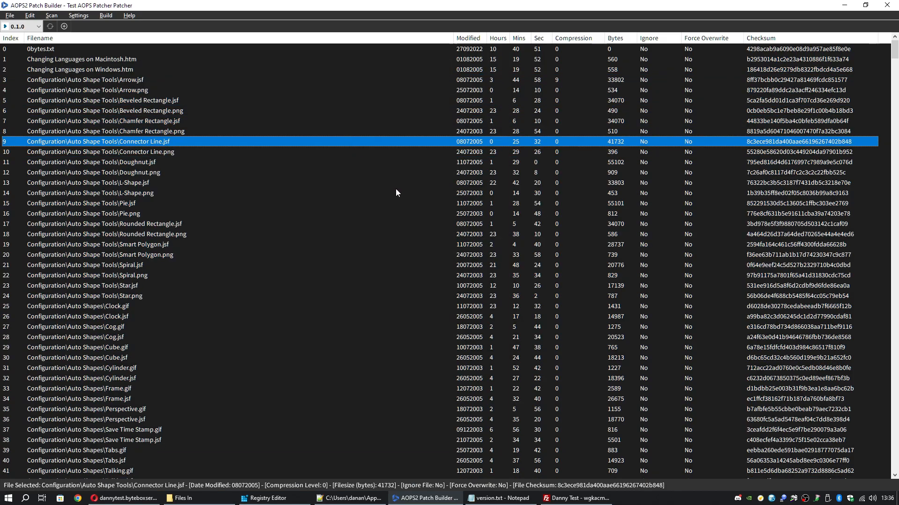
right_click(136, 59)
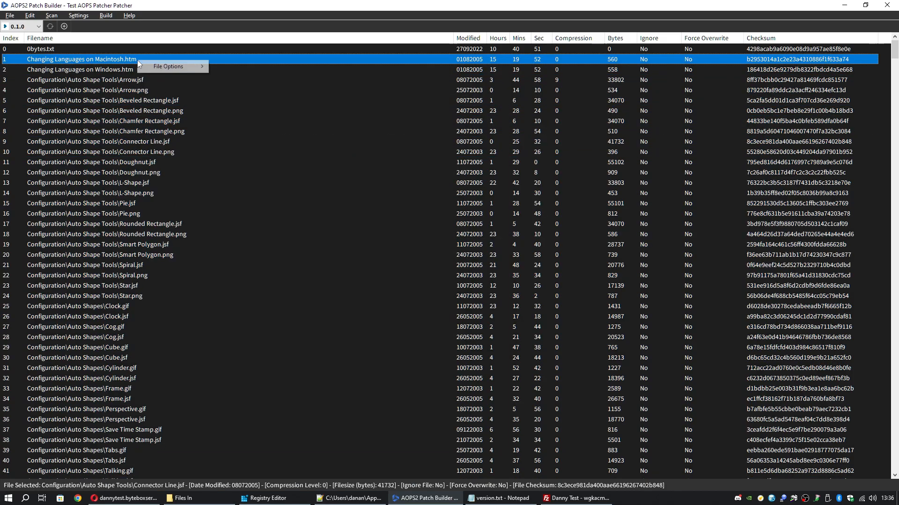
mouse_move(177, 66)
mouse_move(258, 82)
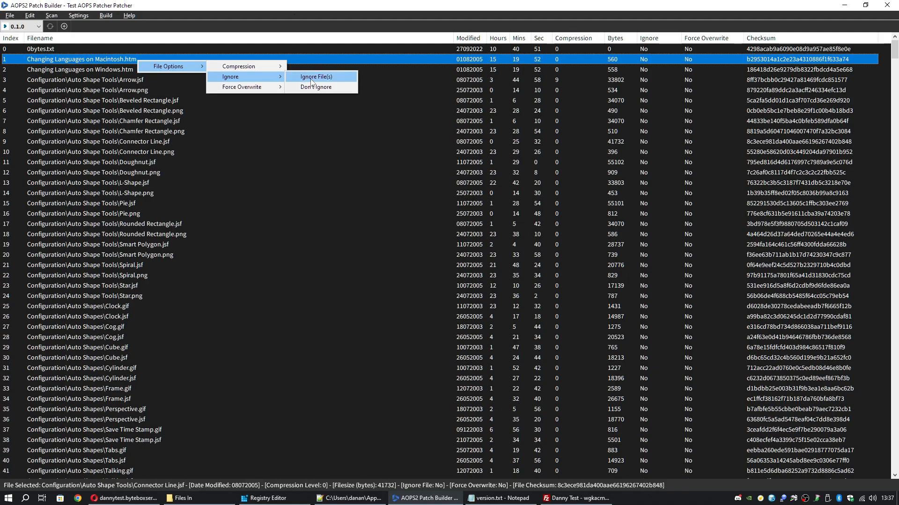
left_click(445, 3)
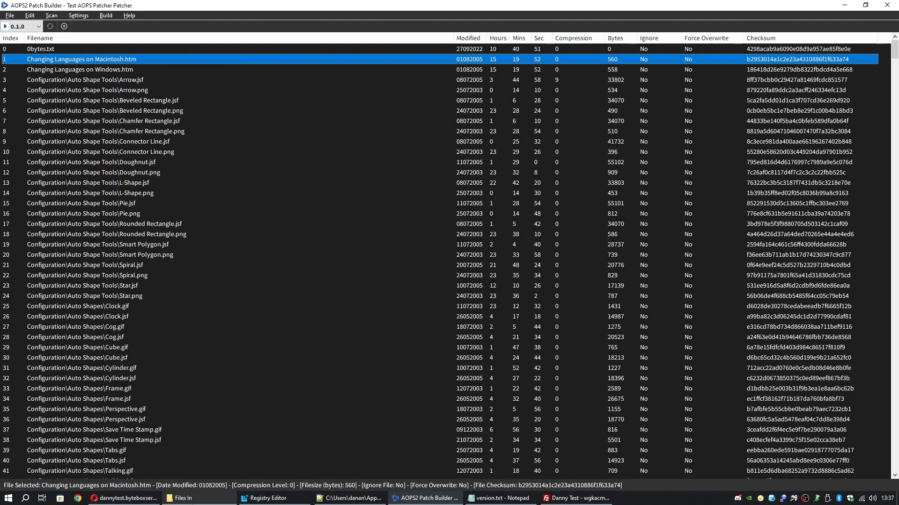
Review the Files In folder window, then hide it
left_click(183, 498)
scroll(394, 244, "down", 5)
scroll(395, 244, "up", 5)
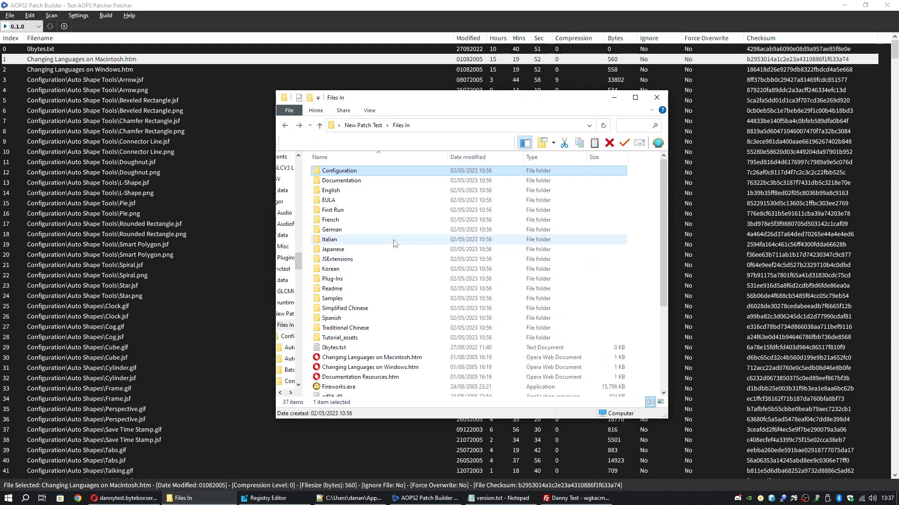
left_click(614, 97)
Select the 11 files from L-Shape.png through Star.png and browse their File Options
left_click(190, 152)
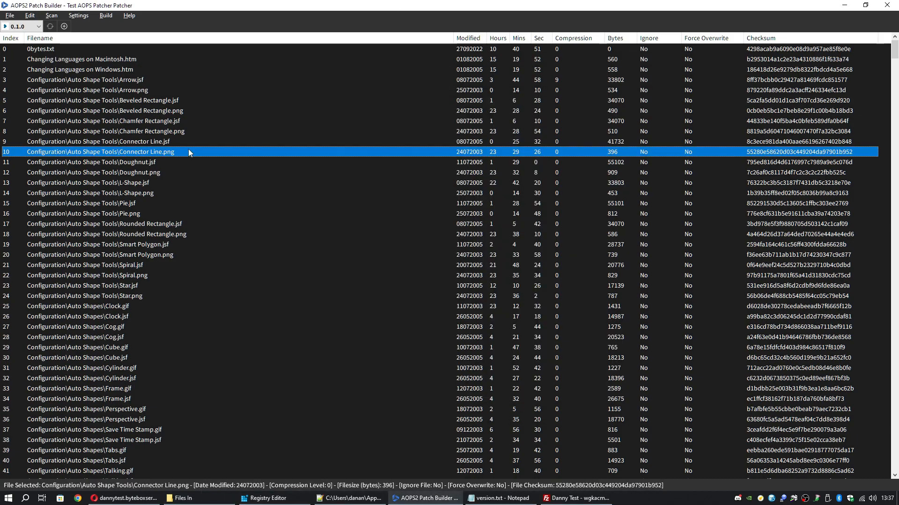
left_click(266, 283)
left_click(260, 188)
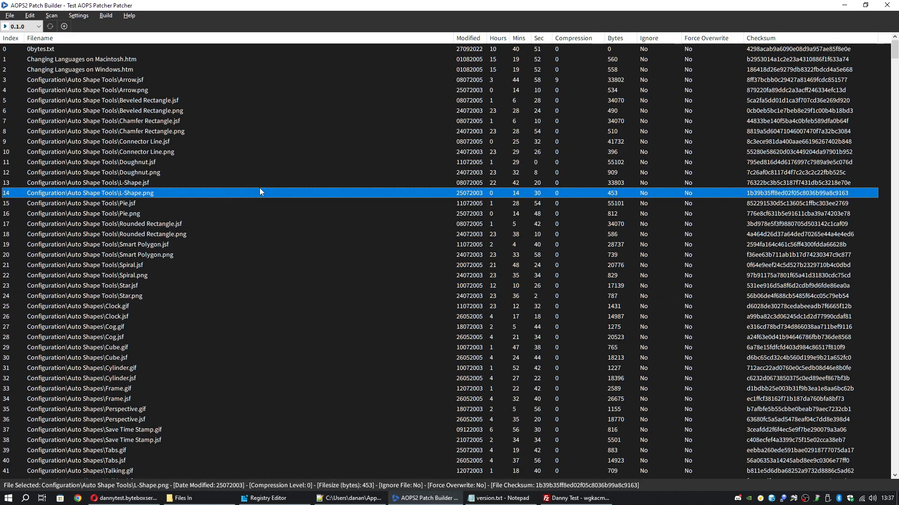
left_click(254, 299, "shift")
right_click(218, 258)
mouse_move(249, 264)
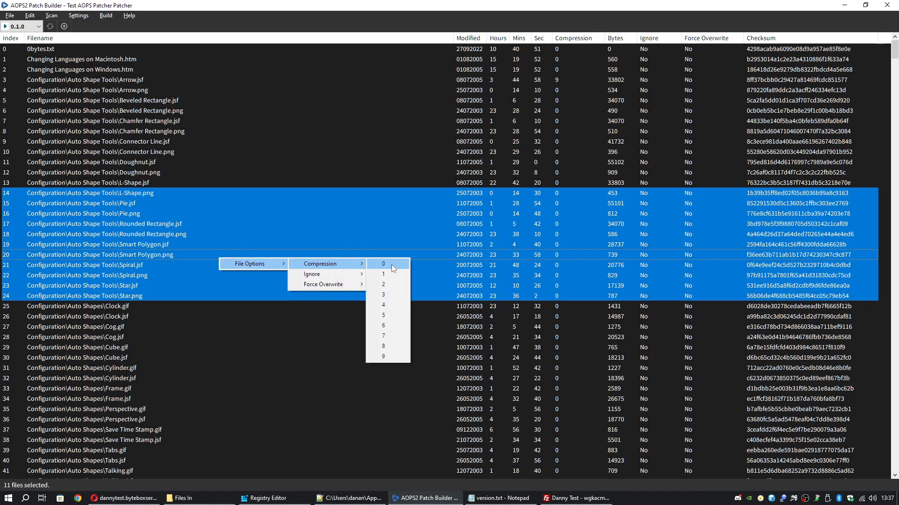
mouse_move(343, 274)
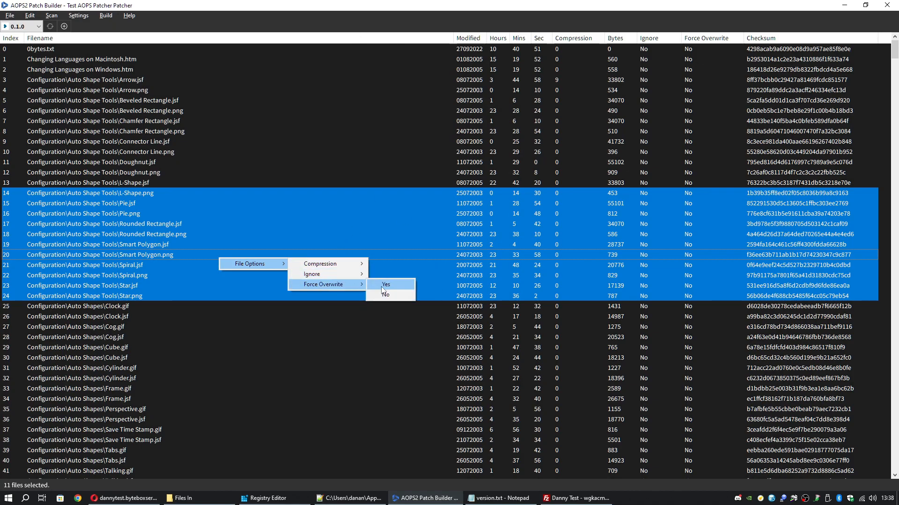
Show the Force Overwrite choices for Doughnut.png
left_click(232, 164)
right_click(223, 176)
mouse_move(361, 206)
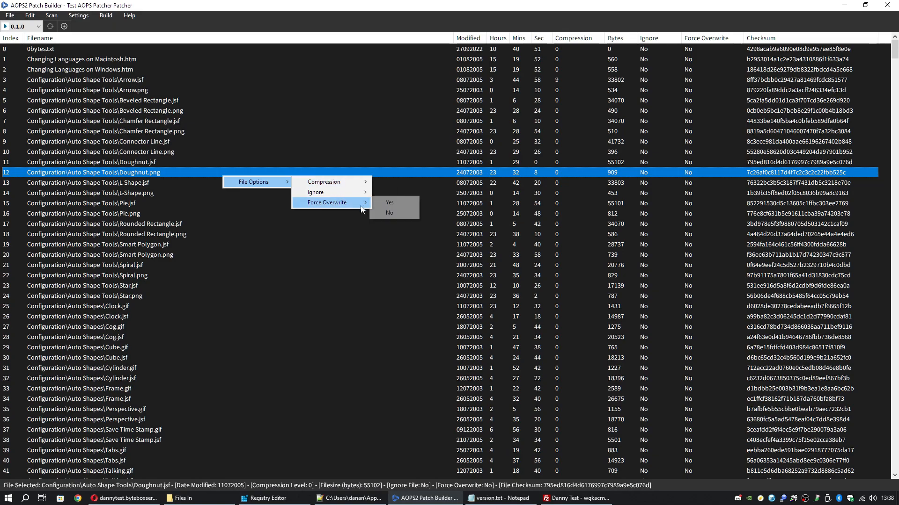
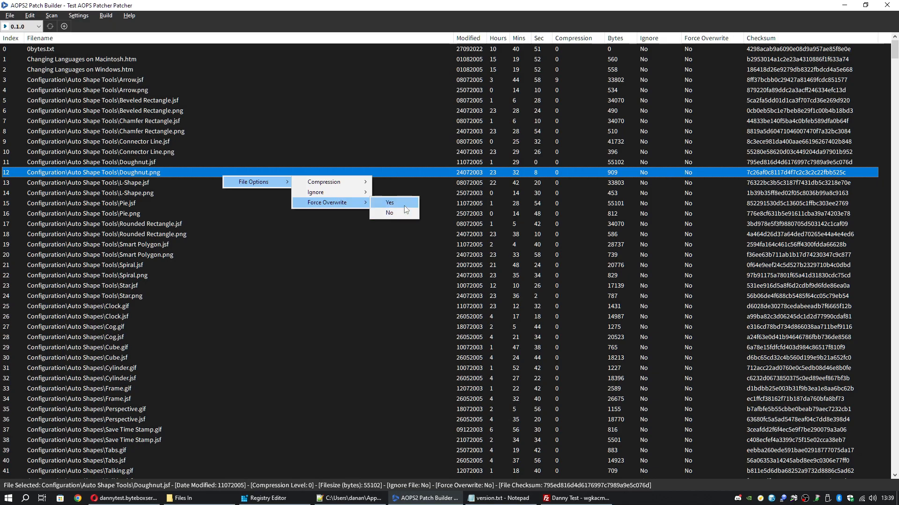
Leave the file options unchanged and inspect details of zlib.dll, 0bytes.txt, Chamfer Rectangle.jsf and L-Shape.png
left_click(400, 182)
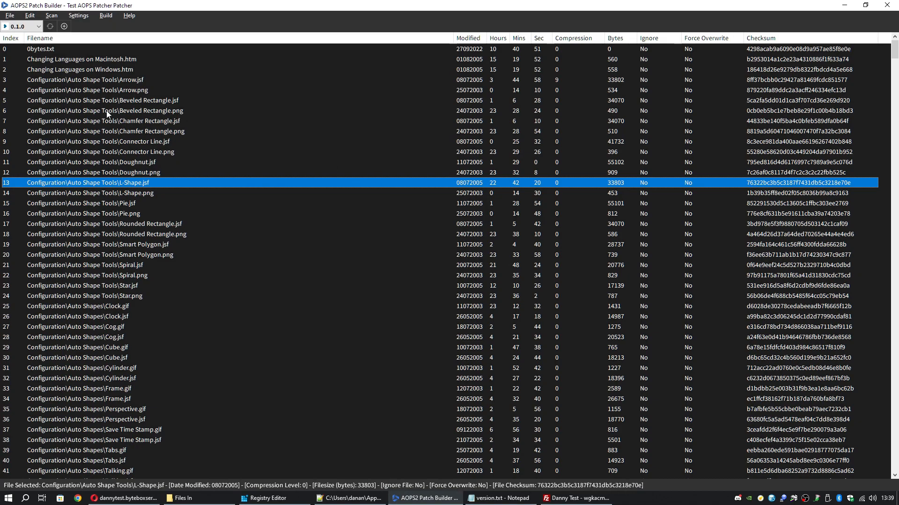
scroll(365, 205, "down", 12)
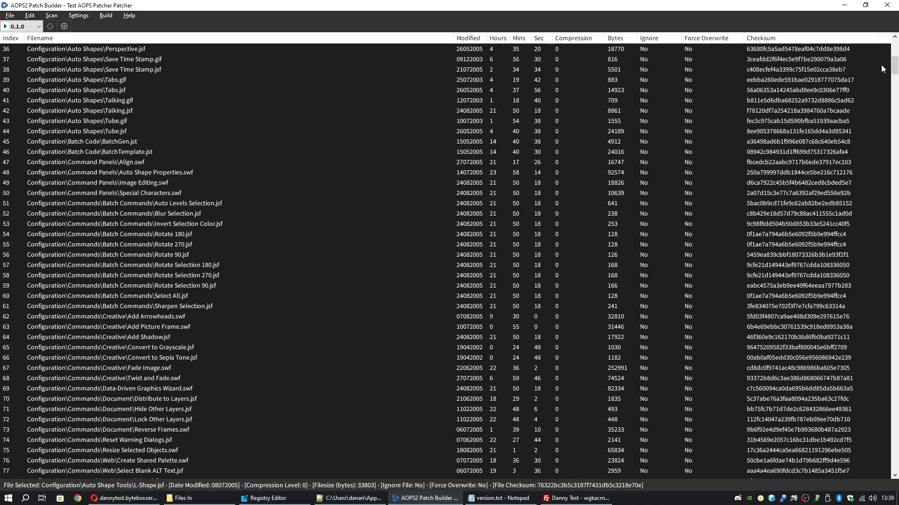
left_click_drag(895, 67, 895, 470)
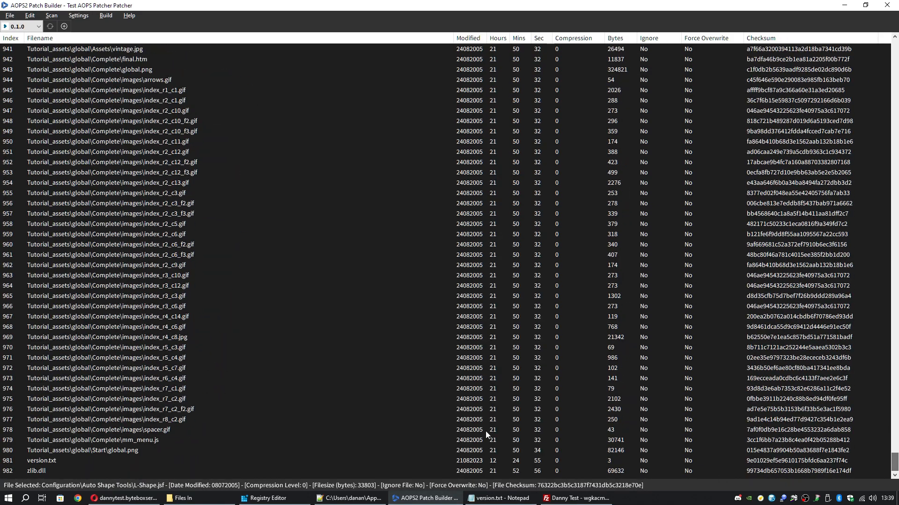
left_click(9, 471)
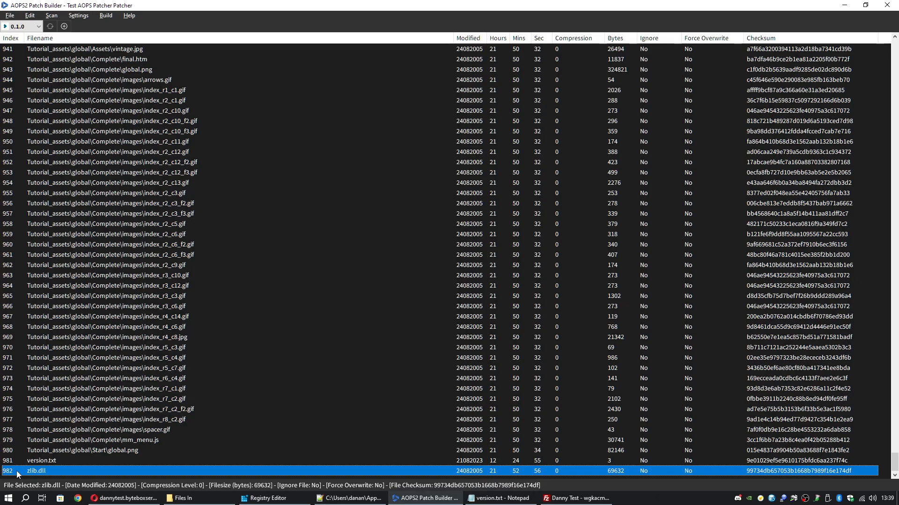
left_click_drag(895, 466, 895, 29)
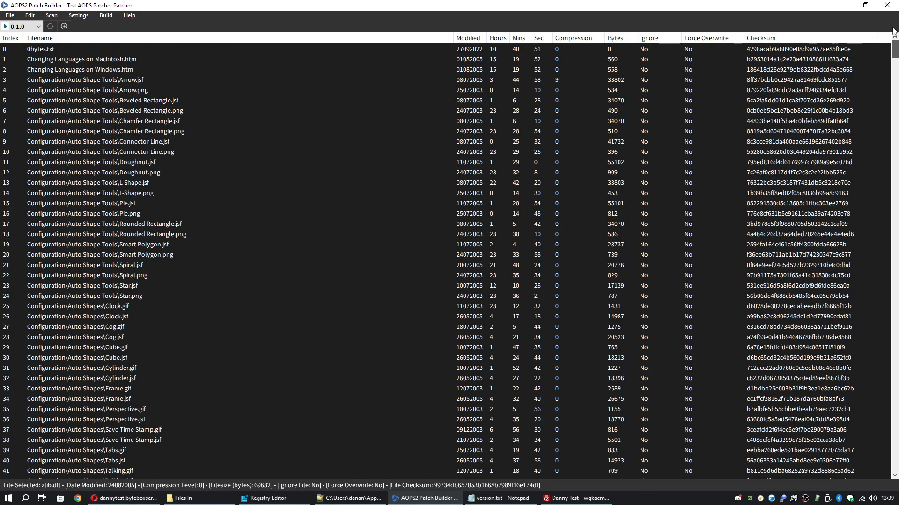
left_click(12, 51)
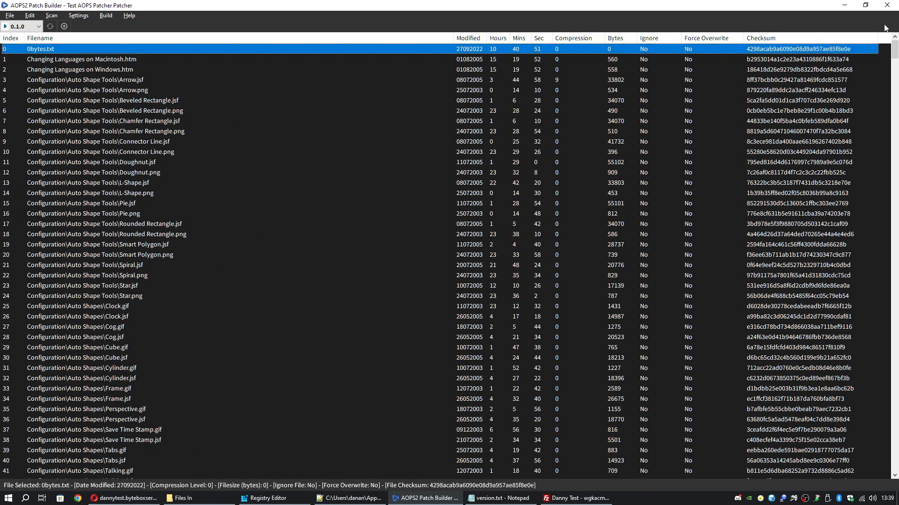
left_click_drag(895, 53, 895, 468)
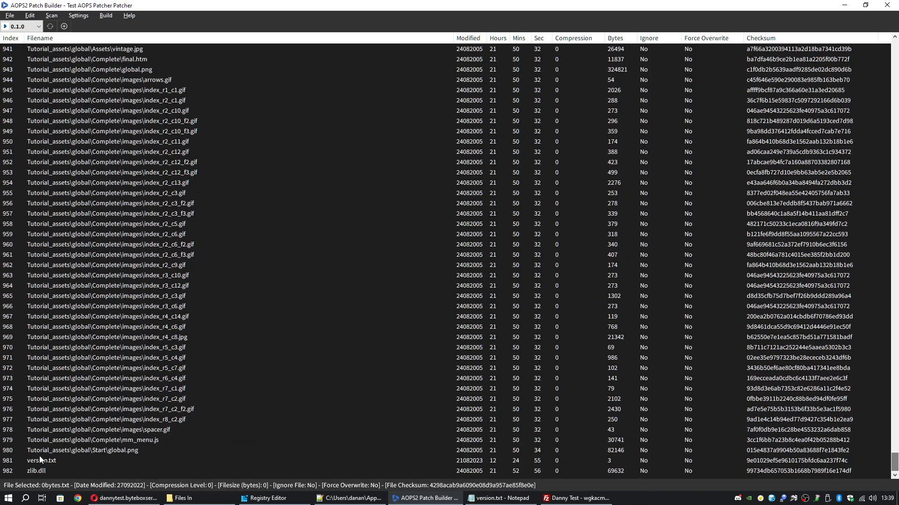
left_click(102, 471)
left_click_drag(894, 463, 891, 41)
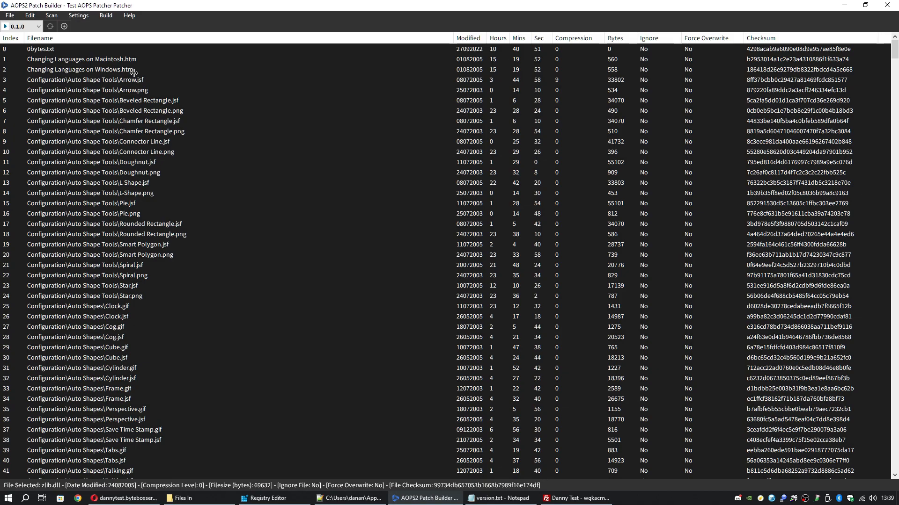
left_click(170, 122)
left_click(206, 193)
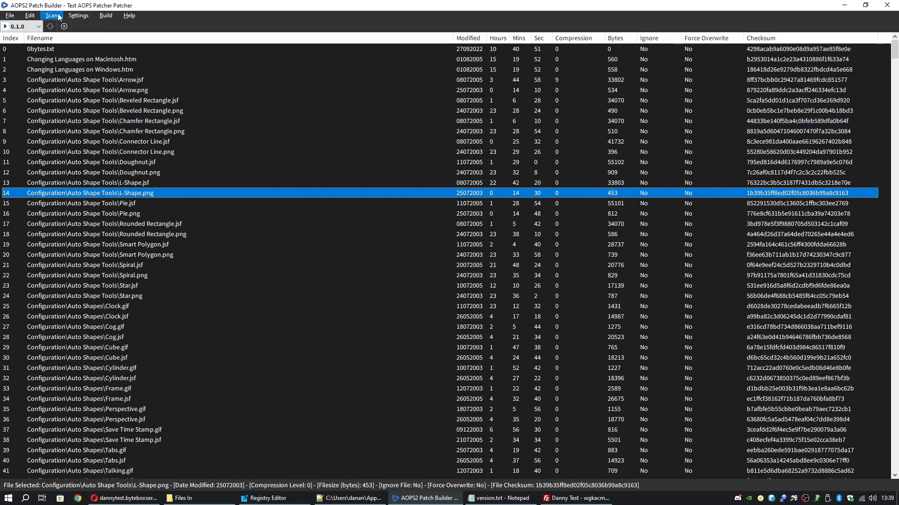
Open Build > Patch Files and paste the server's /salt page URL into Patch Salt
left_click(107, 16)
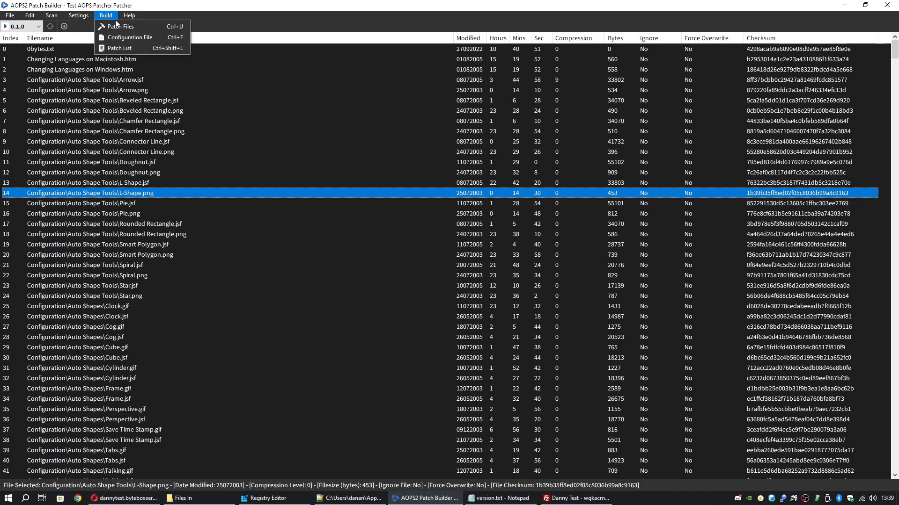
left_click(140, 26)
left_click(431, 178)
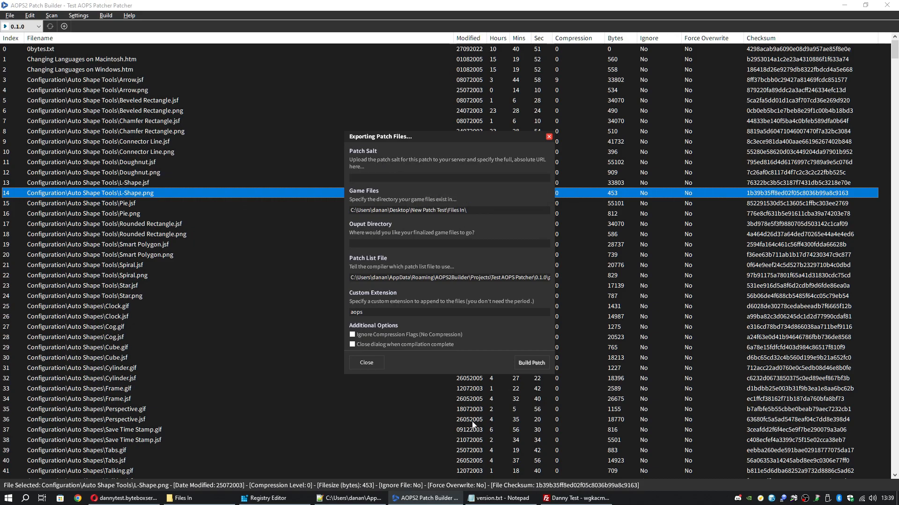
left_click(125, 498)
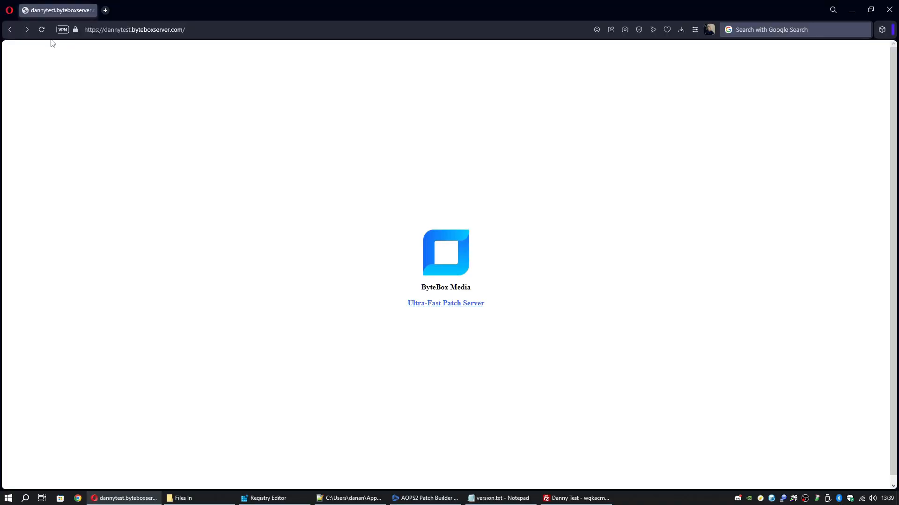
left_click(25, 31)
left_click(214, 30)
key("ctrl+c")
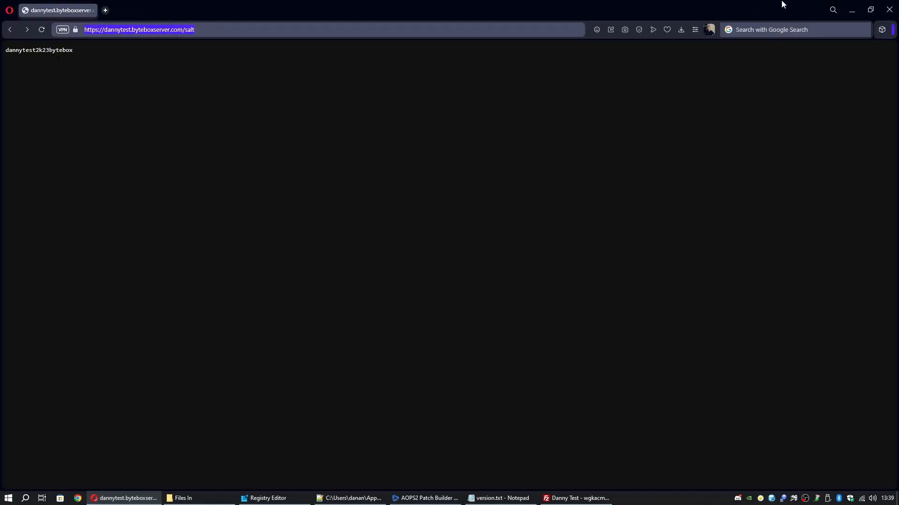
left_click(851, 10)
key("ctrl+v")
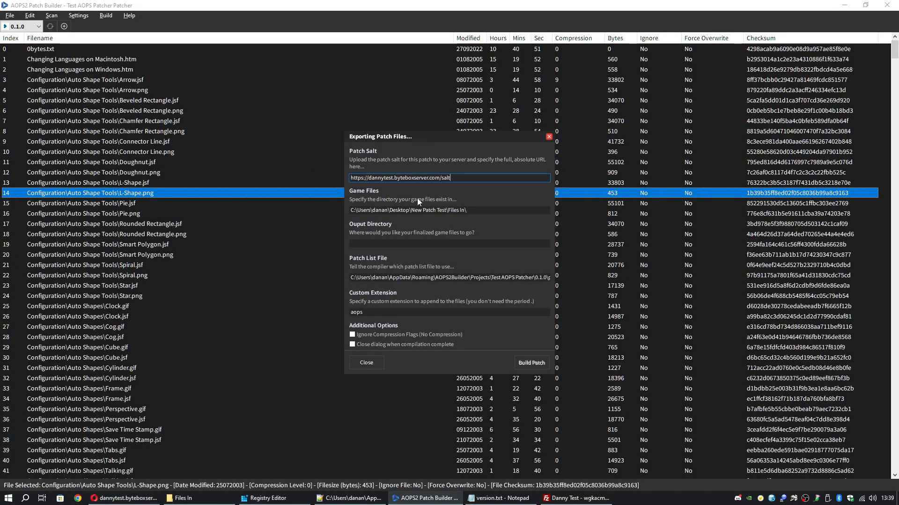
Copy the New Patch Test 'Files Out' folder path from Explorer
left_click(467, 208)
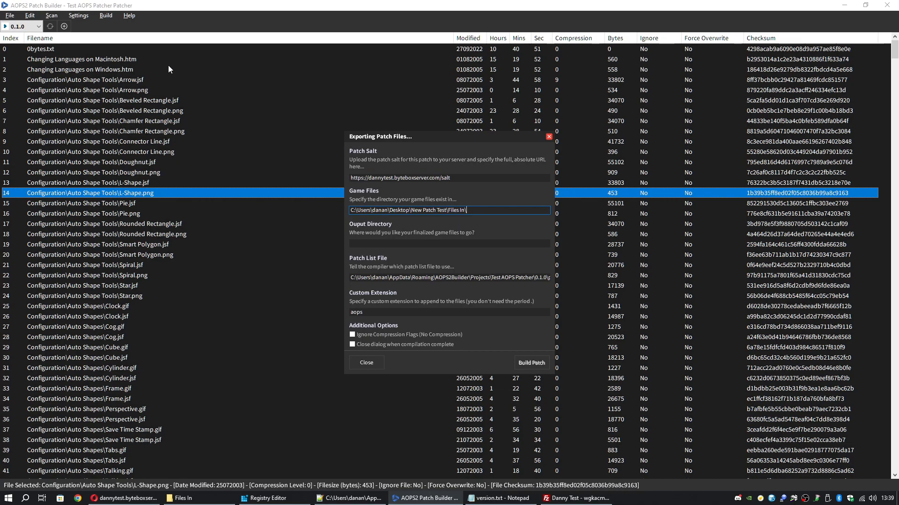
left_click(429, 247)
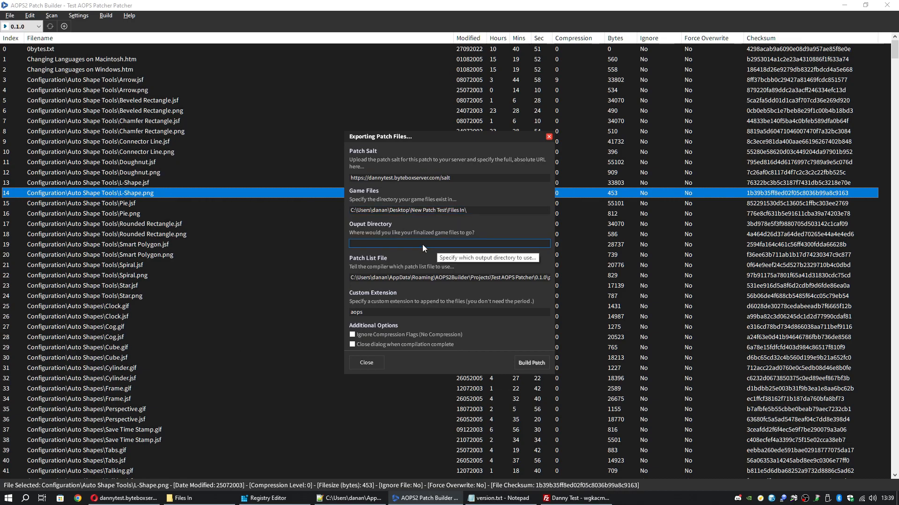
left_click(184, 498)
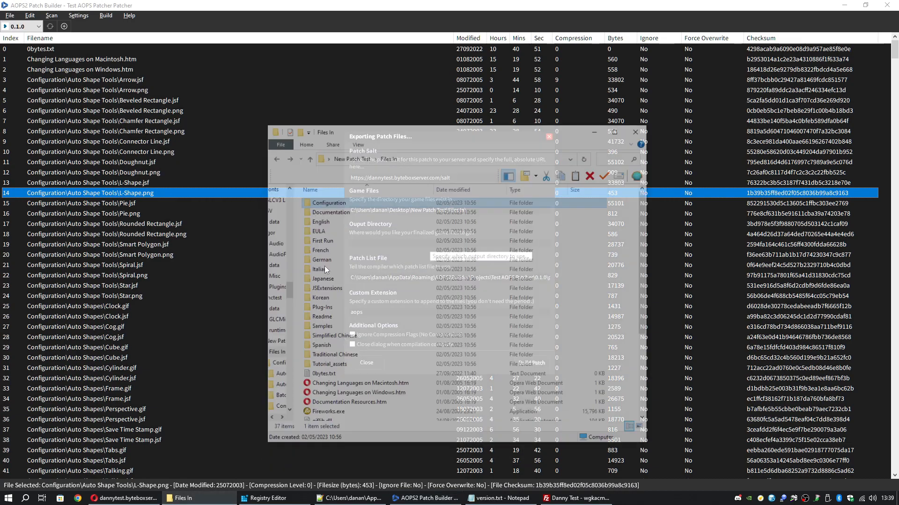
left_click(364, 125)
left_click(342, 183)
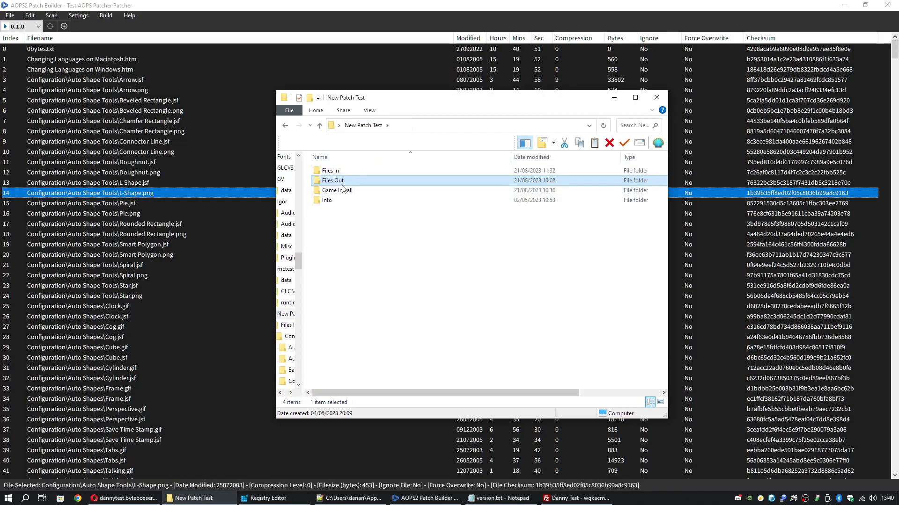
double_click(342, 184)
left_click(478, 126)
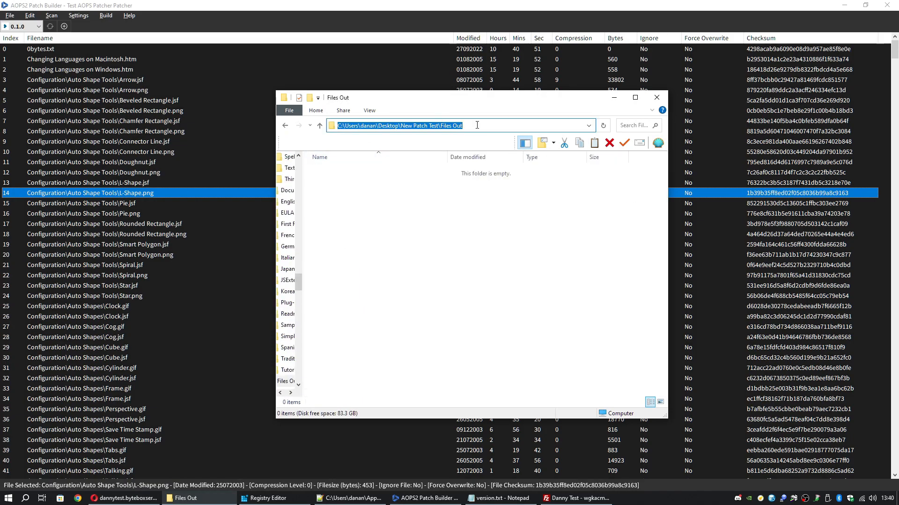
right_click(451, 125)
left_click(468, 156)
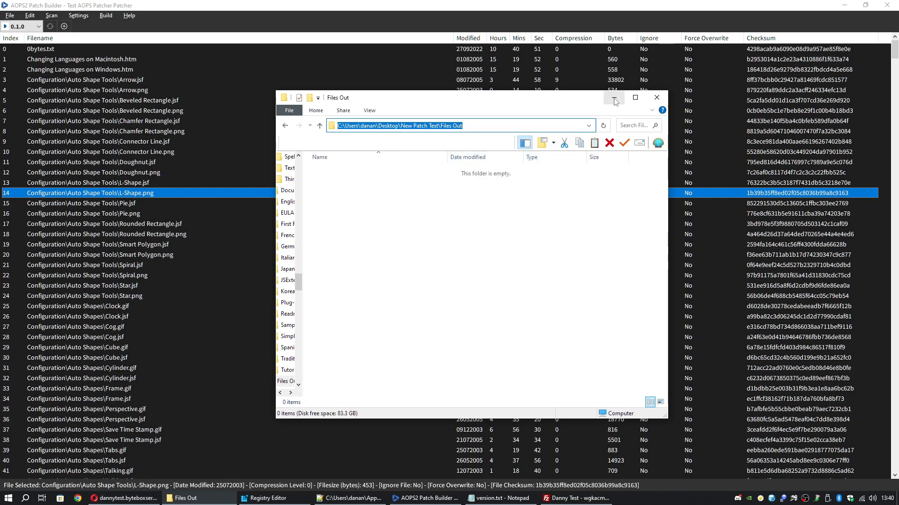
Paste the Files Out path into the Output Directory field
left_click(614, 99)
left_click(400, 243)
right_click(400, 243)
left_click(424, 283)
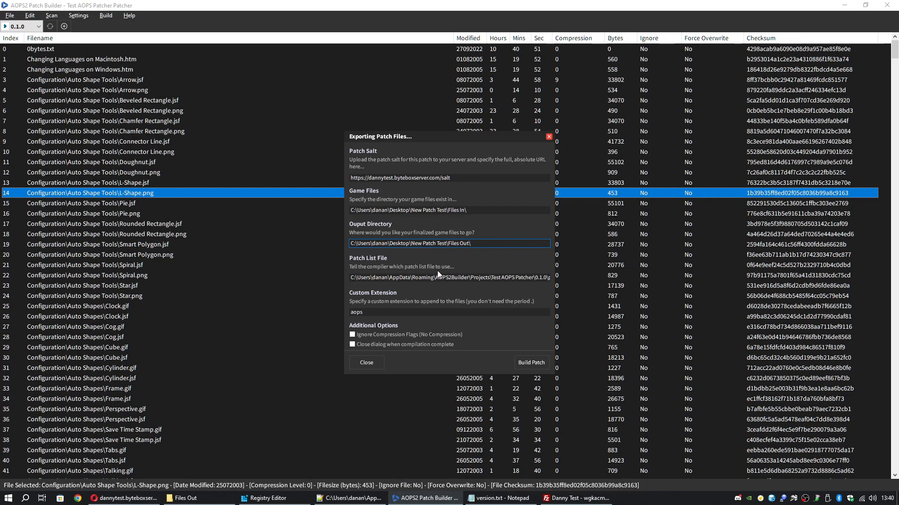
left_click_drag(435, 279, 344, 275)
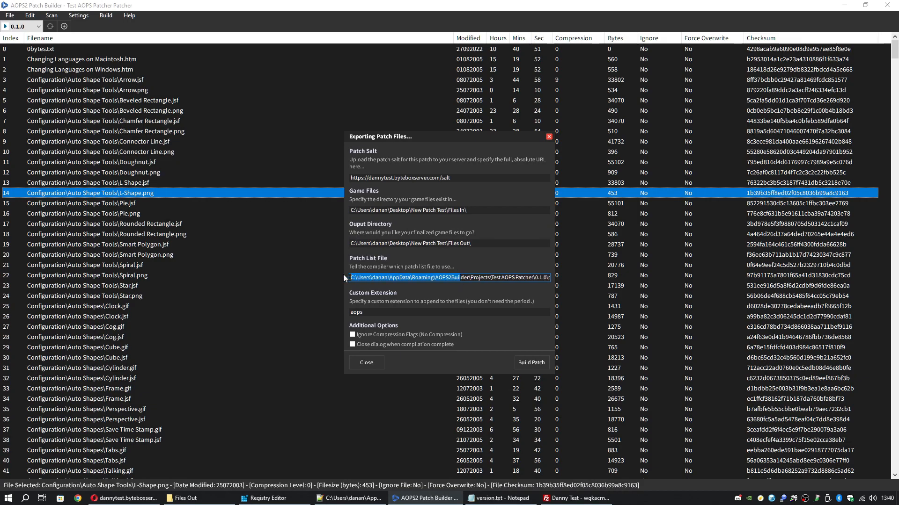
Review the aops custom extension and leave Ignore Compression Flags unchecked
left_click(431, 312)
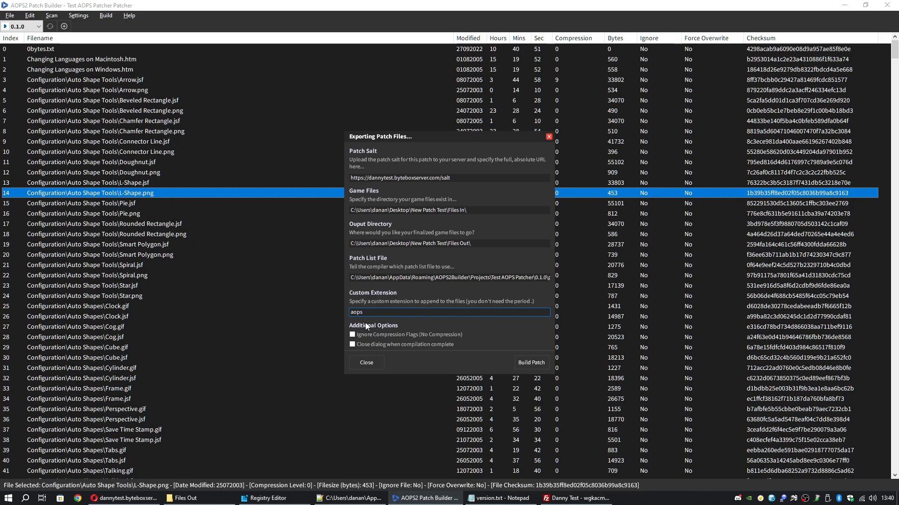
left_click(354, 334)
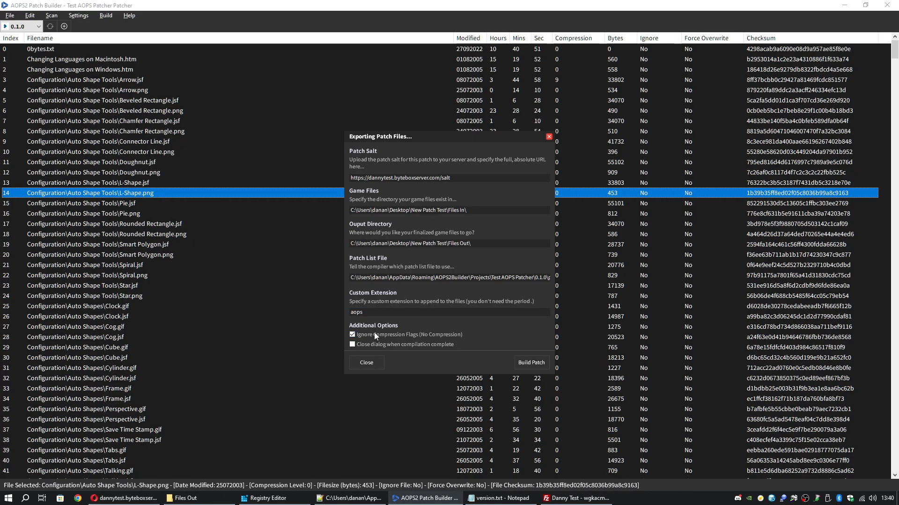
left_click(353, 335)
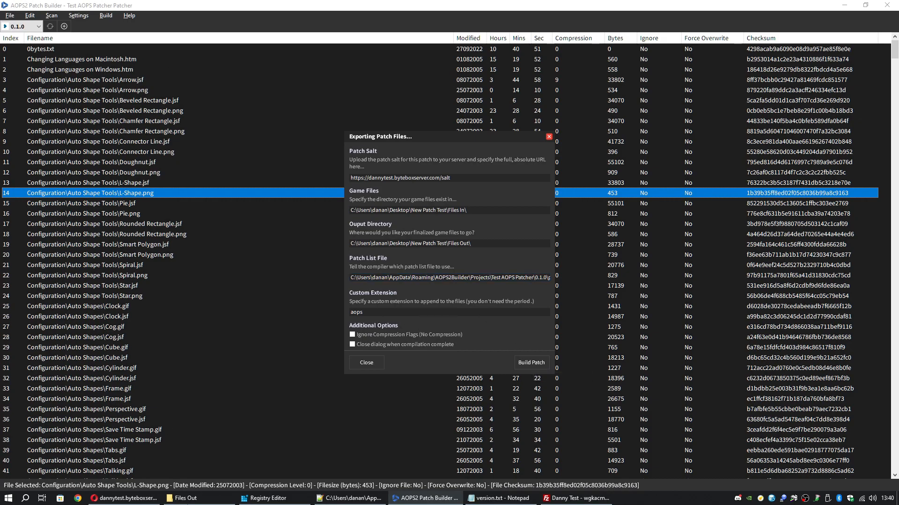
Confirm Files In holds the game files and Files Out is empty, then build the patch
left_click(197, 498)
left_click(363, 125)
left_click(337, 171)
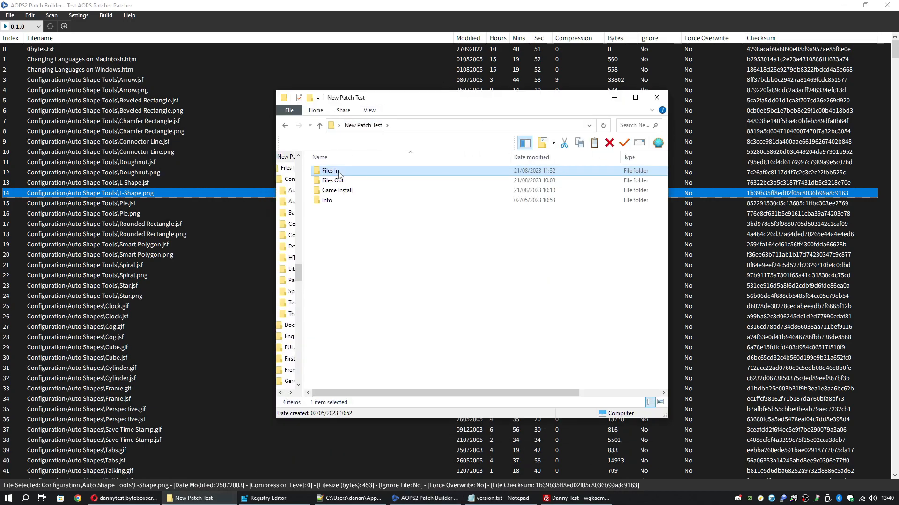
double_click(338, 173)
scroll(423, 293, "down", 5)
scroll(431, 272, "up", 5)
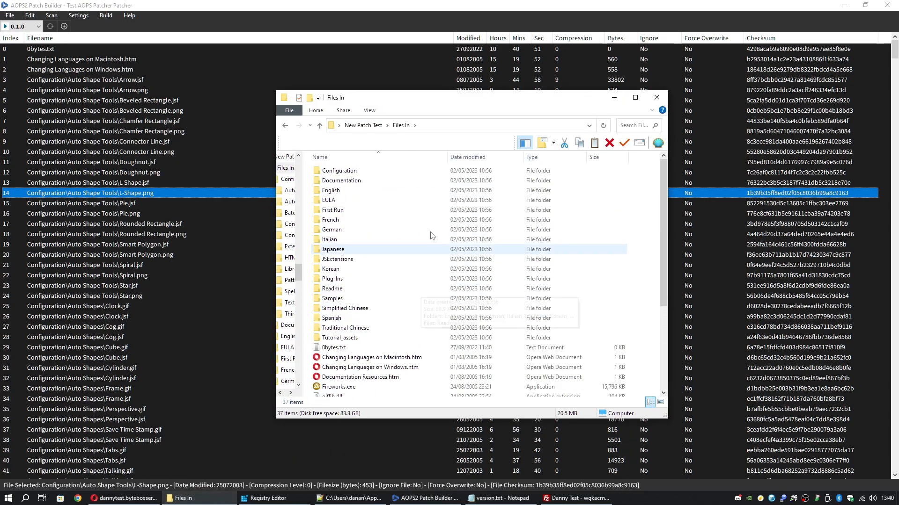
left_click(363, 125)
double_click(350, 181)
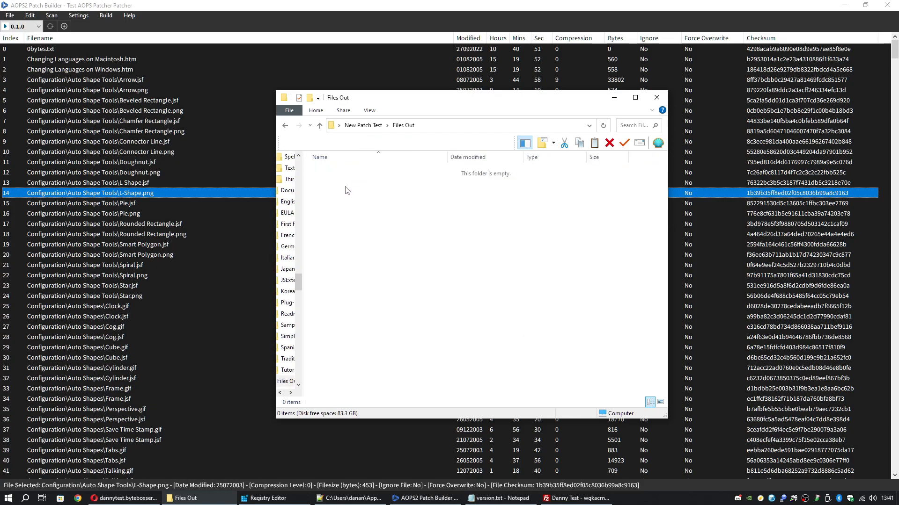
left_click(613, 97)
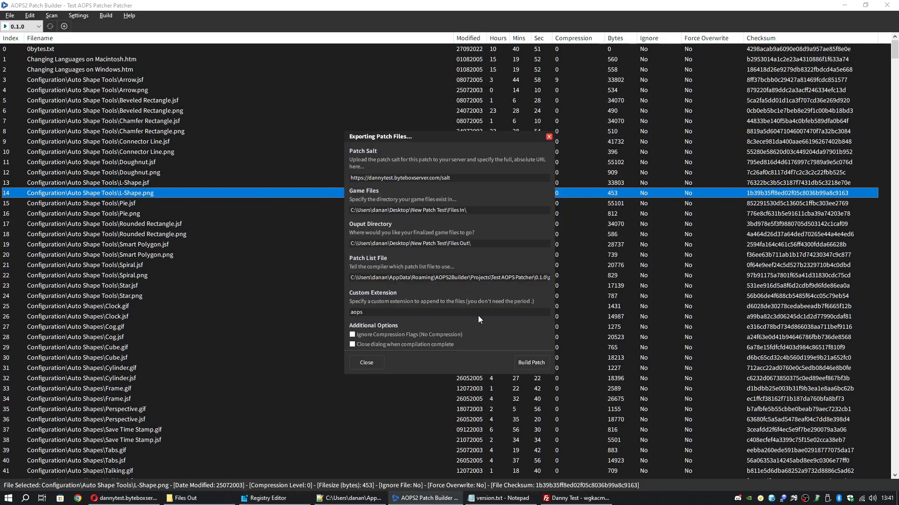
left_click(536, 364)
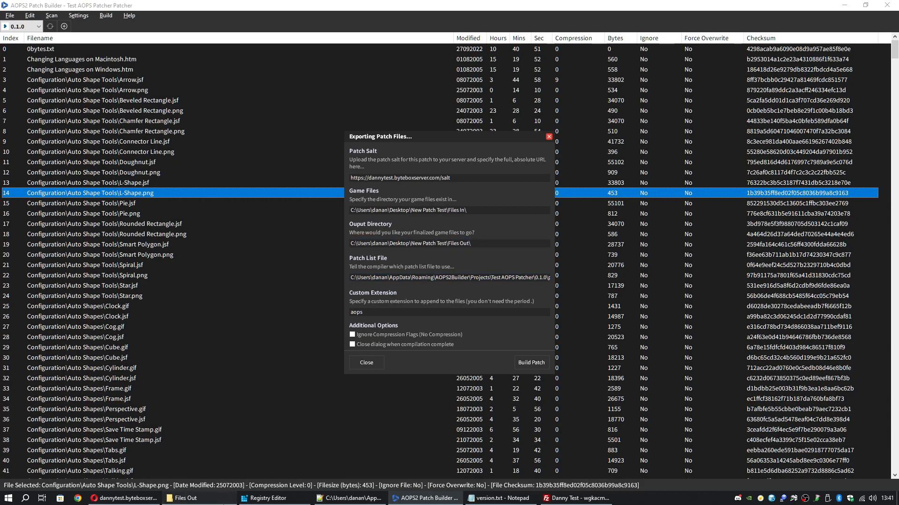
left_click(186, 498)
scroll(567, 255, "down", 5)
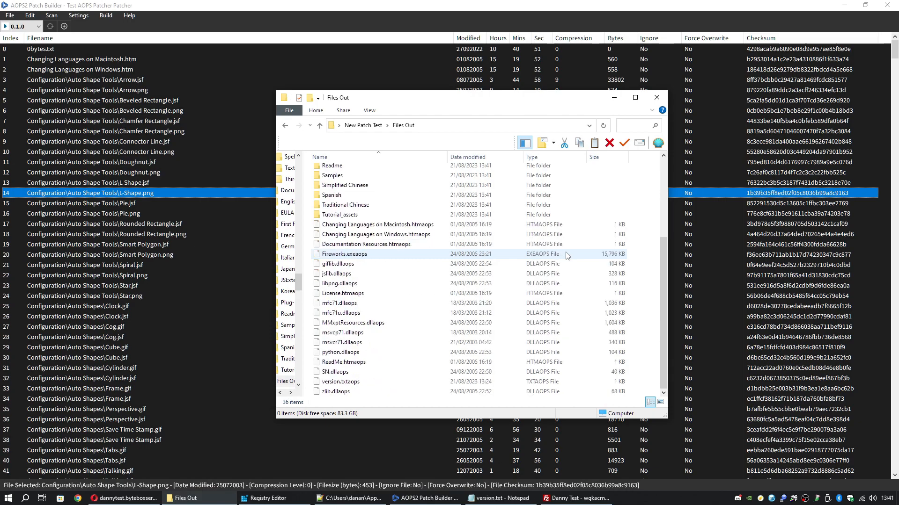
left_click(413, 332)
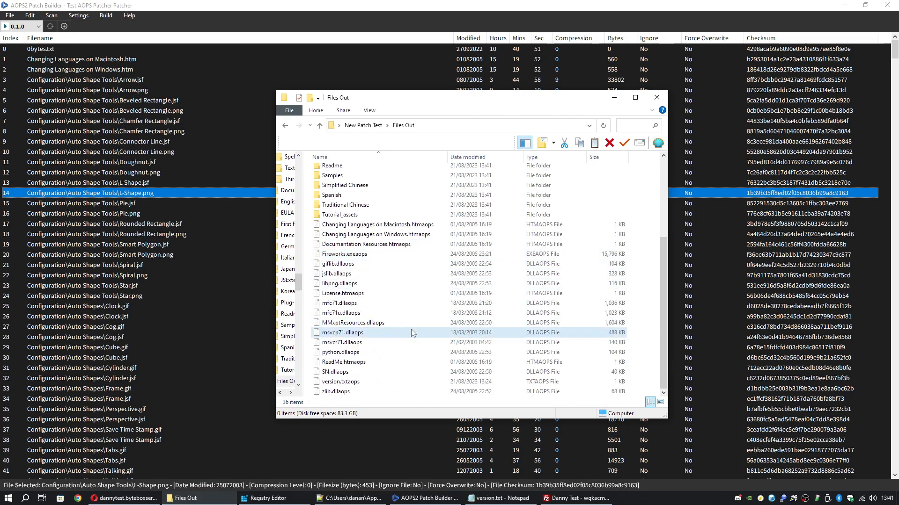
scroll(413, 333, "up", 4)
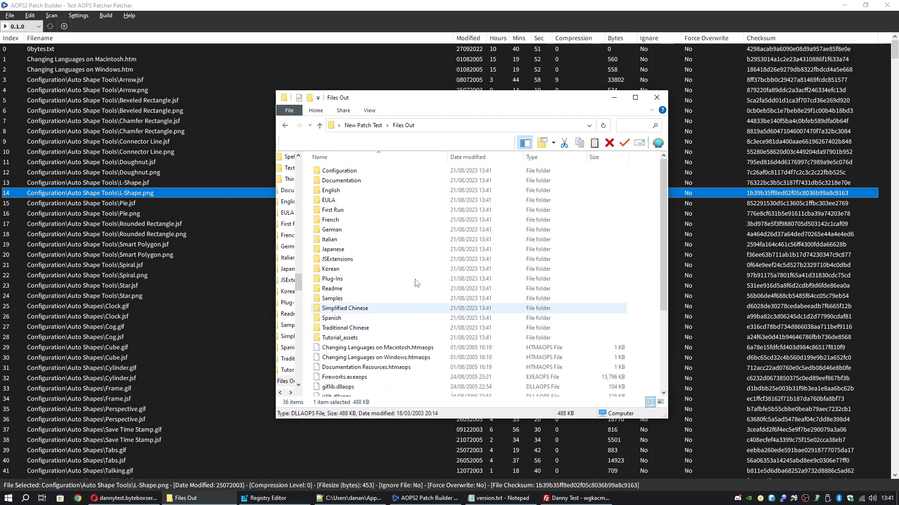
scroll(412, 328, "down", 4)
left_click(413, 245)
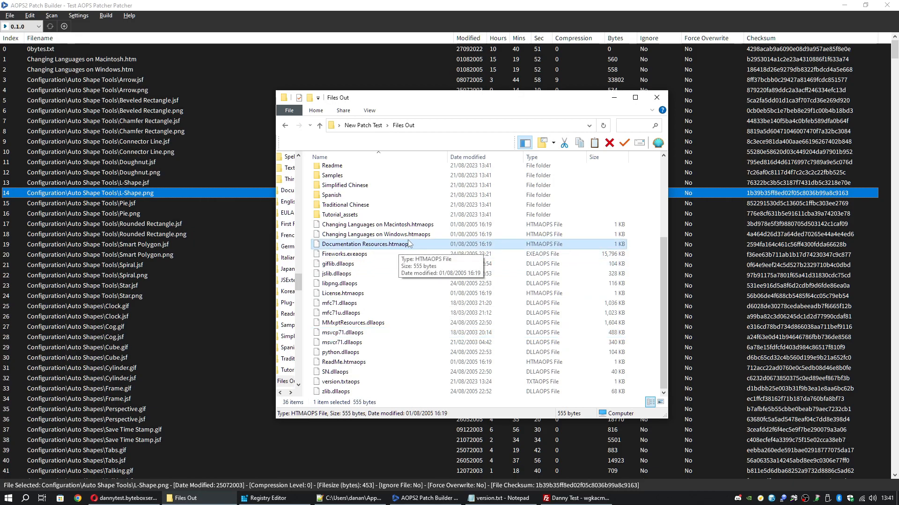
left_click(416, 237)
left_click(423, 228)
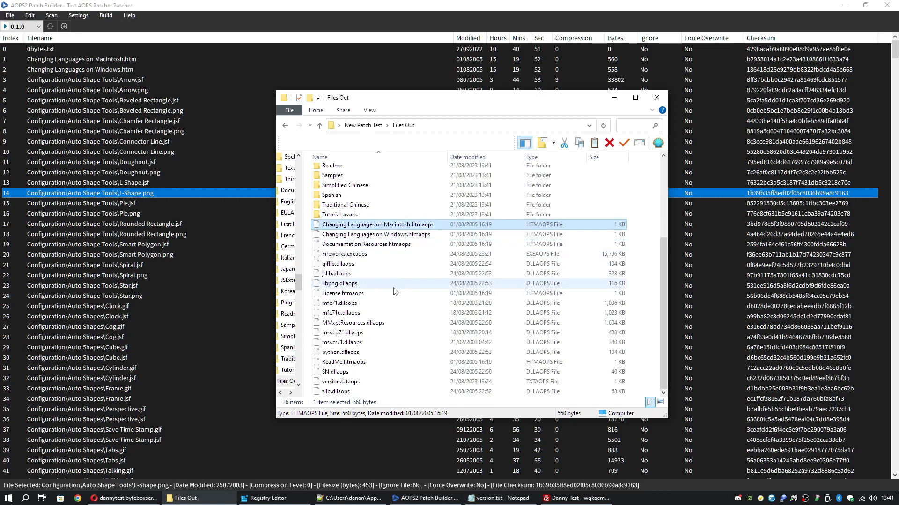
left_click(614, 97)
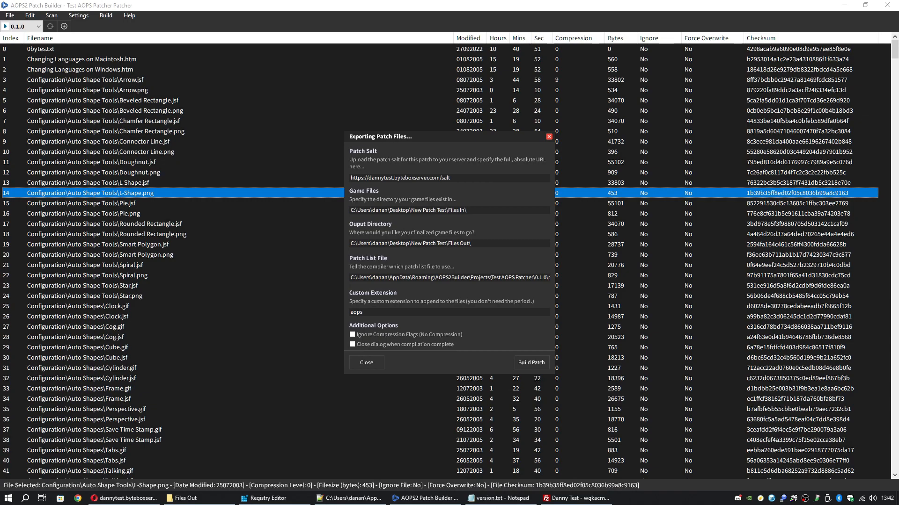
Open the empty gamefiles folder in FileZilla's remote server pane
left_click(187, 498)
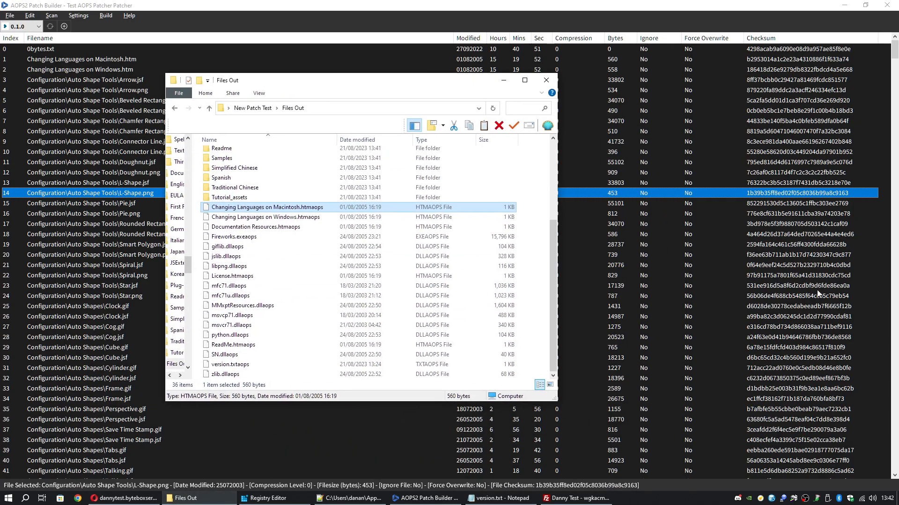
left_click(575, 498)
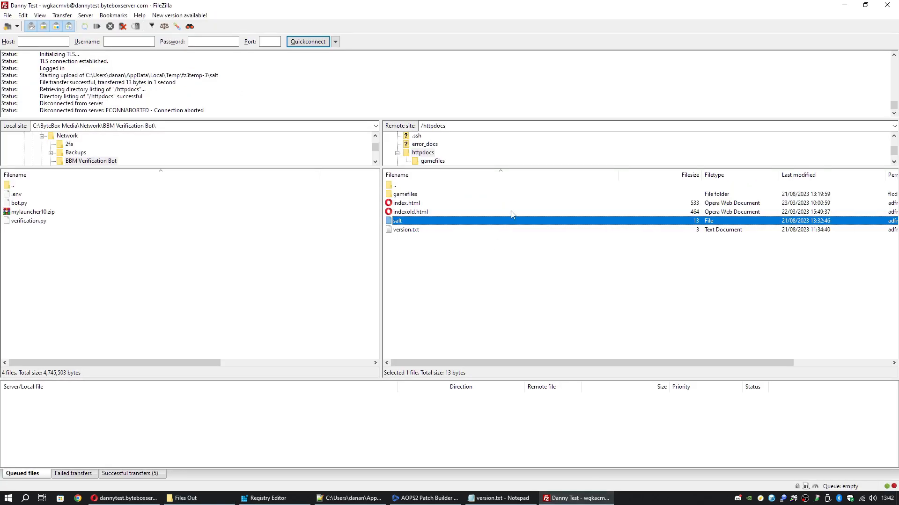
double_click(405, 194)
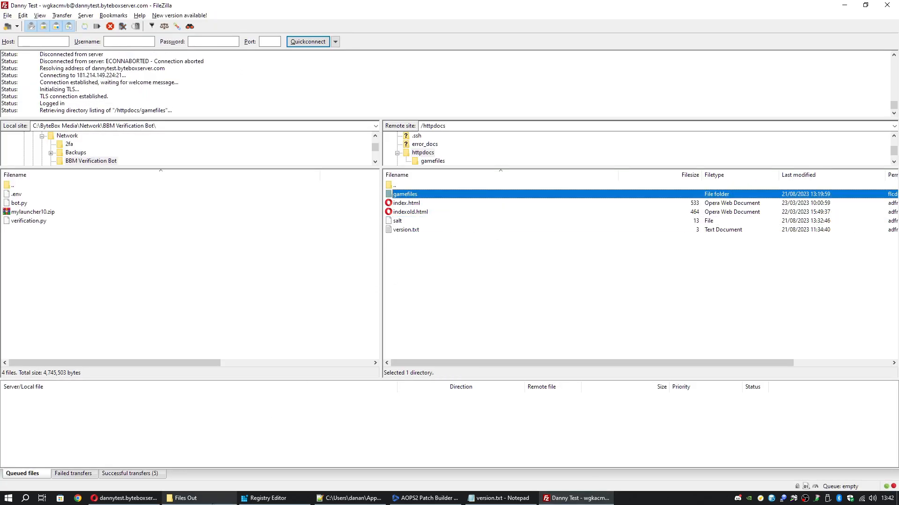
Select all 36 exported items in the Files Out folder
left_click(213, 503)
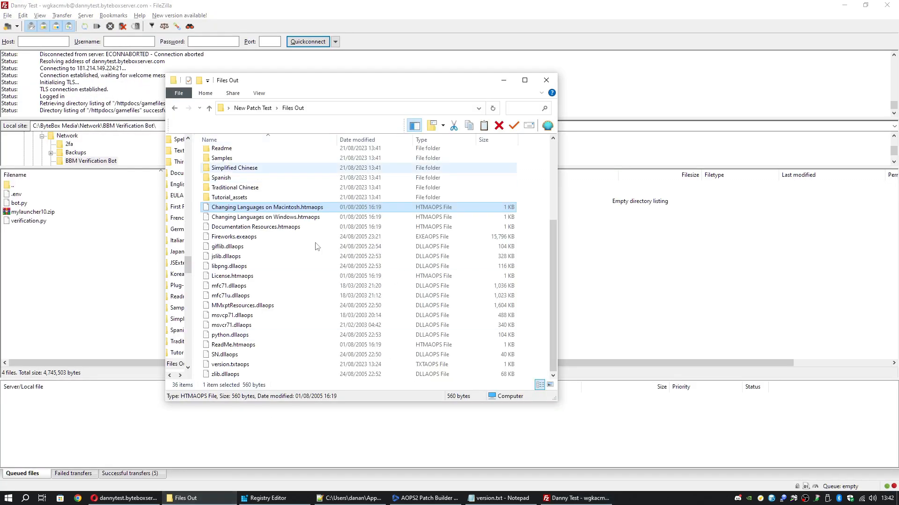
scroll(406, 335, "up", 4)
scroll(406, 334, "down", 4)
left_click(537, 323)
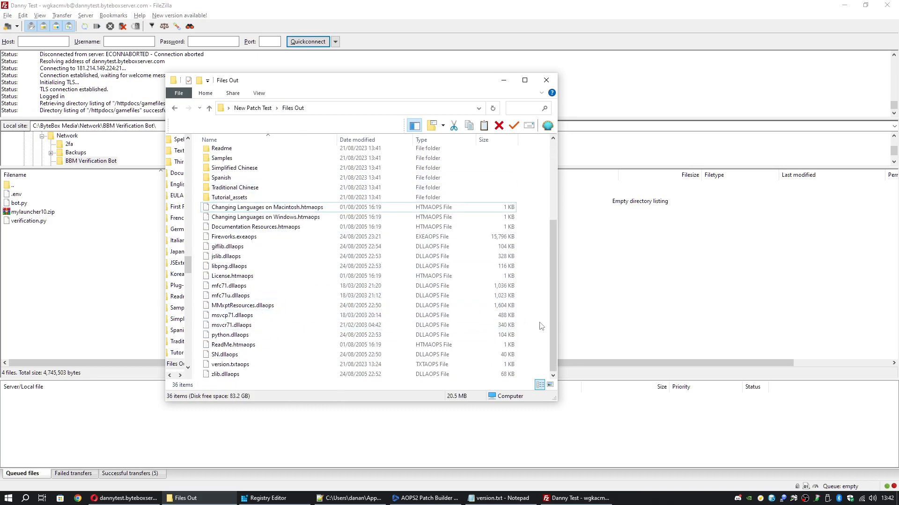
key("ctrl+a")
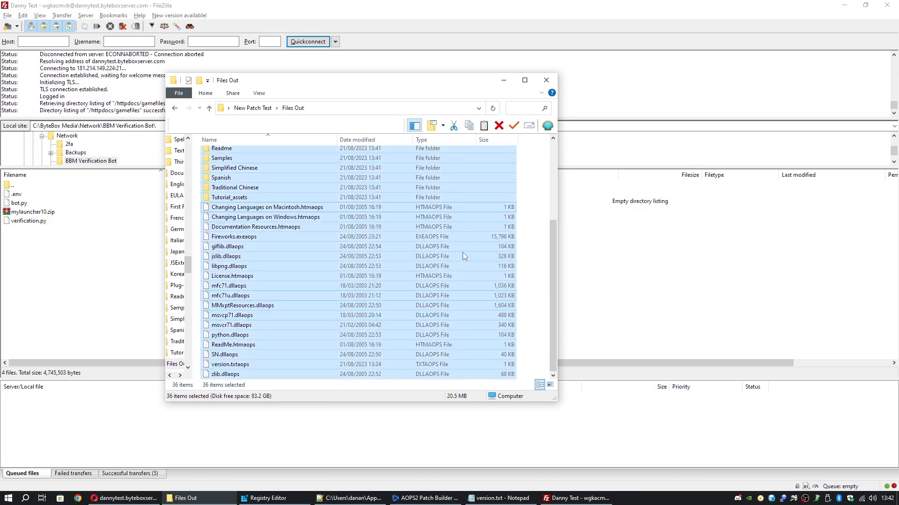
Set FileZilla's transfer type to Binary
left_click(344, 13)
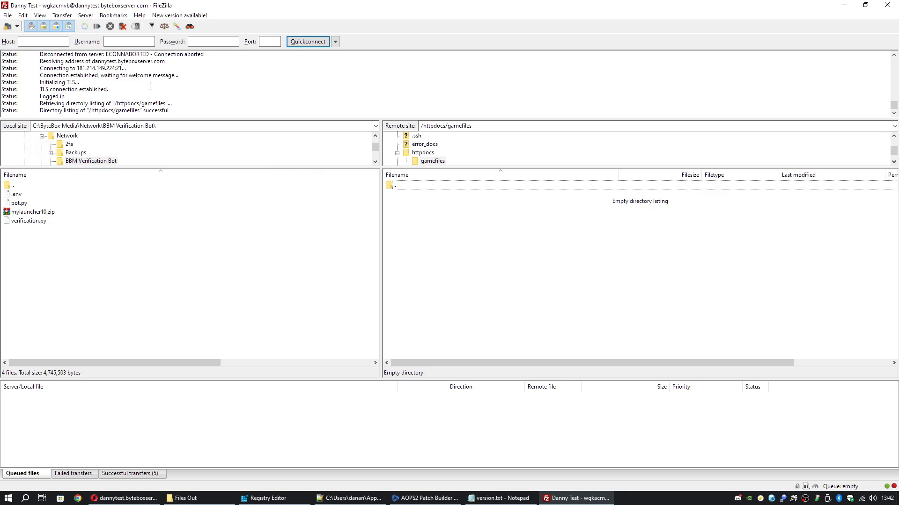
left_click(62, 16)
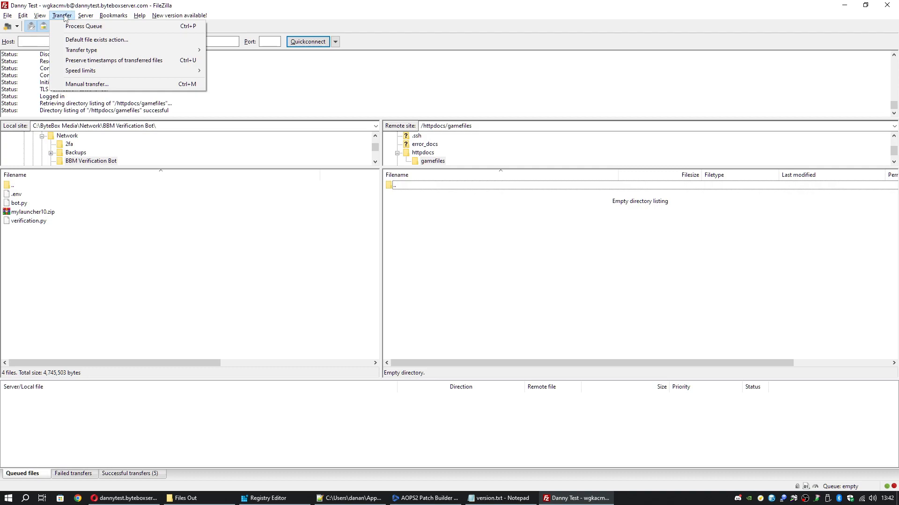
mouse_move(110, 52)
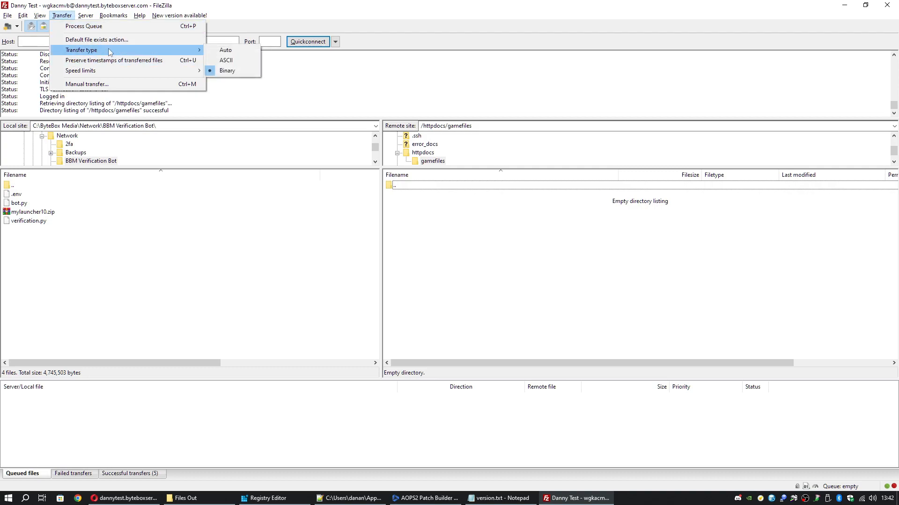
left_click(239, 70)
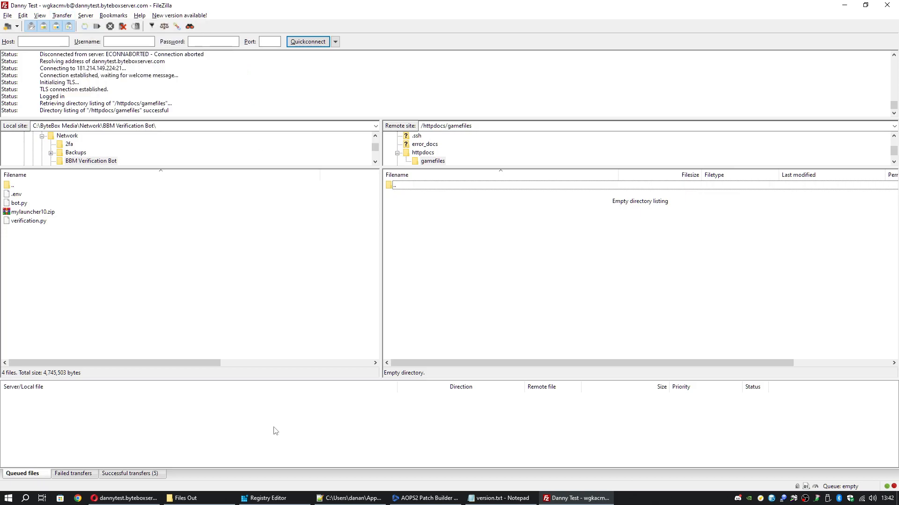
Drag the 36 Files Out items into FileZilla's remote gamefiles pane, then bring Patch Builder forward
left_click(216, 499)
left_click_drag(410, 80, 321, 67)
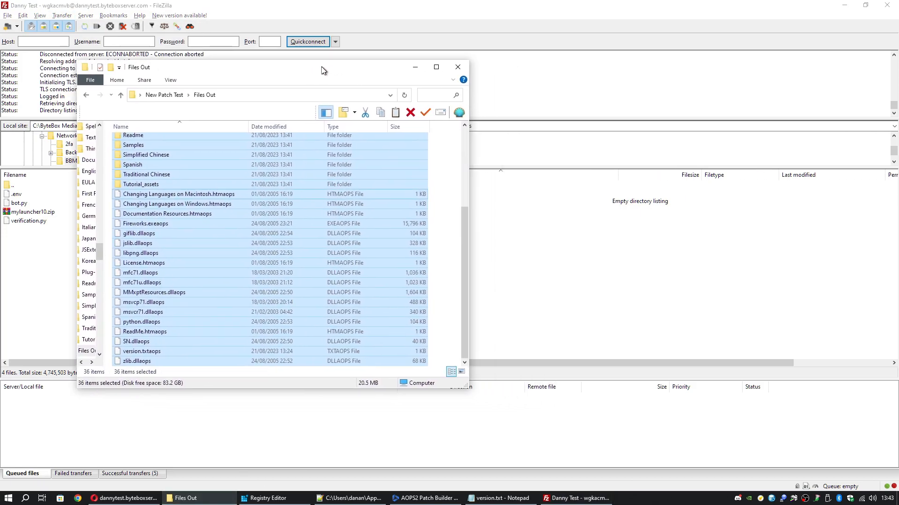
scroll(172, 274, "up", 4)
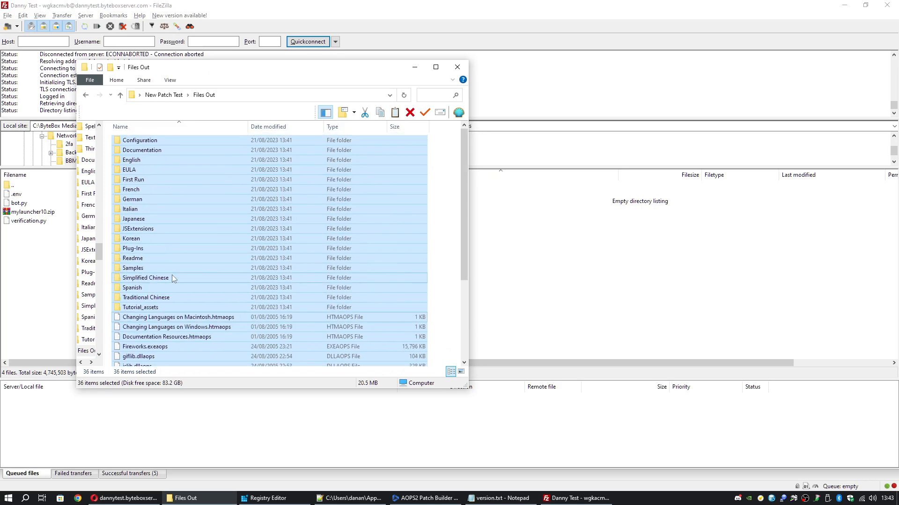
left_click_drag(156, 327, 600, 274)
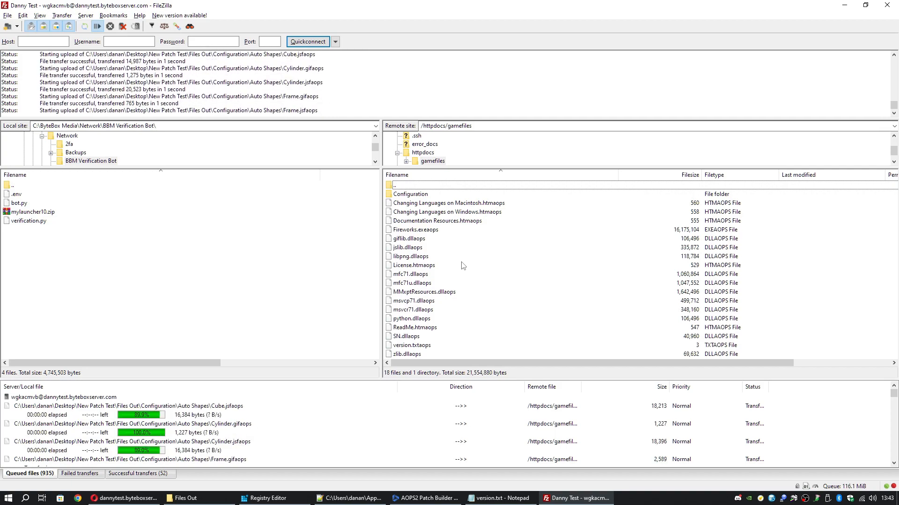
left_click(424, 498)
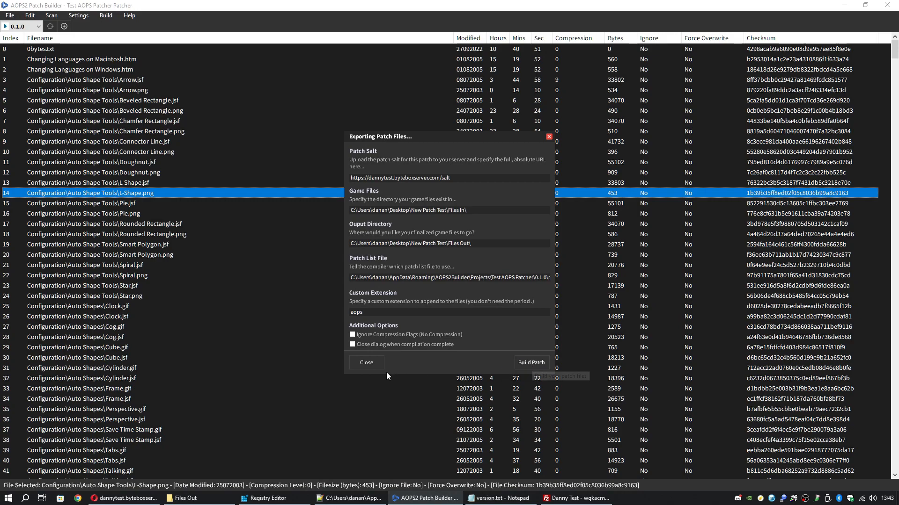
Close the Exporting Patch Files dialog, glance at the FileZilla upload, and return to the 0.1.0 file list
left_click(368, 363)
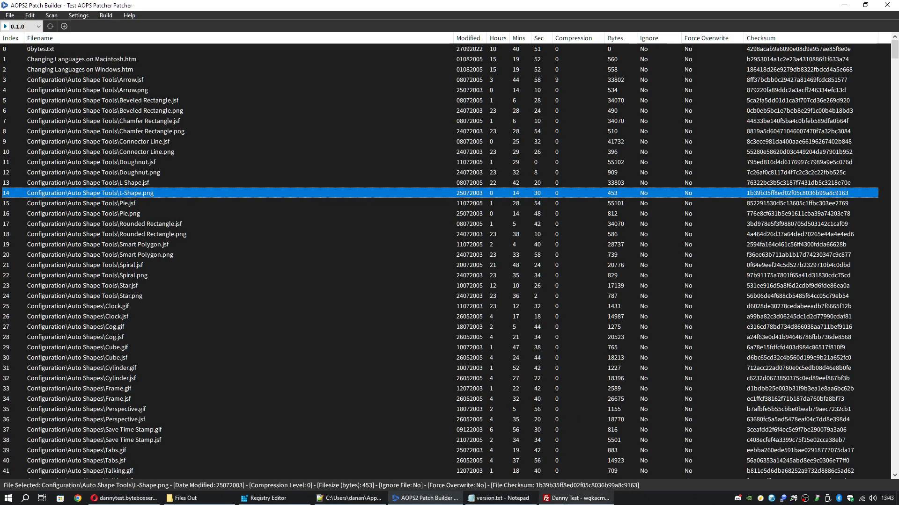
left_click(575, 498)
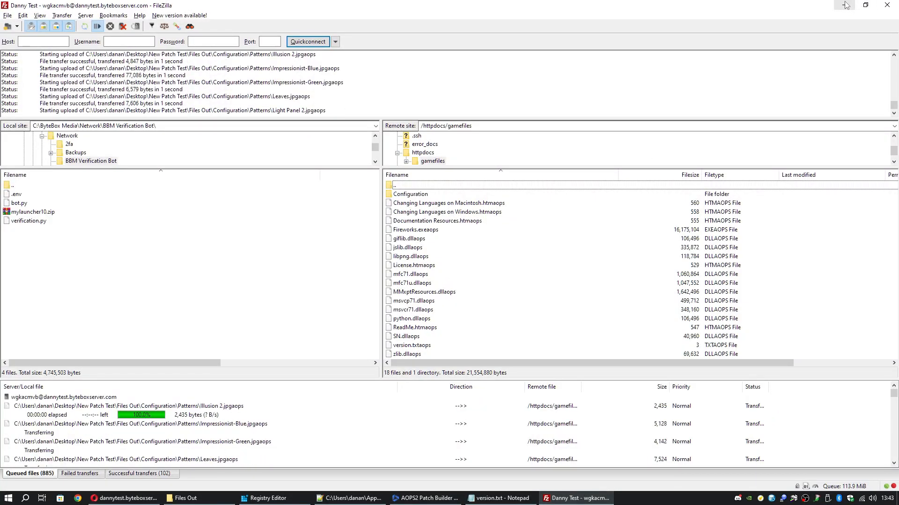
key("alt+Tab")
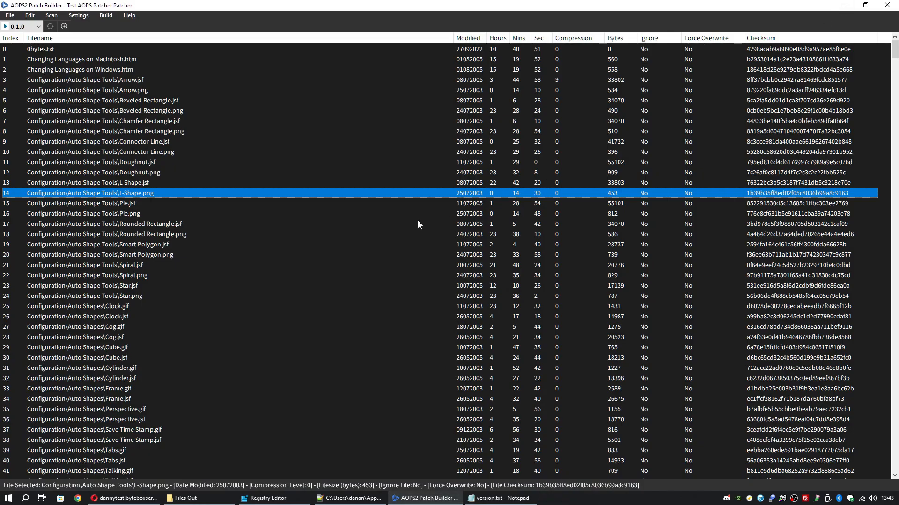
left_click(380, 224)
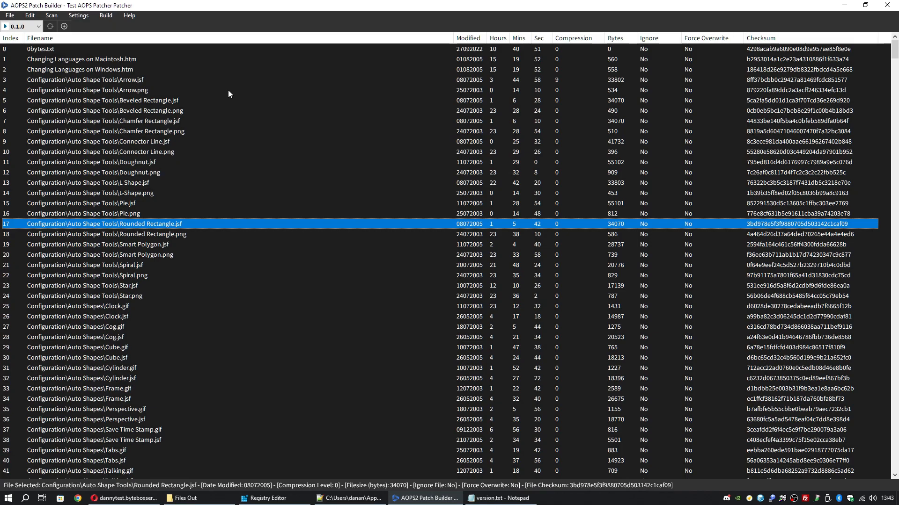
left_click(106, 16)
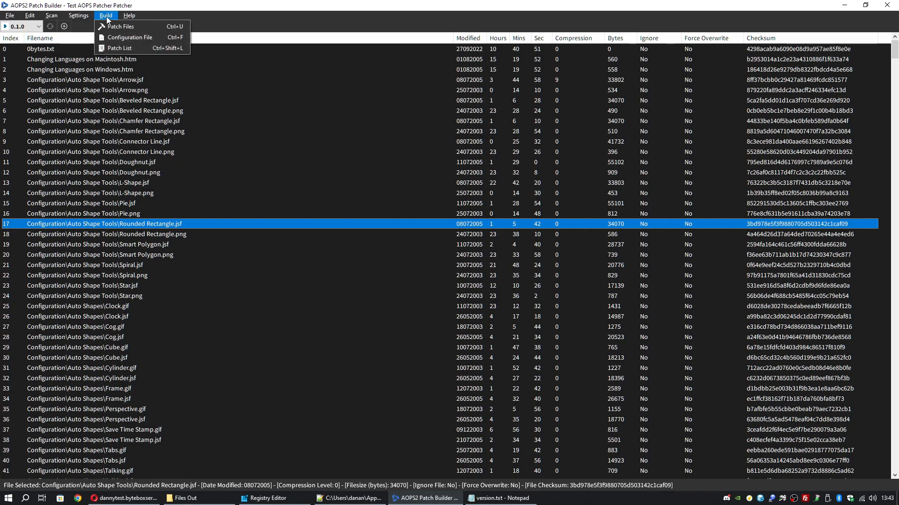
Start the configuration file export and copy the New Patch Test Info folder path from Explorer
left_click(159, 38)
left_click(458, 265)
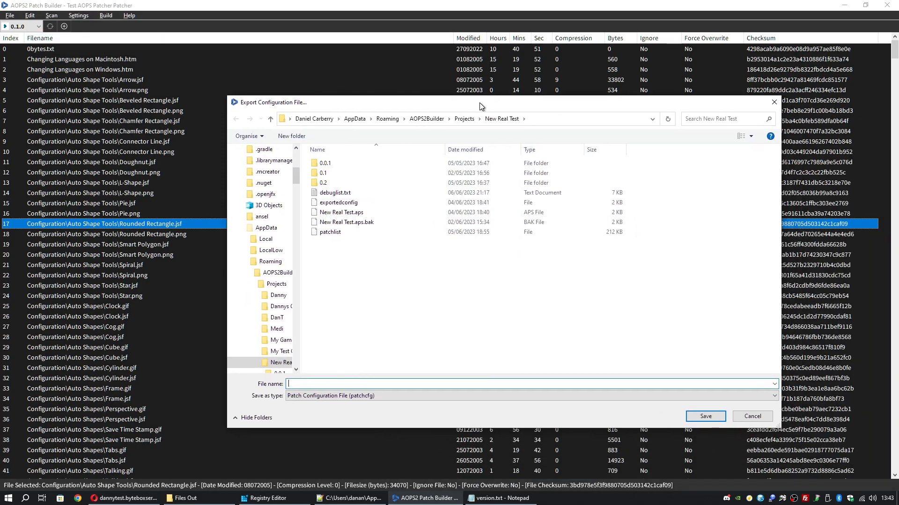
left_click_drag(593, 162, 479, 102)
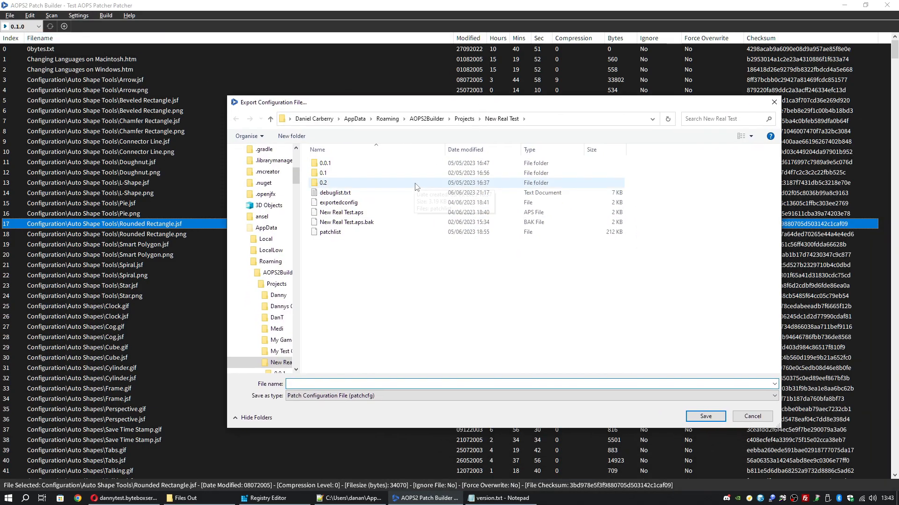
left_click(464, 120)
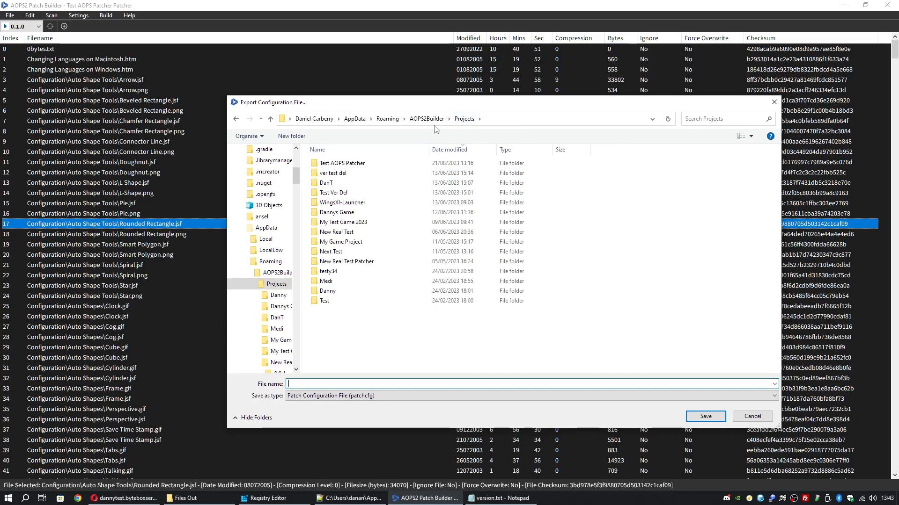
left_click(237, 119)
left_click(196, 498)
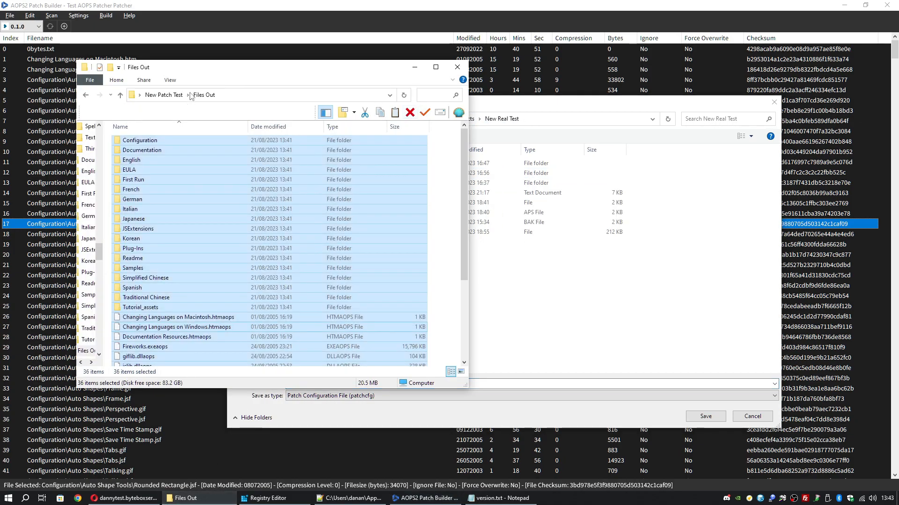
left_click(159, 95)
double_click(128, 171)
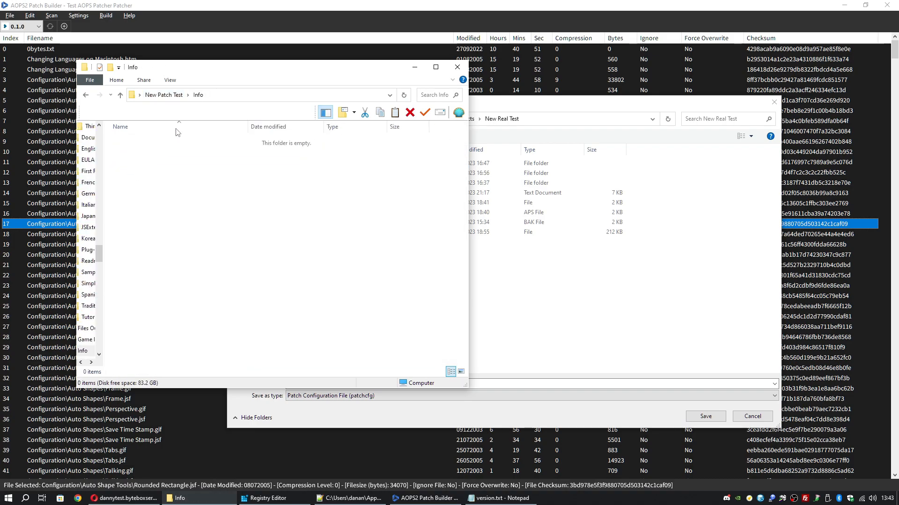
left_click(213, 95)
key("ctrl+c")
key("alt+Tab")
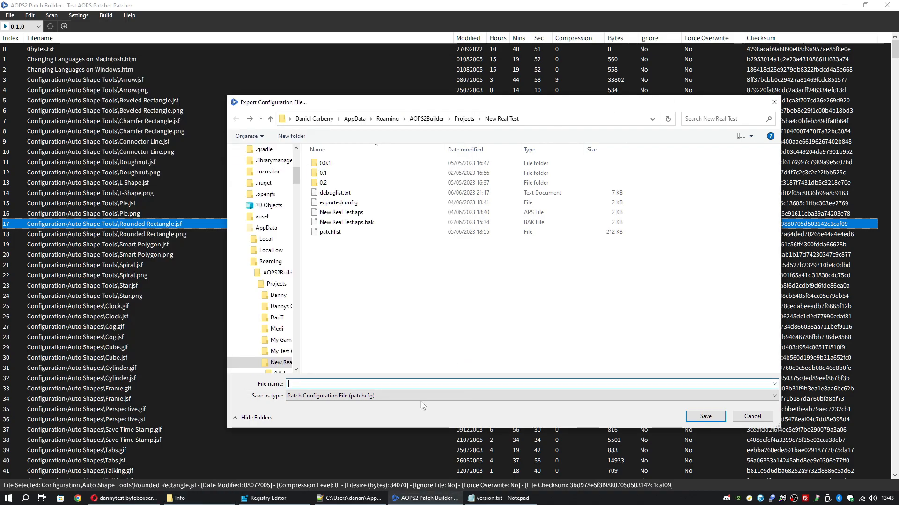
Save the configuration as patchcfg into the Info folder and close the export panel
key("ctrl+v")
key("Return")
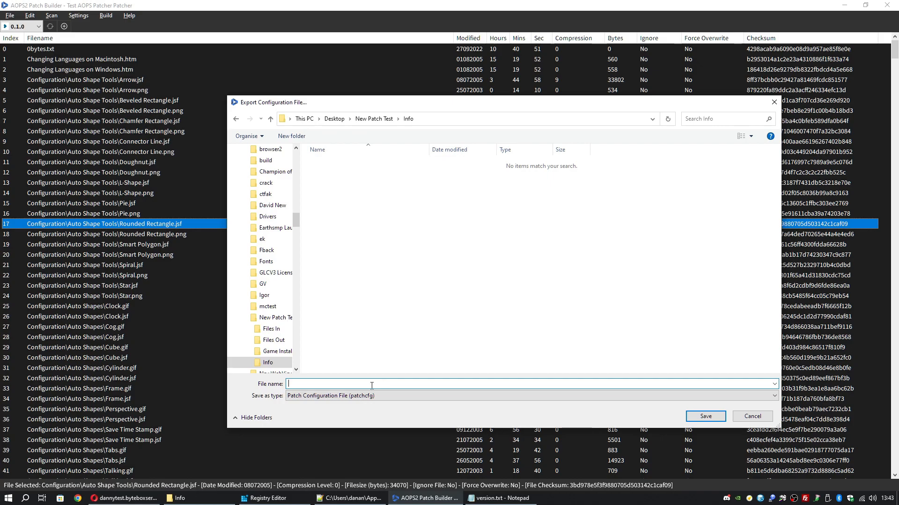
type("patchcfg")
key("Return")
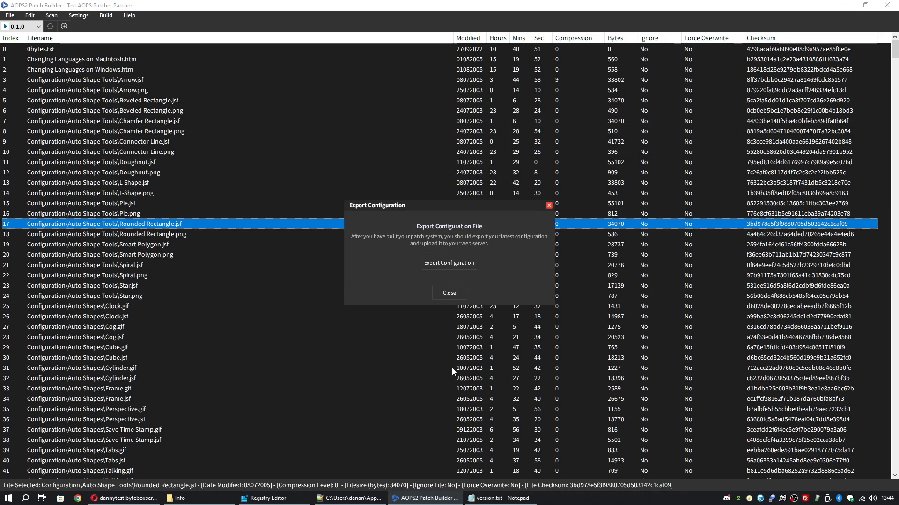
left_click(150, 157)
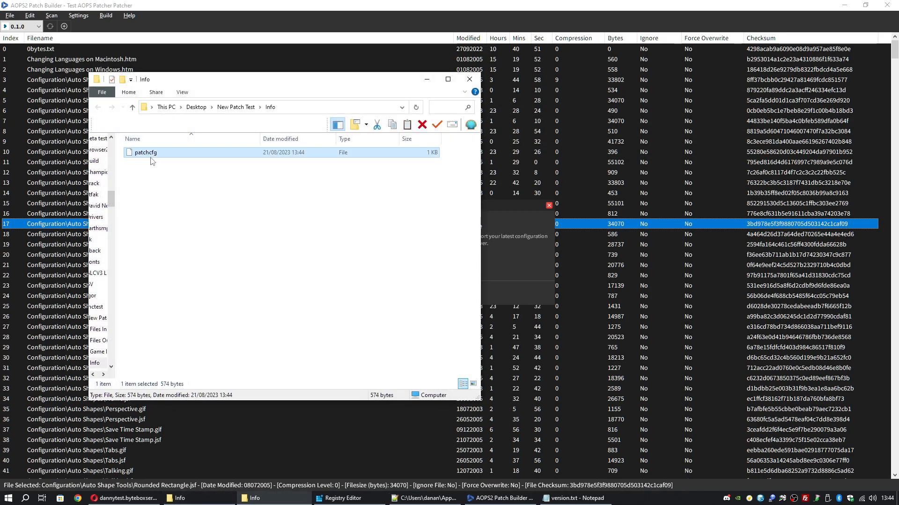
left_click(469, 79)
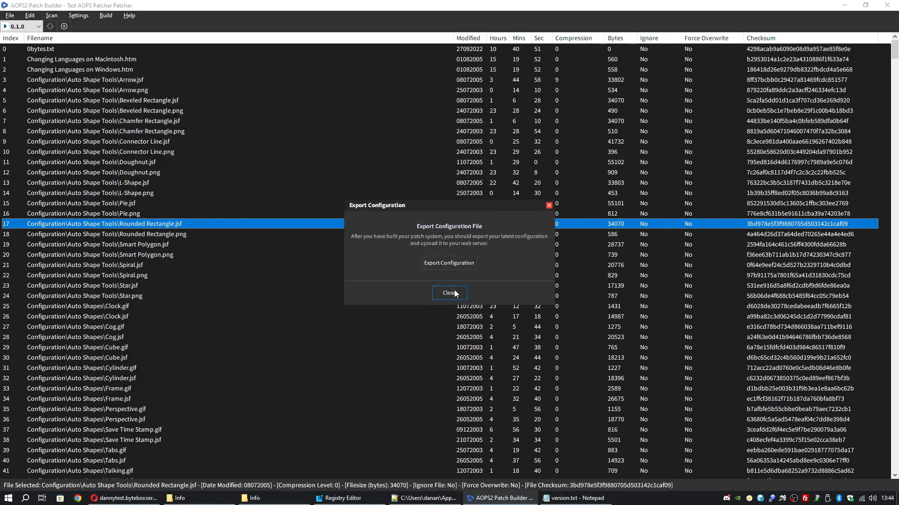
left_click(456, 293)
left_click(106, 16)
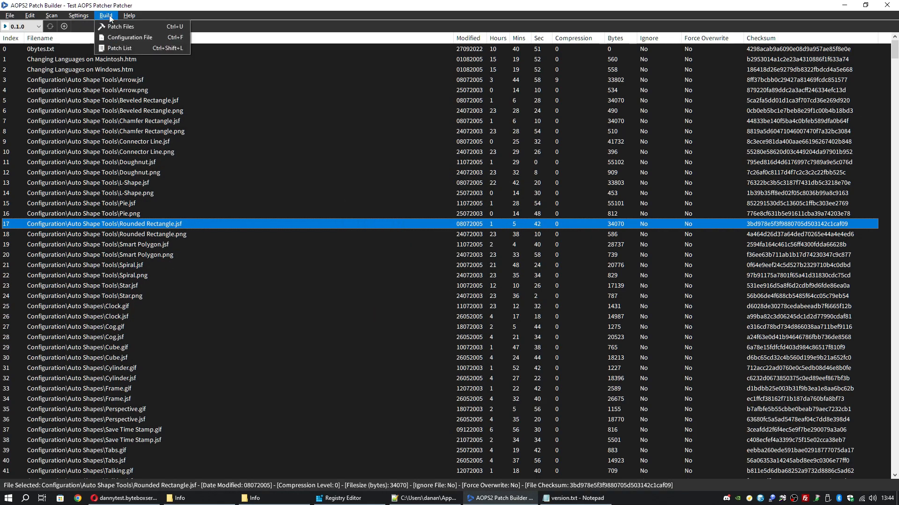
Export the patch list as patchlist into the Info folder and check its file details
left_click(123, 48)
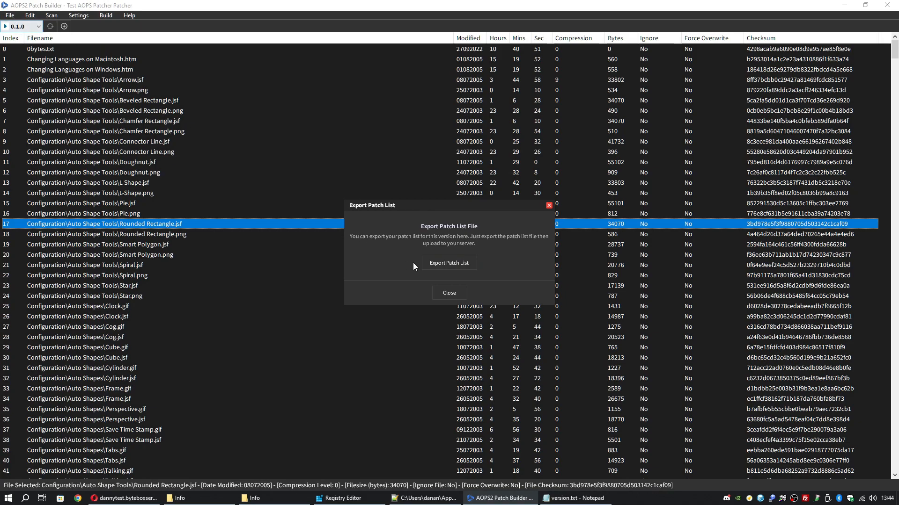
left_click(450, 265)
type("patchlist")
left_click_drag(341, 384, 286, 387)
left_click(341, 385)
left_click(705, 417)
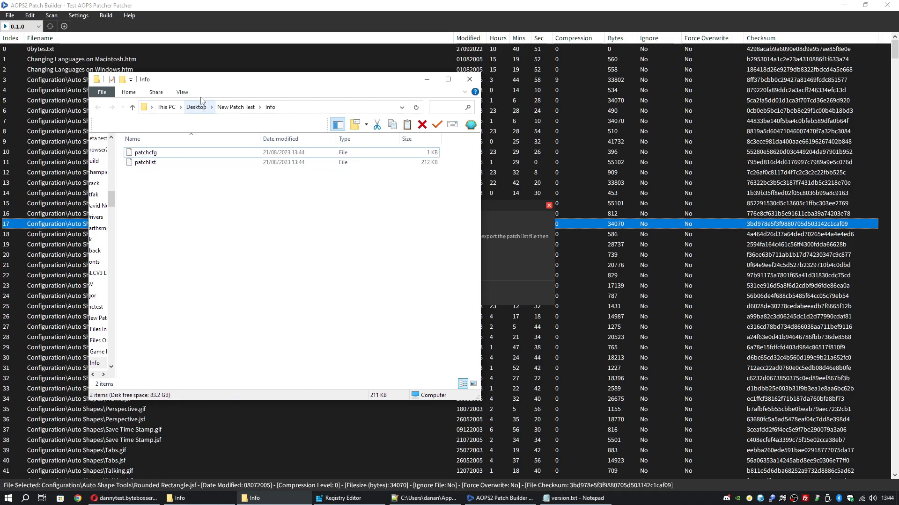
left_click(150, 153)
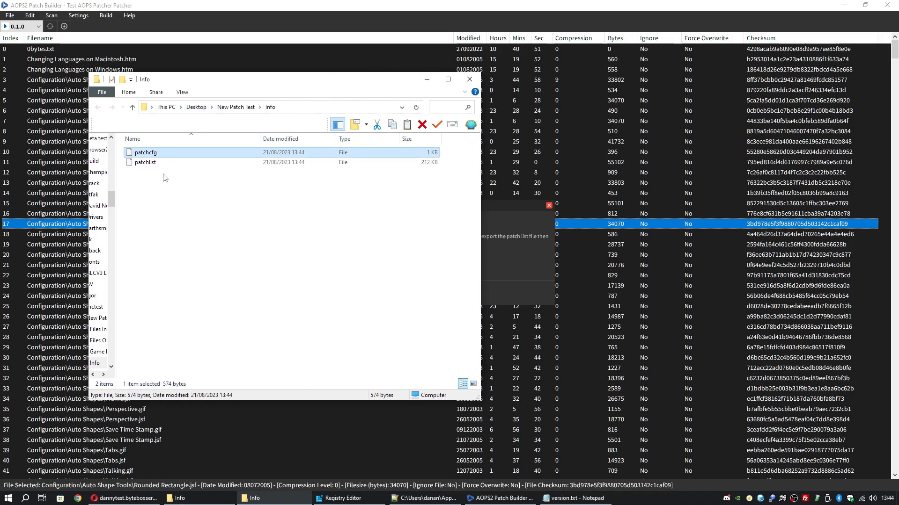
left_click(148, 163)
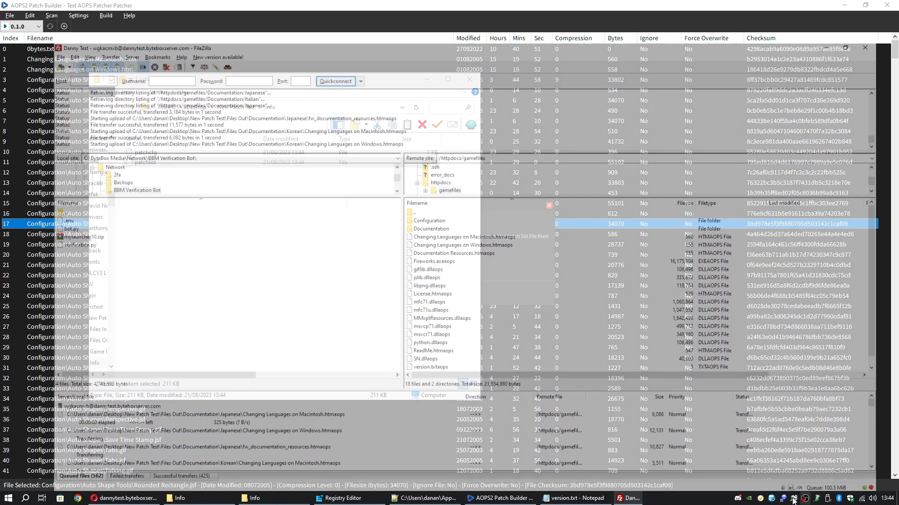
Check FileZilla's upload progress, close the patch list panel, and centre the Info folder window
left_click(805, 499)
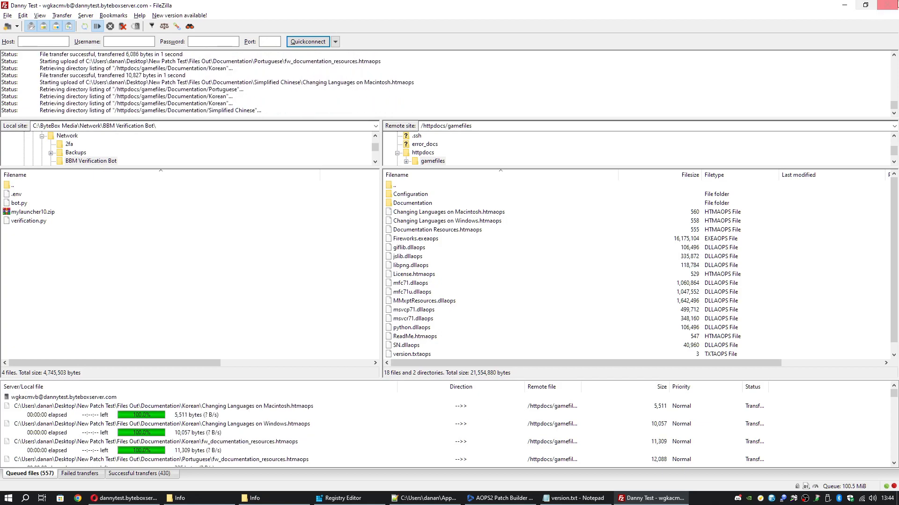
left_click(844, 5)
left_click(506, 209)
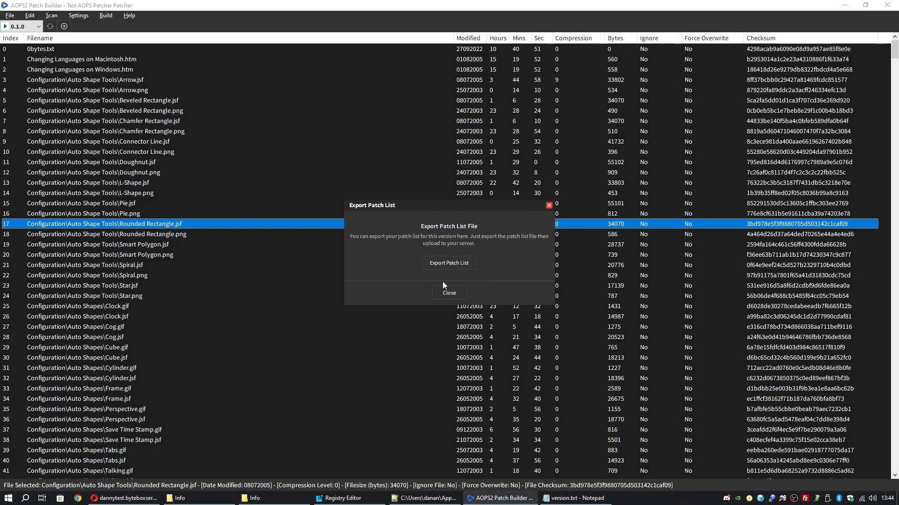
left_click(453, 293)
left_click(80, 16)
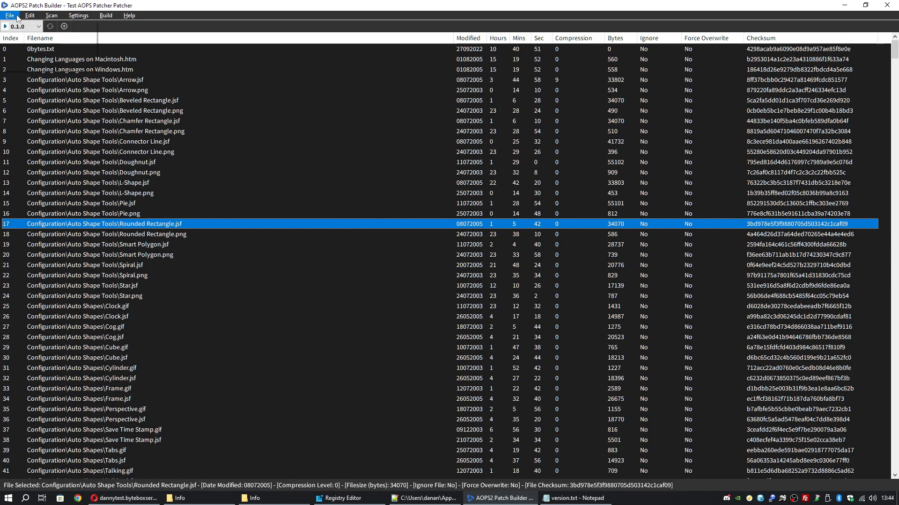
mouse_move(108, 14)
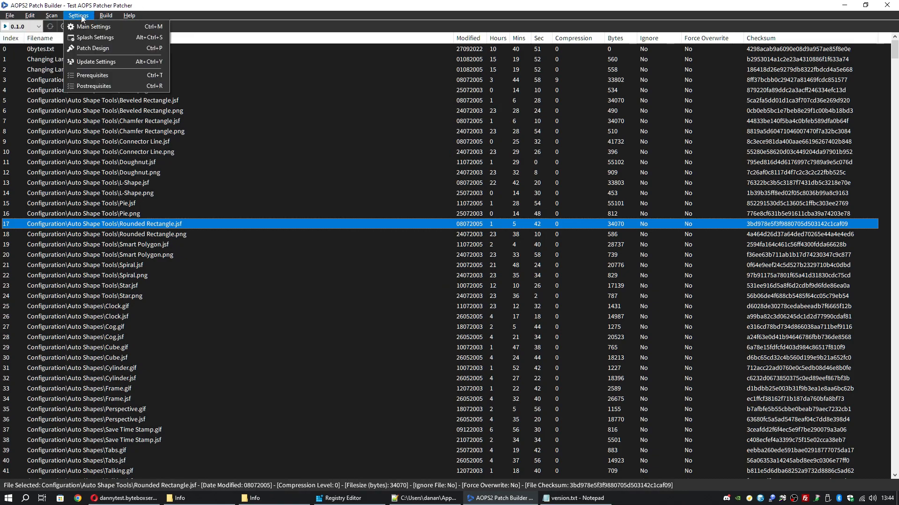
left_click(126, 14)
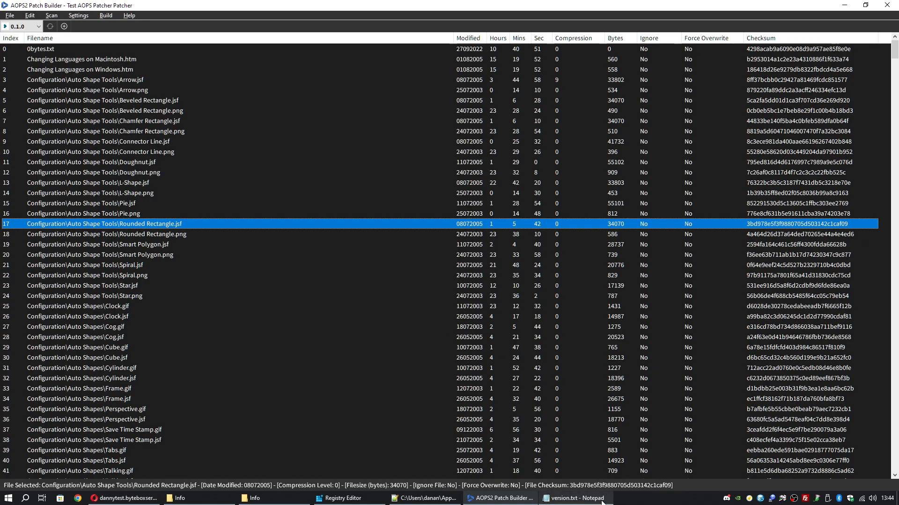
left_click(255, 498)
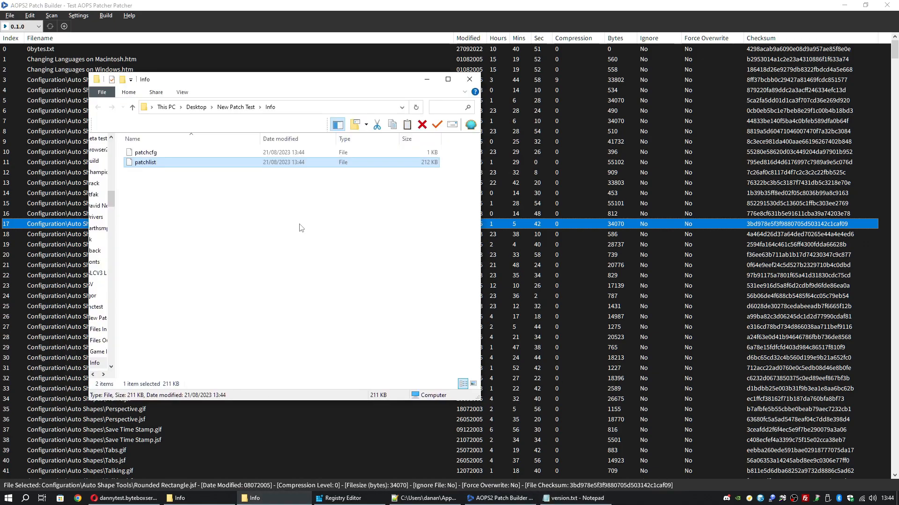
left_click_drag(253, 80, 428, 100)
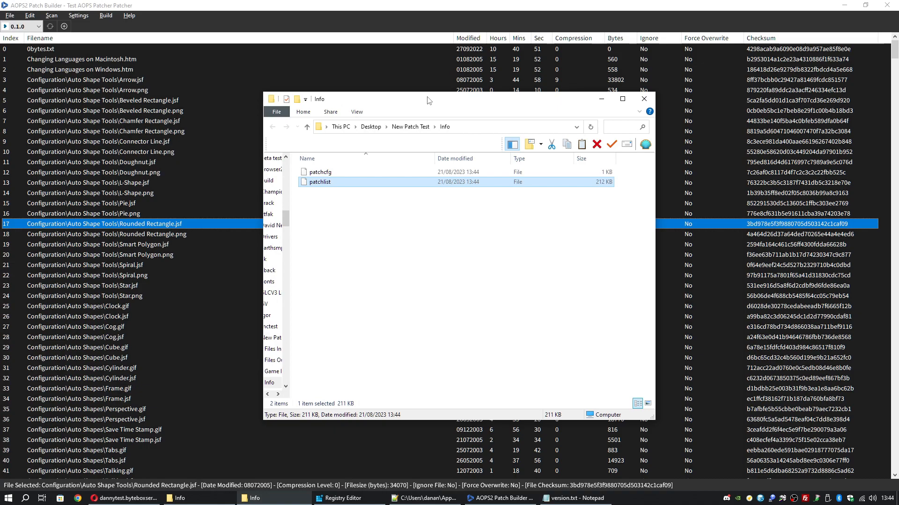
Add a new patch version numbered 0.2.0
left_click(82, 17)
left_click(109, 16)
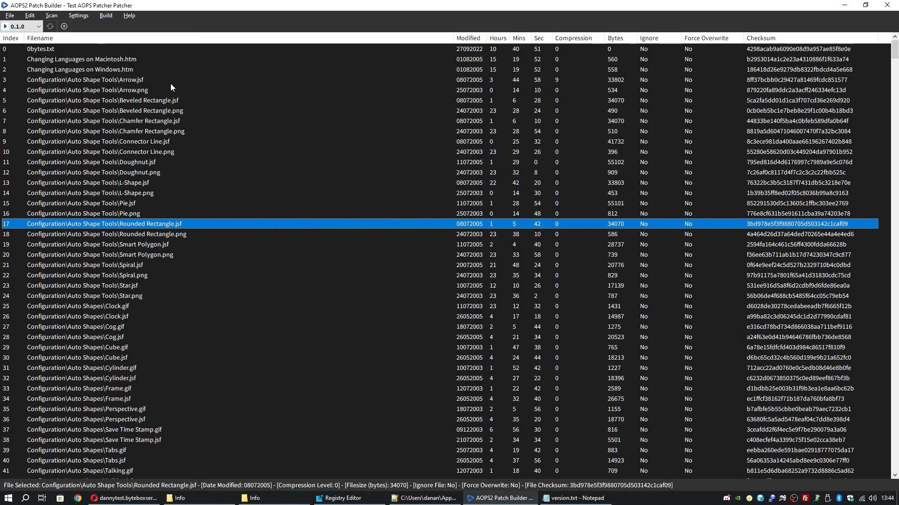
left_click(65, 27)
type("0.2.0")
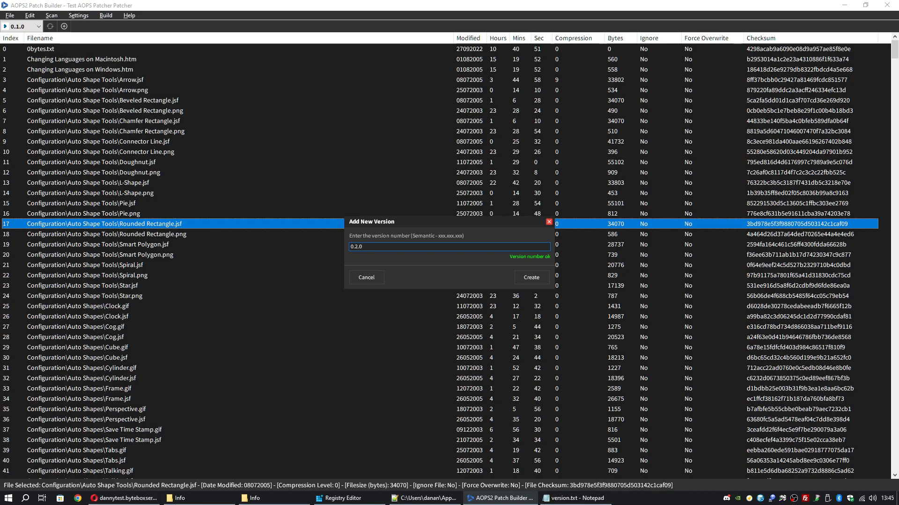
left_click(536, 278)
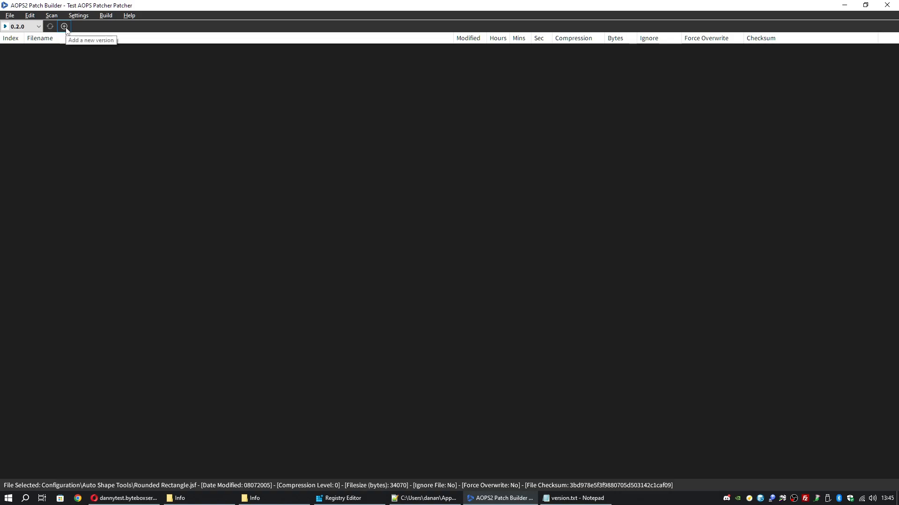
Browse the Scan, Settings and Build menus without changing anything
left_click(52, 16)
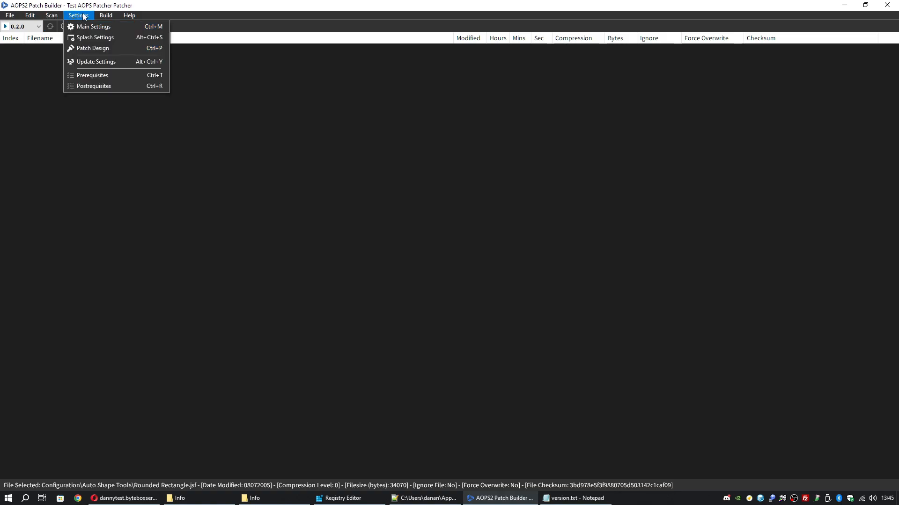
left_click(84, 16)
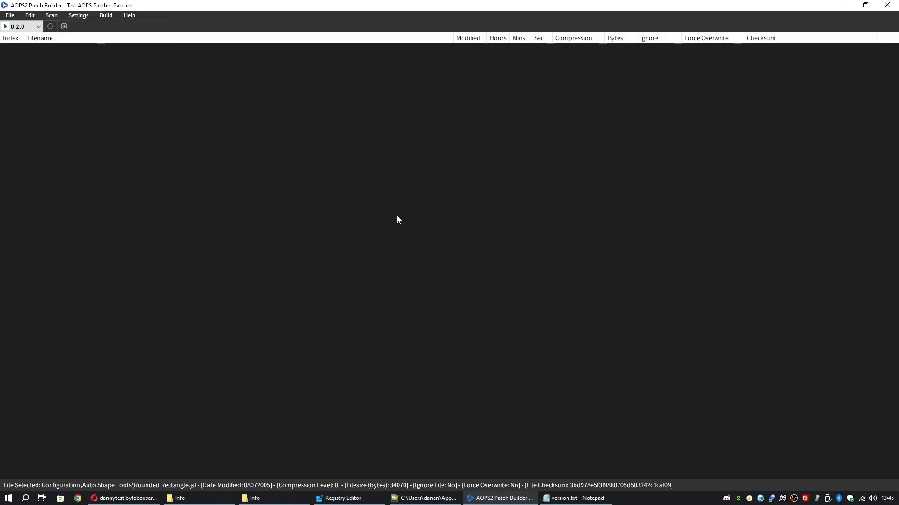
left_click(106, 16)
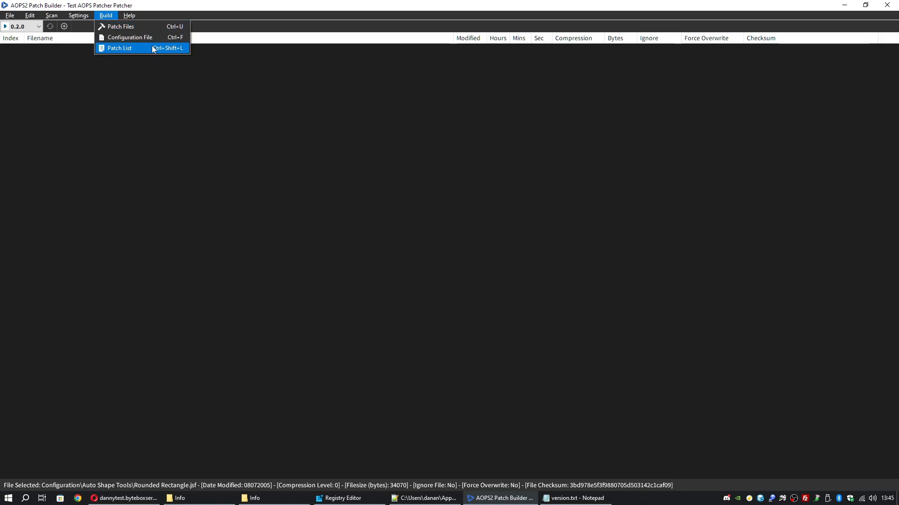
mouse_move(78, 20)
mouse_move(106, 15)
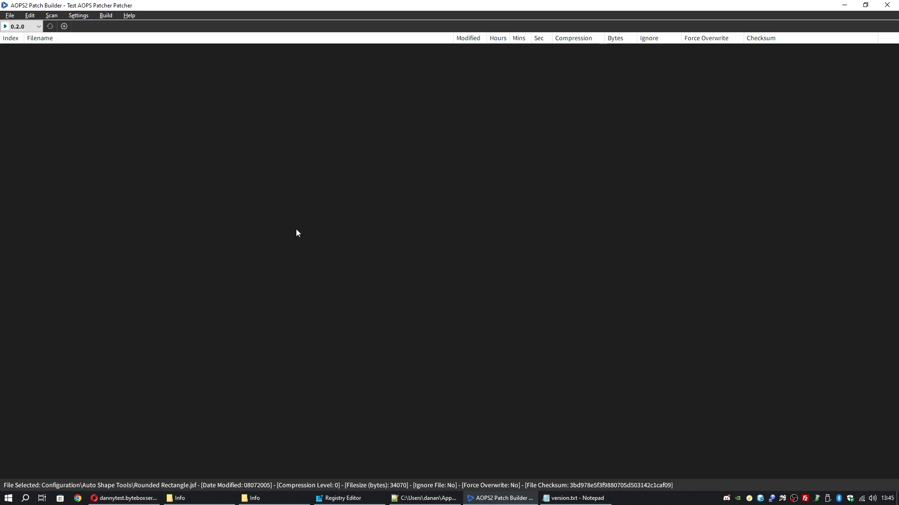
left_click(106, 15)
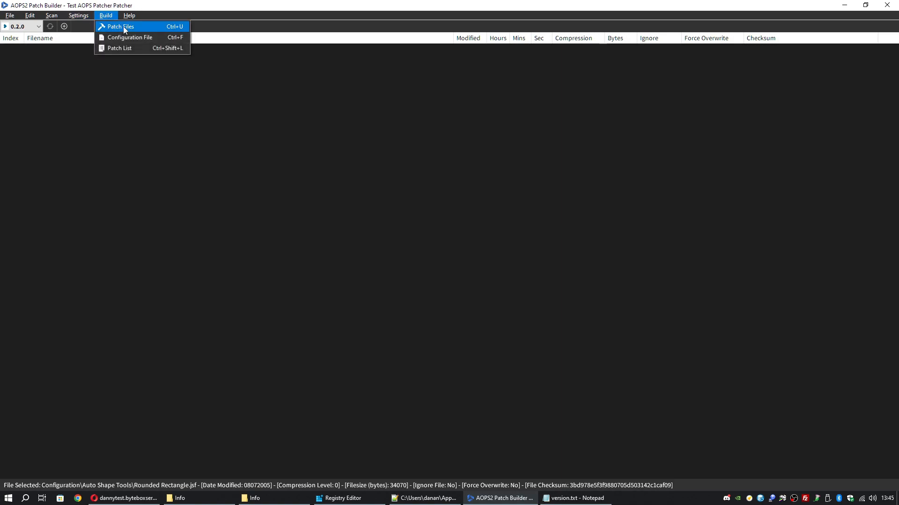
left_click(149, 49)
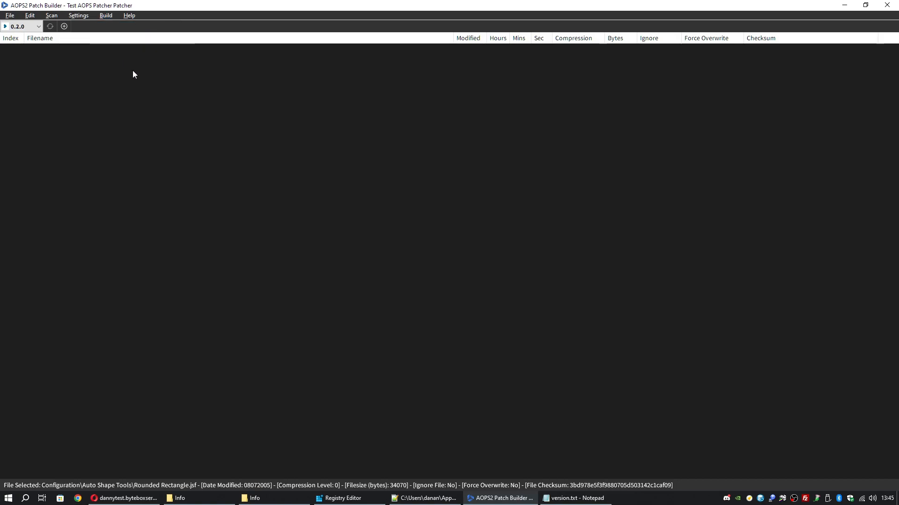
Select version 0.1.0 in the version dropdown and bring FileZilla to the front
left_click(39, 26)
left_click(41, 40)
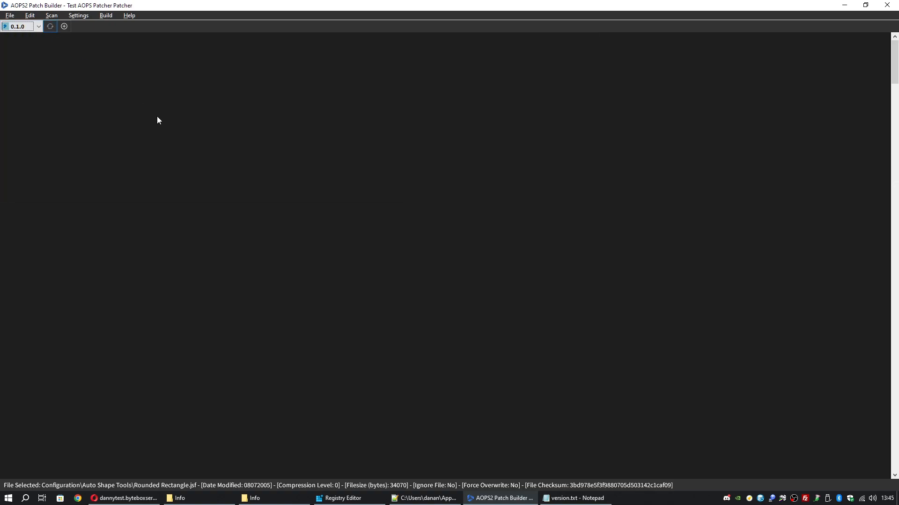
left_click(804, 502)
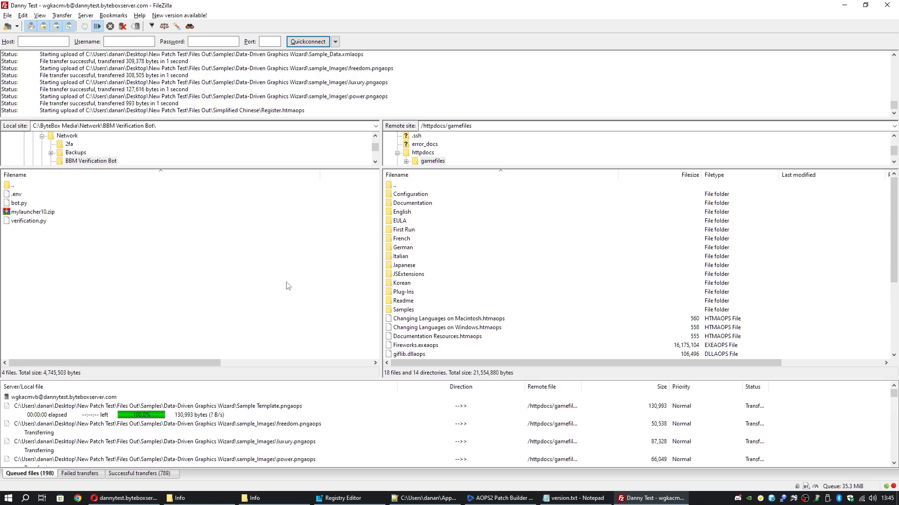
scroll(514, 291, "down", 5)
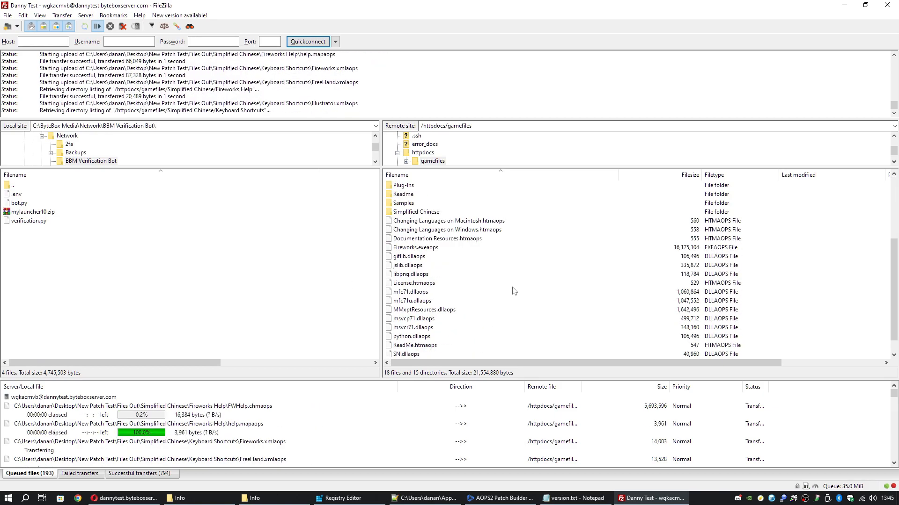
scroll(514, 291, "up", 5)
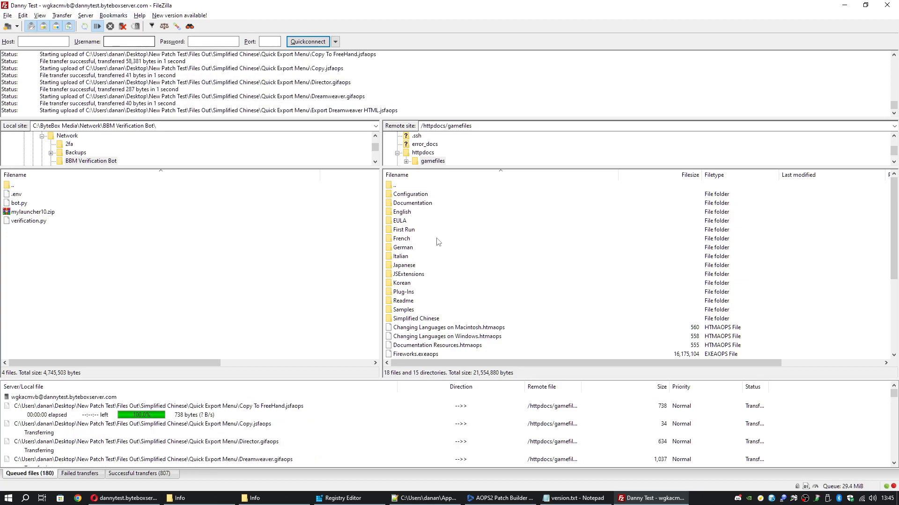
scroll(485, 282, "down", 5)
scroll(485, 282, "up", 5)
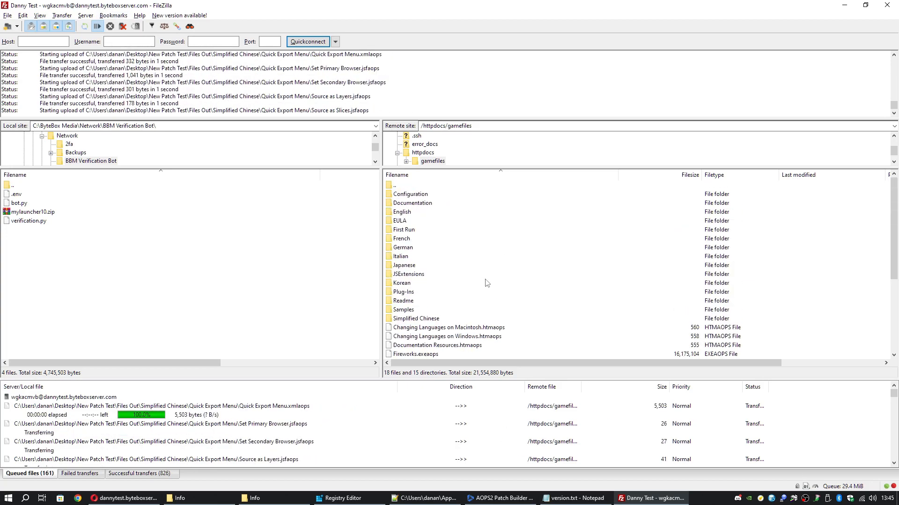
scroll(485, 282, "down", 1)
scroll(487, 283, "down", 4)
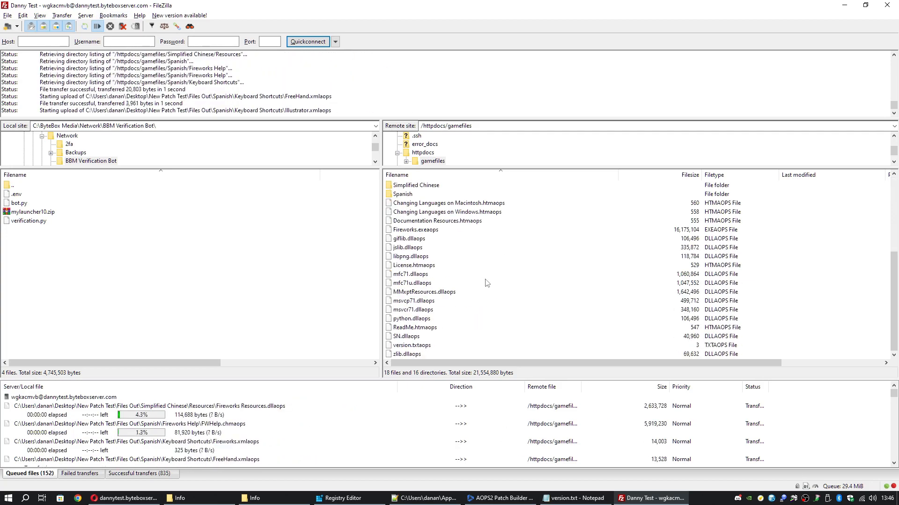
scroll(487, 282, "up", 5)
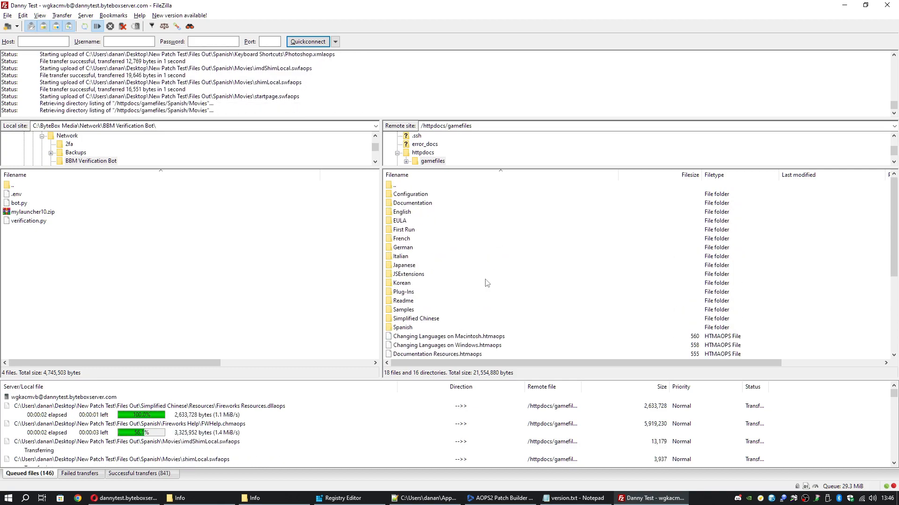
Open and close the Patch Files export and Configuration File export dialogs
left_click(500, 498)
left_click(78, 16)
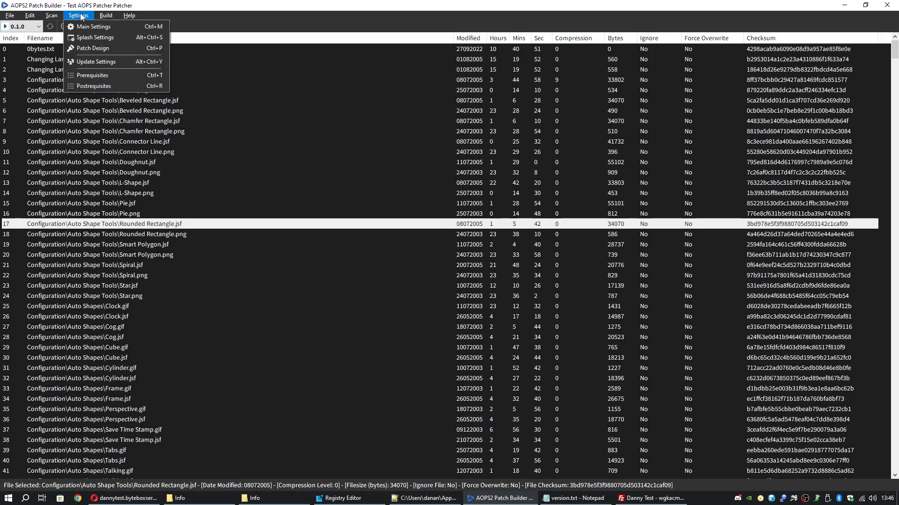
left_click(102, 26)
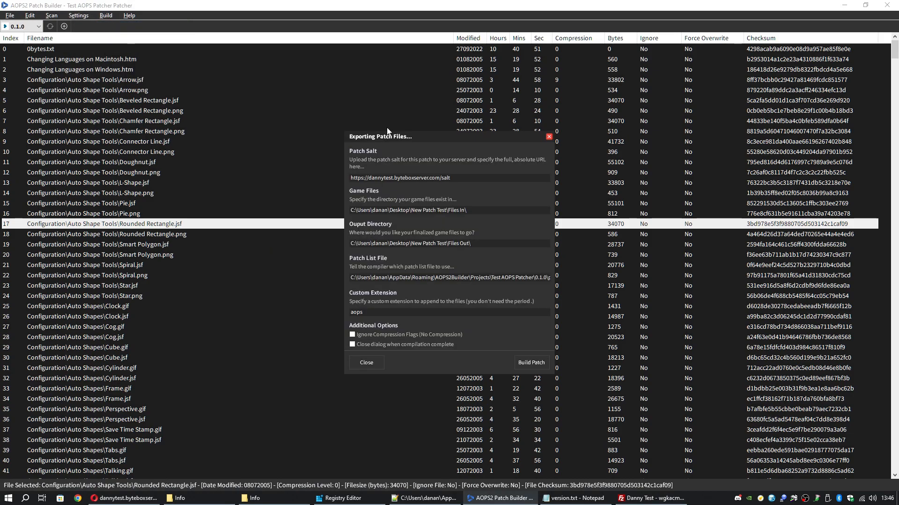
left_click(549, 137)
left_click(106, 16)
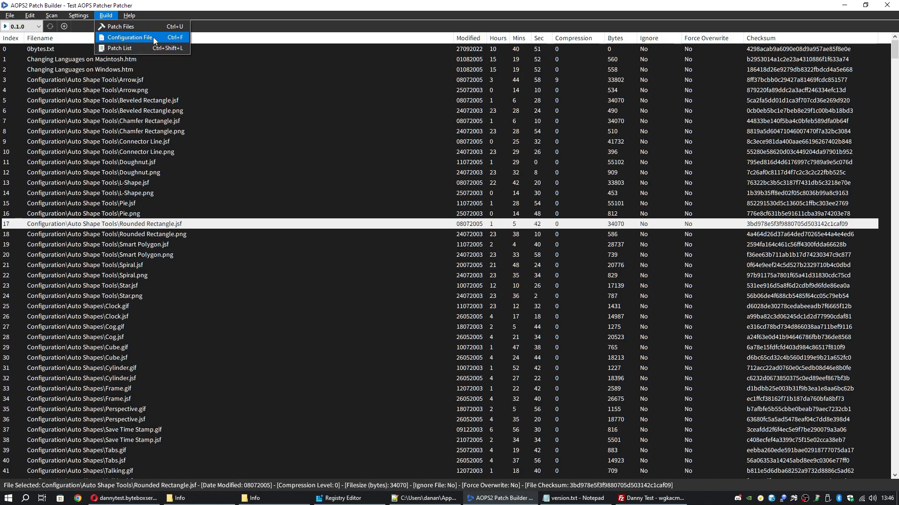
left_click(153, 38)
left_click(446, 293)
Review the online patch URLs in Patch System Settings, then return to FileZilla's overwrite prompt
left_click(78, 15)
left_click(93, 26)
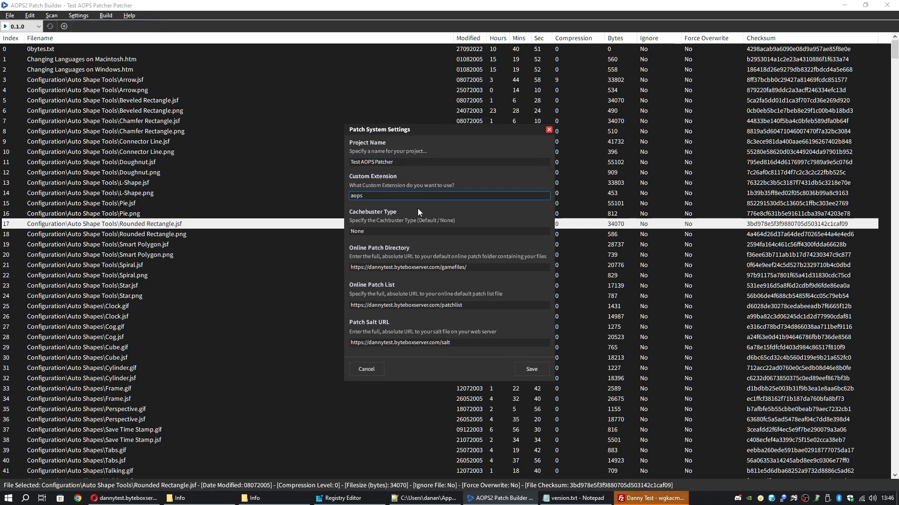
left_click(364, 370)
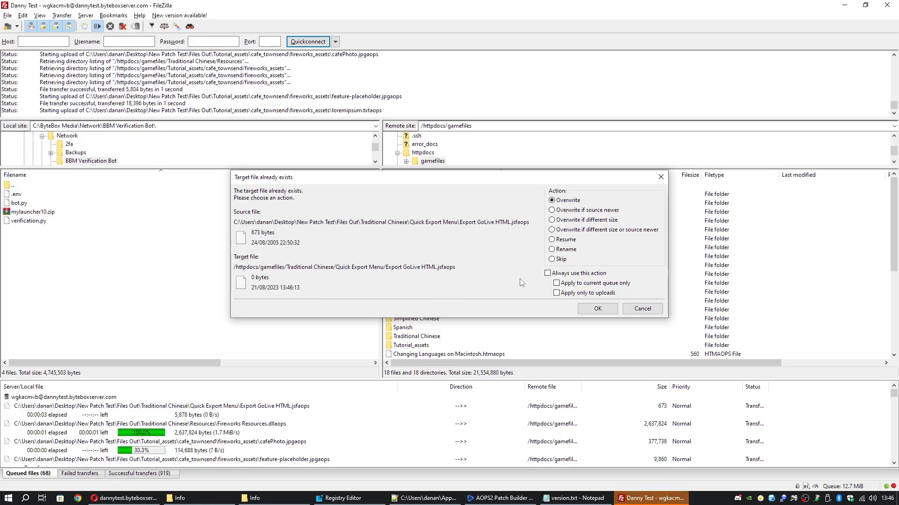
Overwrite existing files for the whole FileZilla upload queue, then close the Patch Builder's settings
left_click(548, 273)
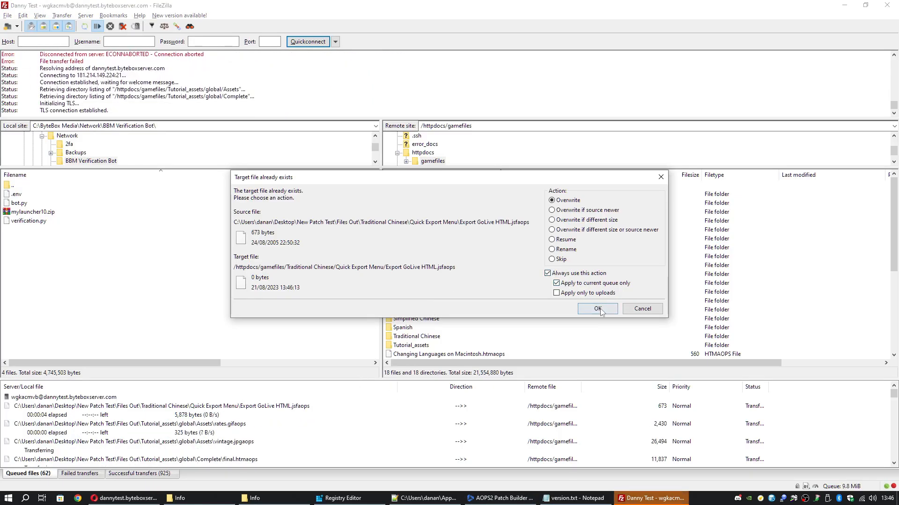
left_click(597, 309)
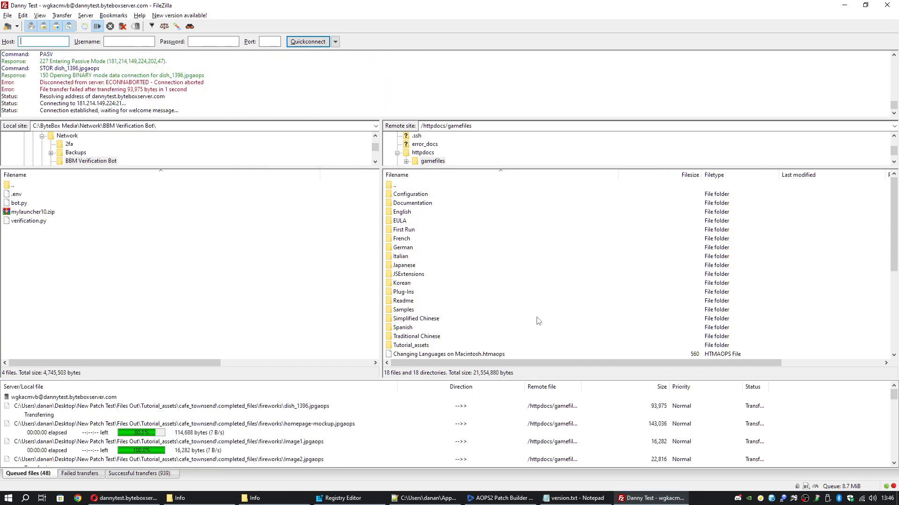
key("alt+Tab")
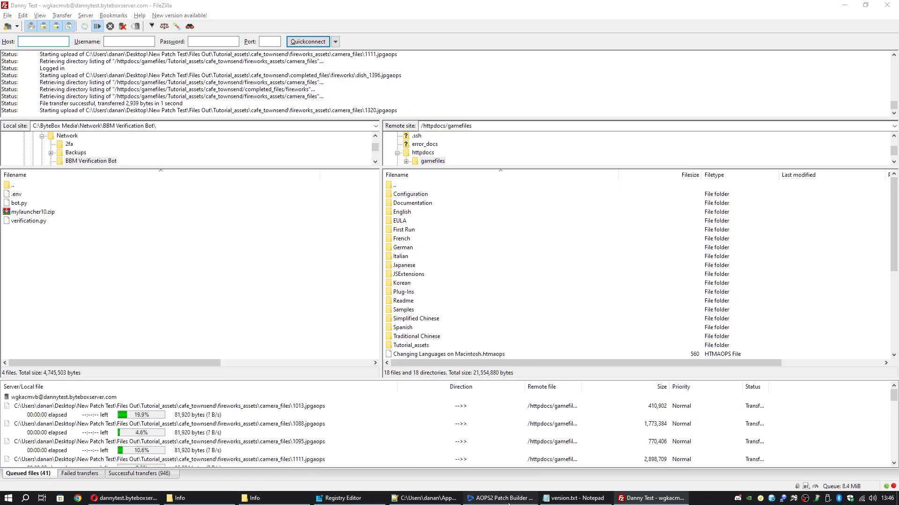
left_click(549, 129)
left_click(108, 16)
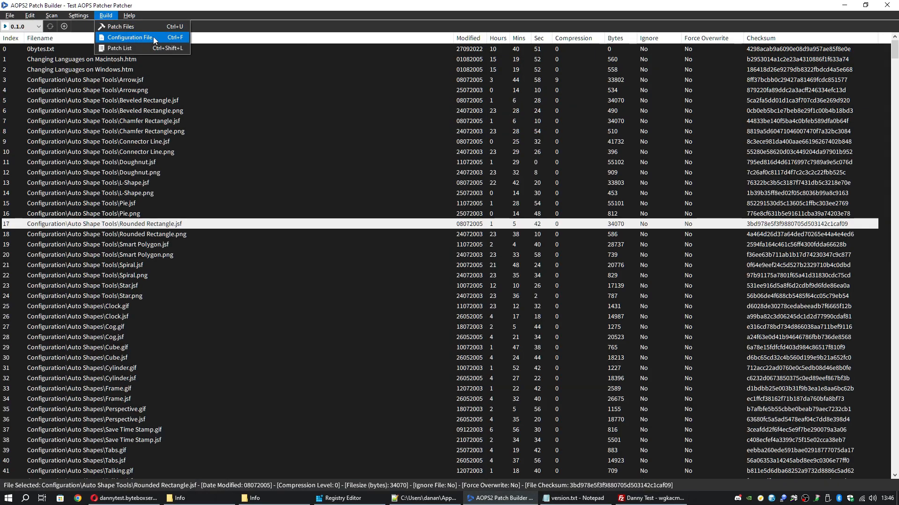
Look at Build > Configuration File export without building, then check FileZilla's finished gamefiles upload
left_click(153, 36)
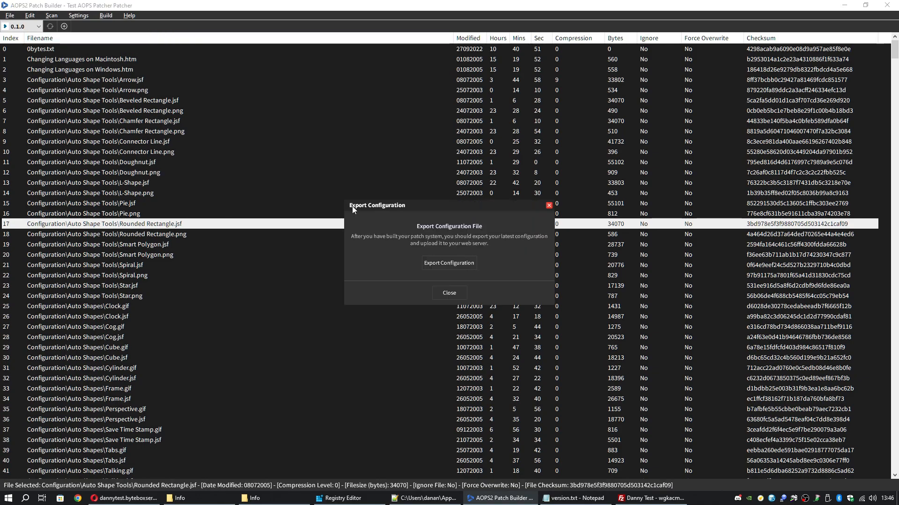
left_click(456, 294)
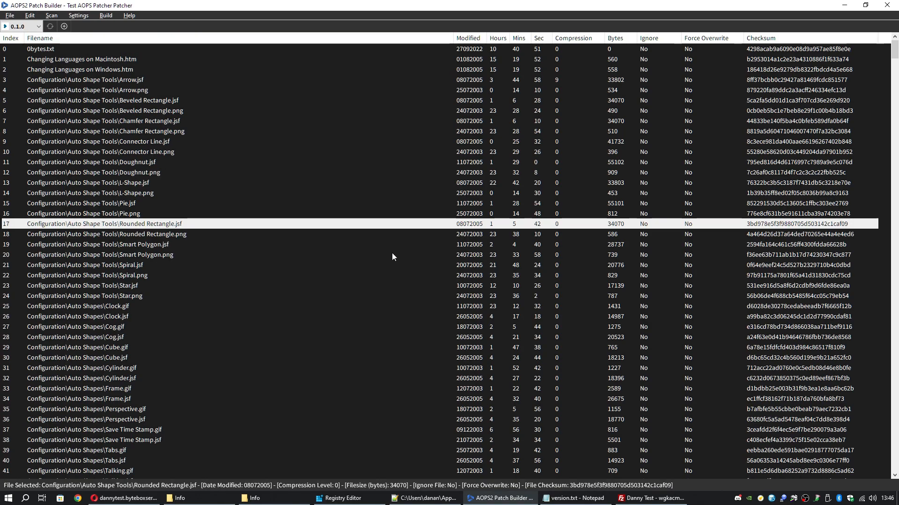
left_click(106, 15)
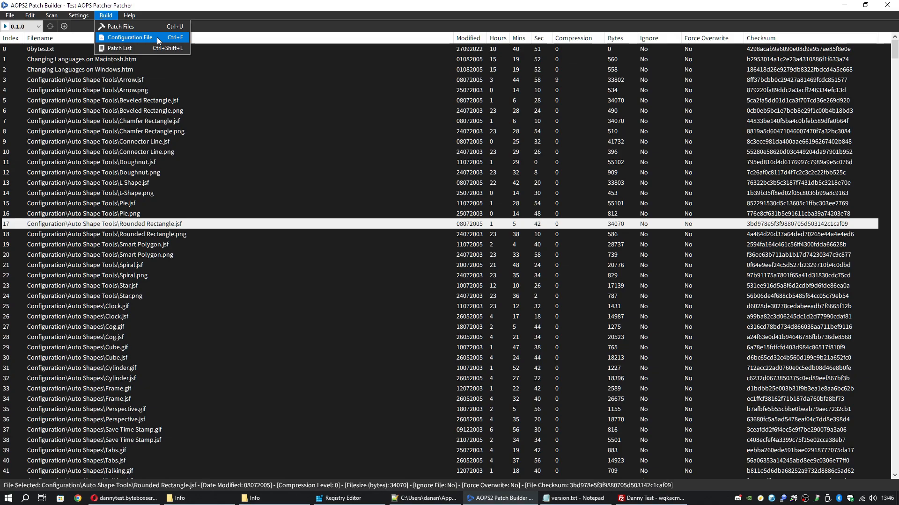
left_click(110, 17)
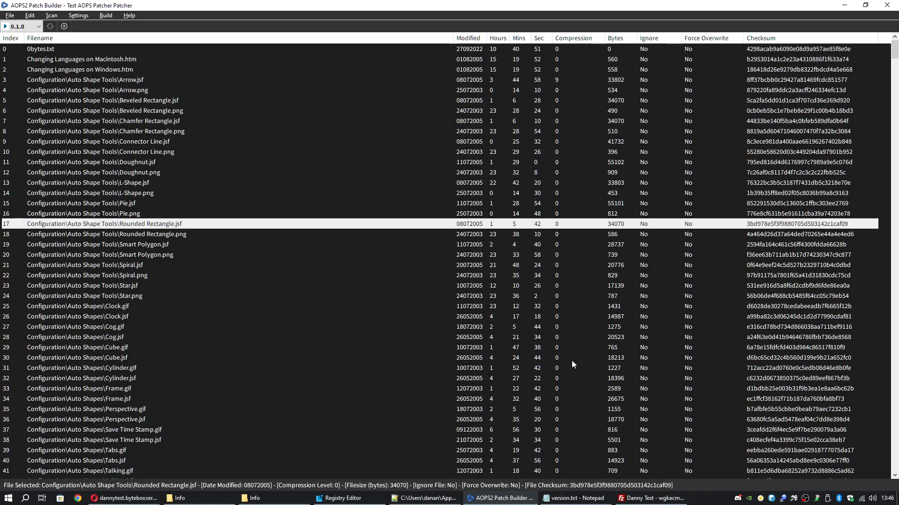
left_click(651, 498)
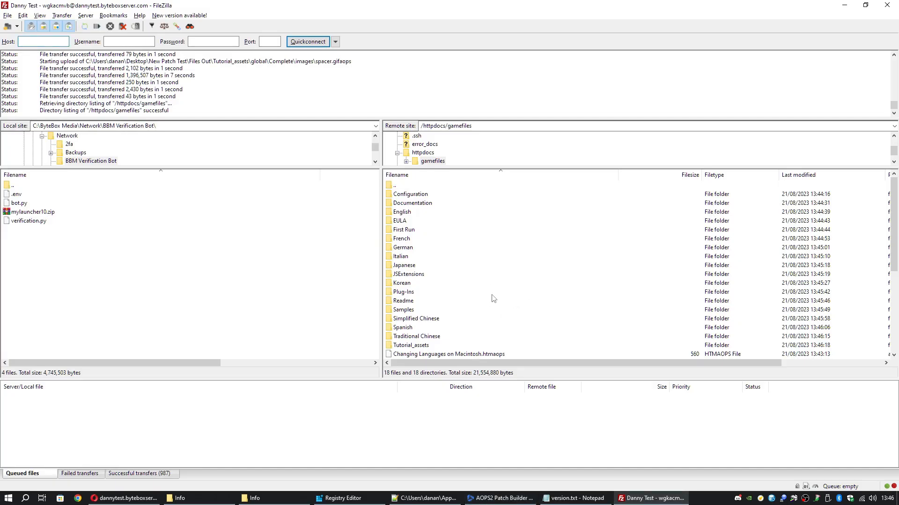
Go up to /httpdocs in FileZilla's remote pane, then minimize FileZilla to the Patch Builder
double_click(411, 185)
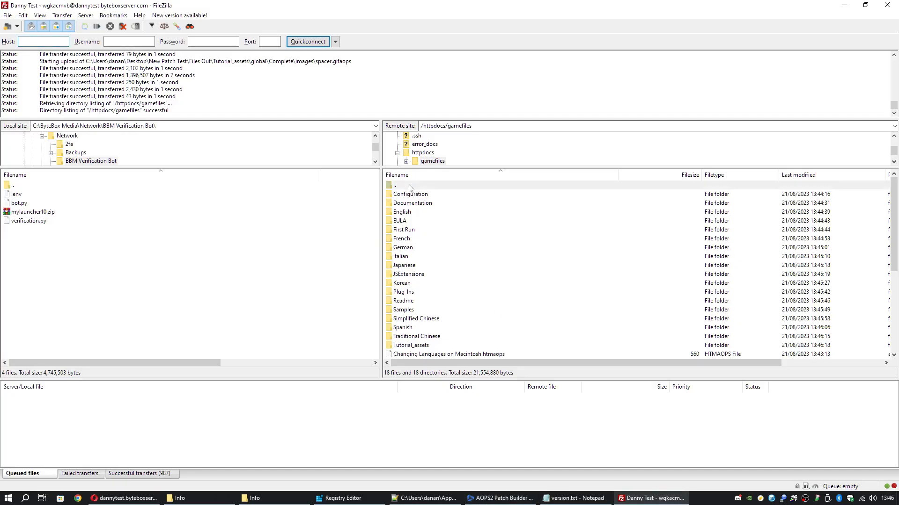
left_click(845, 5)
left_click(78, 16)
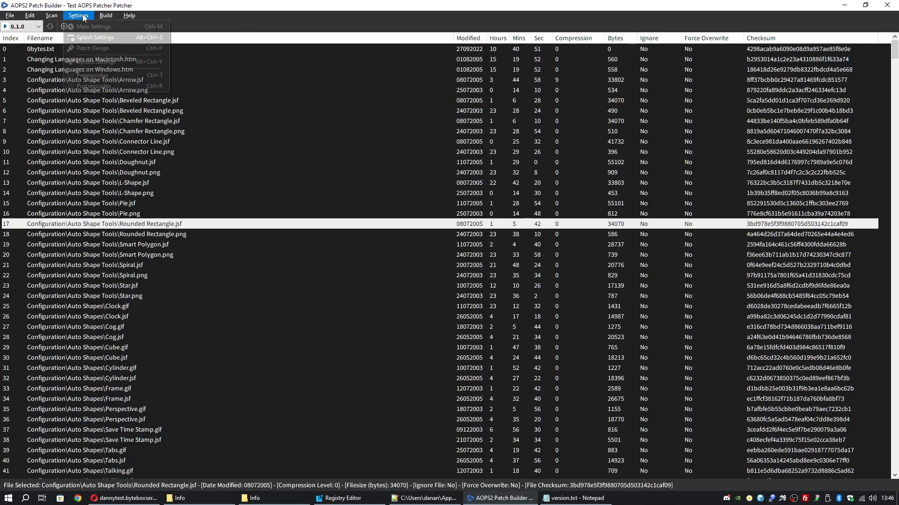
left_click(146, 5)
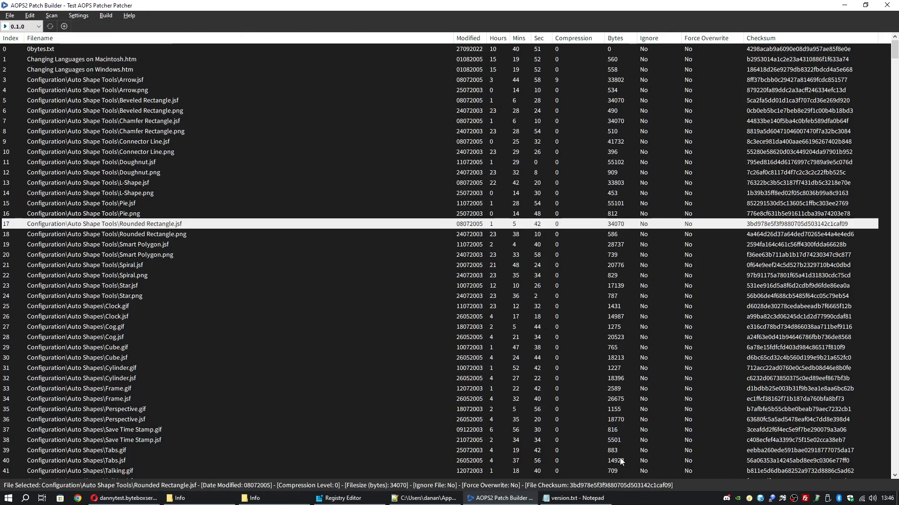
left_click(805, 499)
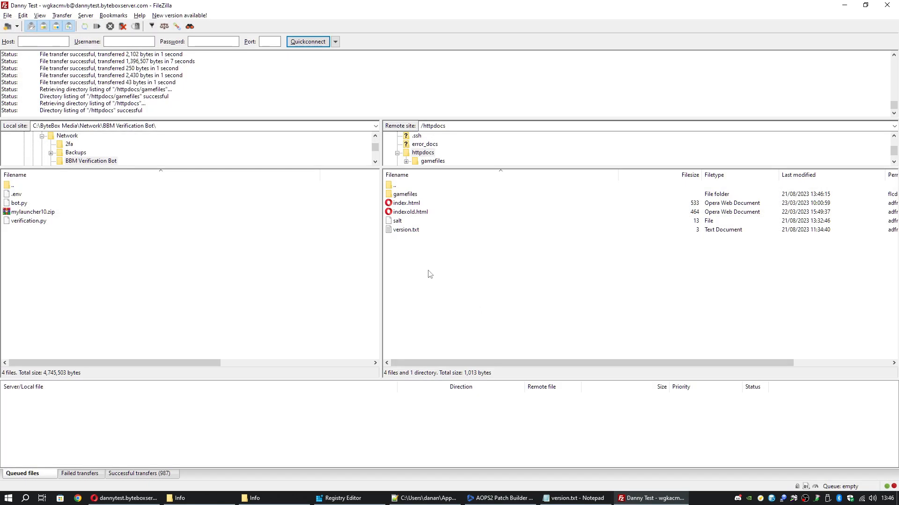
left_click(838, 8)
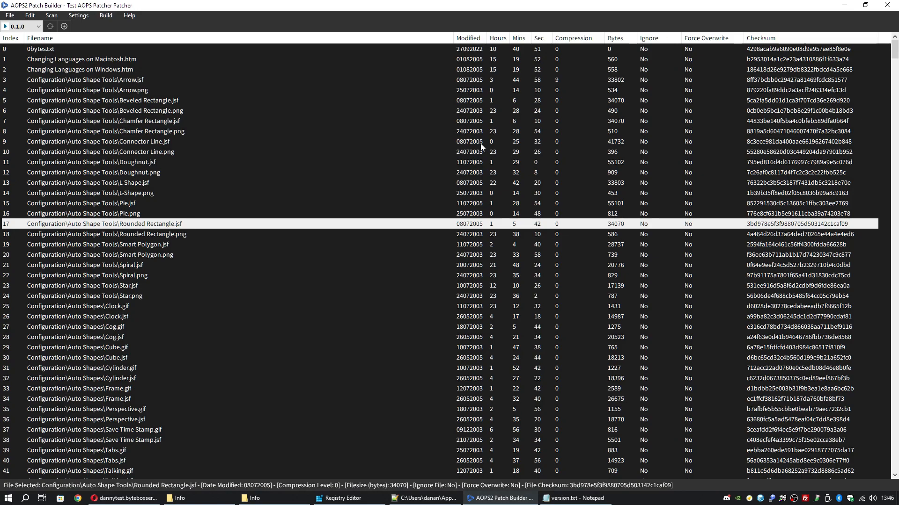
Exit AOPS2 Patch Builder through File > Exit
left_click(78, 16)
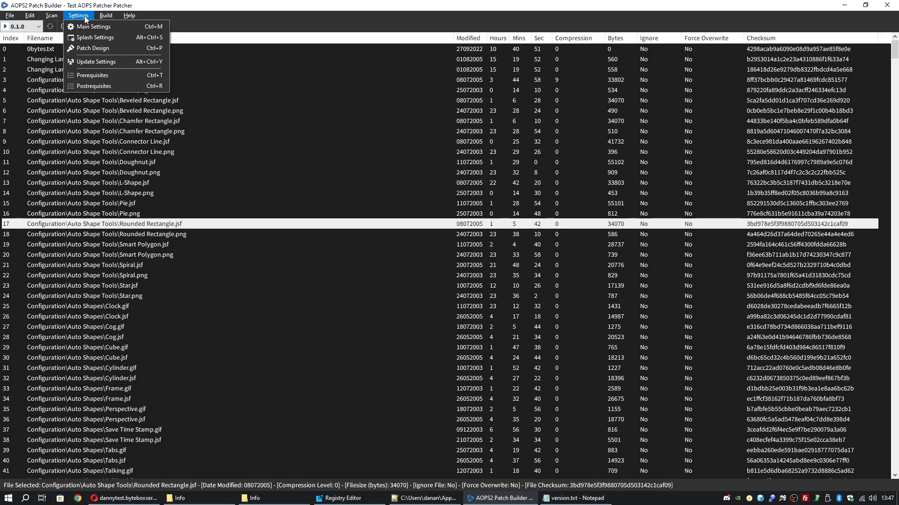
left_click(84, 16)
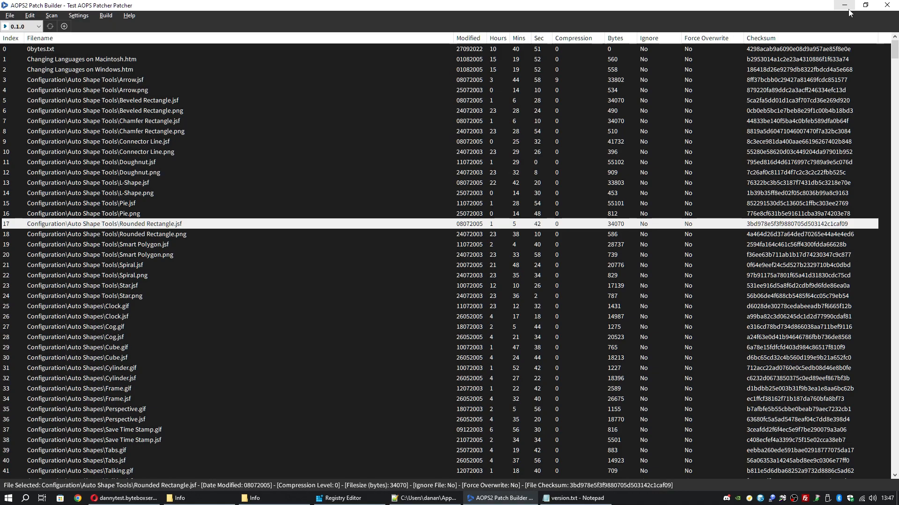
left_click(10, 16)
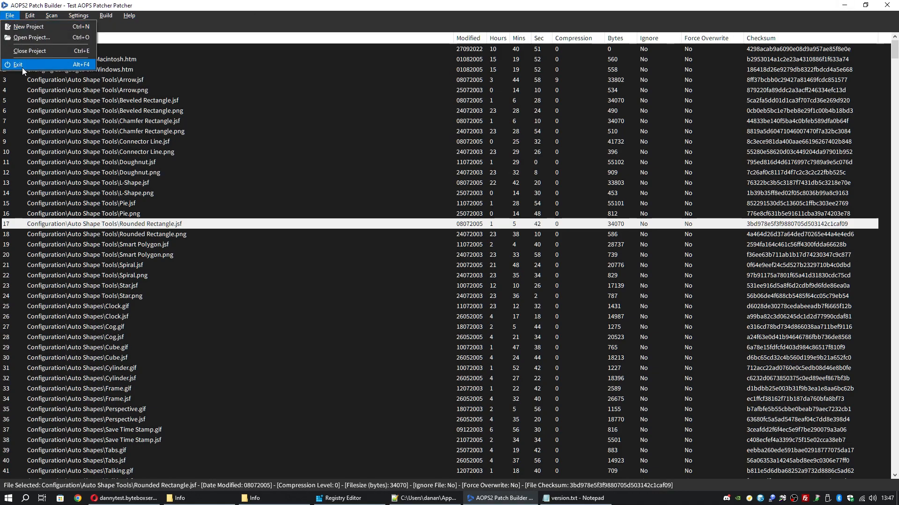
left_click(22, 68)
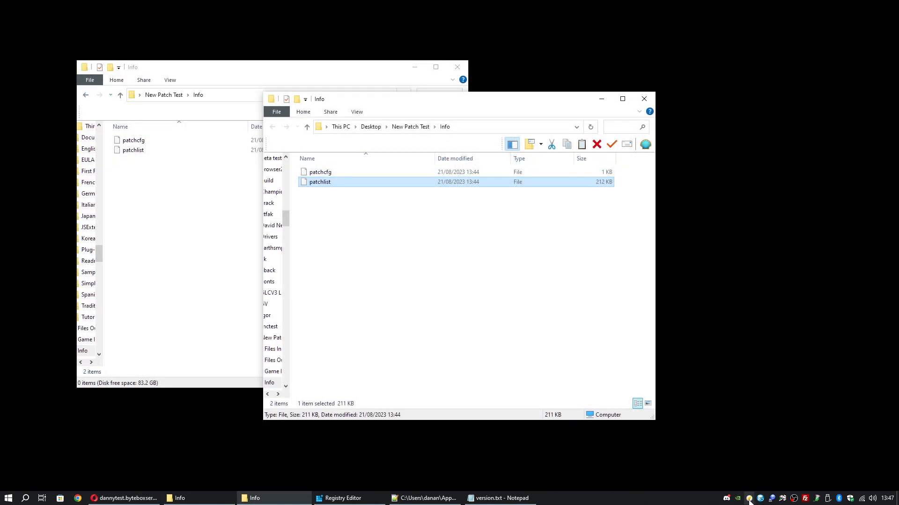
Bring Opera's salt page to the front after minimizing FileZilla
left_click(749, 499)
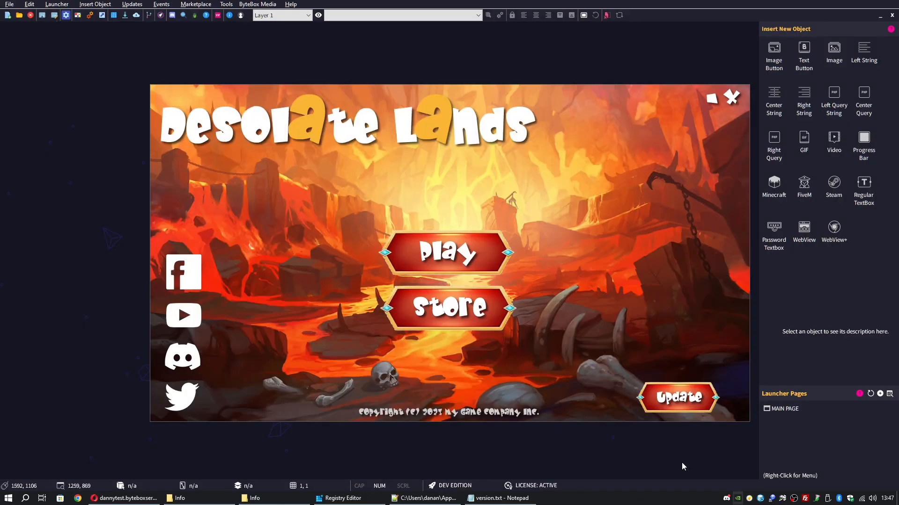
left_click(805, 499)
left_click(844, 6)
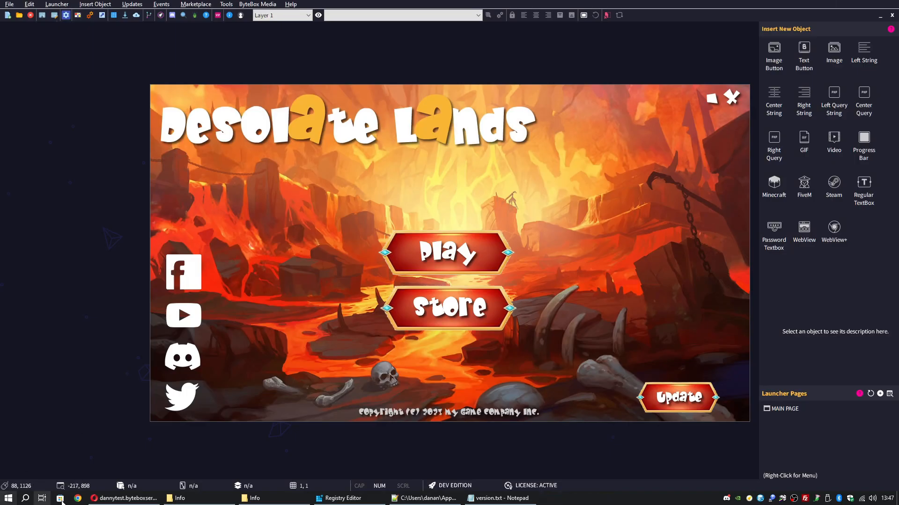
left_click(124, 498)
Load the gamefiles/ address to confirm 403 Forbidden, go back to salt, and minimize Opera
double_click(216, 32)
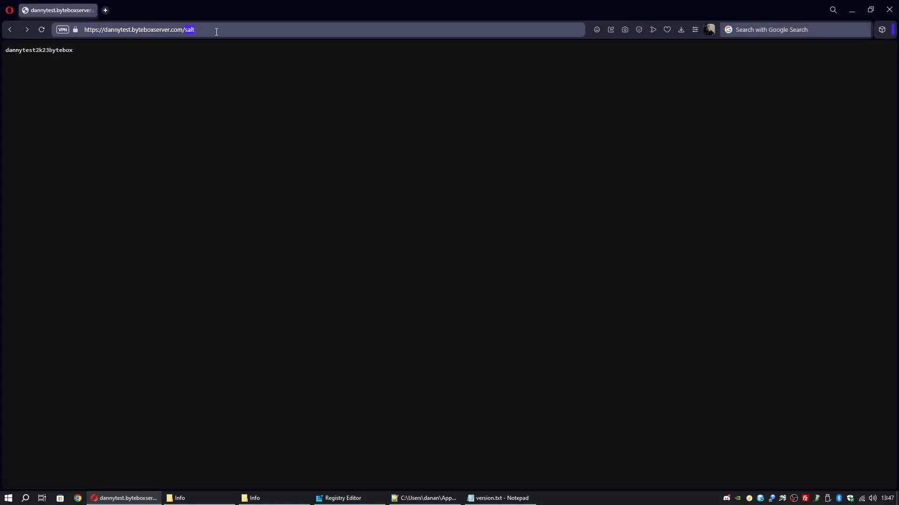
type("gamefiles")
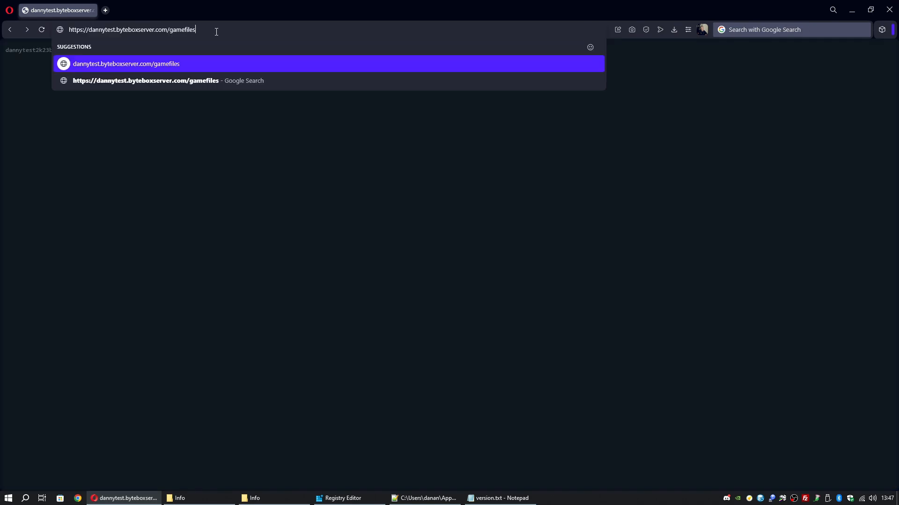
type("/")
key("Return")
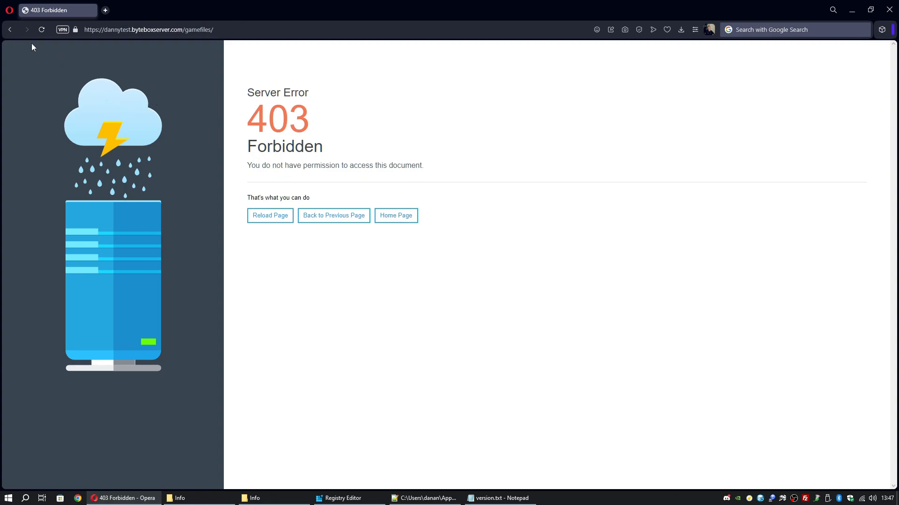
left_click(11, 31)
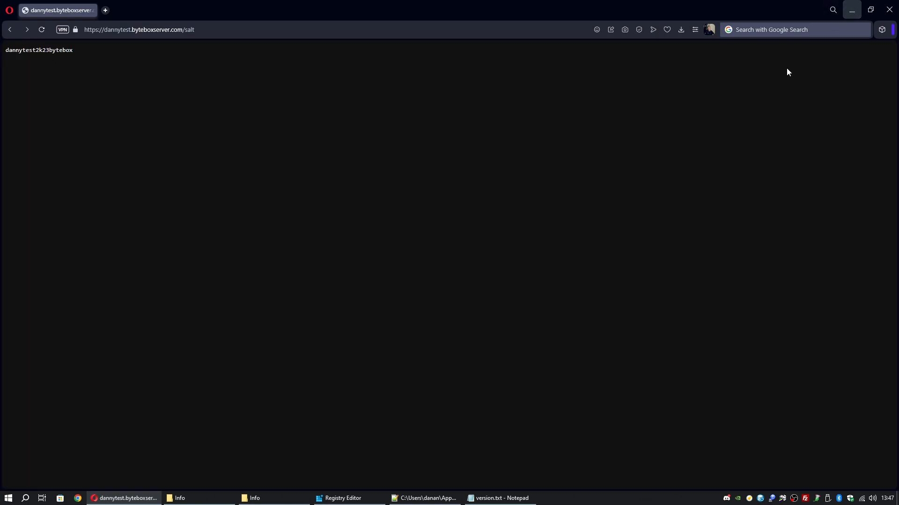
left_click(852, 9)
Compare FileZilla's httpdocs files with the local patchcfg and patchlist sizes in the Info folder
left_click(805, 499)
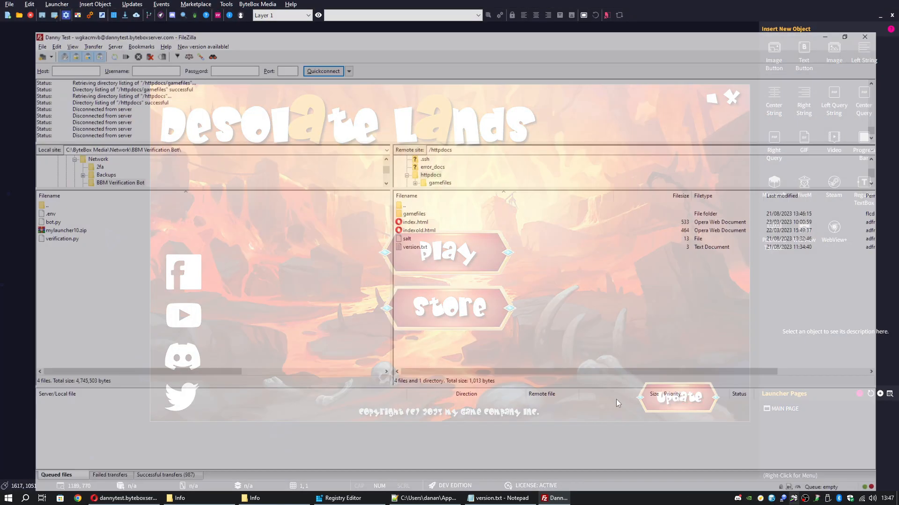
left_click(253, 498)
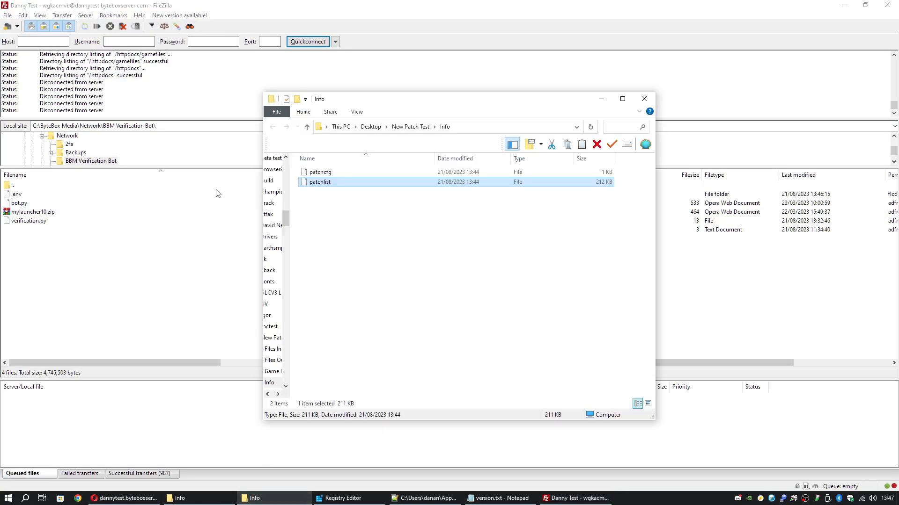
left_click(333, 171)
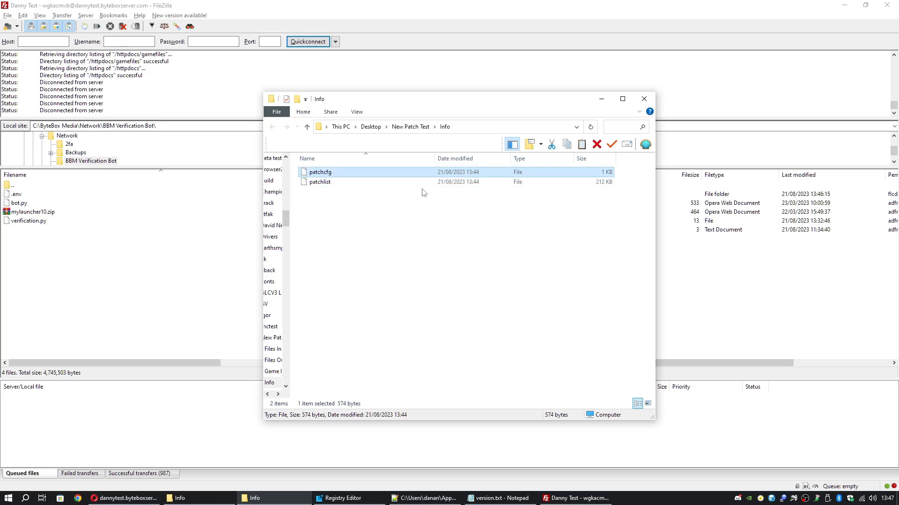
left_click(365, 182)
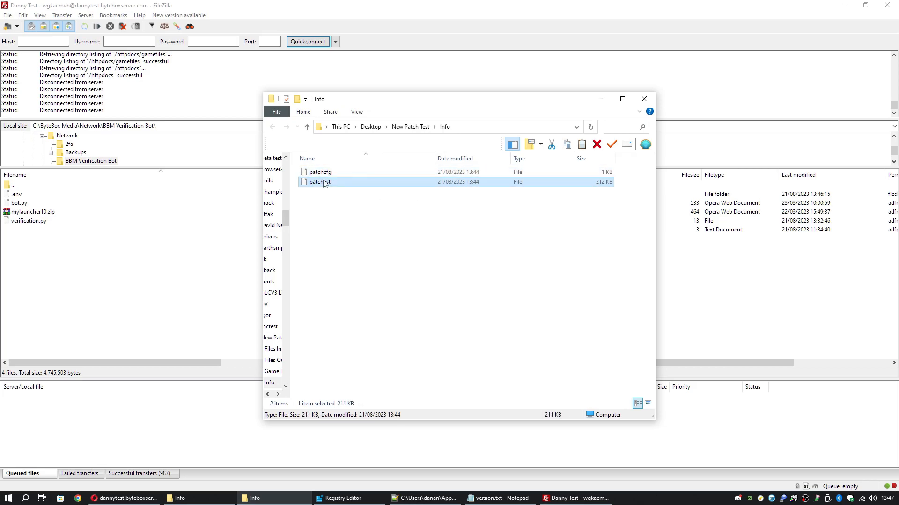
left_click(601, 99)
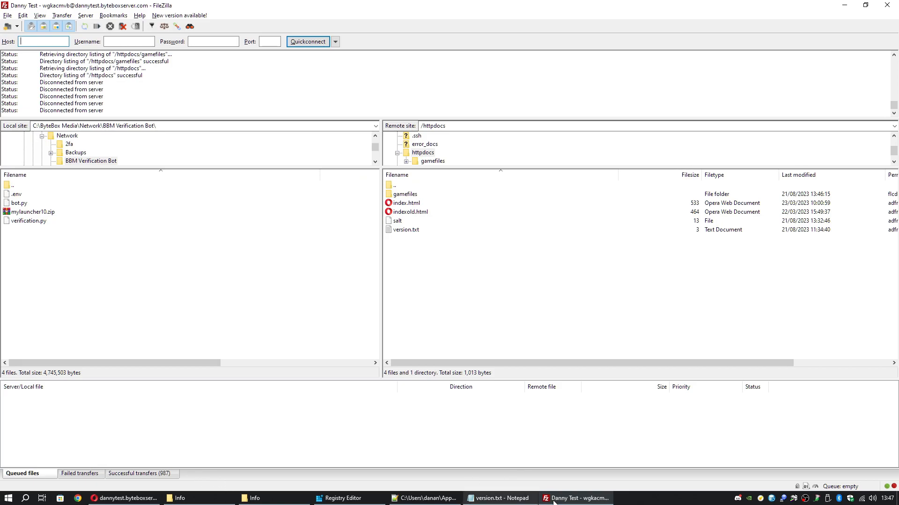
left_click(760, 498)
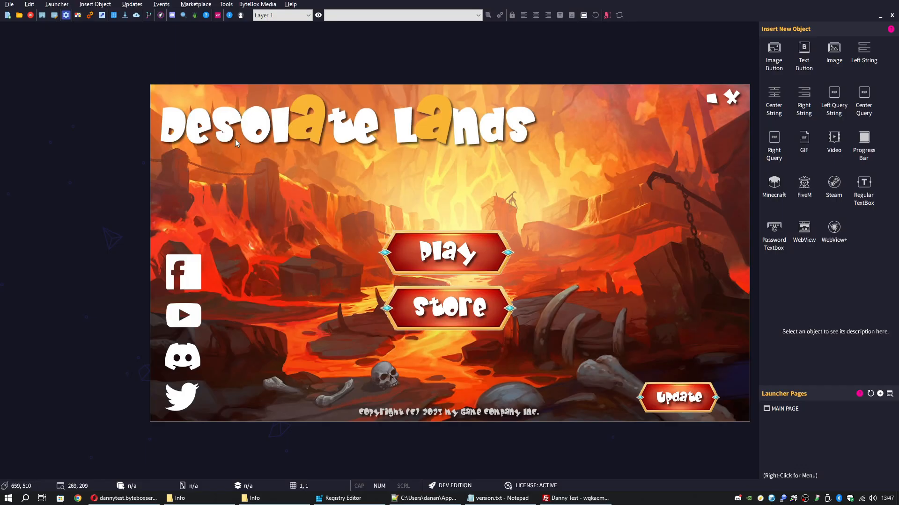
Start AOPS2 Patch Builder from the Updates > Patch Builder menu
left_click(132, 4)
left_click(147, 43)
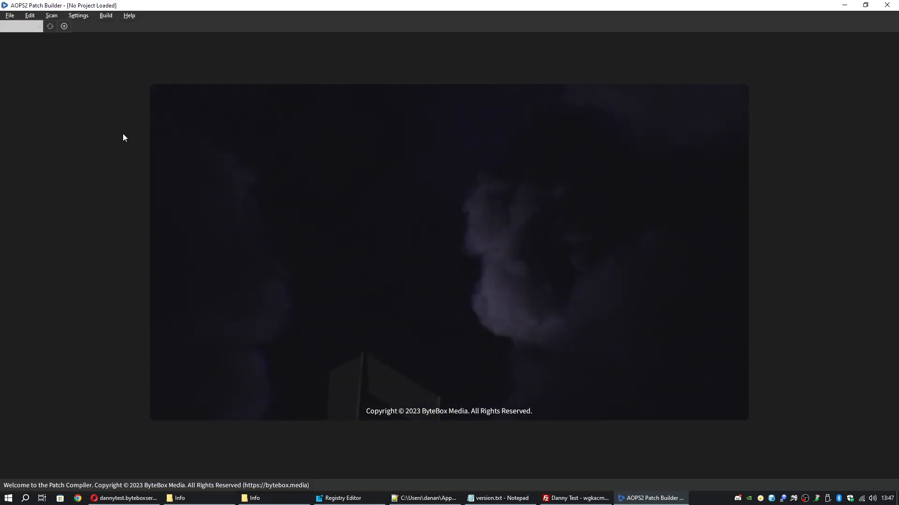
Open the .aps project file inside the Test AOPS Patcher folder
left_click(17, 17)
left_click(24, 34)
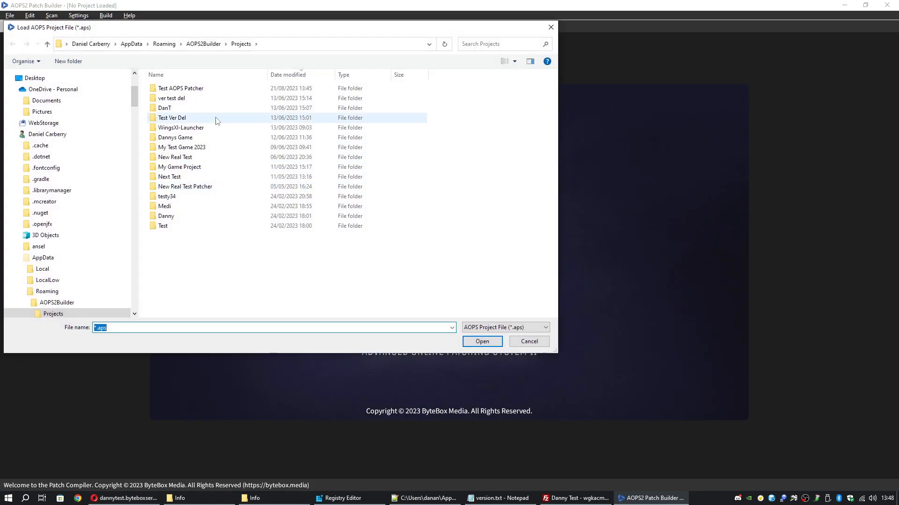
double_click(180, 88)
double_click(187, 107)
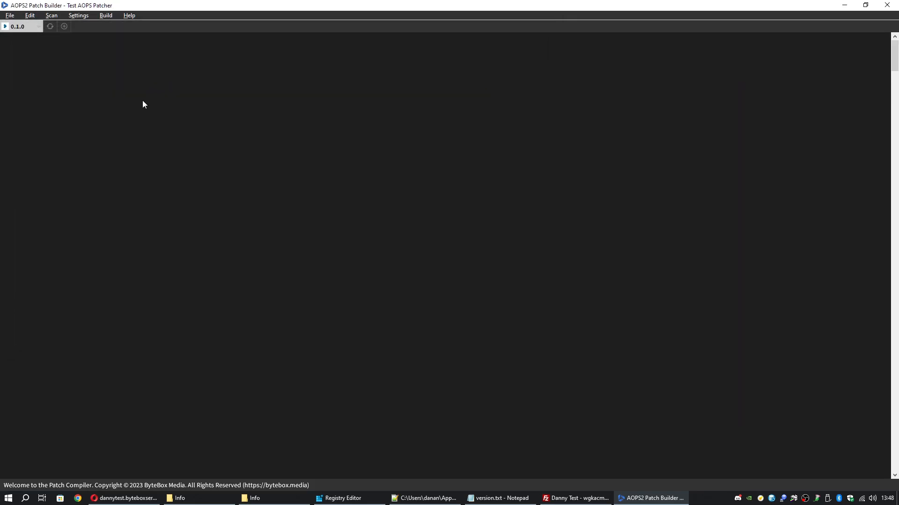
left_click(77, 16)
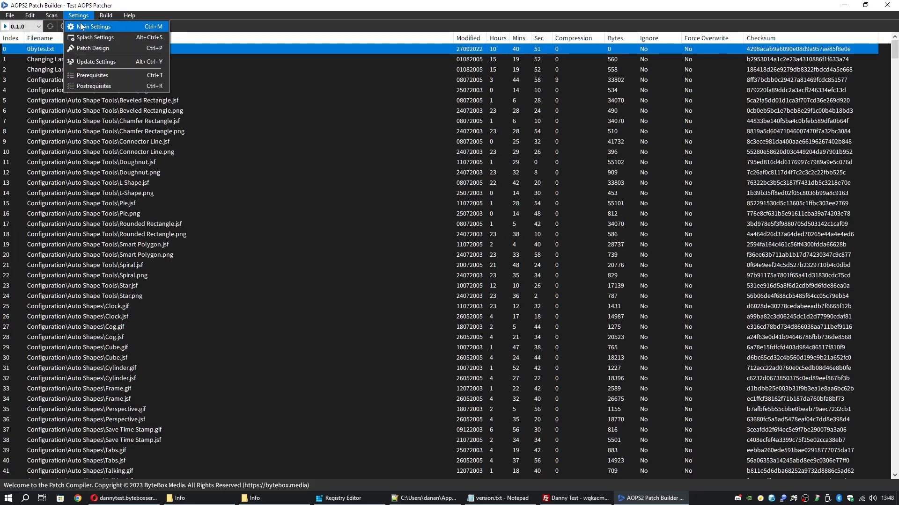
Check the Online Patch List address in Main Settings
left_click(80, 24)
left_click(467, 306)
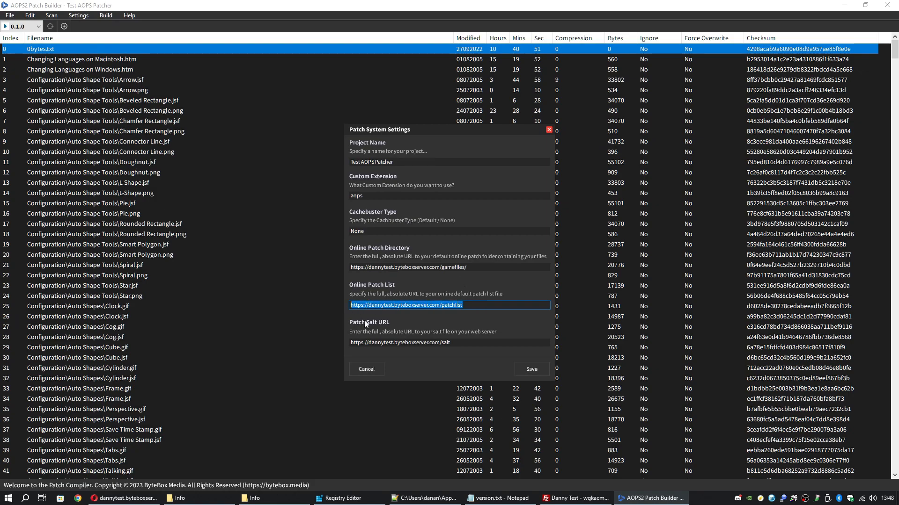
left_click(406, 307)
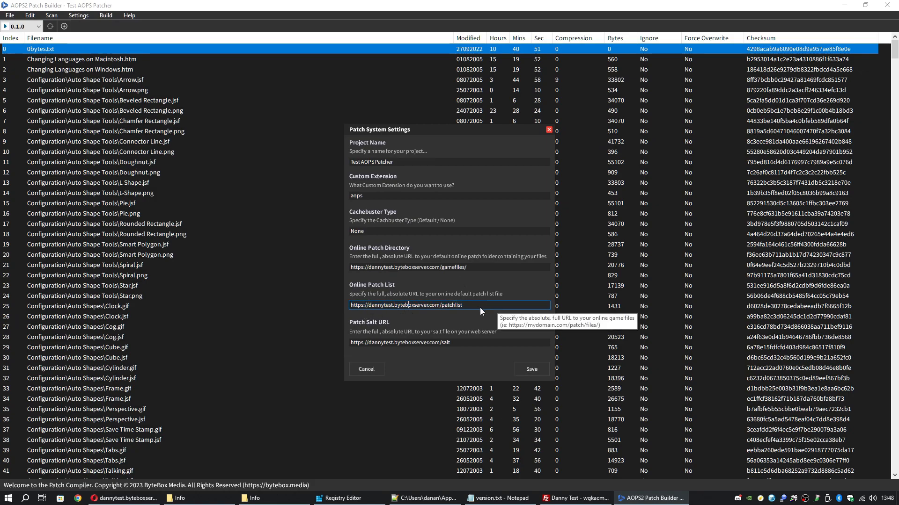
Drag patchlist from the Info folder into FileZilla's remote httpdocs pane to upload it
left_click(575, 498)
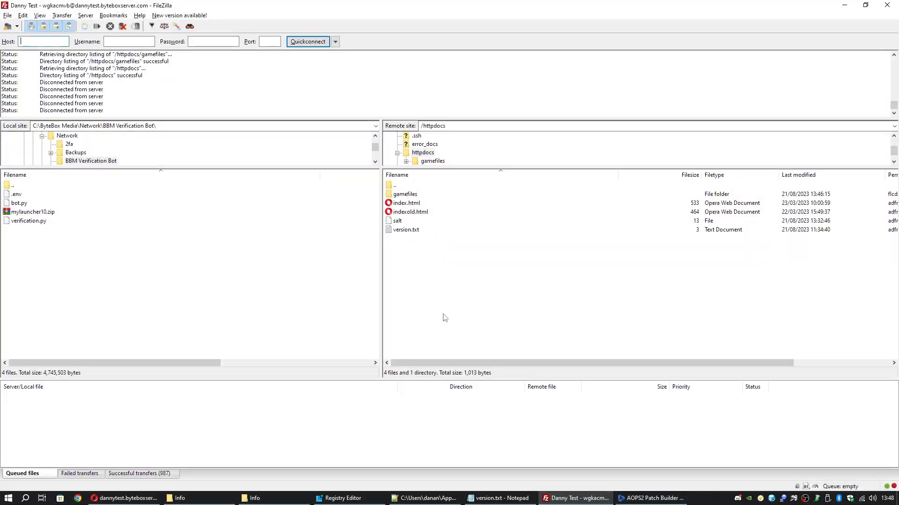
left_click(254, 498)
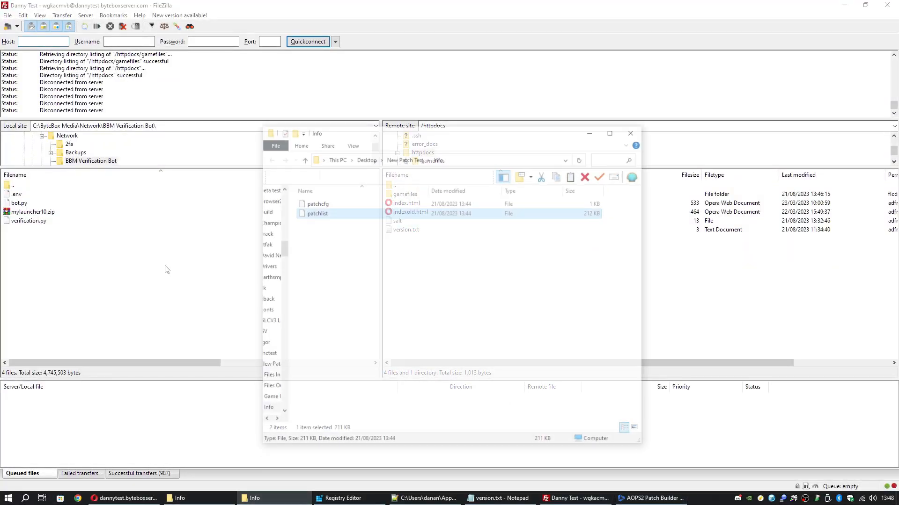
left_click_drag(322, 182, 706, 284)
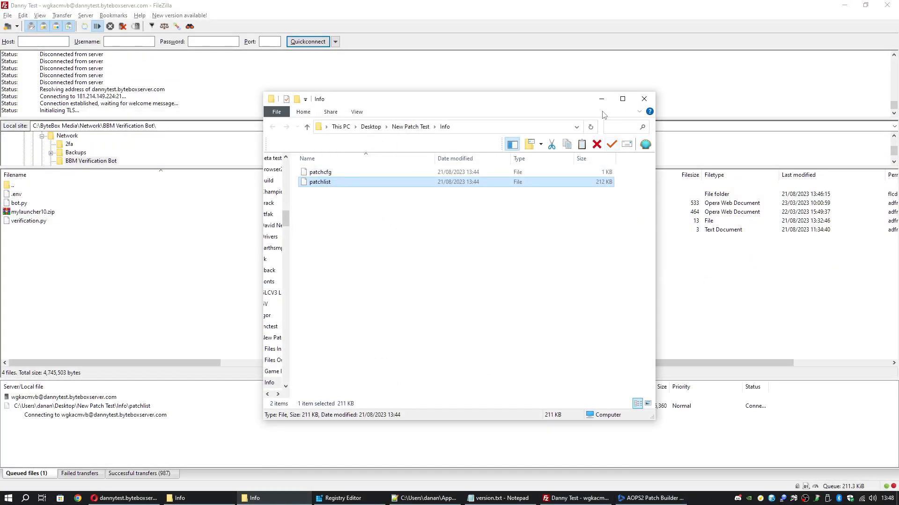
left_click(601, 98)
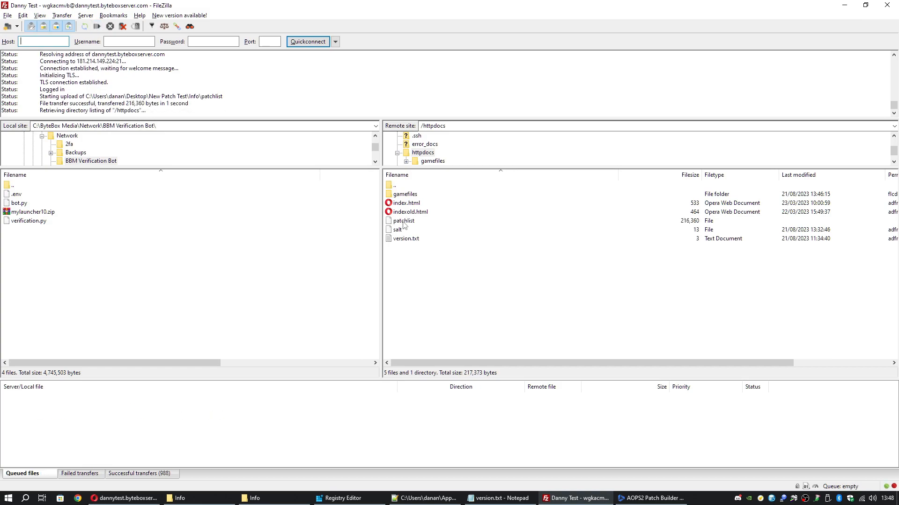
left_click(418, 223)
left_click(430, 283)
left_click(642, 498)
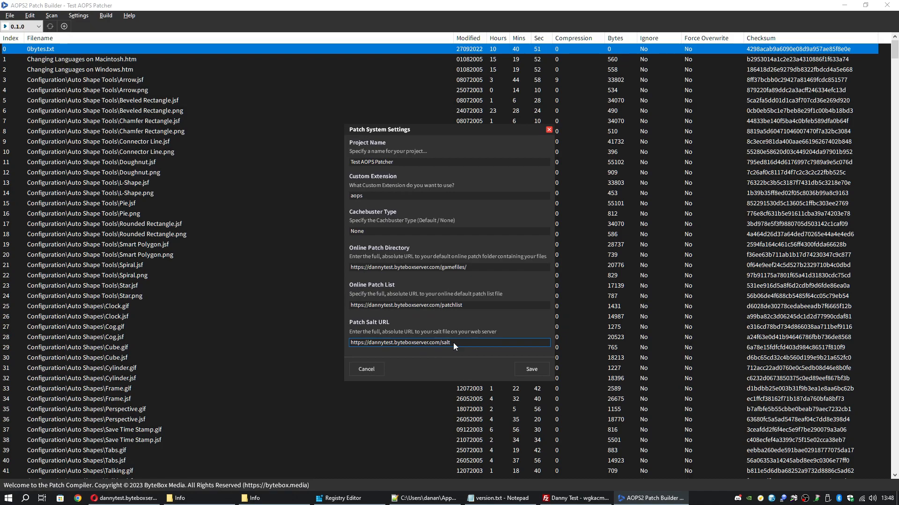
Compare the Online Patch Directory and Patch Salt URLs with the server's httpdocs listing
left_click_drag(453, 344, 354, 343)
left_click_drag(471, 268, 326, 264)
left_click(424, 346)
left_click_drag(470, 268, 348, 268)
left_click(583, 503)
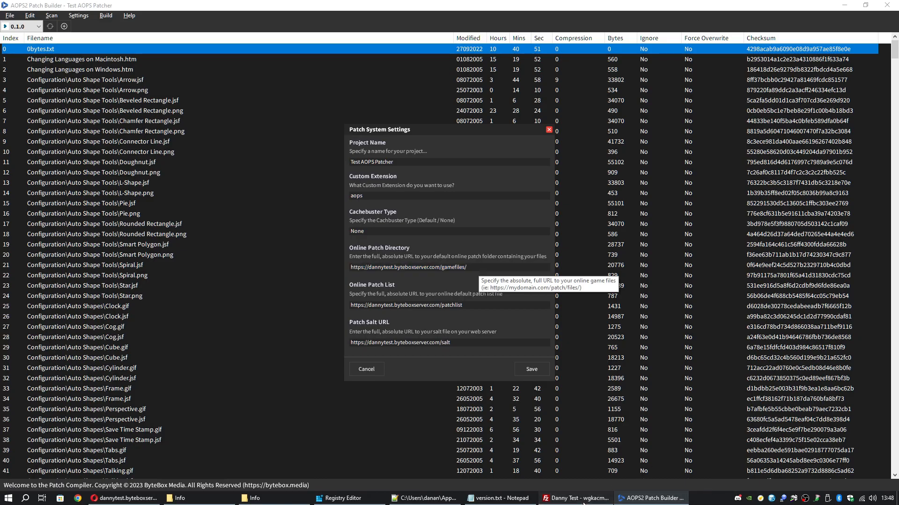
double_click(411, 188)
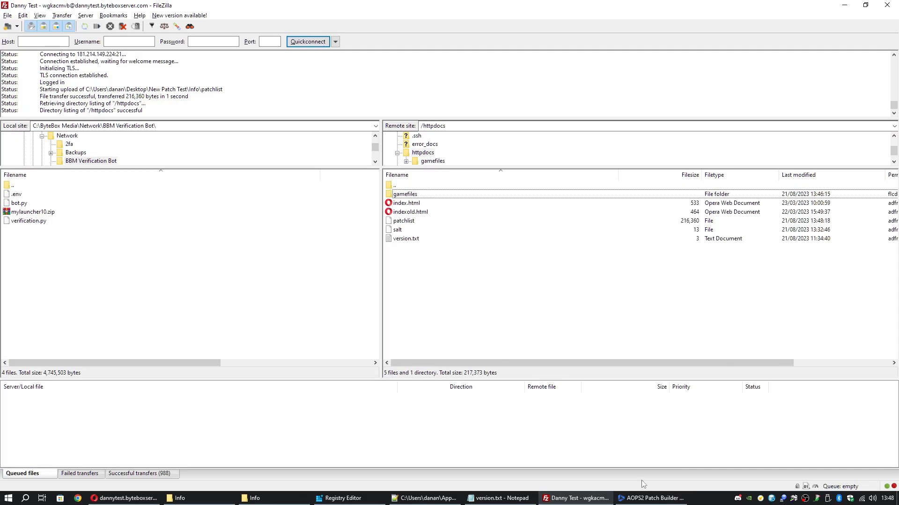
left_click(650, 498)
Match the Online Patch List and Patch Salt URLs to the patchlist and salt files on the server
left_click_drag(483, 305, 350, 295)
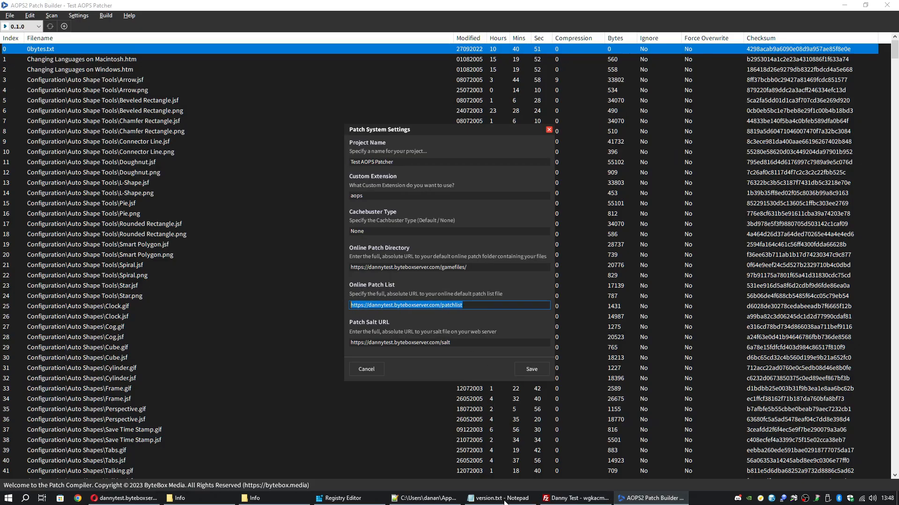
left_click(575, 498)
left_click(412, 223)
left_click(650, 498)
left_click(463, 343)
left_click_drag(463, 343, 273, 327)
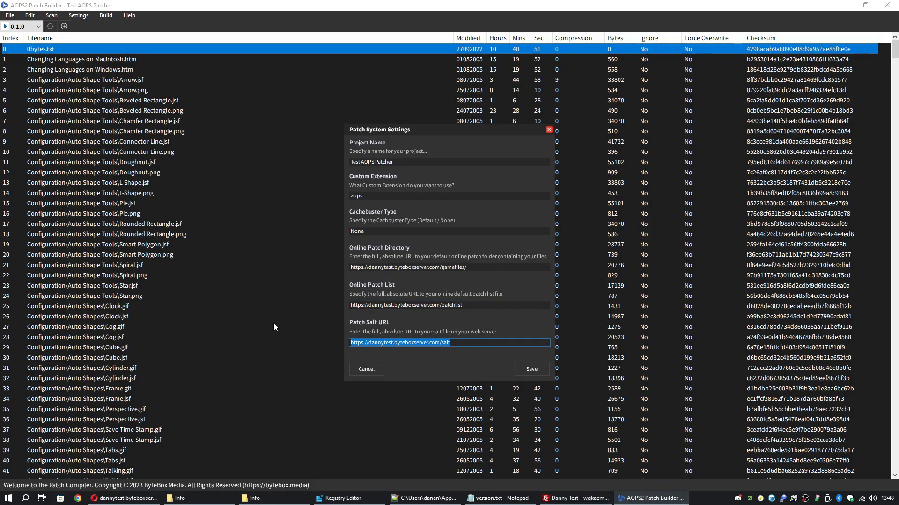
left_click(576, 498)
left_click(408, 229)
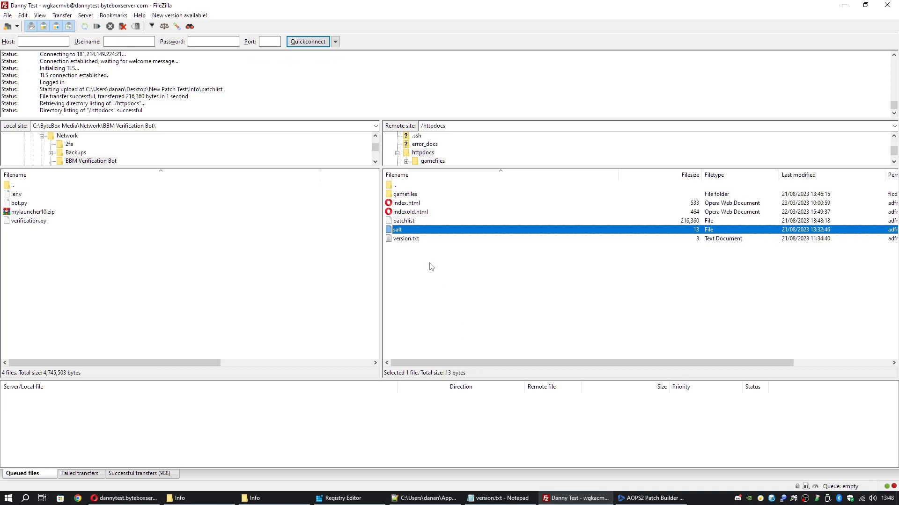
left_click(844, 5)
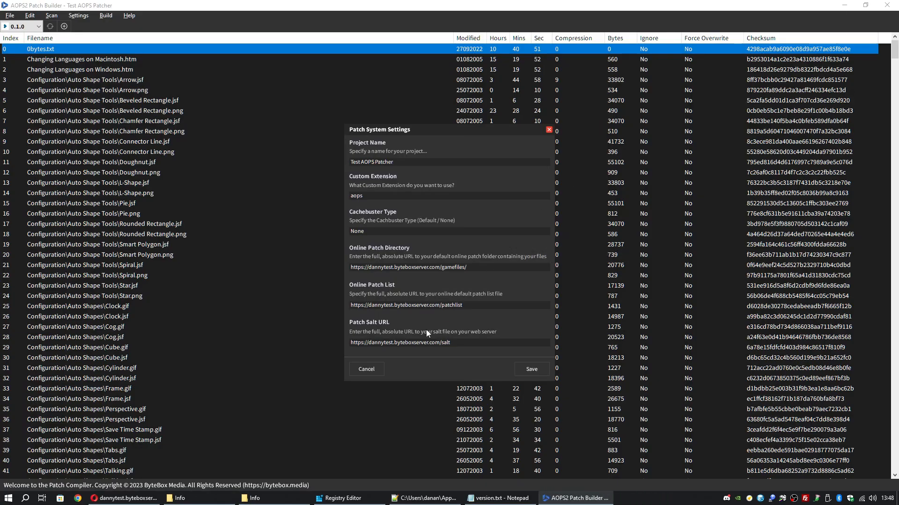
Close Patch System Settings and quit the Patch Builder via File > Exit
left_click(370, 370)
left_click(73, 16)
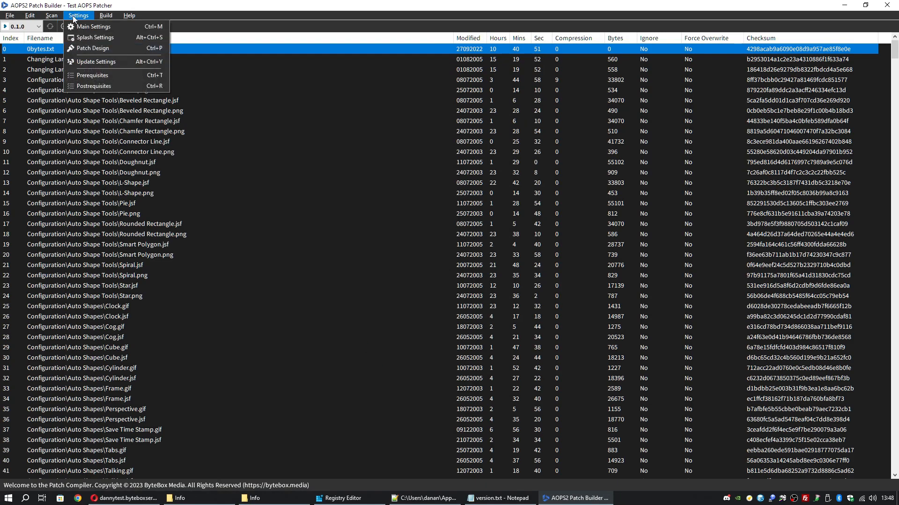
left_click(9, 15)
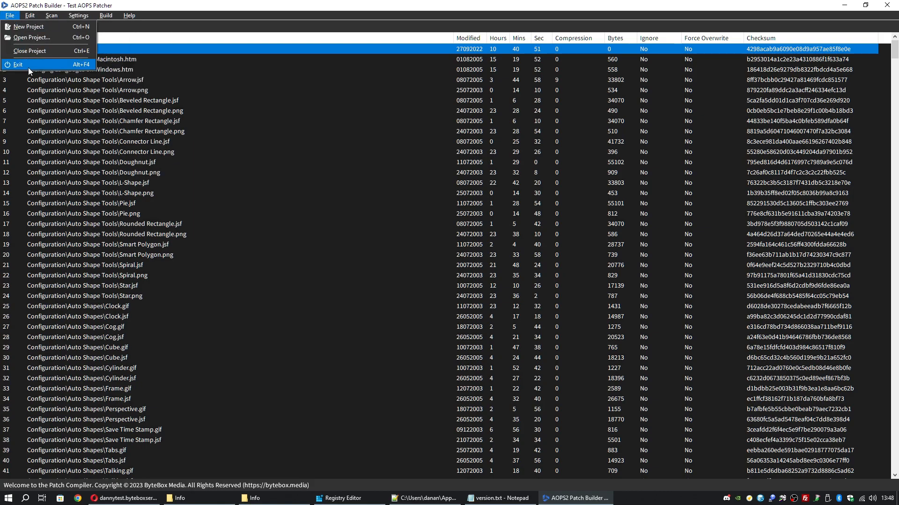
left_click(18, 65)
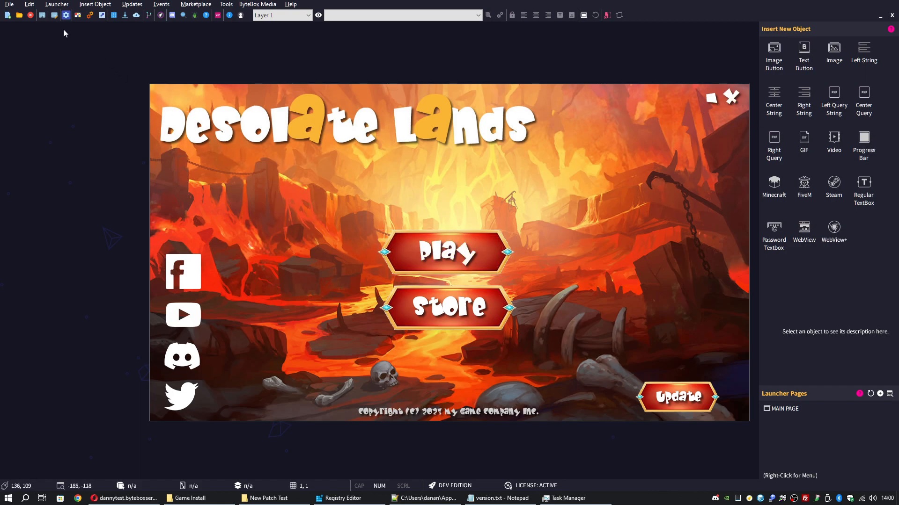
Open File > Build Launcher to reach the Build Game Launcher settings
left_click(15, 3)
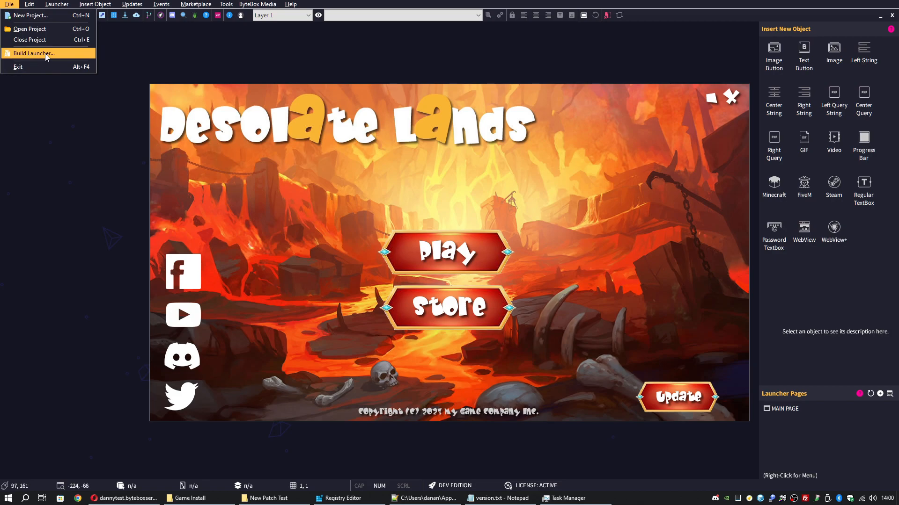
left_click(33, 53)
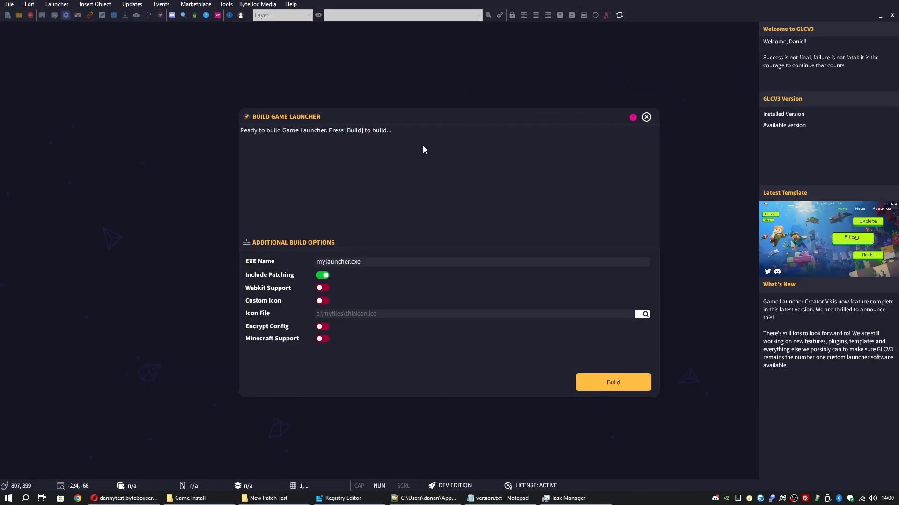
Build mylauncher.exe with Include Patching on, then open the folder with the built files
left_click(320, 278)
left_click(321, 278)
left_click(373, 265)
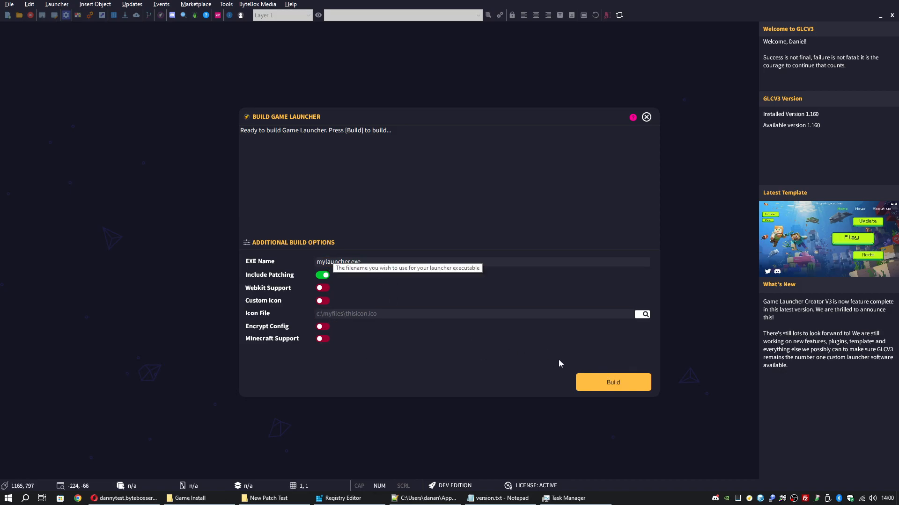
left_click(609, 379)
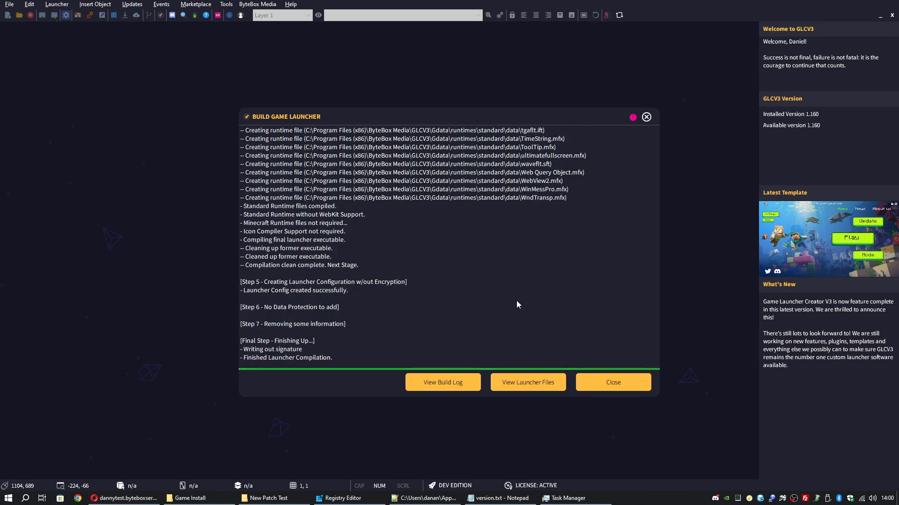
left_click(543, 383)
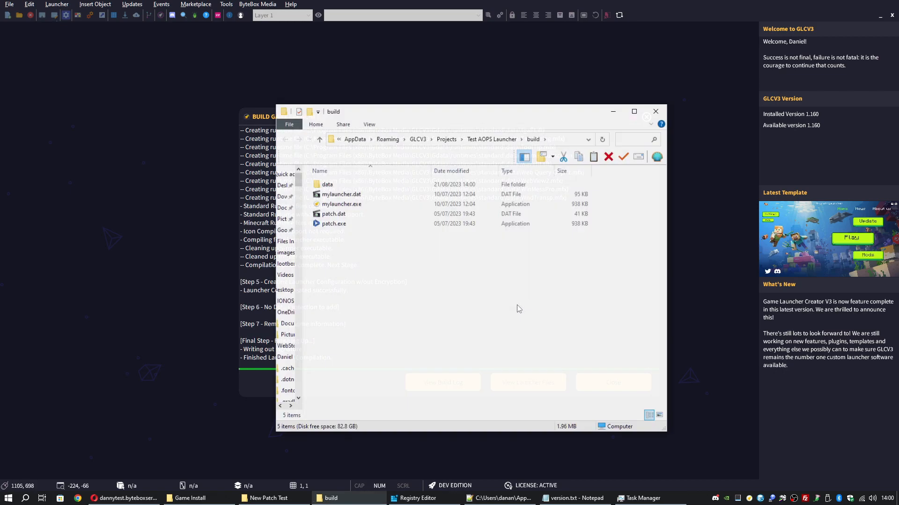
Select and copy all five files in the build folder
left_click_drag(339, 259, 339, 180)
left_click(378, 293)
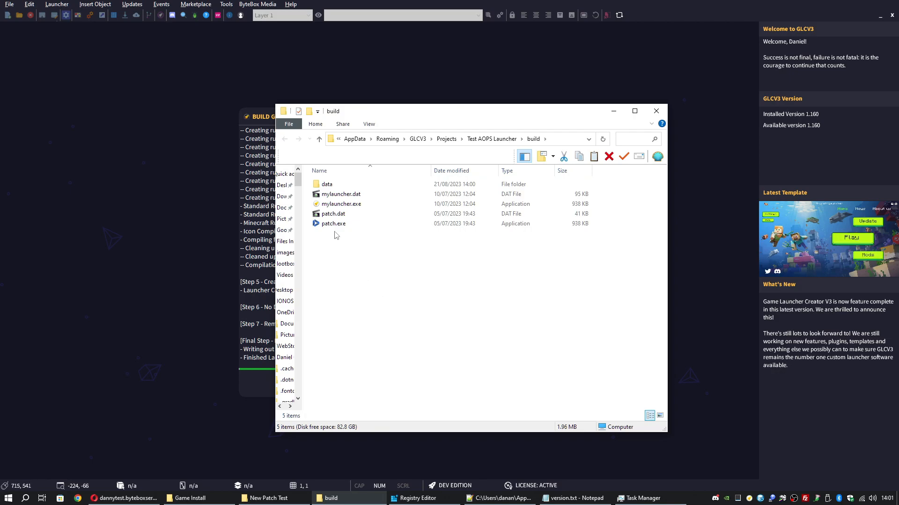
key("ctrl+a")
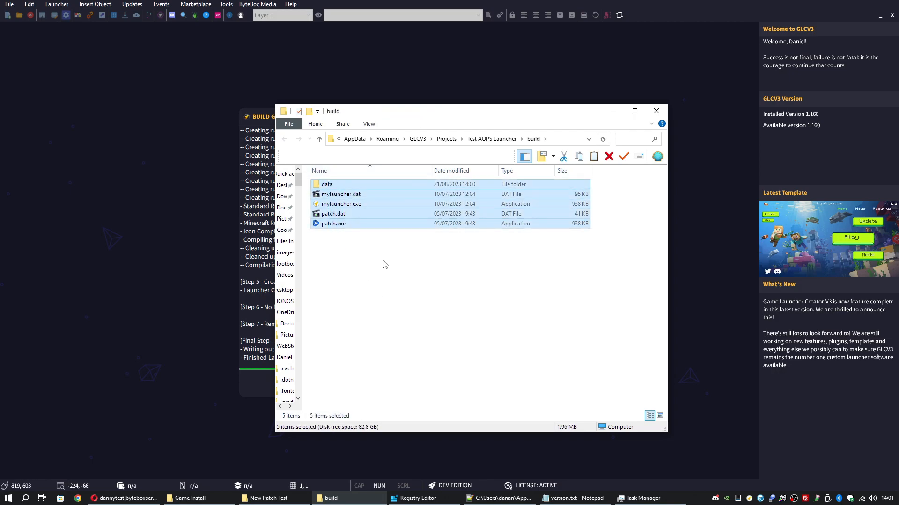
Paste the build files into the empty Game Install folder under New Patch Test
left_click(273, 500)
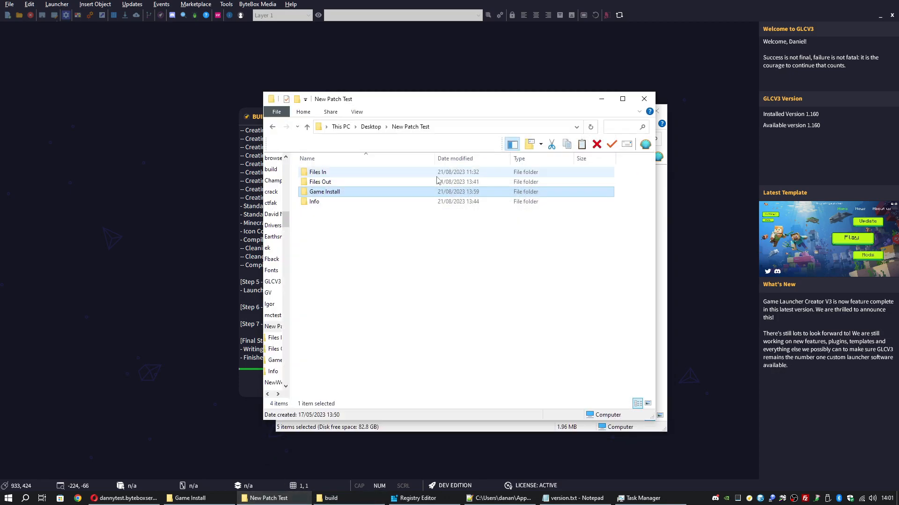
double_click(348, 196)
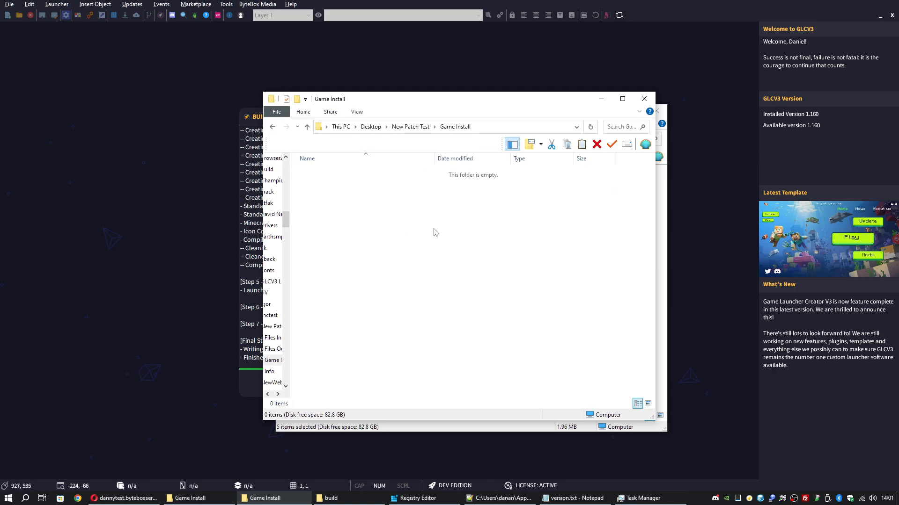
key("ctrl+v")
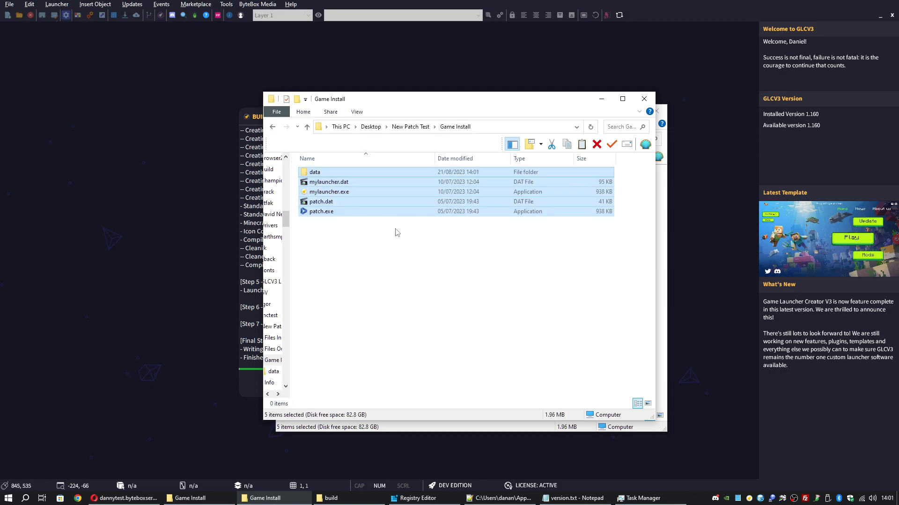
left_click(398, 234)
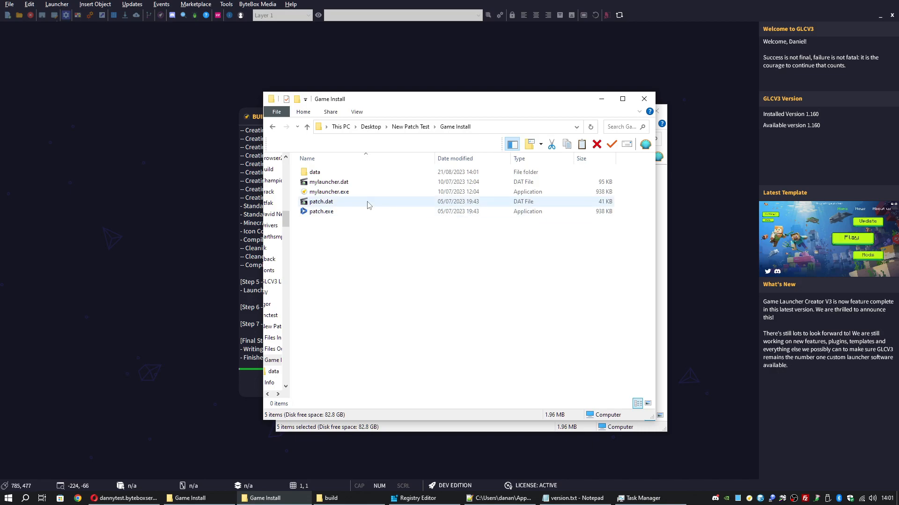
Minimize the build folder window and the Game Launcher Creator V3 editor
right_click(373, 263)
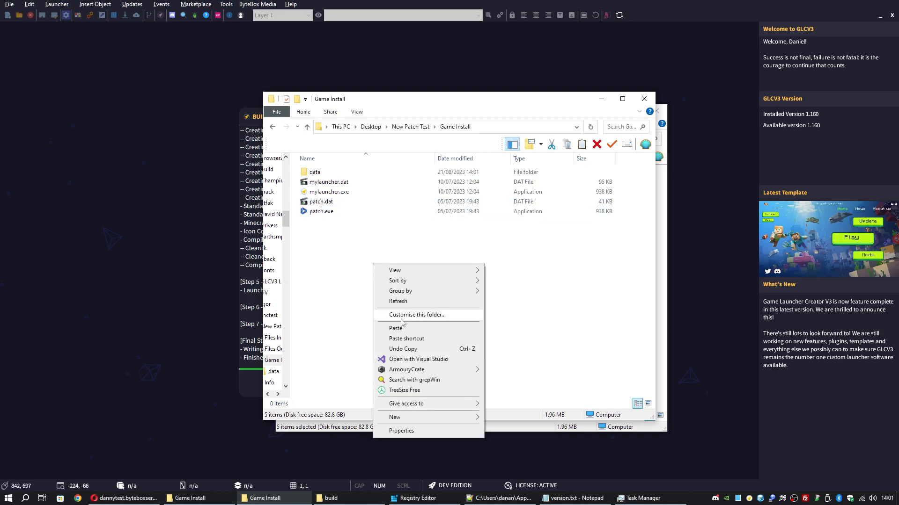
left_click(605, 277)
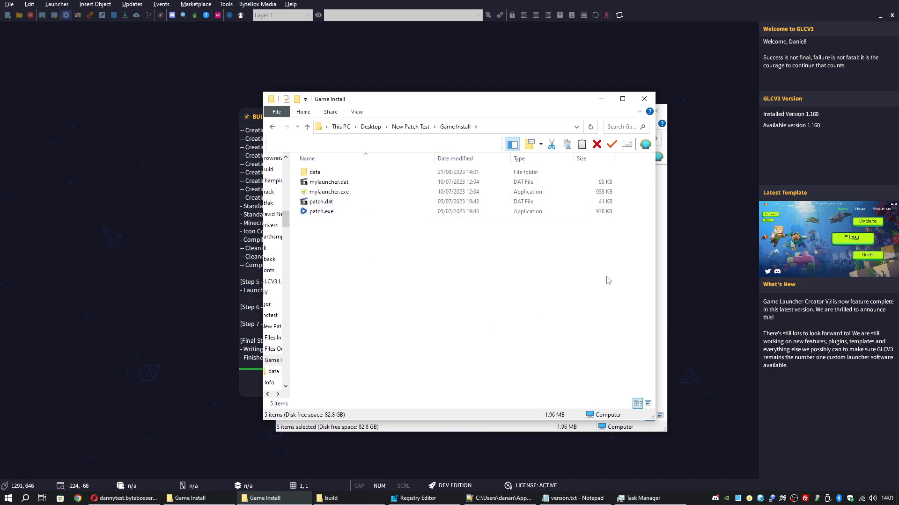
left_click(660, 195)
left_click(613, 110)
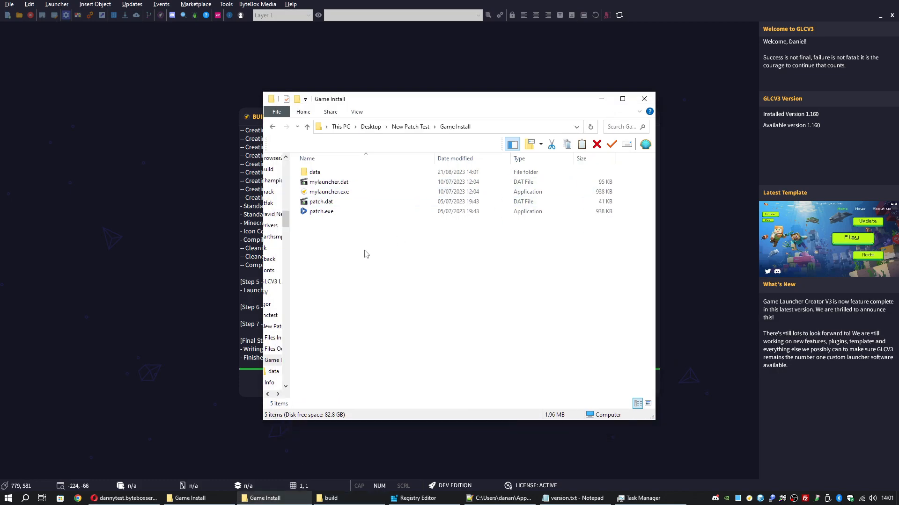
left_click(879, 17)
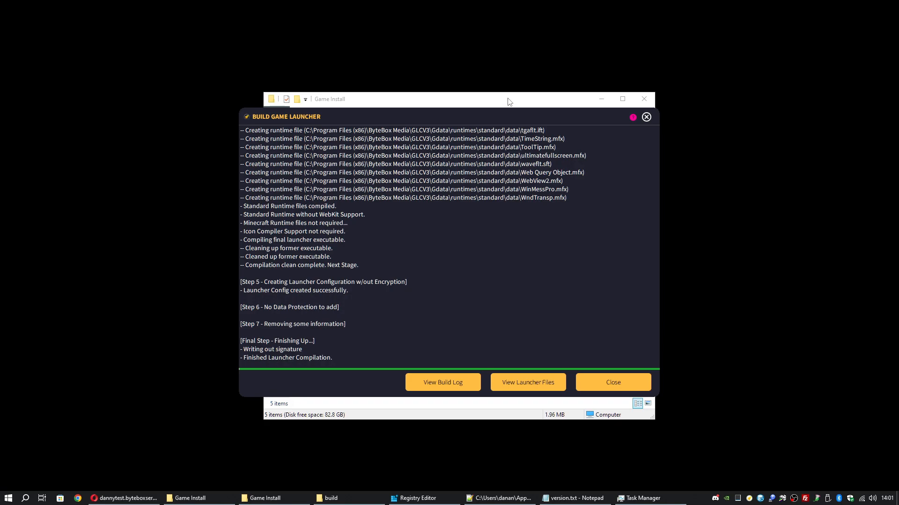
Close the build report and bring the other Game Install window forward
left_click(611, 383)
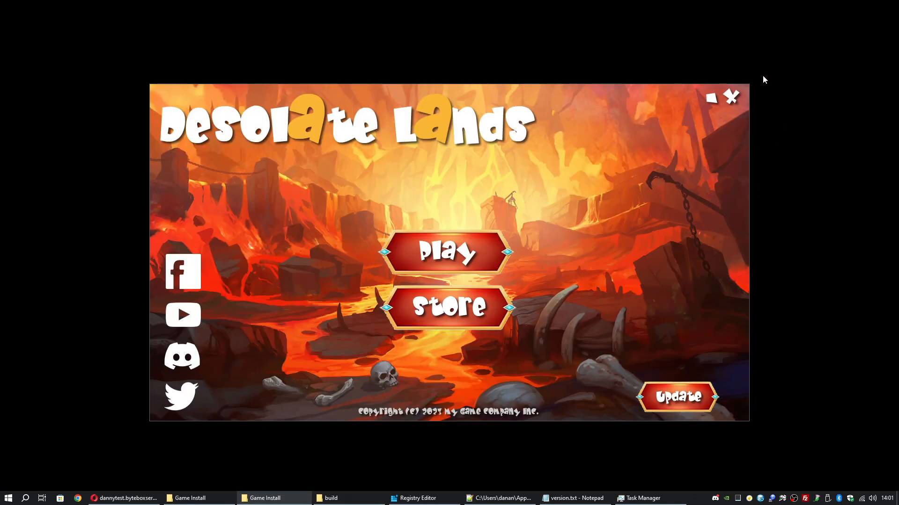
left_click(749, 499)
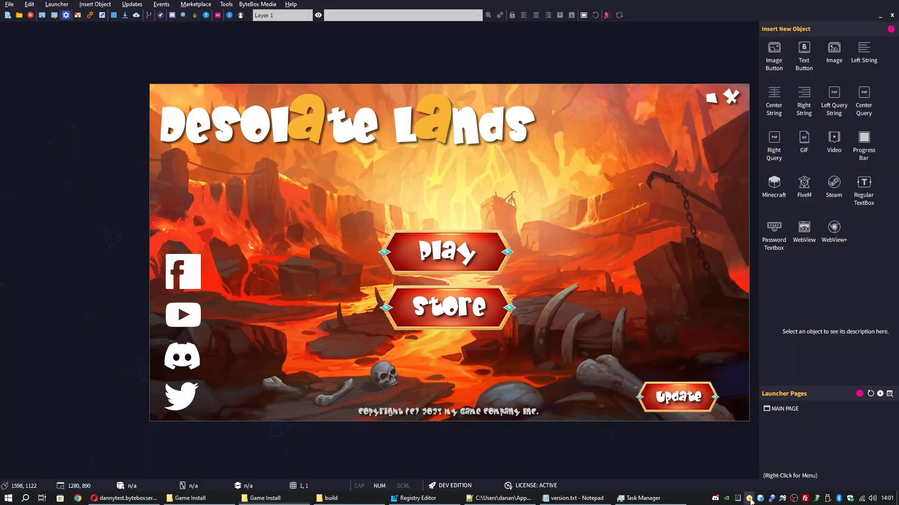
left_click(880, 17)
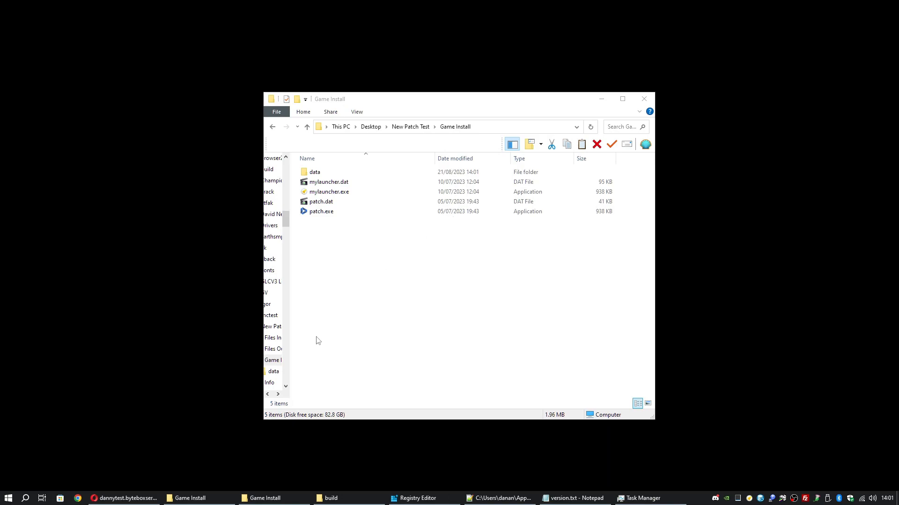
left_click(210, 498)
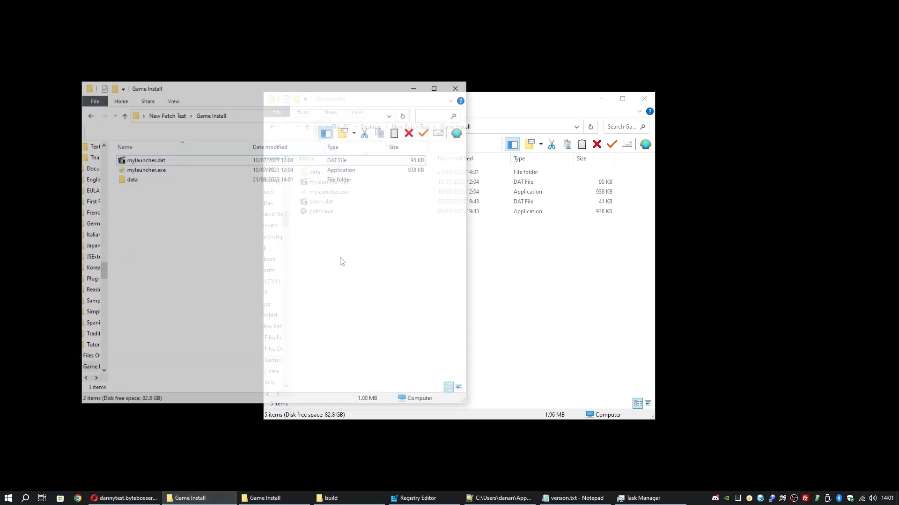
In New Patch Test's Info folder, rename patchcfg to patch.cfg
left_click(161, 95)
left_click(141, 171)
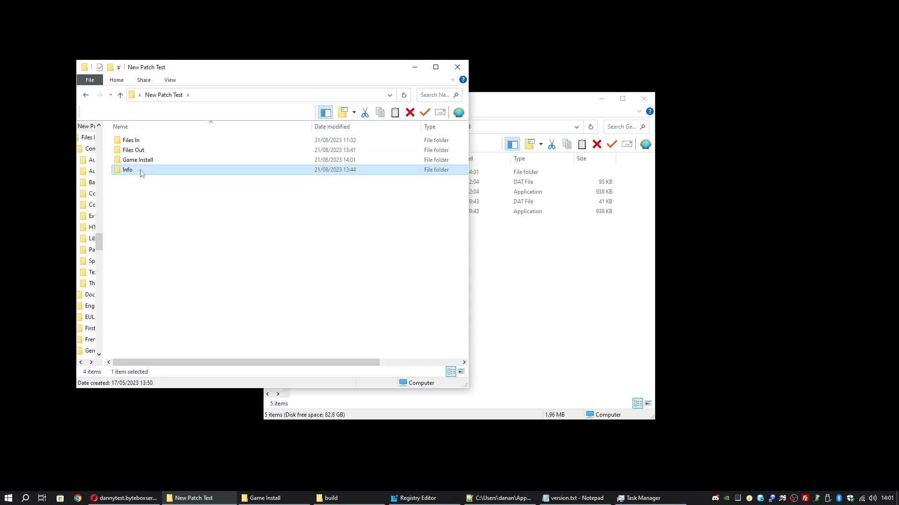
double_click(140, 171)
left_click(139, 142)
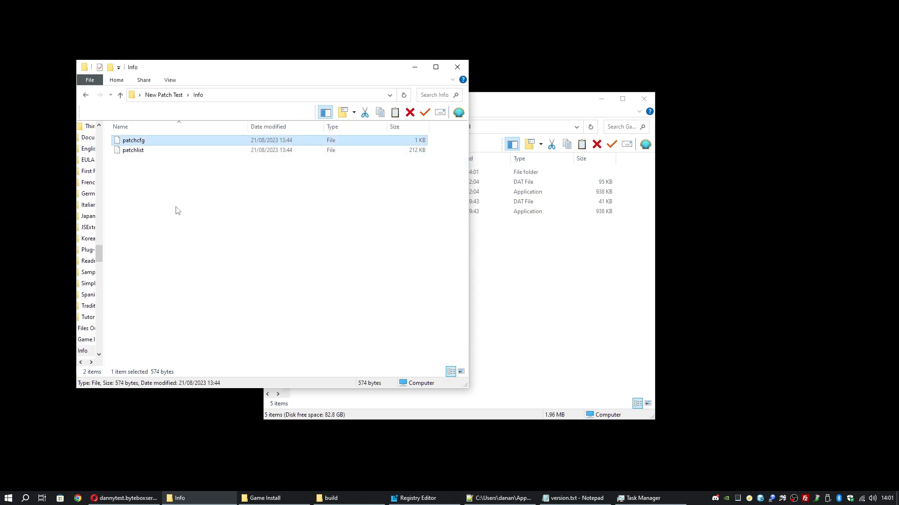
right_click(140, 143)
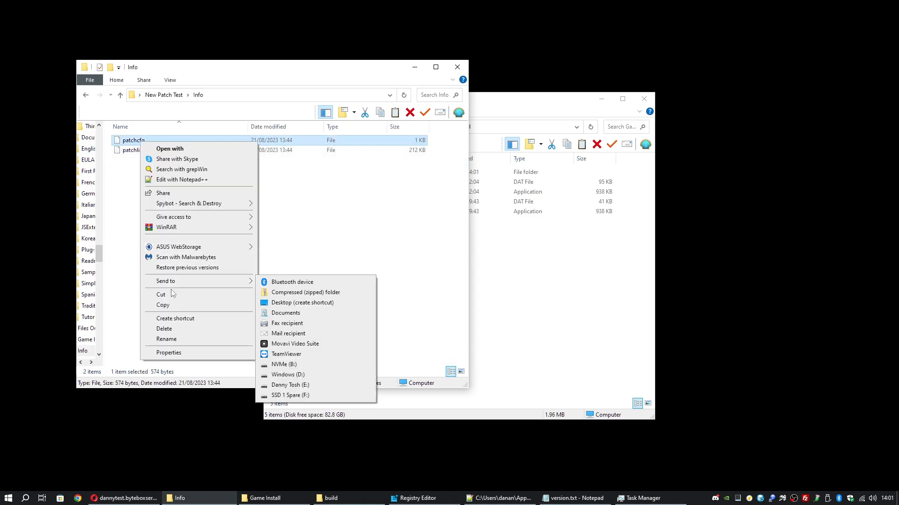
left_click(167, 339)
key("Right")
key("Left")
key("Left")
key("Left")
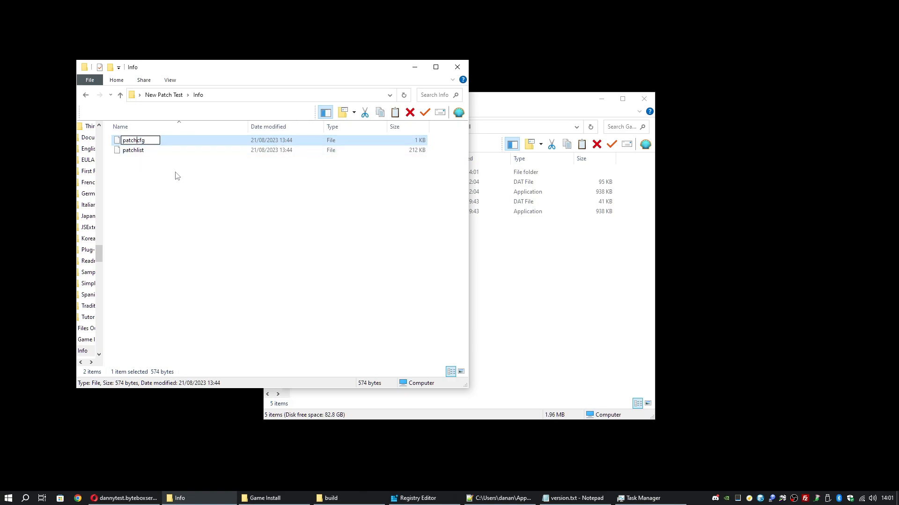
type(".")
key("Return")
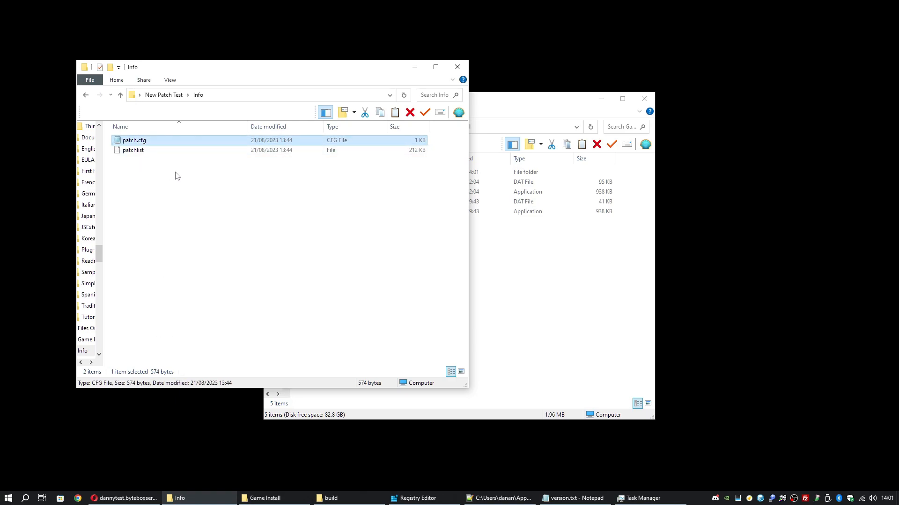
Copy patch.cfg into the Game Install data folder
right_click(160, 143)
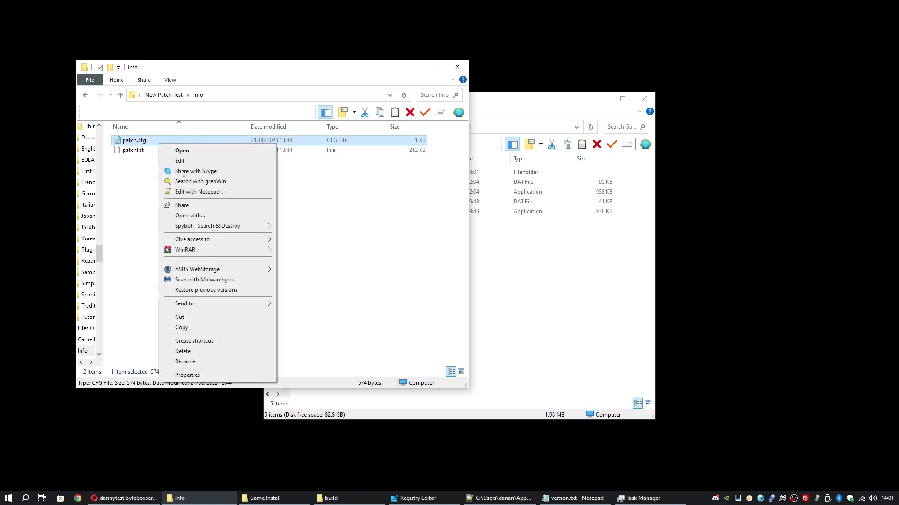
left_click(222, 330)
left_click(513, 297)
double_click(343, 174)
right_click(594, 275)
left_click(617, 336)
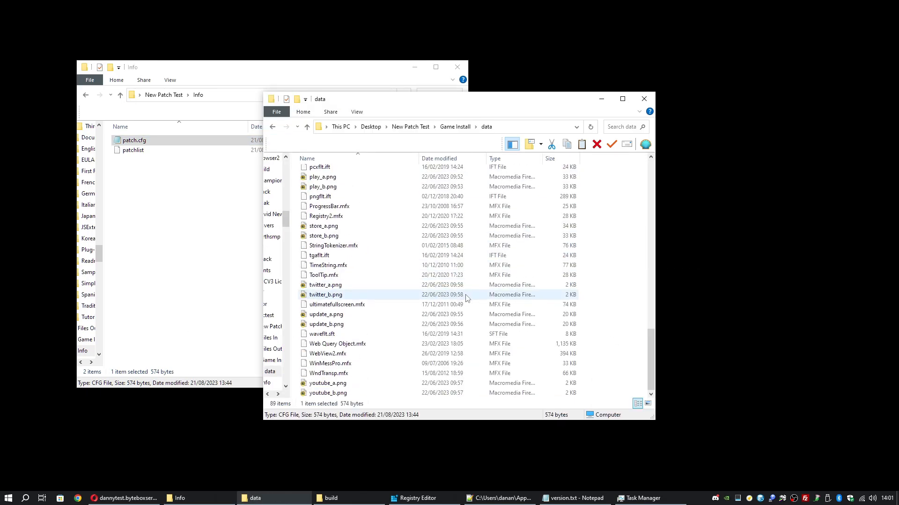
Open the copied patch.cfg to review its patch settings, then close it
scroll(342, 271, "up", 4)
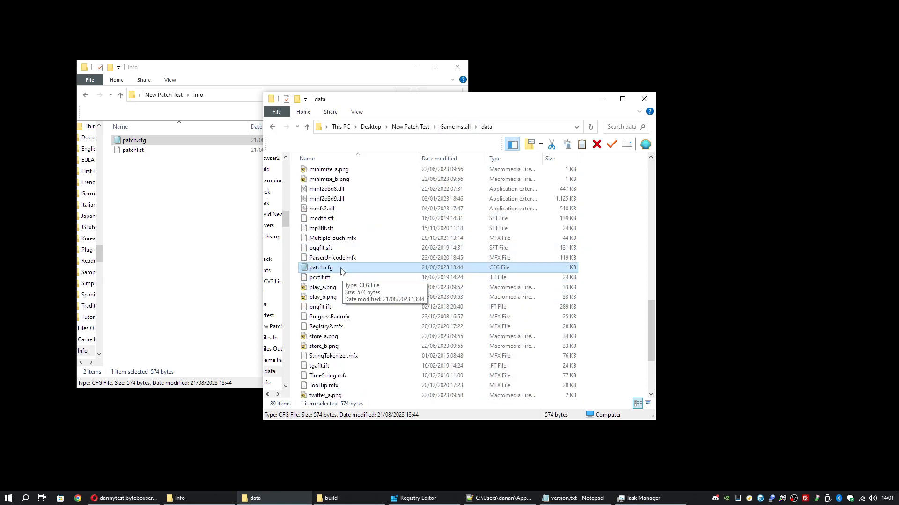
double_click(336, 268)
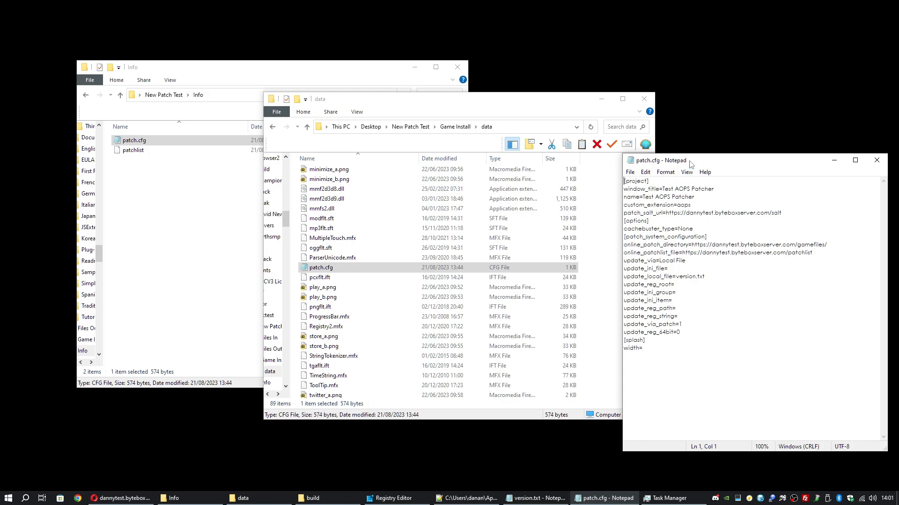
left_click_drag(688, 164, 468, 117)
left_click_drag(473, 223, 401, 136)
left_click(529, 215)
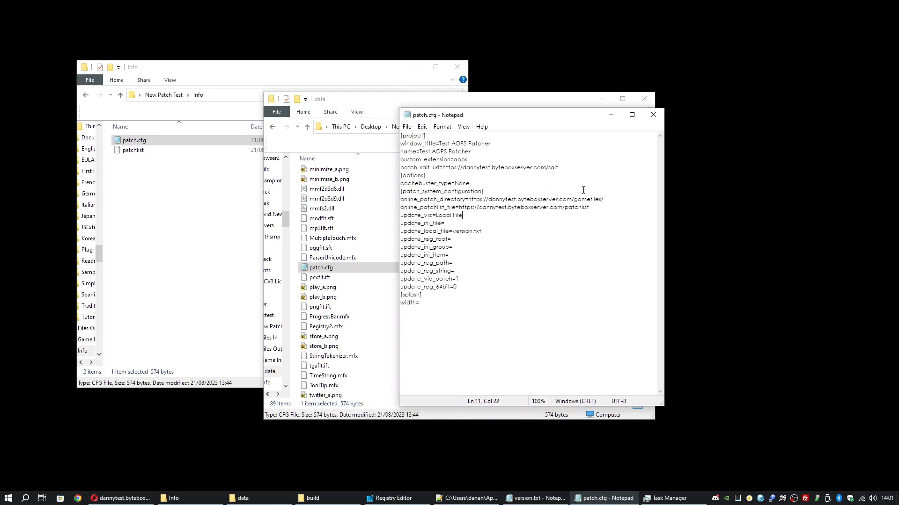
left_click(653, 115)
Go back to Game Install, select mylauncher.exe and bring the launcher editor forward
left_click(455, 129)
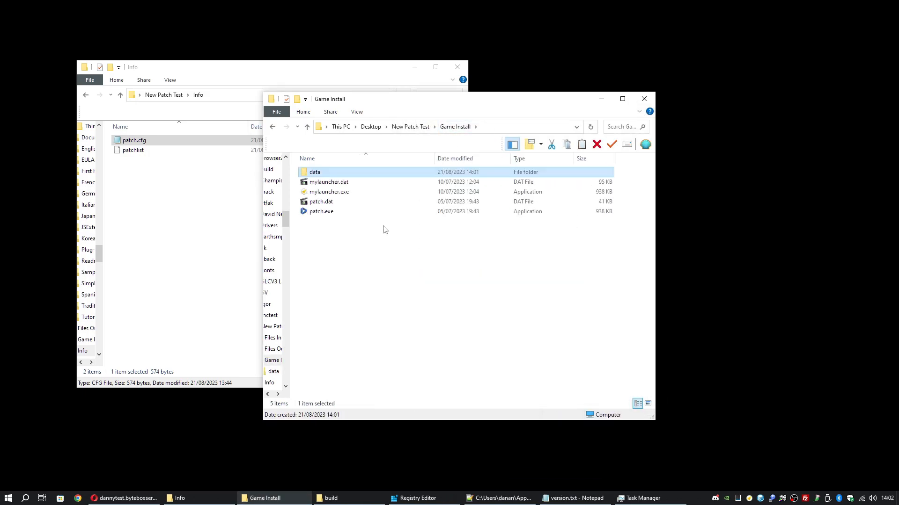
left_click(414, 67)
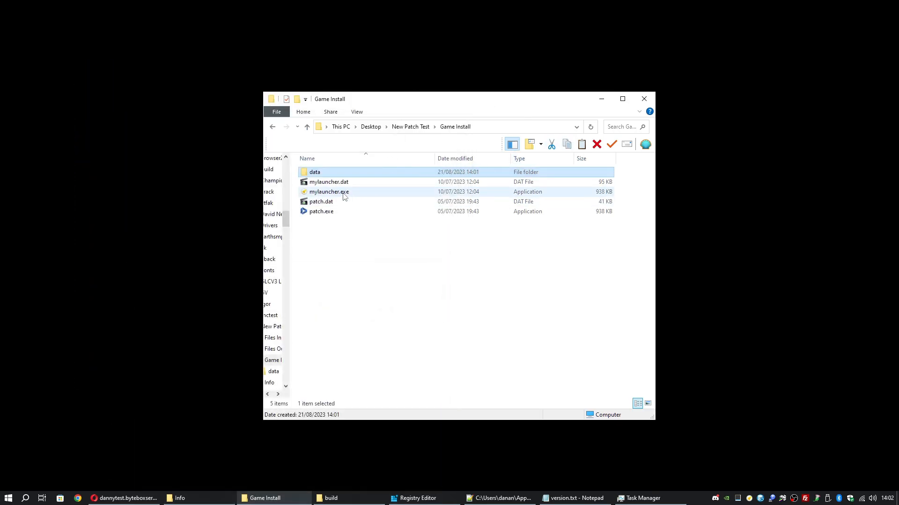
left_click(344, 195)
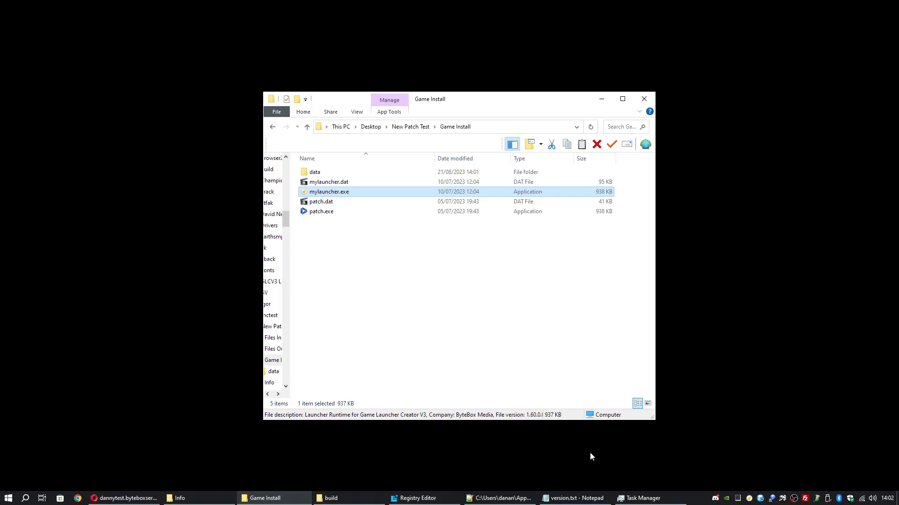
left_click(749, 500)
Review Versioning: local version.txt, the server's version.txt address, and the Patch System update action
left_click(107, 5)
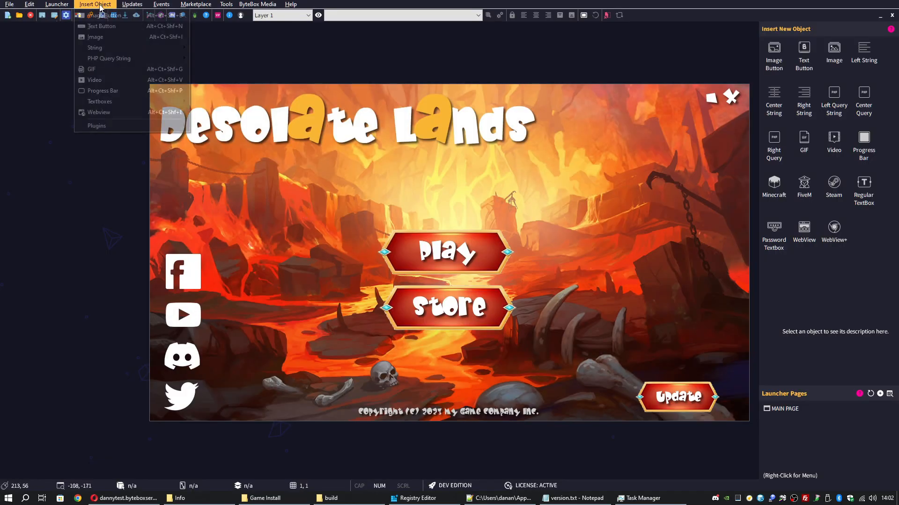
left_click(140, 15)
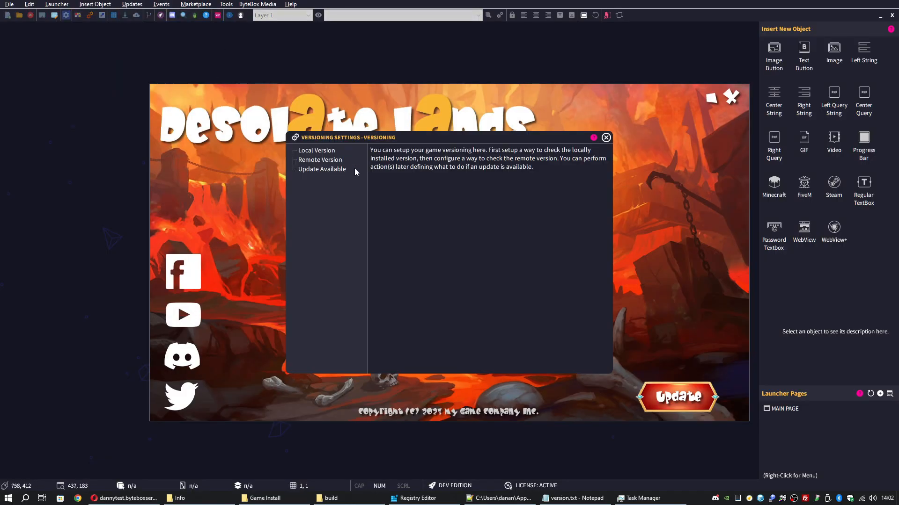
left_click(328, 151)
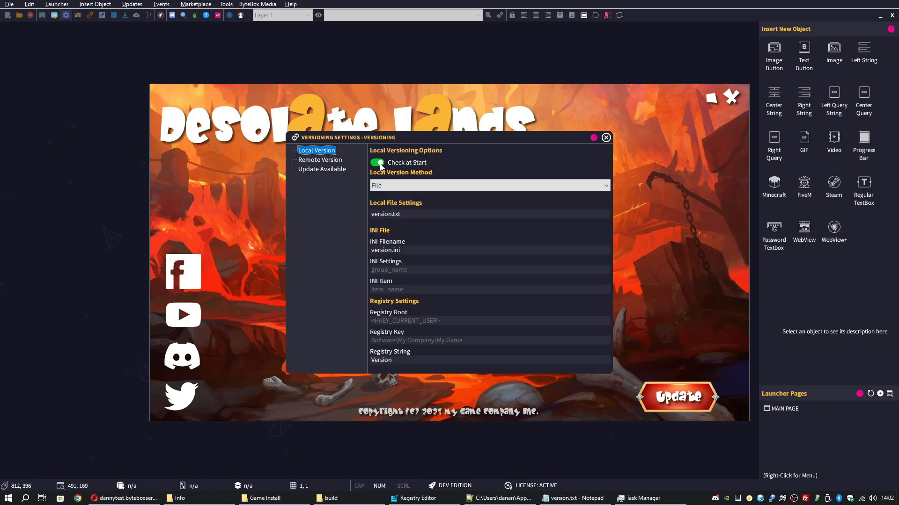
left_click(409, 217)
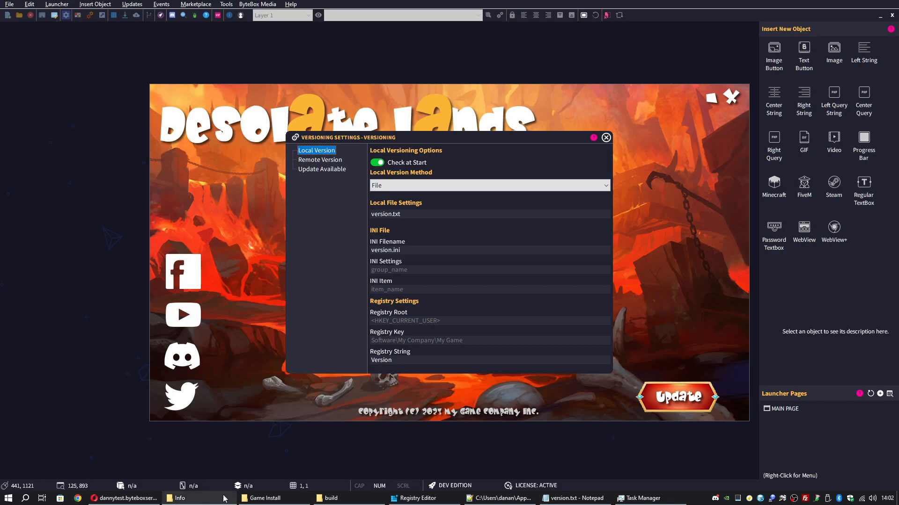
left_click(321, 160)
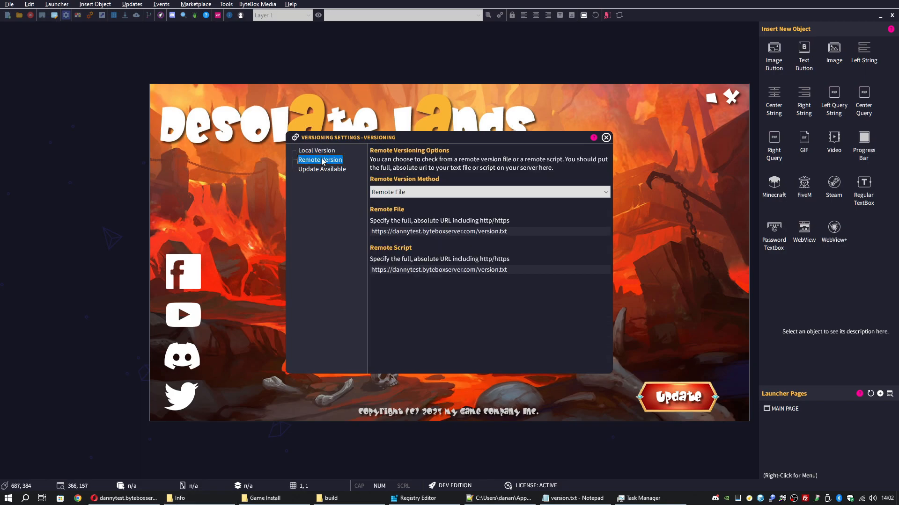
left_click_drag(508, 231, 386, 231)
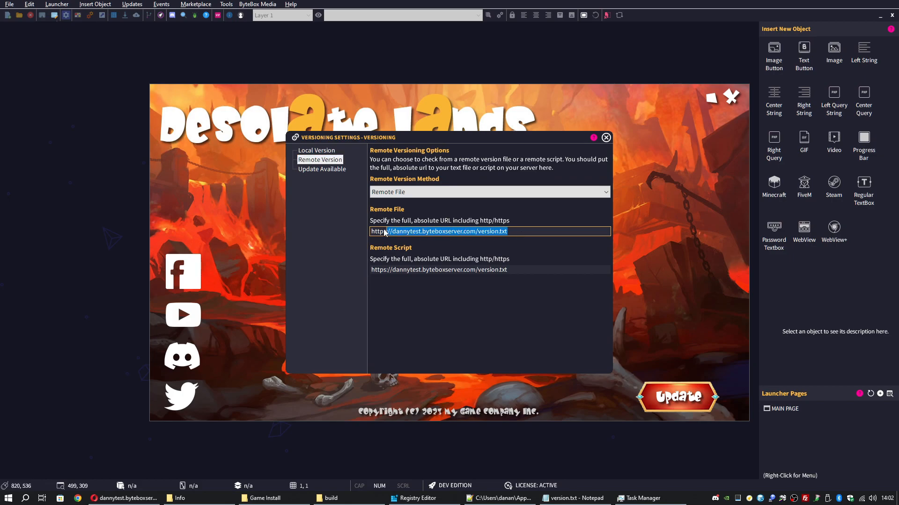
left_click(323, 169)
left_click(385, 173)
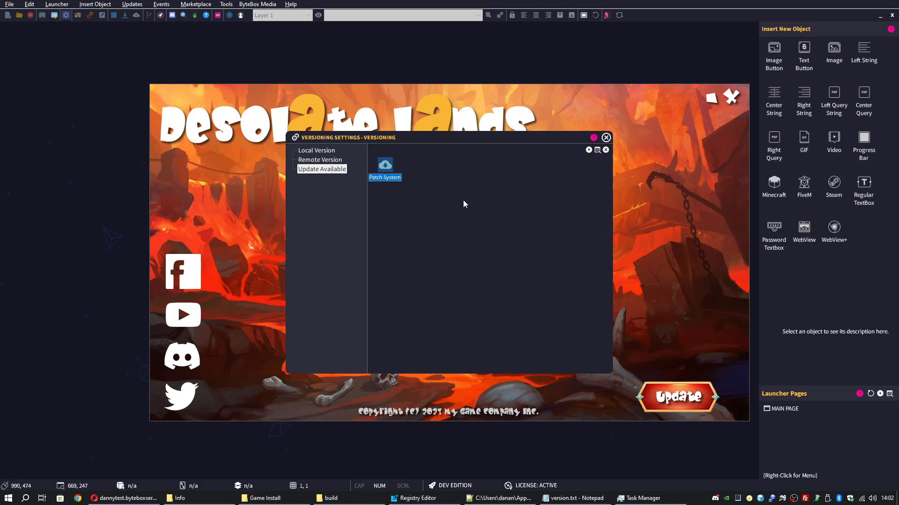
left_click(606, 137)
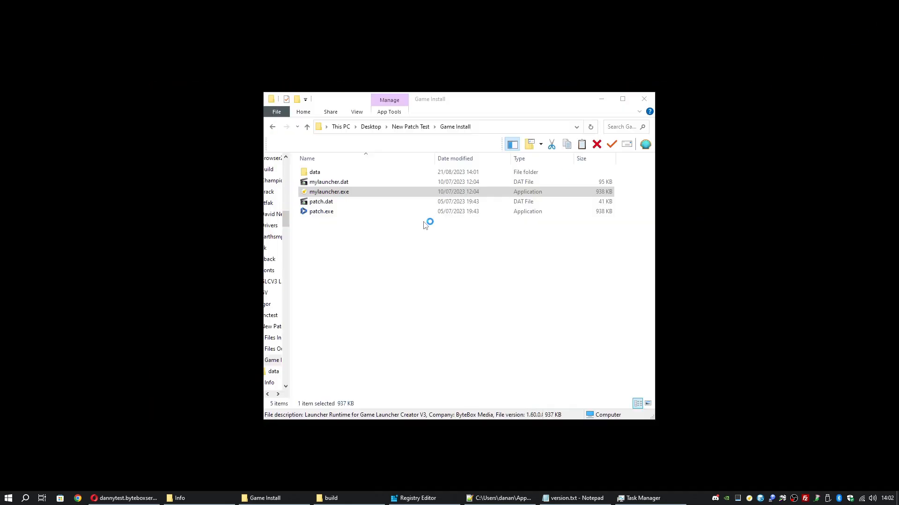
Create a new text document named version.txt in Game Install
right_click(386, 292)
mouse_move(421, 441)
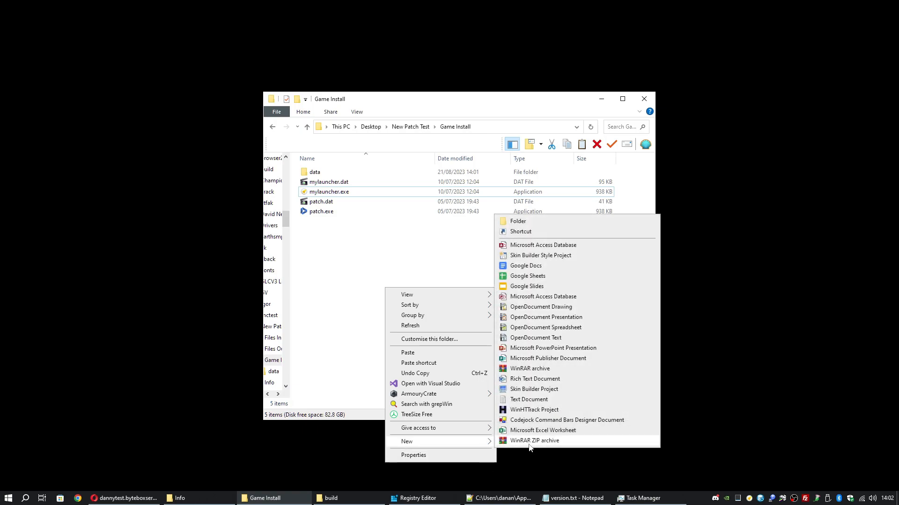
left_click(536, 399)
type("version.txt")
key("Return")
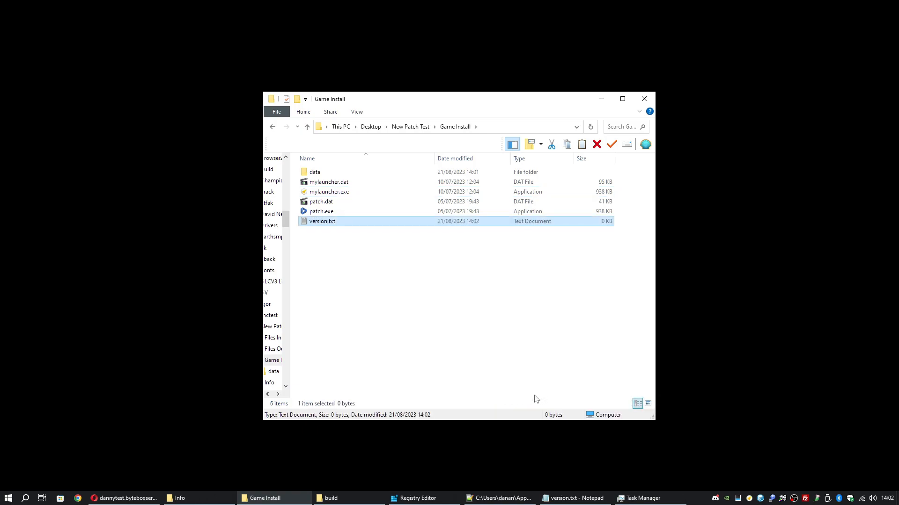
Enter 0 in version.txt and save it
double_click(331, 222)
type("0")
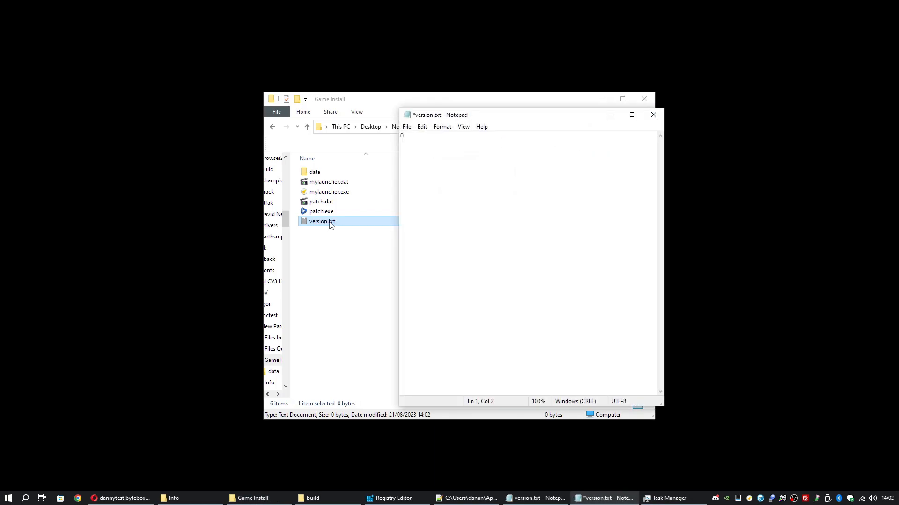
key("ctrl+s")
left_click(653, 115)
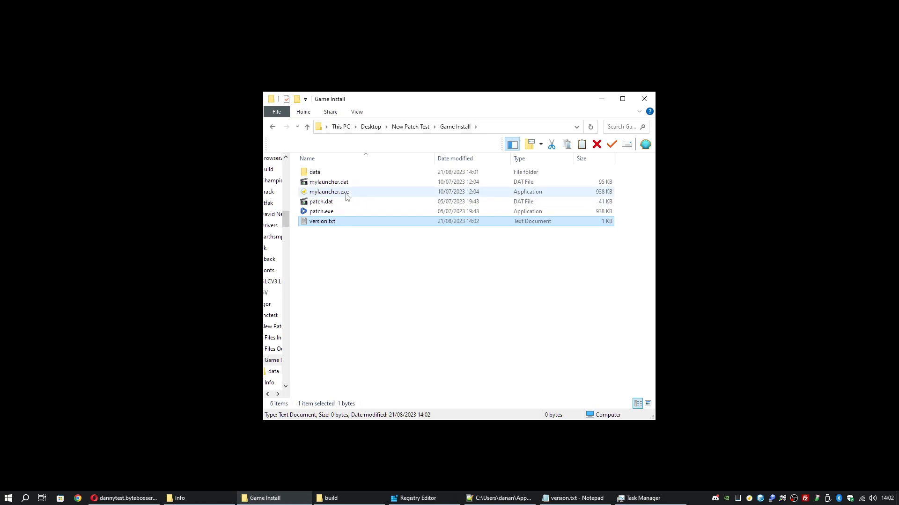
Run mylauncher.exe and shuffle the build and Game Install windows while the patcher downloads
double_click(346, 194)
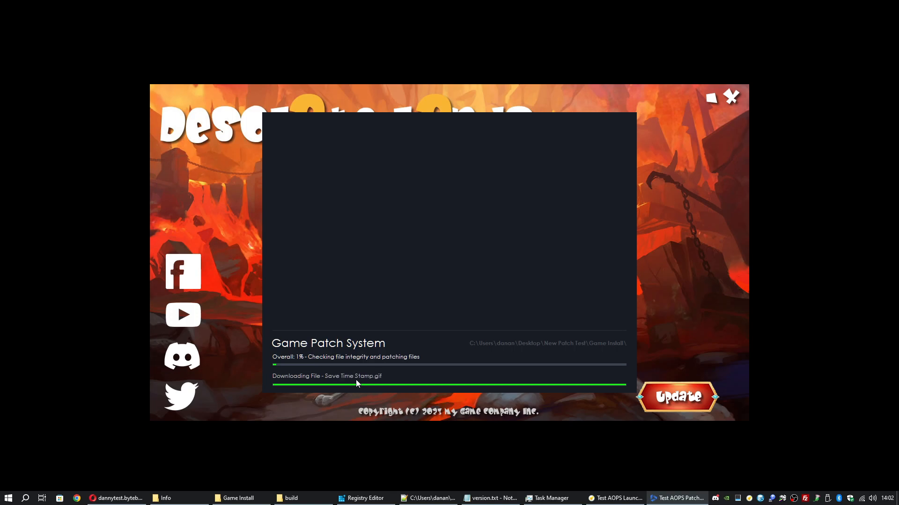
left_click(303, 501)
left_click(617, 117)
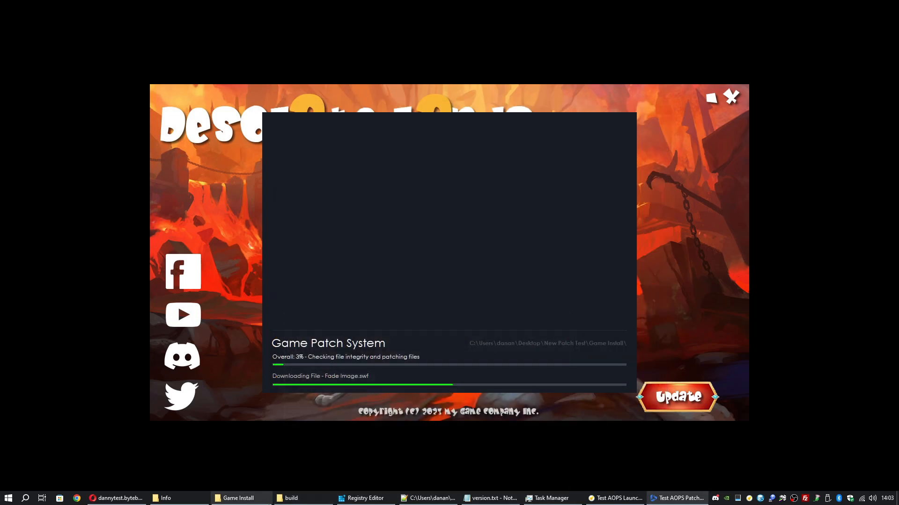
left_click(238, 498)
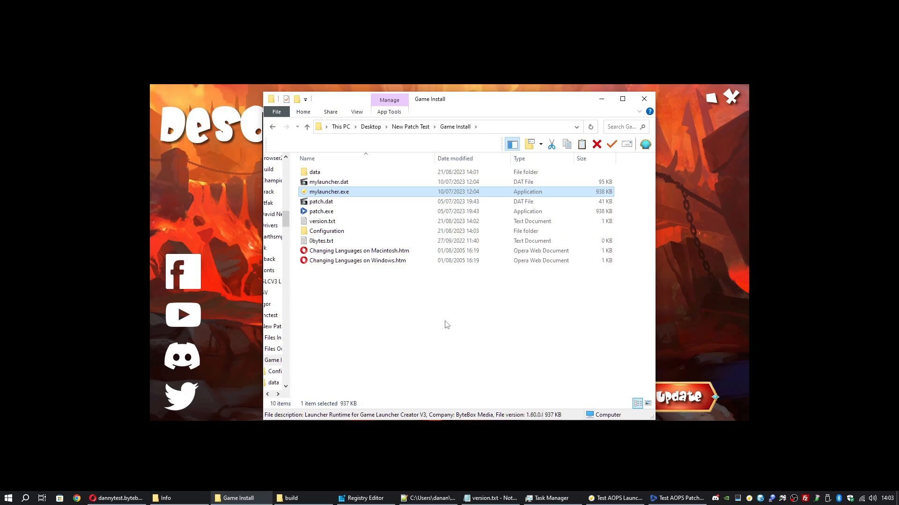
left_click(602, 98)
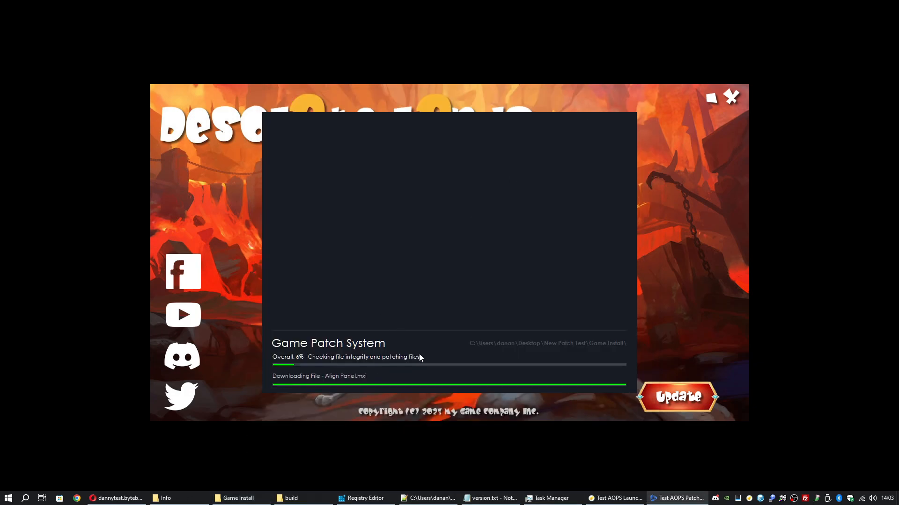
left_click(291, 498)
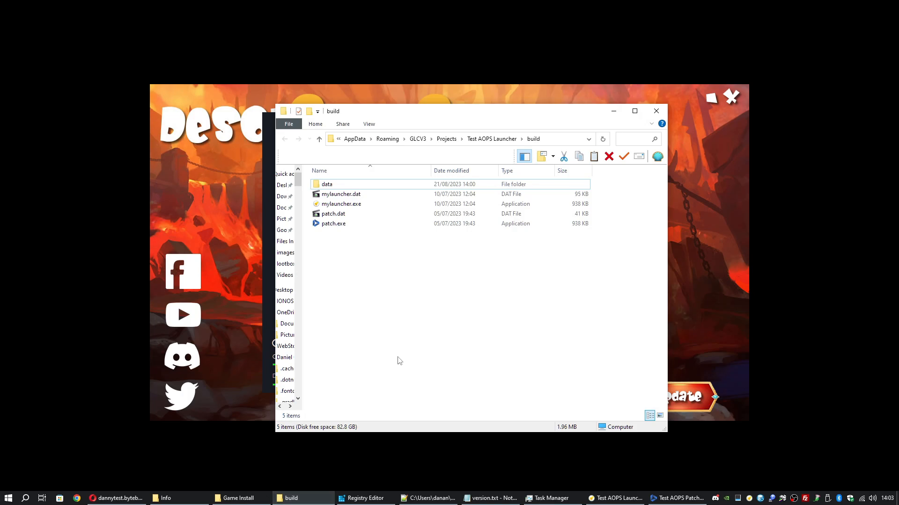
left_click(613, 111)
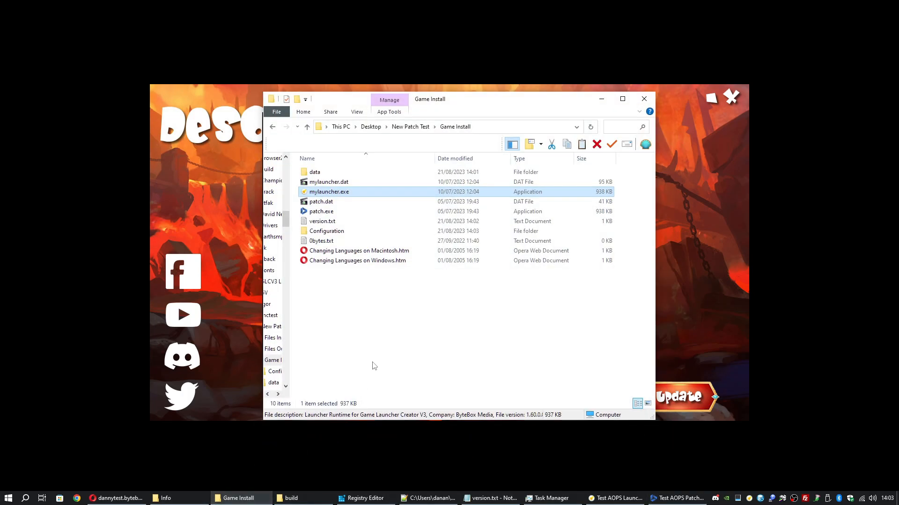
Minimize Game Install and let patching finish to the Desolate Lands main screen
left_click(601, 101)
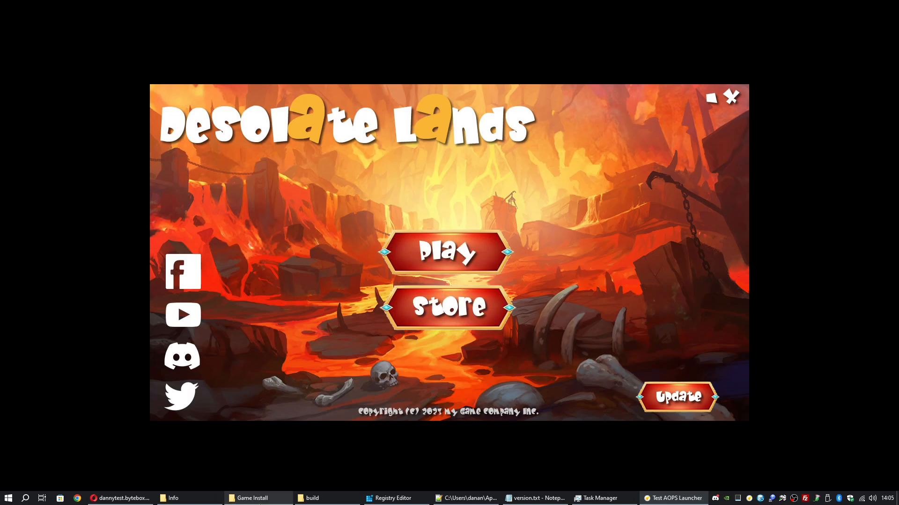
Open version.txt in Game Install and confirm it now reads 1.0.0
left_click(248, 498)
scroll(377, 332, "down", 6)
scroll(377, 331, "down", 1)
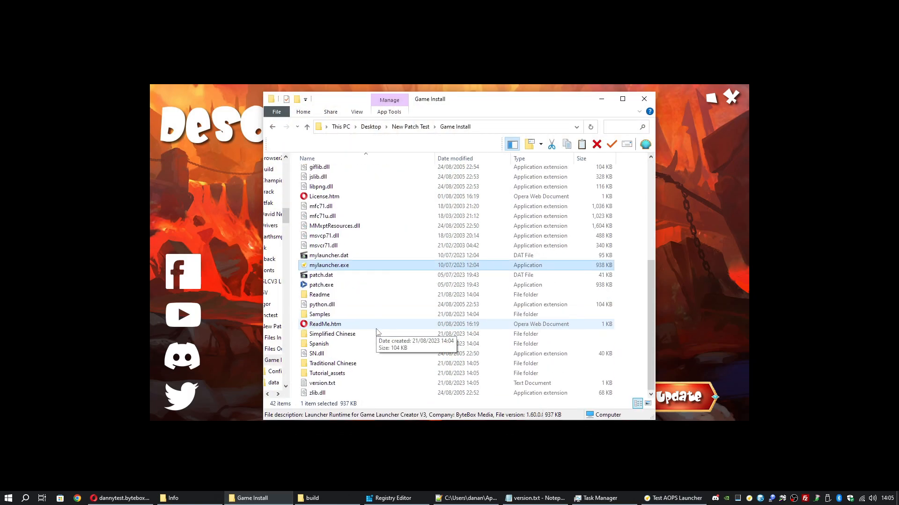
double_click(326, 385)
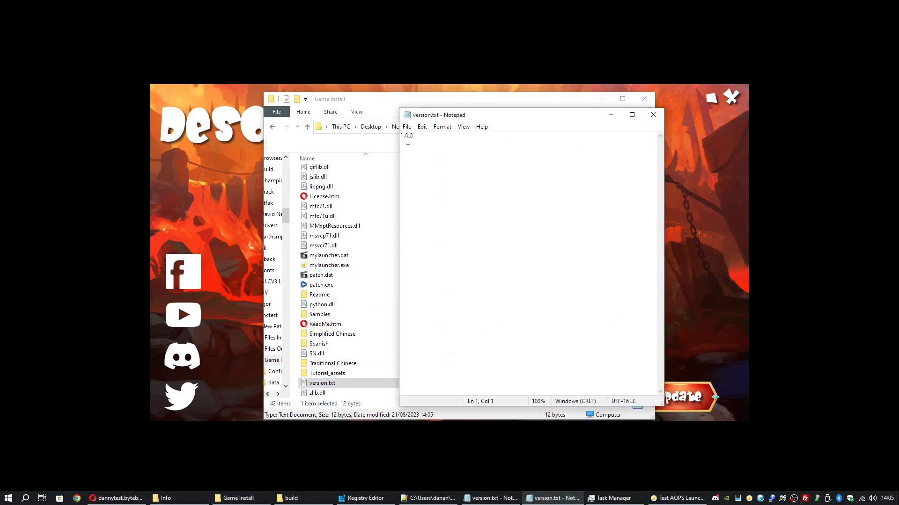
left_click_drag(402, 136, 418, 138)
left_click(653, 115)
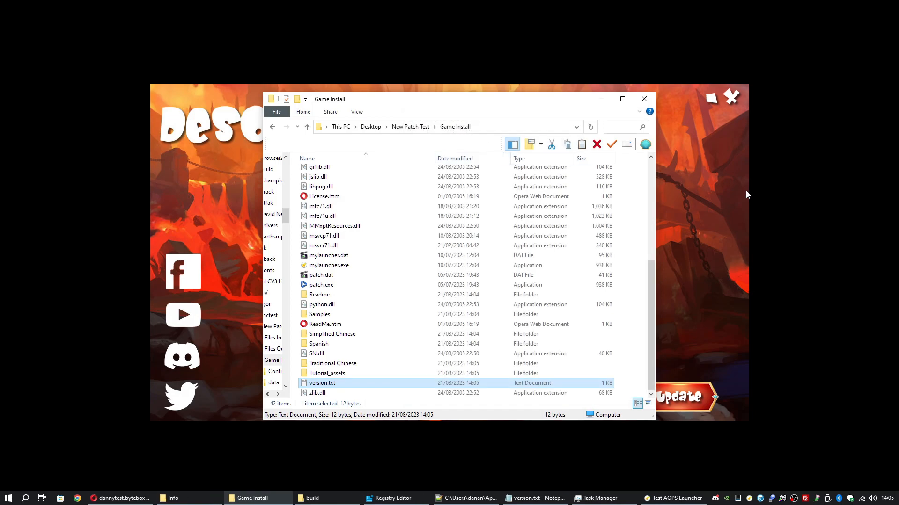
Relaunch mylauncher.exe to confirm no new patch is applied, then close it
left_click(731, 98)
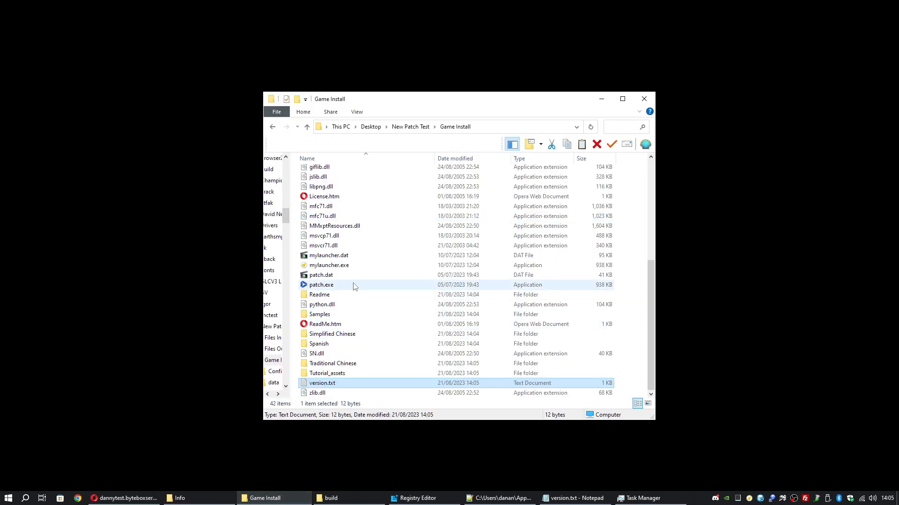
double_click(347, 266)
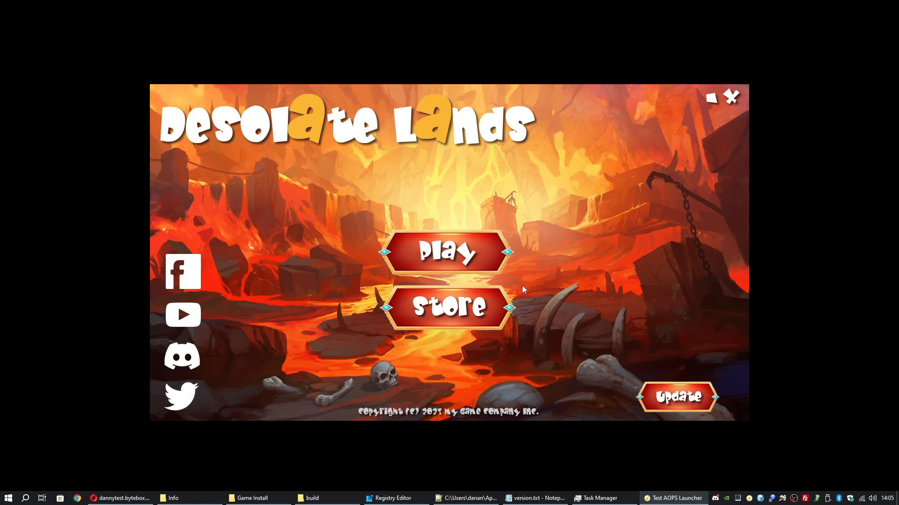
key("Escape")
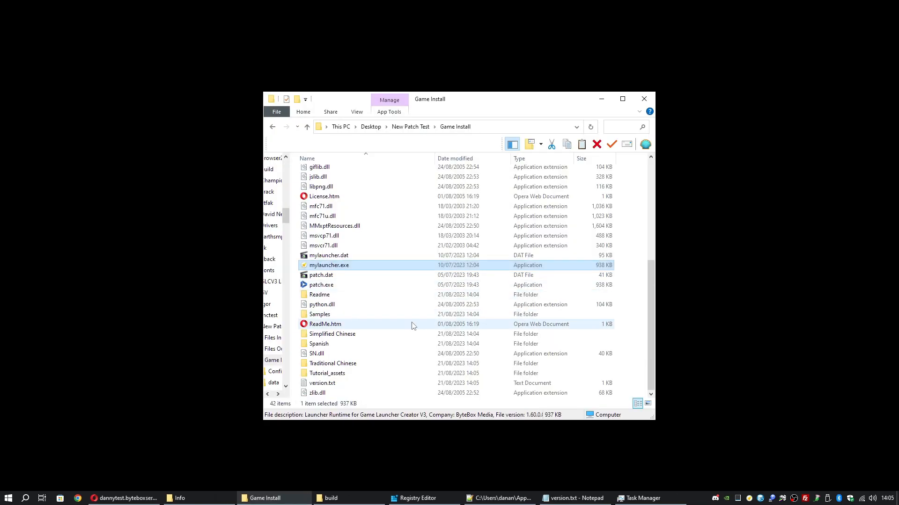
scroll(412, 326, "up", 5)
scroll(412, 327, "down", 5)
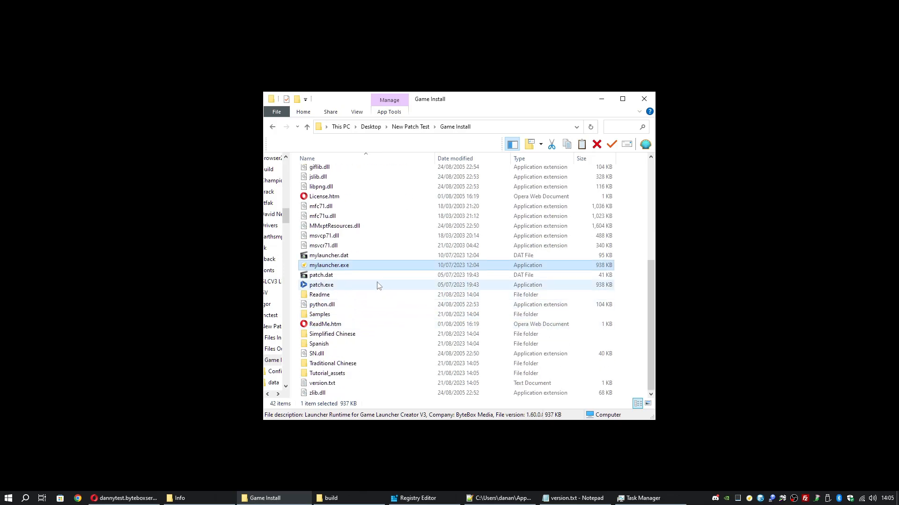
mouse_move(361, 271)
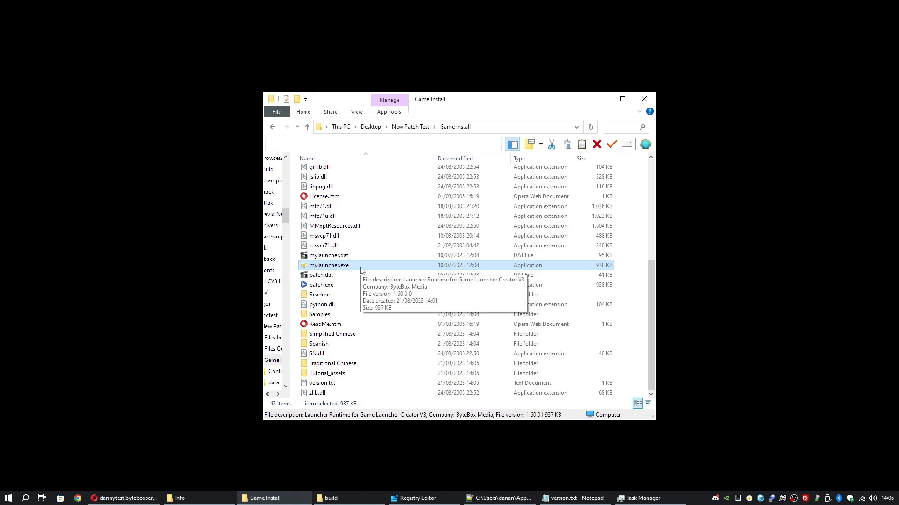
left_click(632, 385)
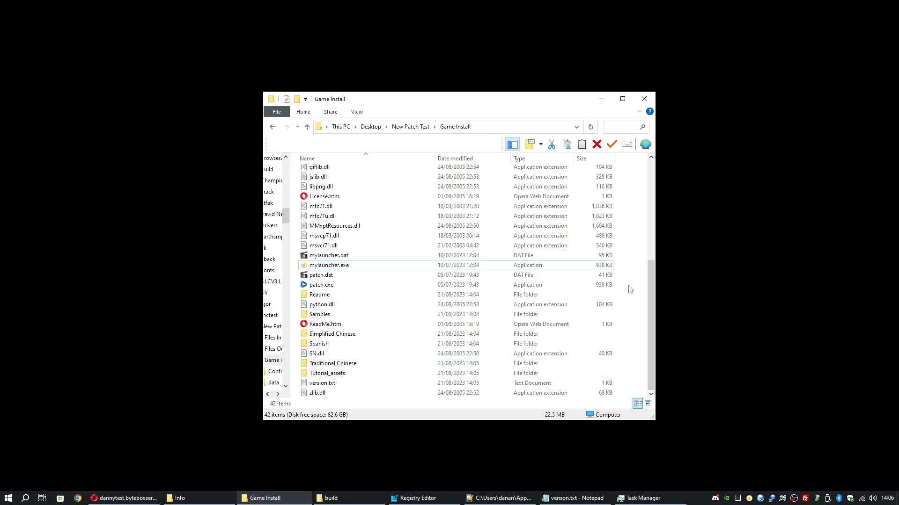
scroll(629, 289, "up", 6)
scroll(630, 289, "down", 6)
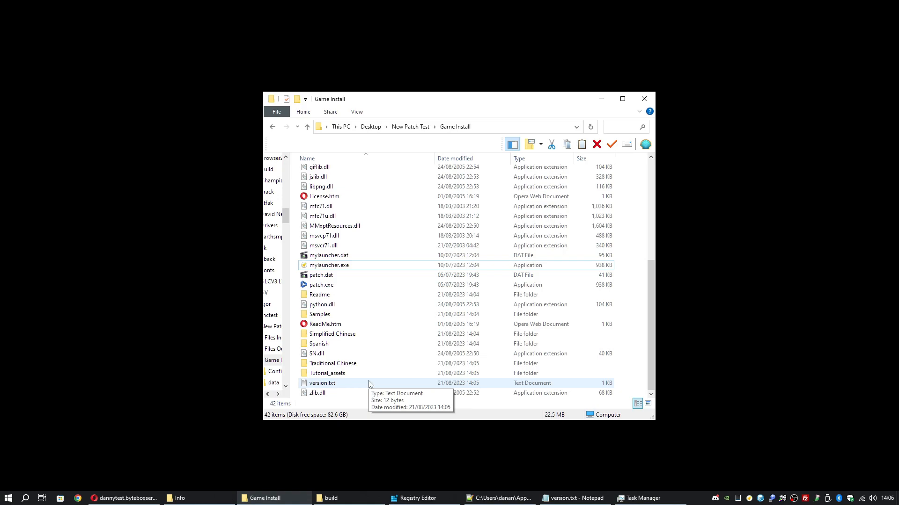
Restore the Game Launcher Creator V3 editor from the taskbar
left_click(748, 499)
left_click(92, 4)
left_click(92, 4)
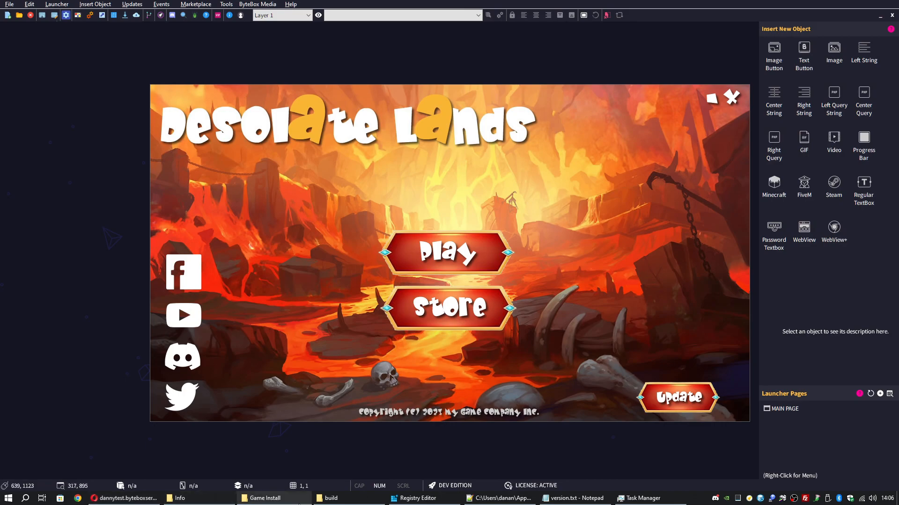
In Updates > Versioning, confirm the Local Version method stays File using version.txt
left_click(265, 498)
left_click(336, 384)
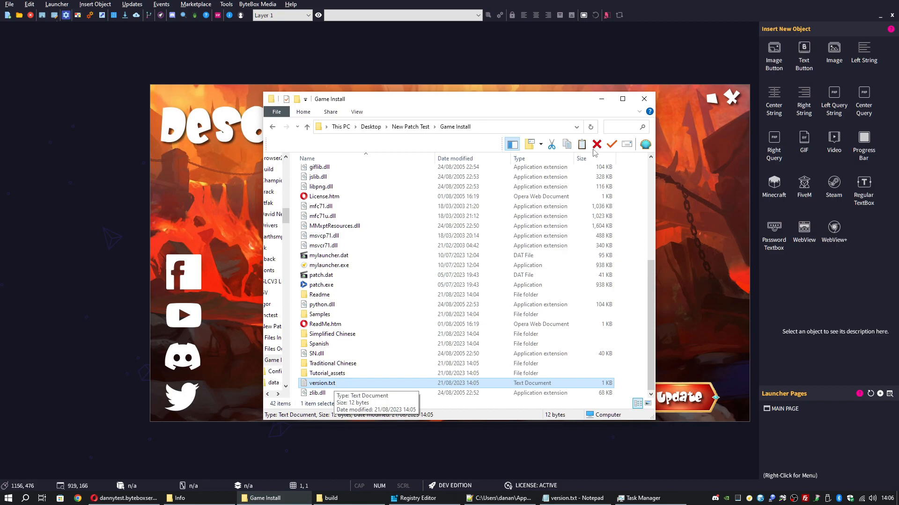
left_click(602, 99)
left_click(132, 4)
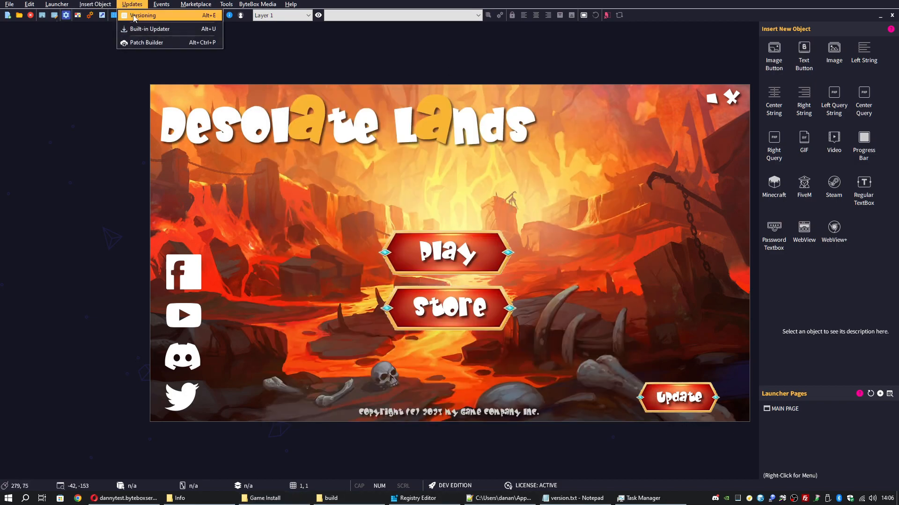
left_click(135, 18)
left_click(318, 152)
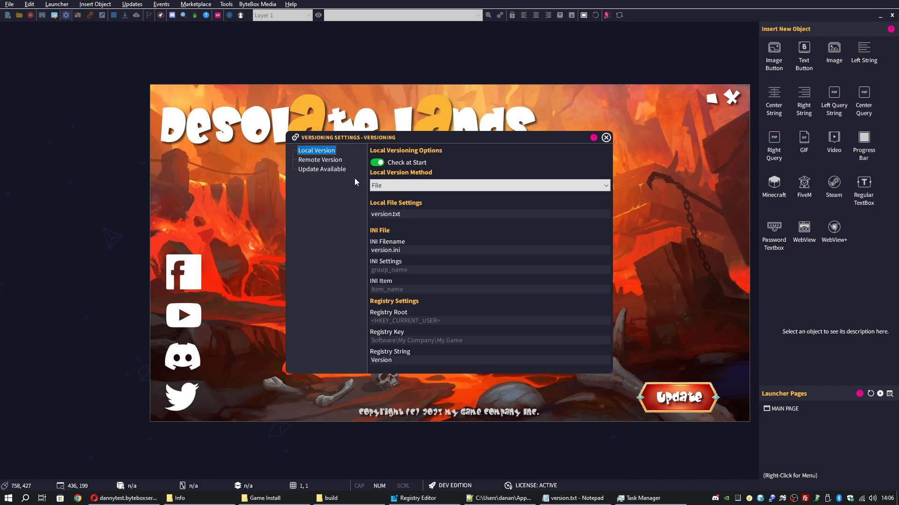
left_click(384, 186)
left_click(407, 196)
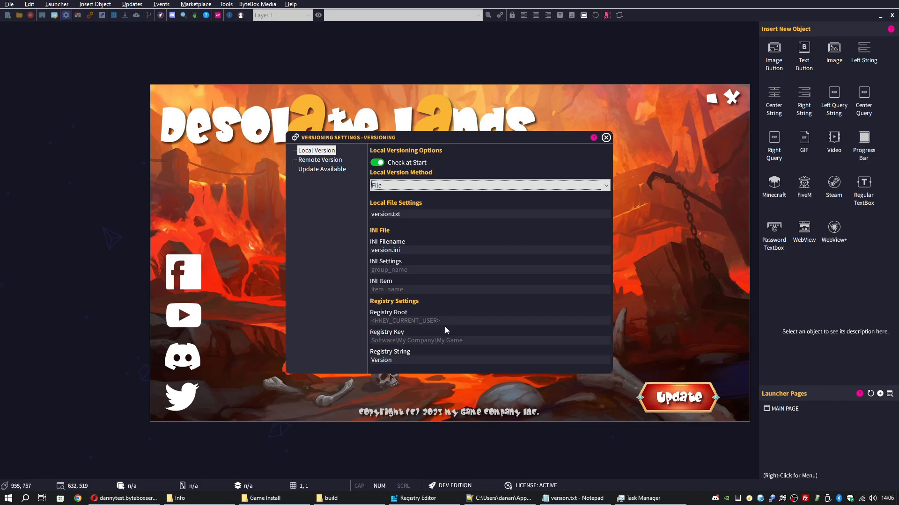
left_click(381, 188)
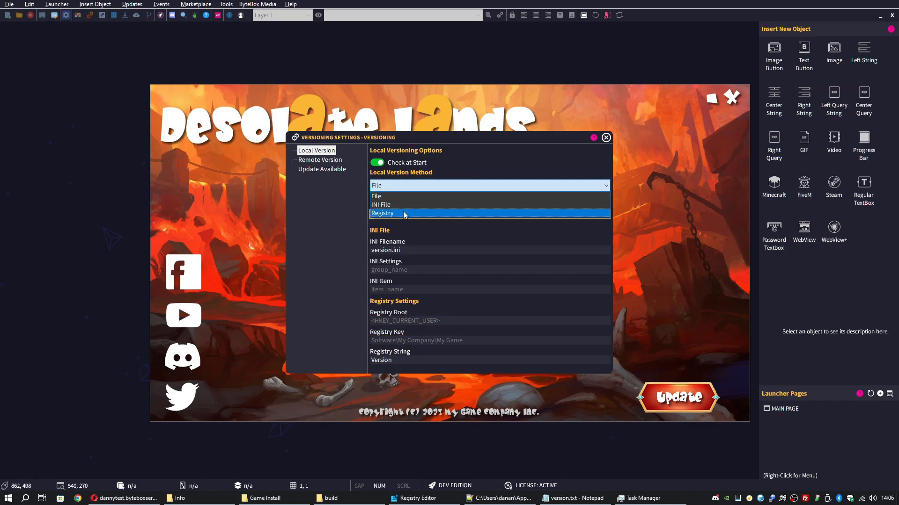
left_click(401, 198)
Copy the Remote File URL from the Remote Version options
left_click(319, 159)
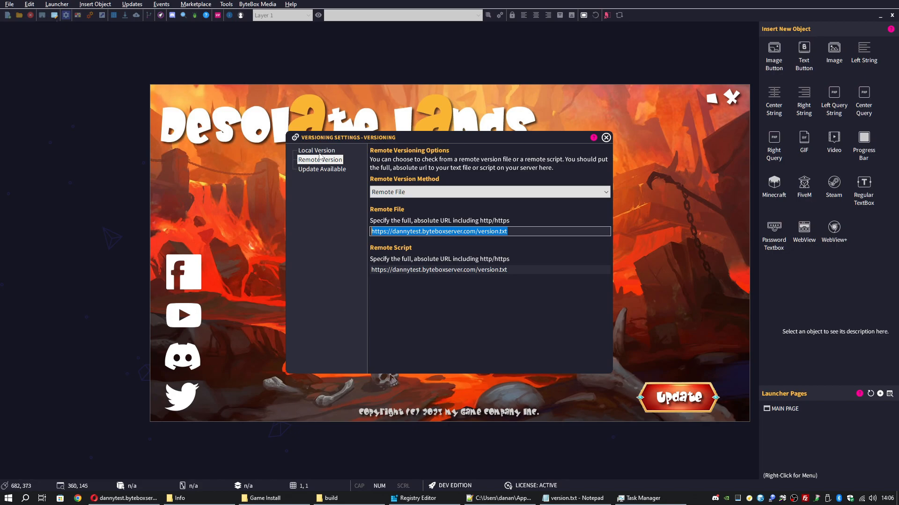
right_click(467, 233)
left_click(491, 260)
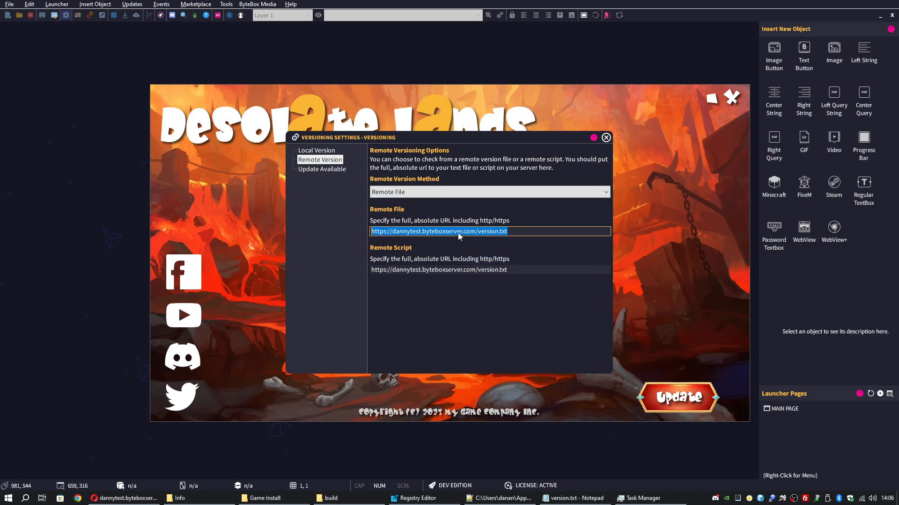
Paste the copied version.txt URL into Opera's address bar and load it
left_click(154, 503)
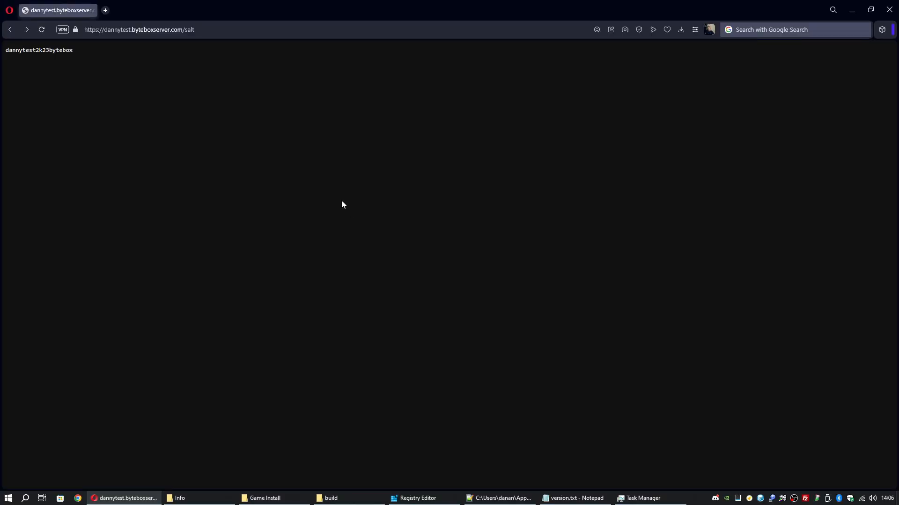
right_click(211, 29)
left_click(244, 92)
Confirm the page shows 1.0 and the address ends in version.txt, then return to the builder
left_click_drag(17, 50, 6, 50)
left_click(42, 75)
left_click(200, 29)
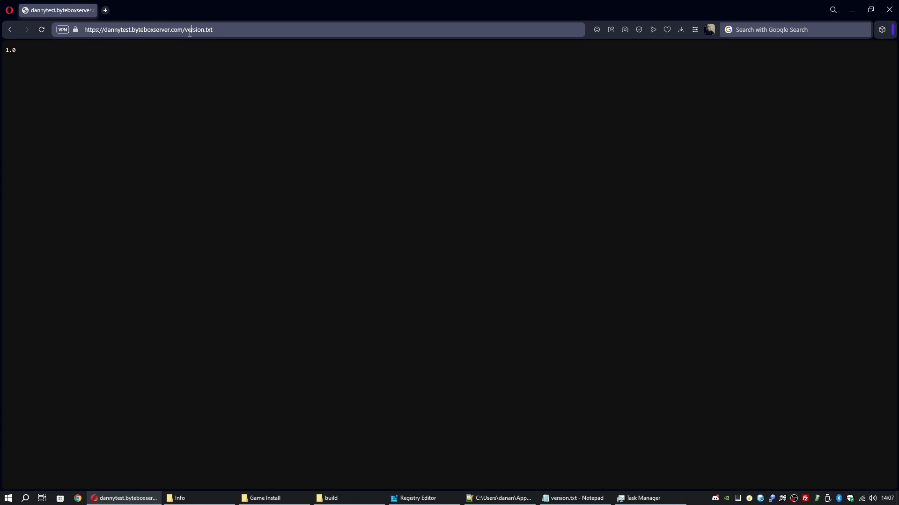
left_click_drag(184, 30, 92, 30)
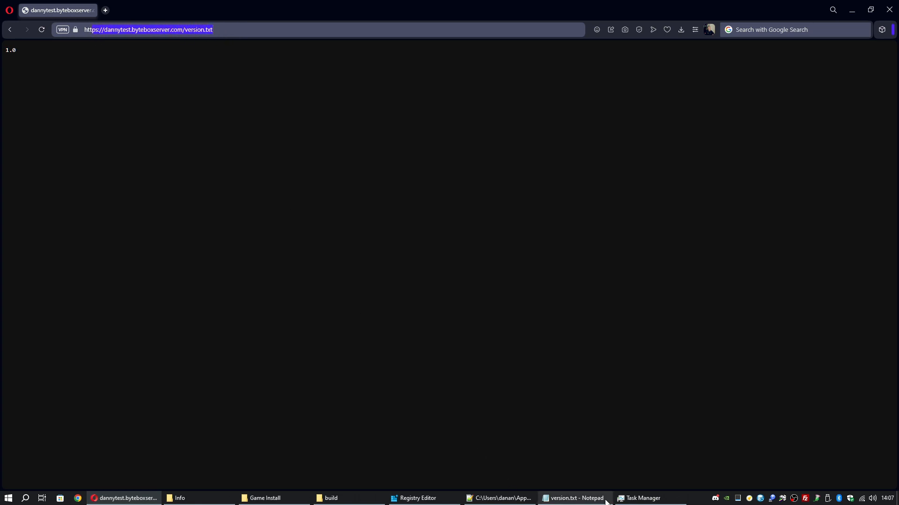
left_click(748, 498)
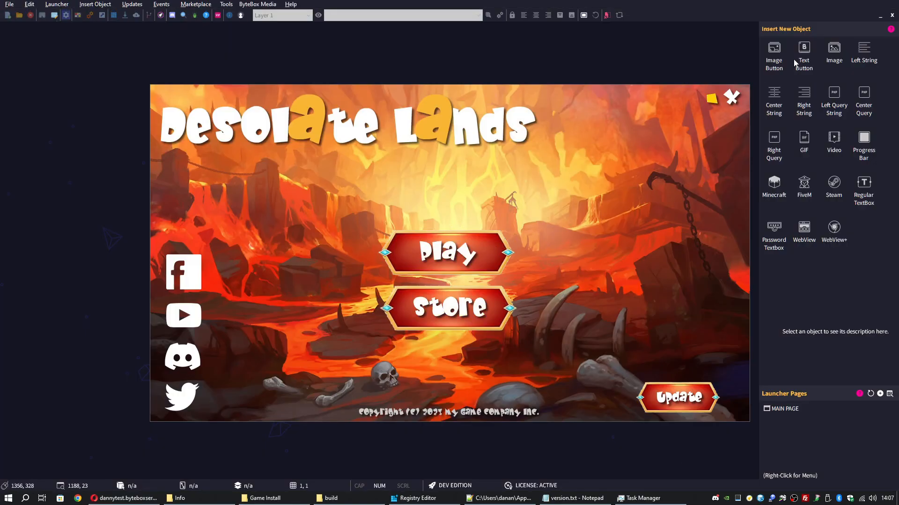
Cycle through the Local Version, Remote Version and Update Available versioning pages
left_click(880, 16)
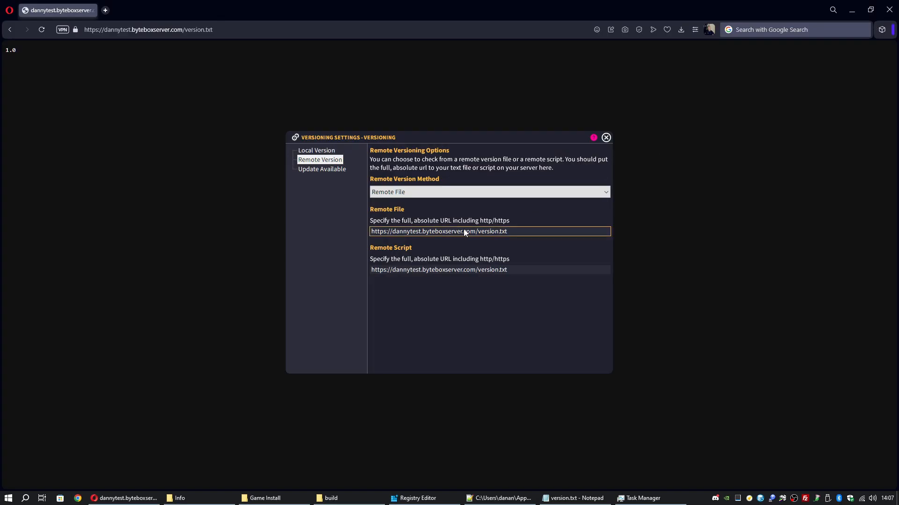
left_click(322, 170)
left_click(320, 151)
left_click(321, 160)
left_click(321, 171)
left_click(323, 161)
left_click(322, 152)
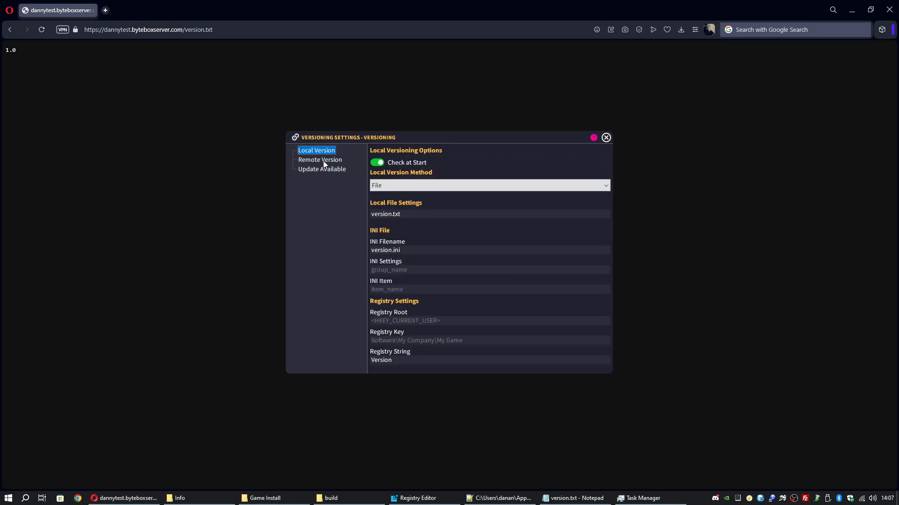
left_click(323, 160)
left_click(322, 170)
left_click(322, 160)
left_click(321, 153)
Review the three pages again, ending on Remote Version with its remote file URL selected
left_click(321, 160)
left_click(322, 169)
left_click(322, 151)
left_click(321, 159)
left_click(320, 168)
left_click(320, 159)
left_click(320, 152)
left_click(322, 159)
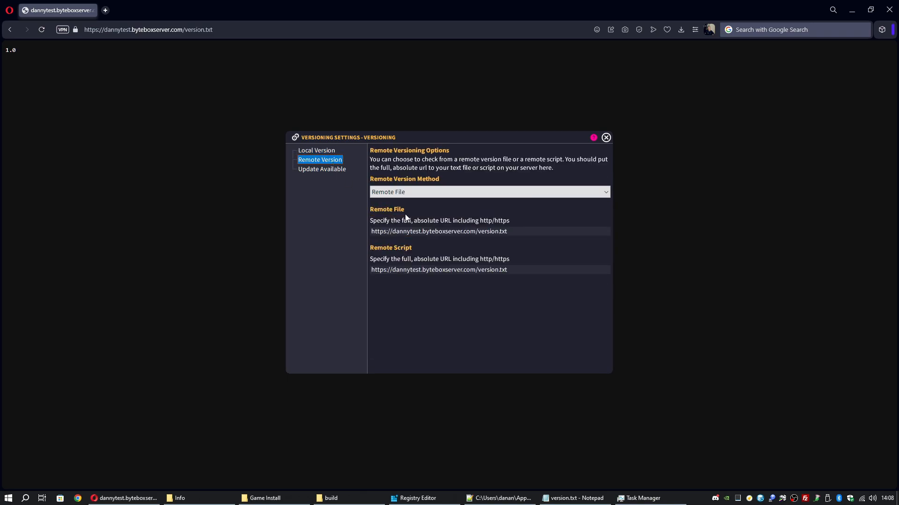
left_click(519, 231)
Close the versioning settings and launch the Patch Builder from the Updates menu
left_click(606, 137)
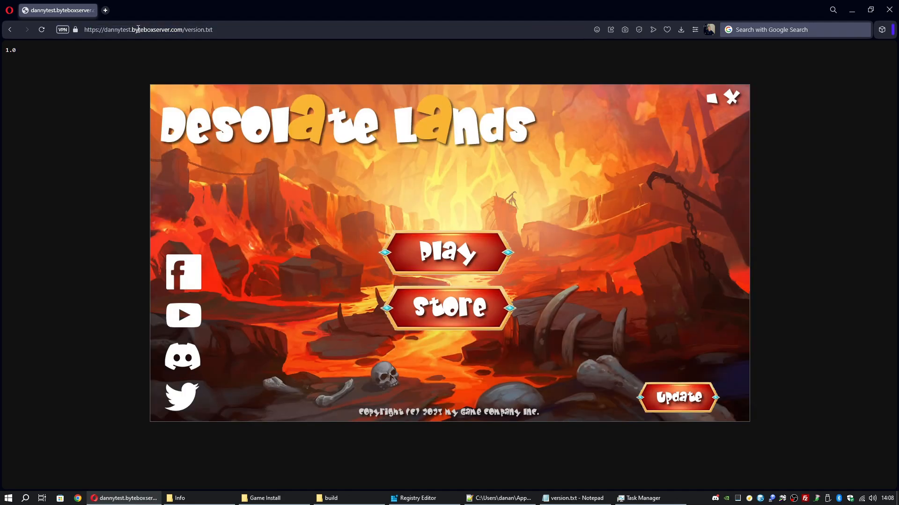
left_click(749, 499)
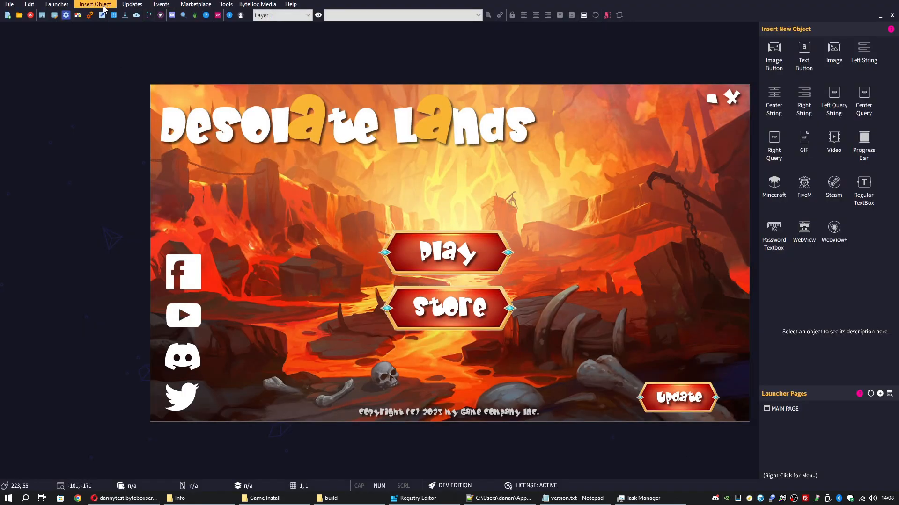
left_click(132, 4)
left_click(145, 43)
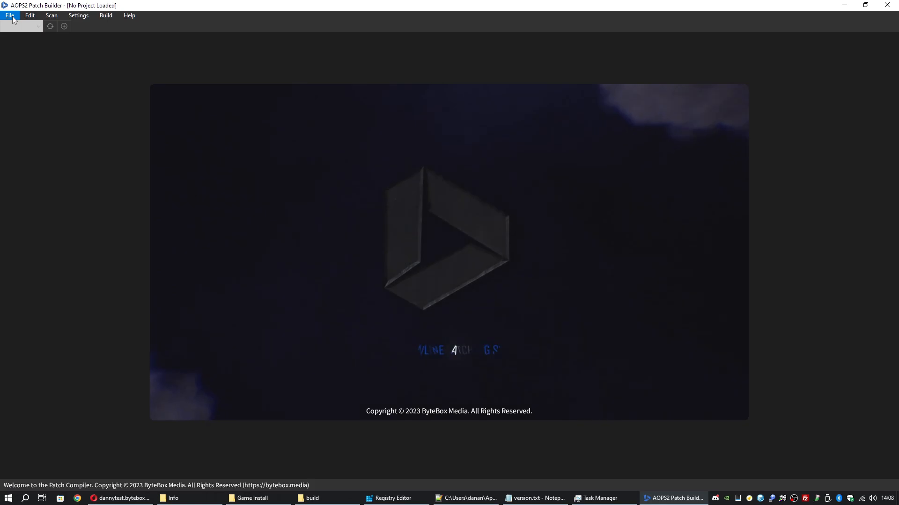
Open the Test AOPS Patcher.aps project from its Test AOPS Patcher folder
left_click(11, 17)
left_click(35, 37)
double_click(180, 89)
double_click(184, 108)
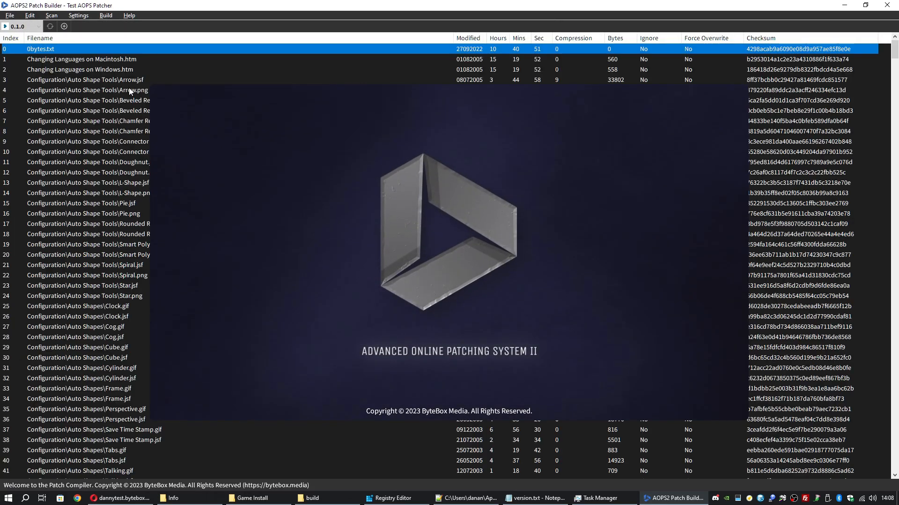
In Main Settings, check the Online Patch Directory and Patch List URLs, fix 'gamefiles', and save
left_click(79, 15)
left_click(90, 27)
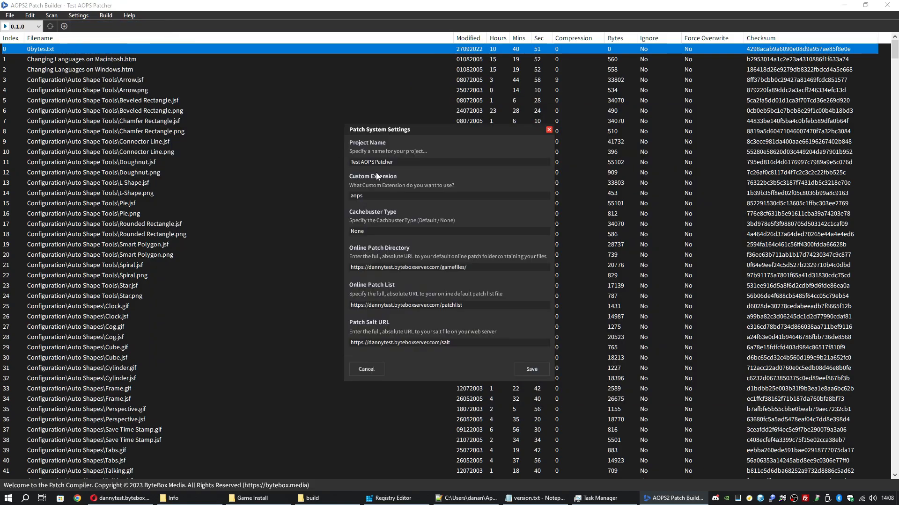
left_click_drag(481, 266, 275, 255)
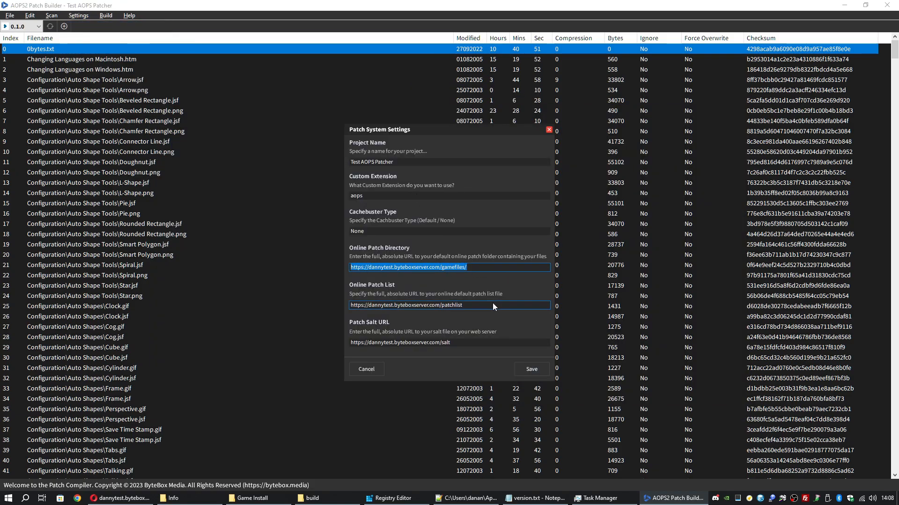
left_click_drag(492, 304, 340, 305)
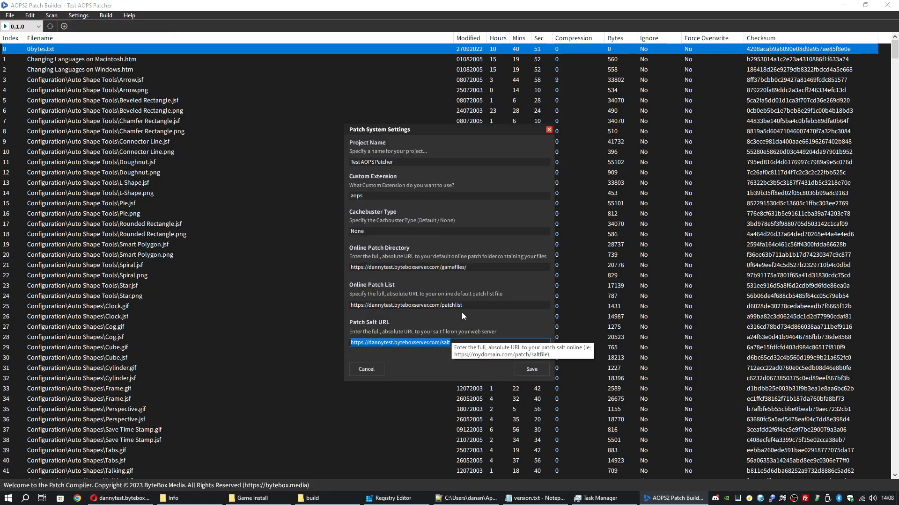
left_click_drag(473, 265, 345, 267)
left_click(469, 265)
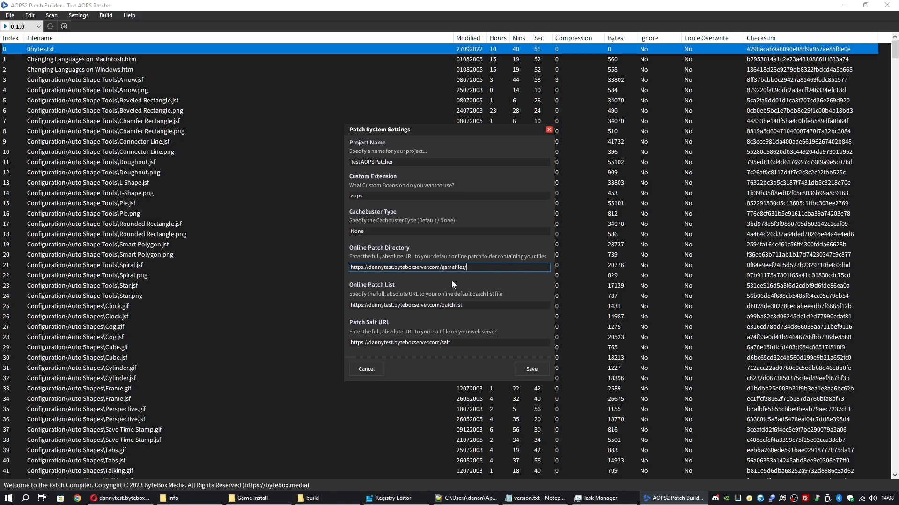
key("BackSpace")
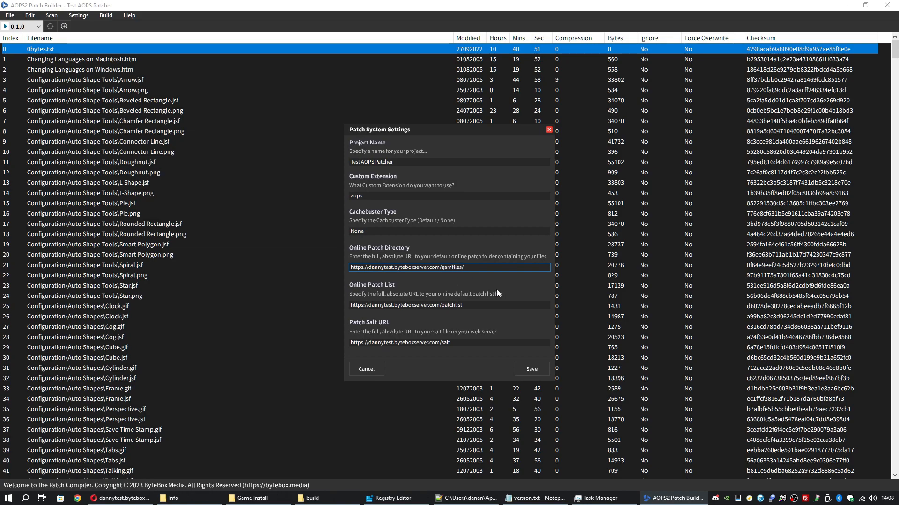
left_click(449, 268)
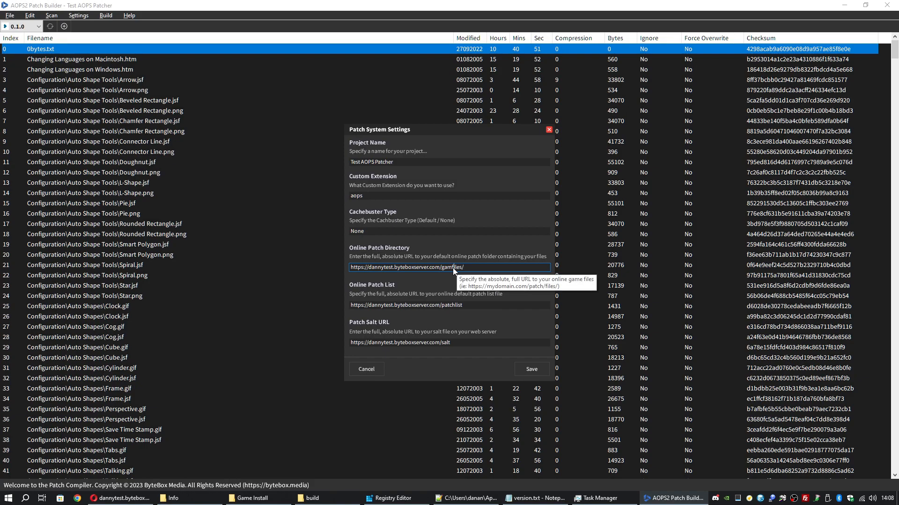
type("e")
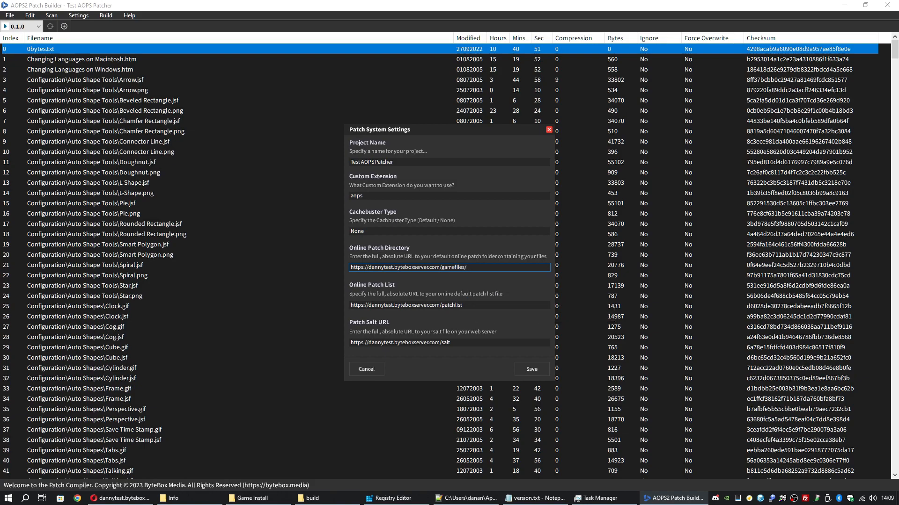
left_click(465, 303)
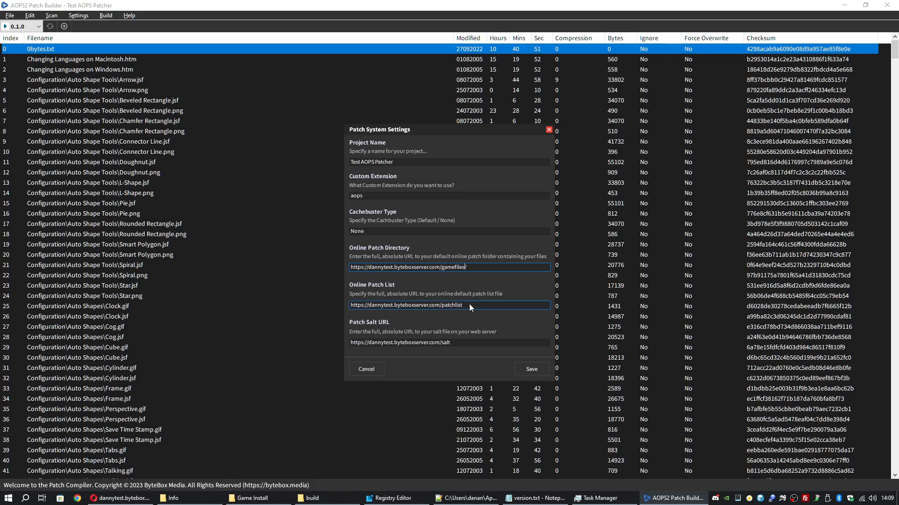
left_click(532, 370)
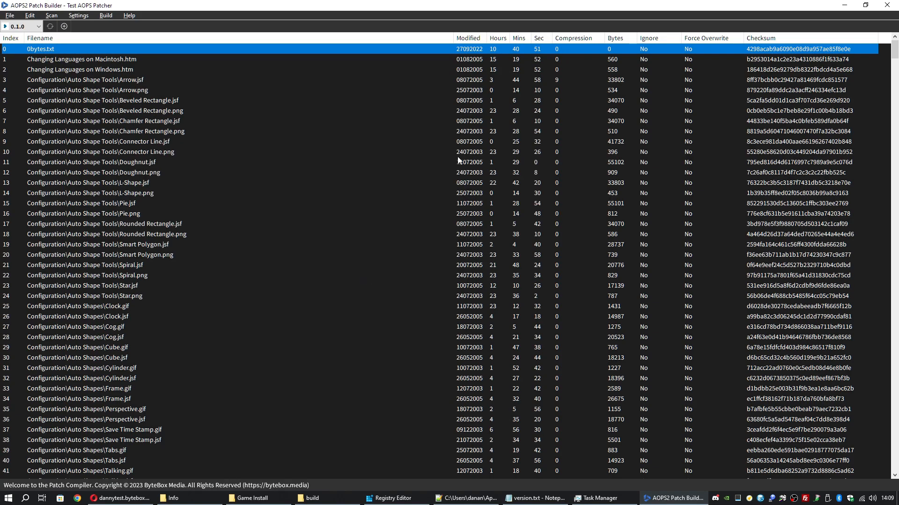
left_click(844, 5)
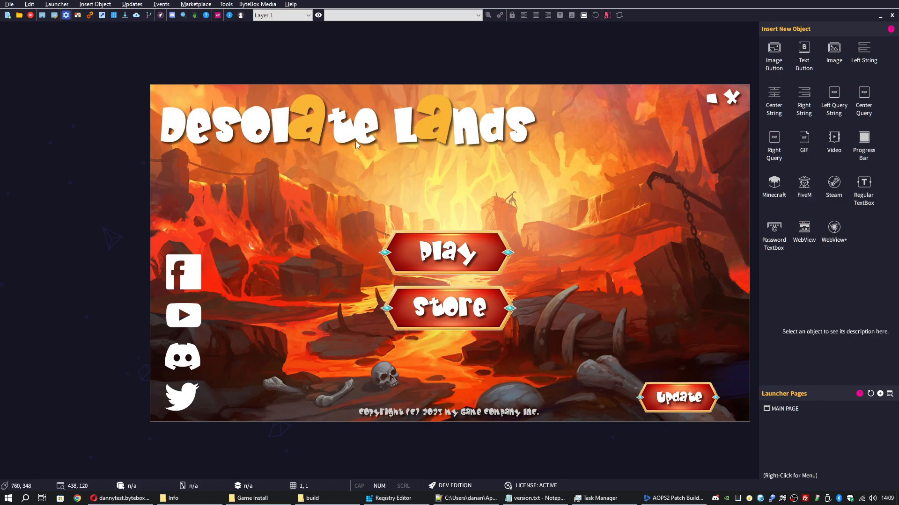
left_click(673, 498)
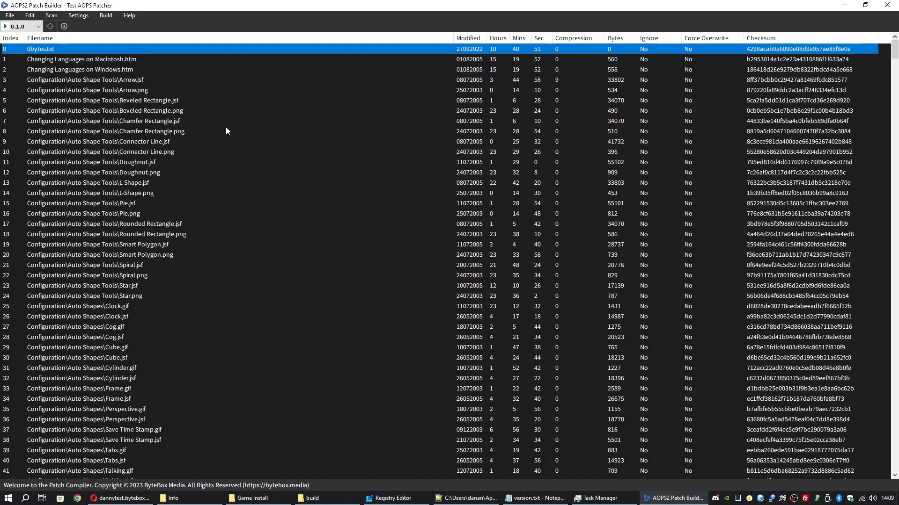
left_click(99, 18)
left_click(121, 48)
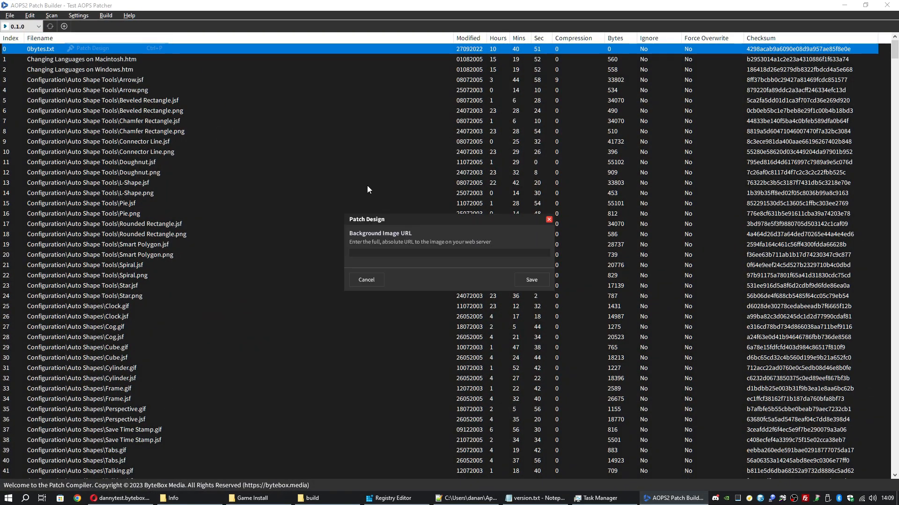
left_click(355, 253)
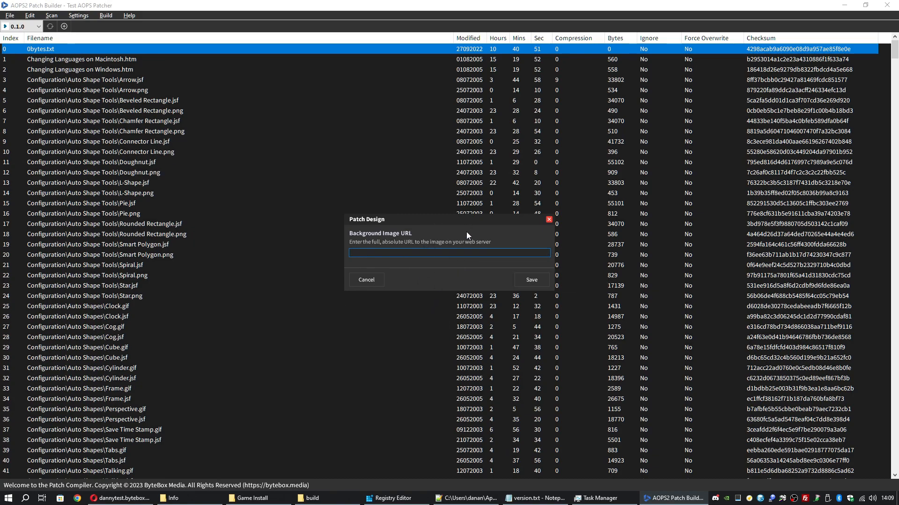
left_click(366, 280)
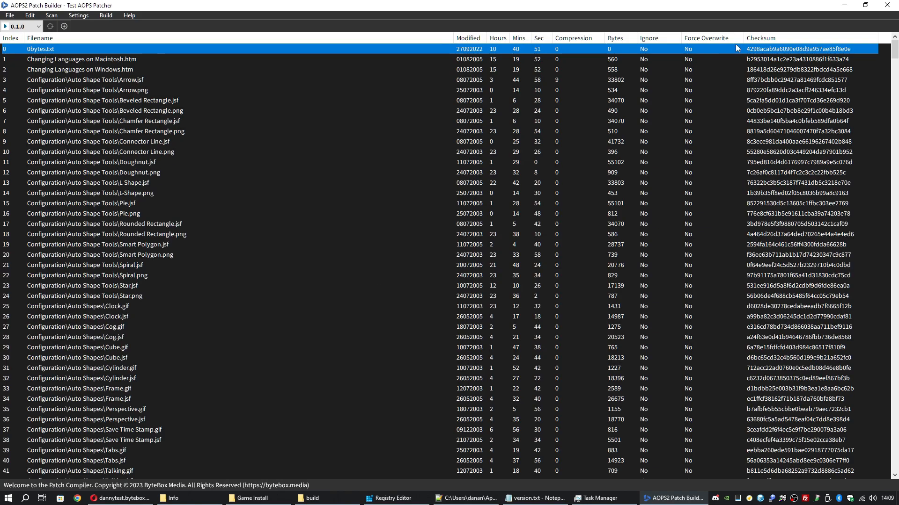
left_click(844, 5)
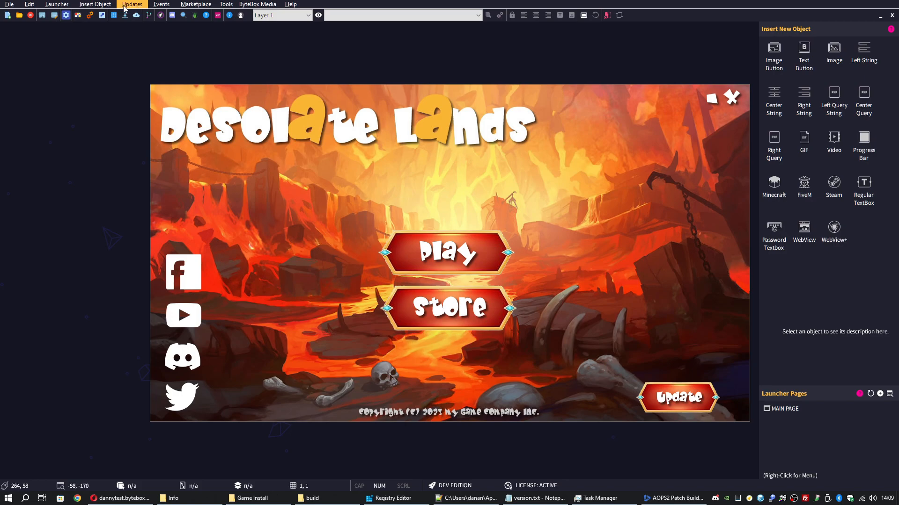
left_click(125, 7)
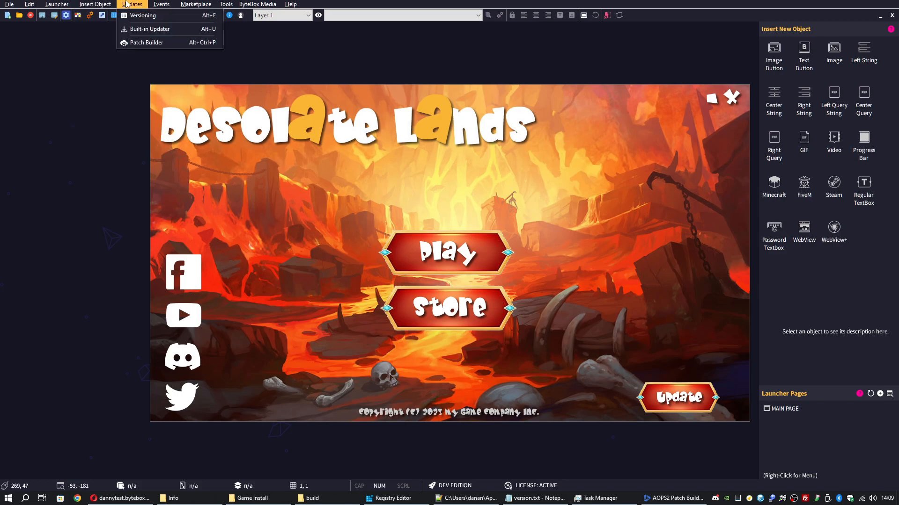
left_click(663, 498)
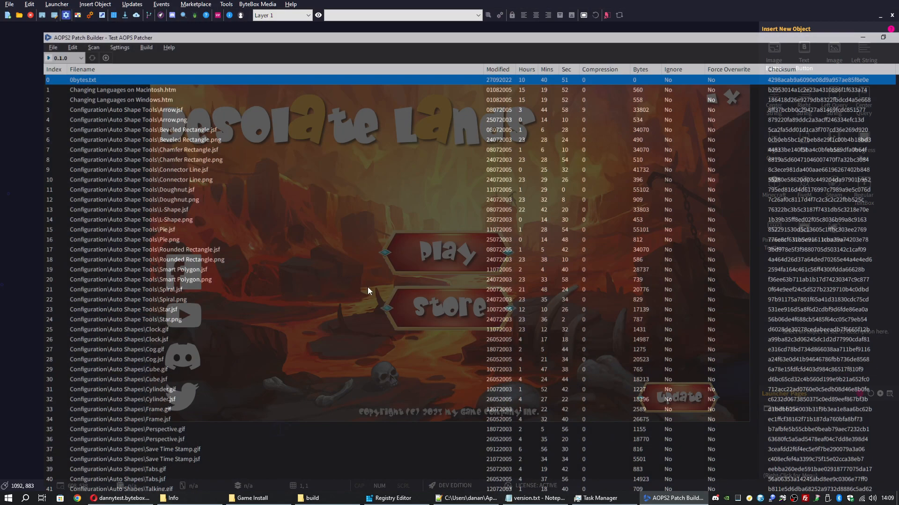
left_click(106, 15)
mouse_move(81, 18)
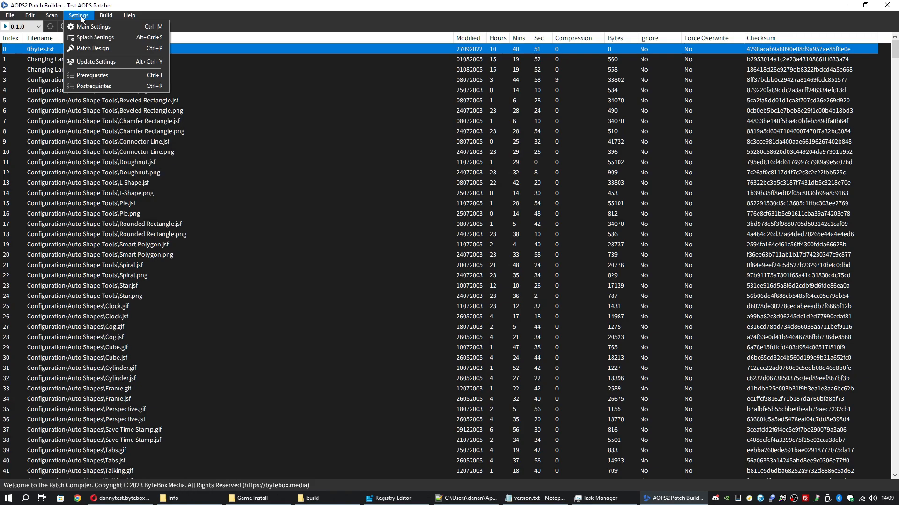
mouse_move(50, 18)
left_click(129, 16)
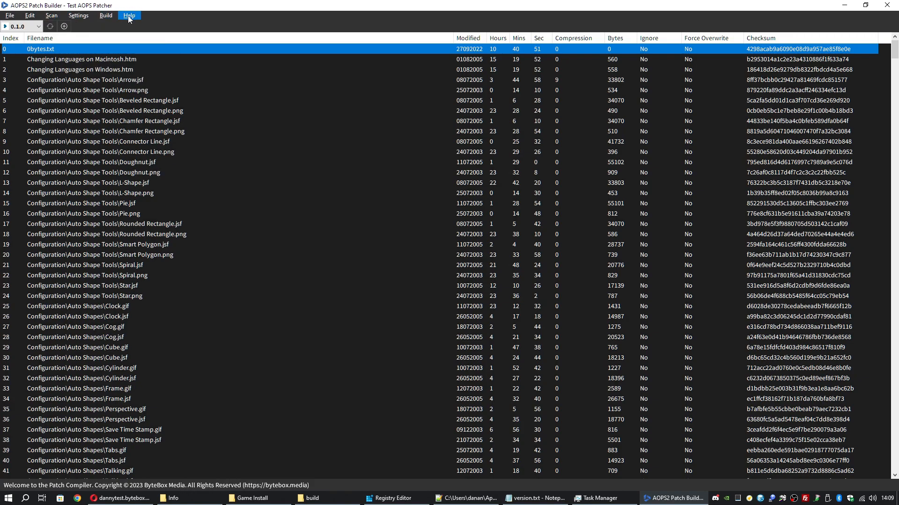
Open the data folder inside the Game Install folder in File Explorer
left_click(248, 498)
scroll(433, 212, "up", 3)
scroll(433, 212, "down", 3)
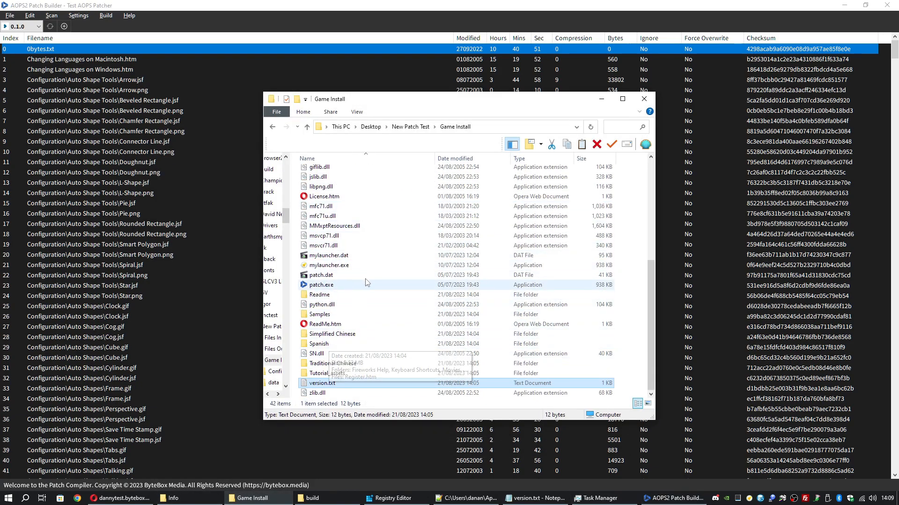
scroll(349, 239, "up", 6)
double_click(323, 182)
scroll(361, 219, "down", 5)
scroll(360, 219, "down", 9)
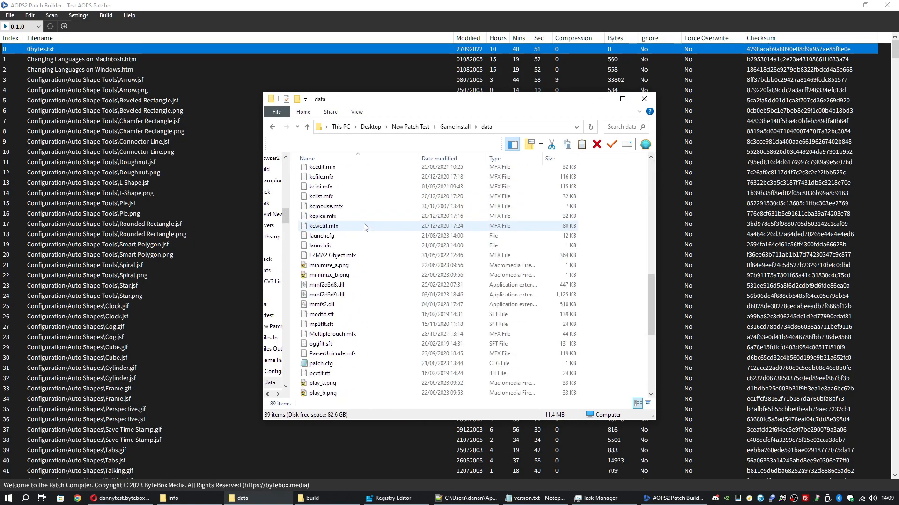
View patch.cfg in Notepad, close it unchanged, then minimise FileZilla
double_click(321, 305)
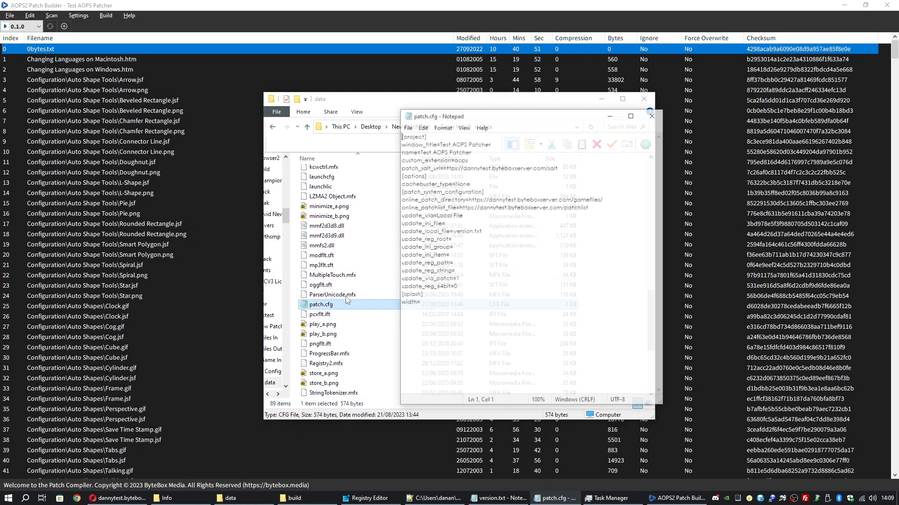
left_click(653, 116)
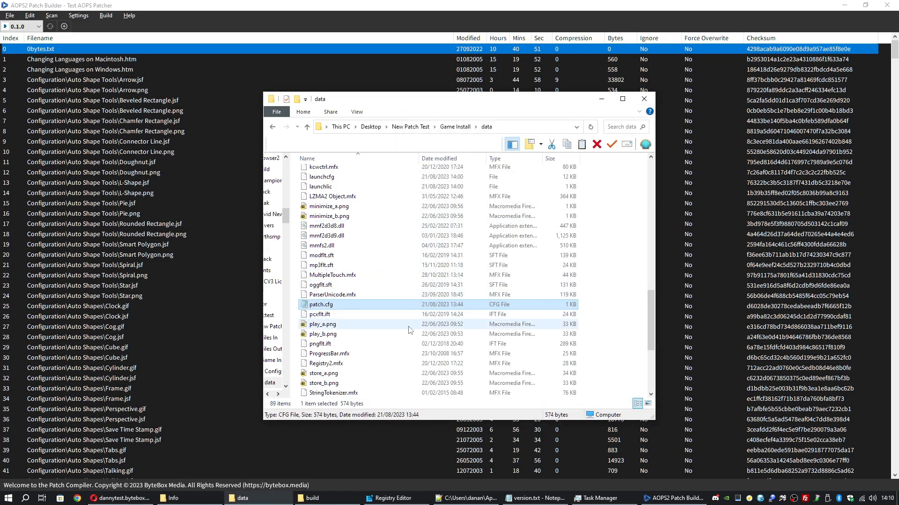
left_click(805, 499)
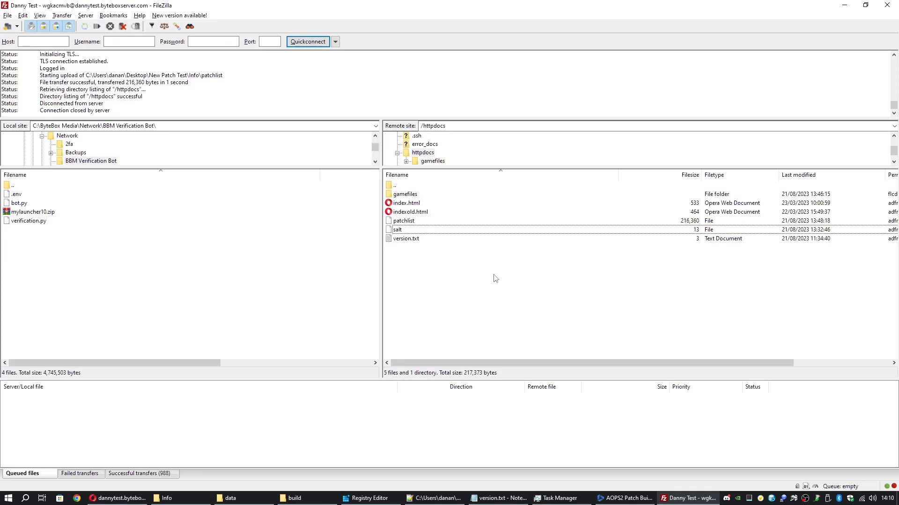
left_click(846, 7)
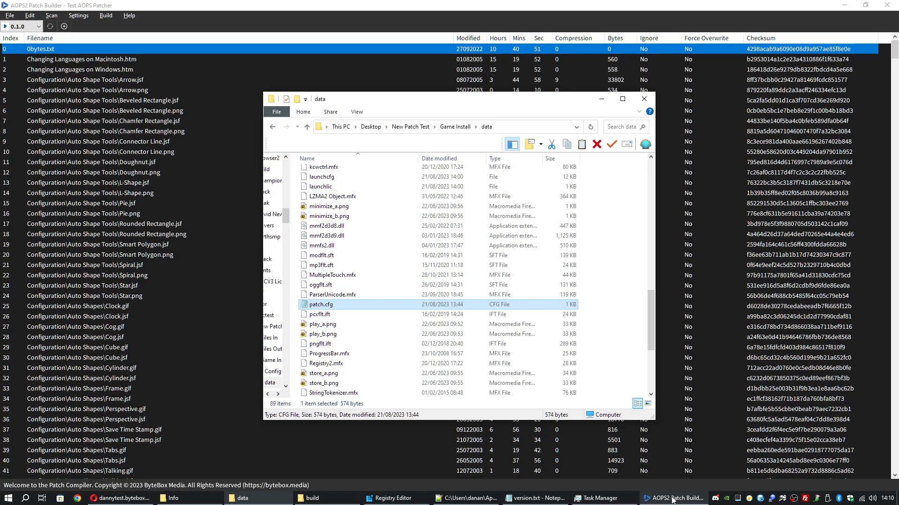
left_click(750, 501)
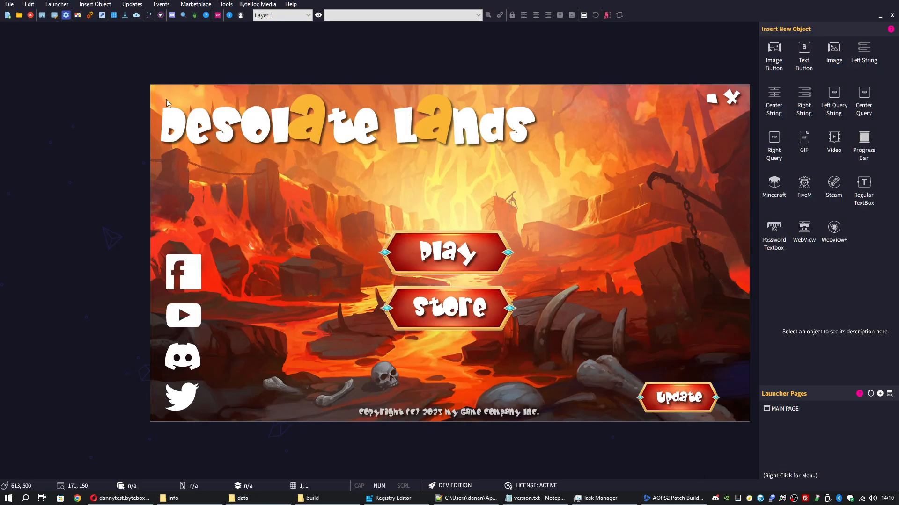
left_click(132, 4)
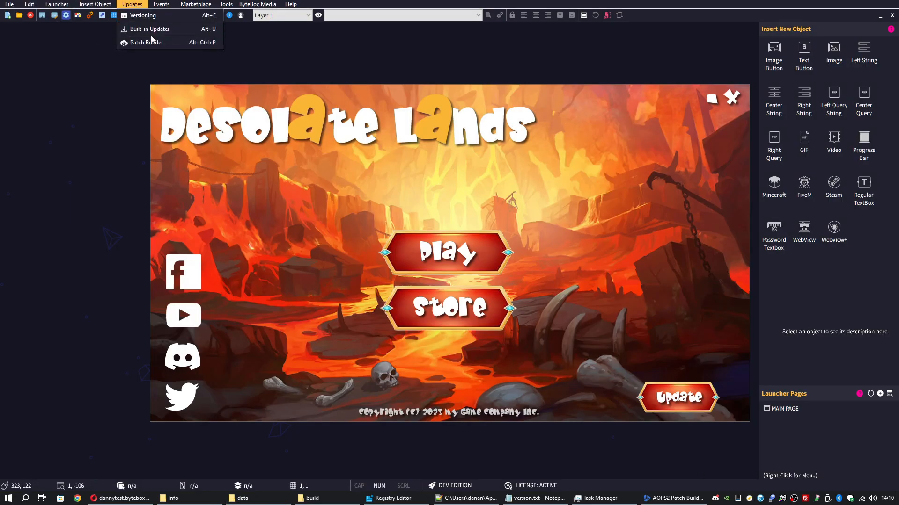
left_click(145, 15)
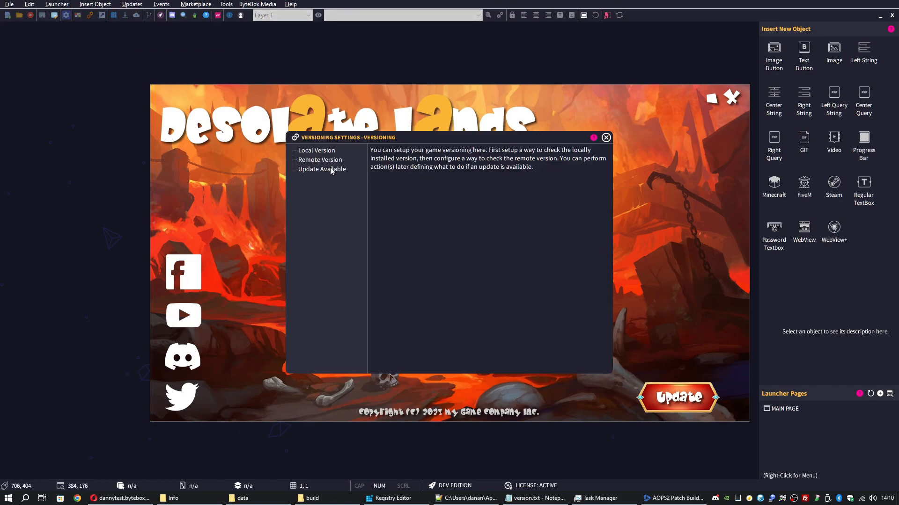
left_click(330, 170)
left_click(385, 174)
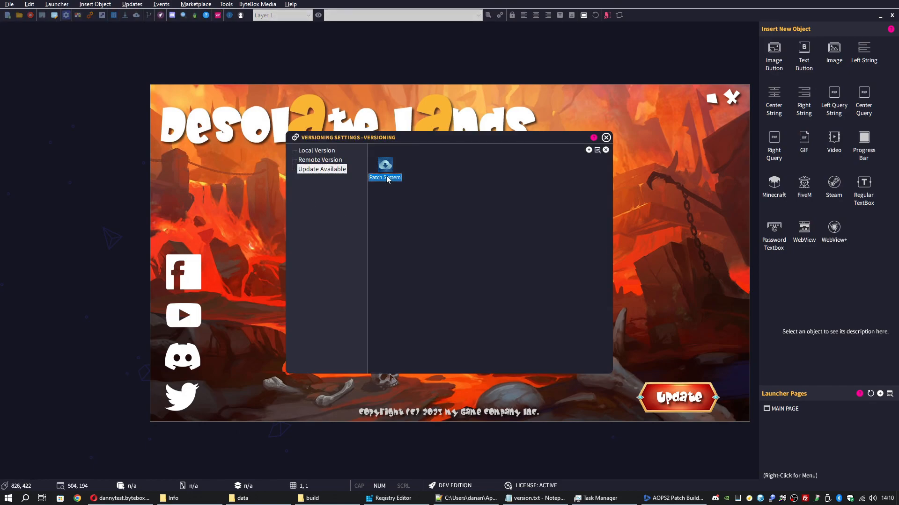
left_click(597, 150)
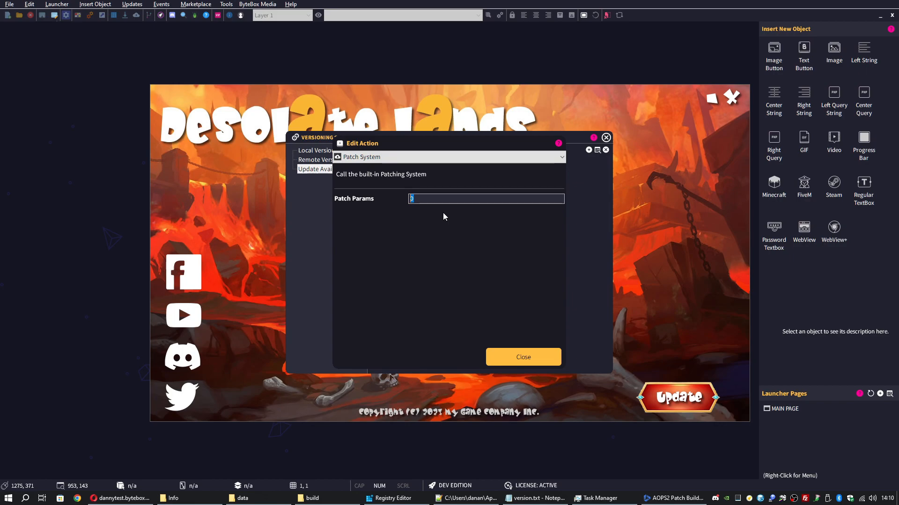
left_click(805, 498)
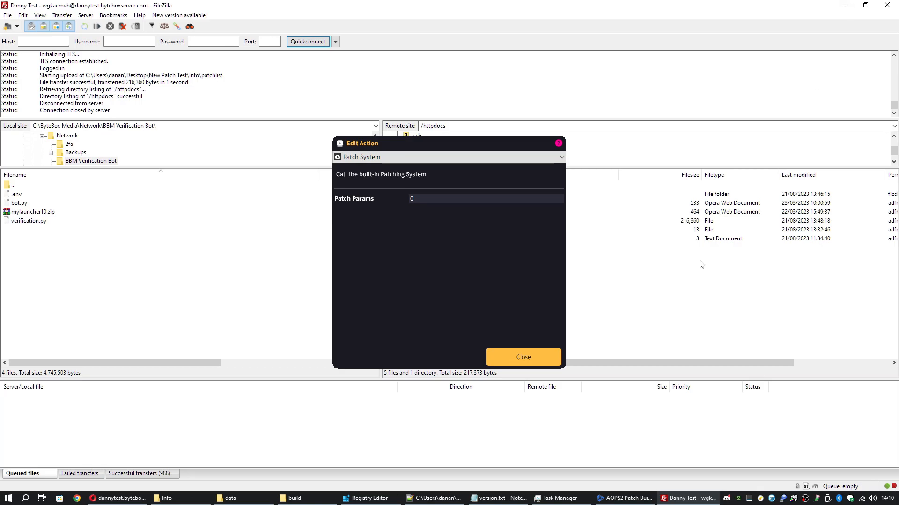
left_click(845, 5)
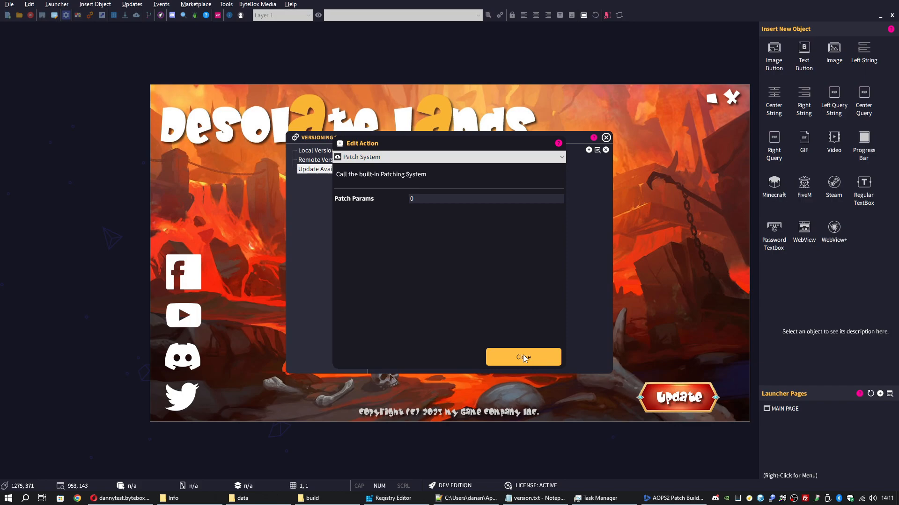
left_click(523, 357)
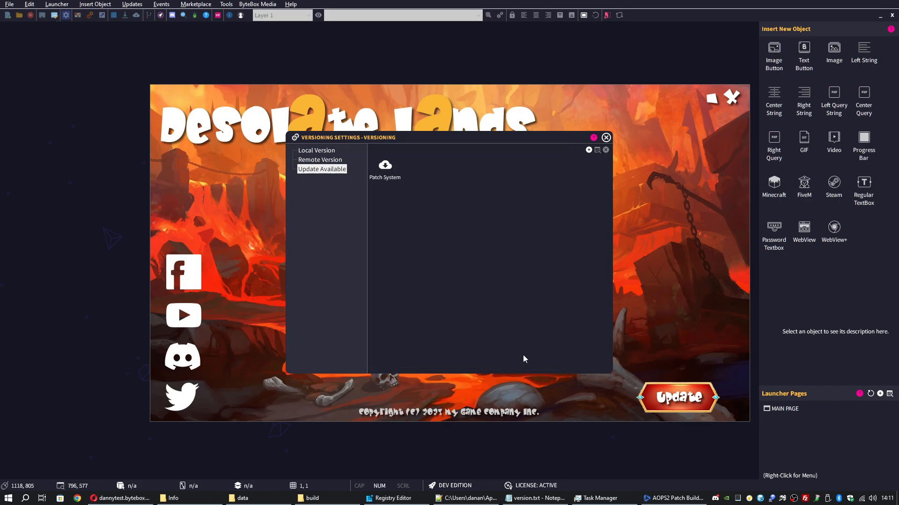
left_click(606, 138)
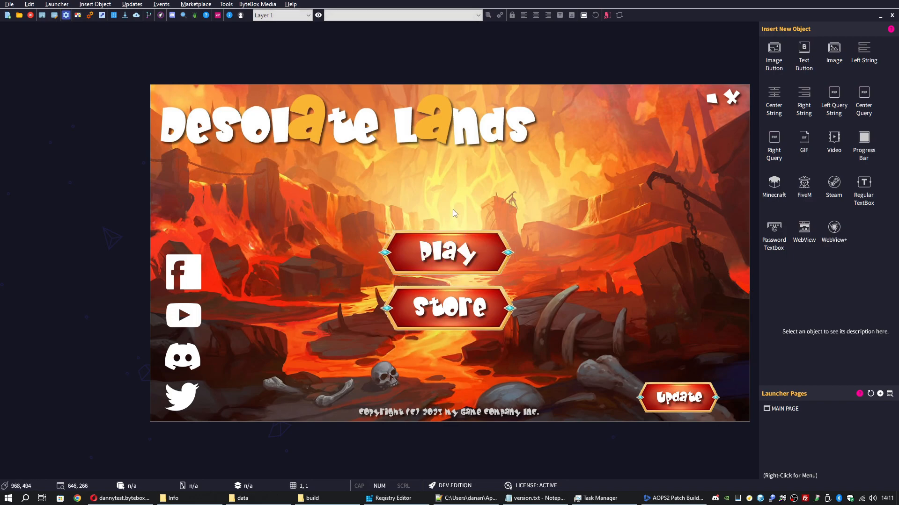